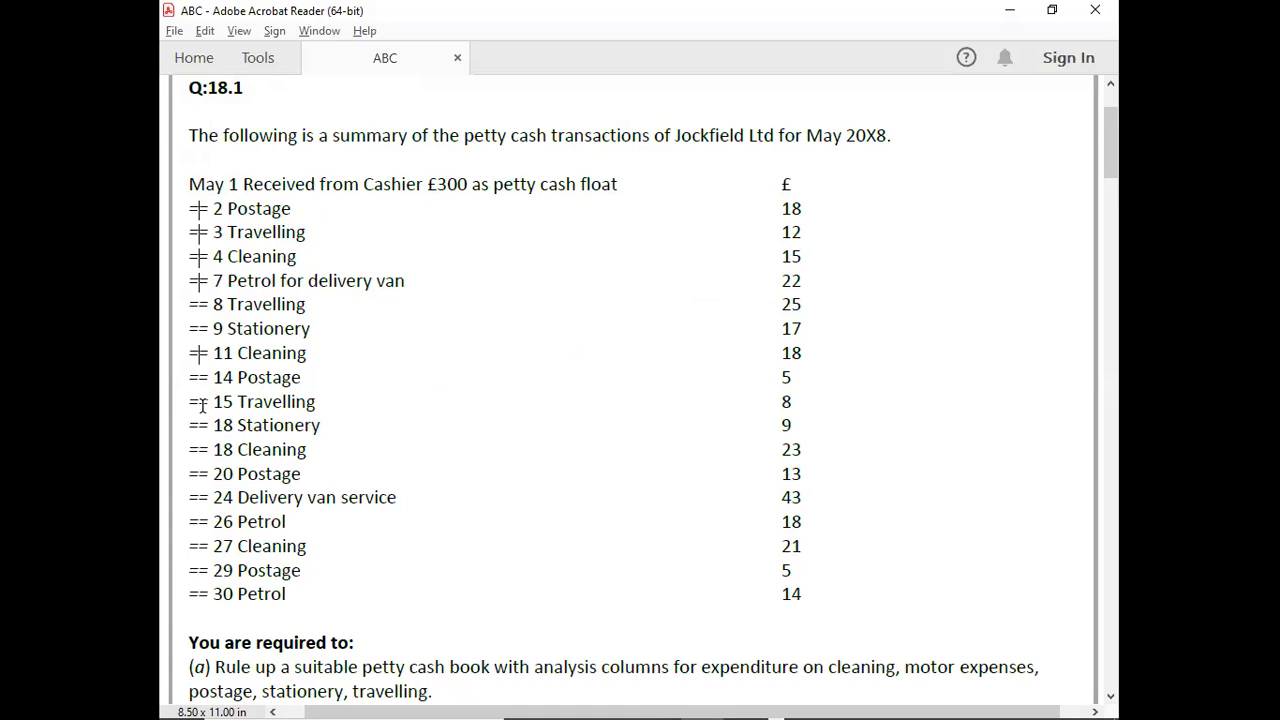
Switch to the Excel petty cash book and start row 14 with date 15-May, description TRAVELLING and voucher number 9.
{"action": "key", "text": "alt+Tab"}
{"action": "type", "text": "5/5"}
{"action": "key", "text": "Tab"}
{"action": "type", "text": "T"}
{"action": "key", "text": "Tab"}
{"action": "type", "text": "9"}
{"action": "key", "text": "Tab"}
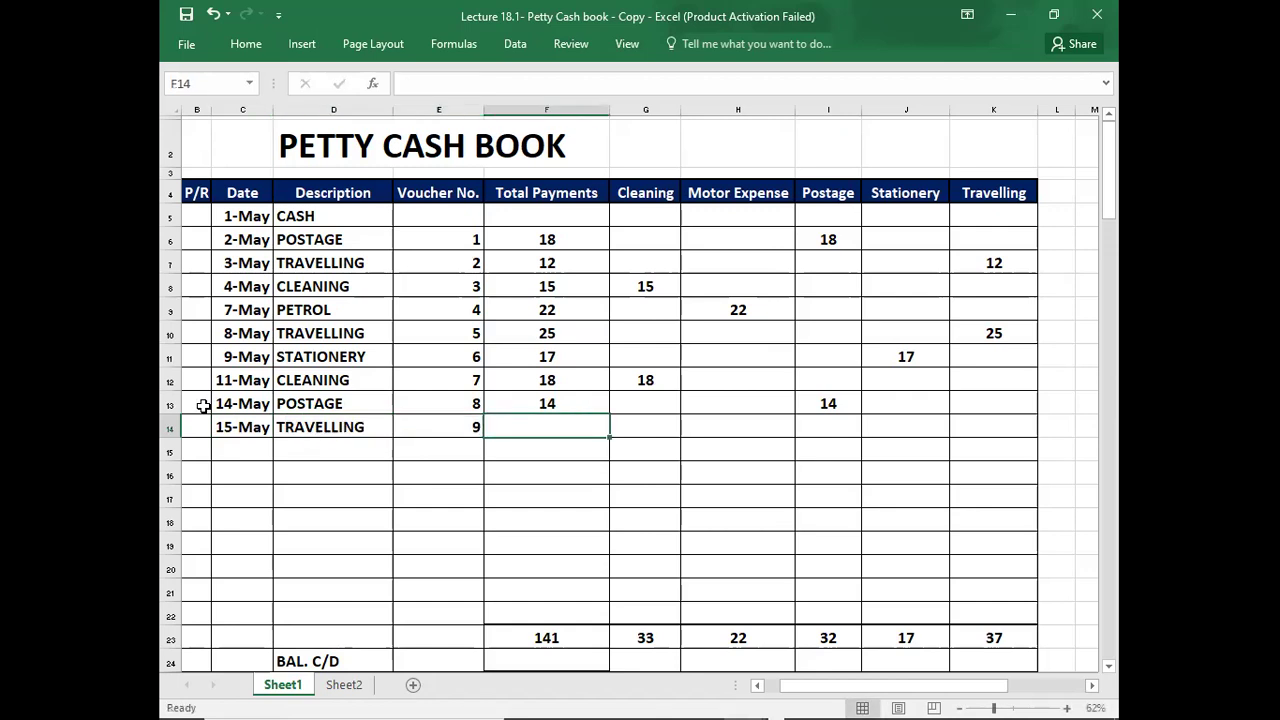
Enter 15 as the total payment and 5 as the travelling amount in the 15-May row.
{"action": "type", "text": "15"}
{"action": "key", "text": "Tab"}
{"action": "key", "text": "Tab"}
{"action": "key", "text": "Tab"}
{"action": "key", "text": "Tab"}
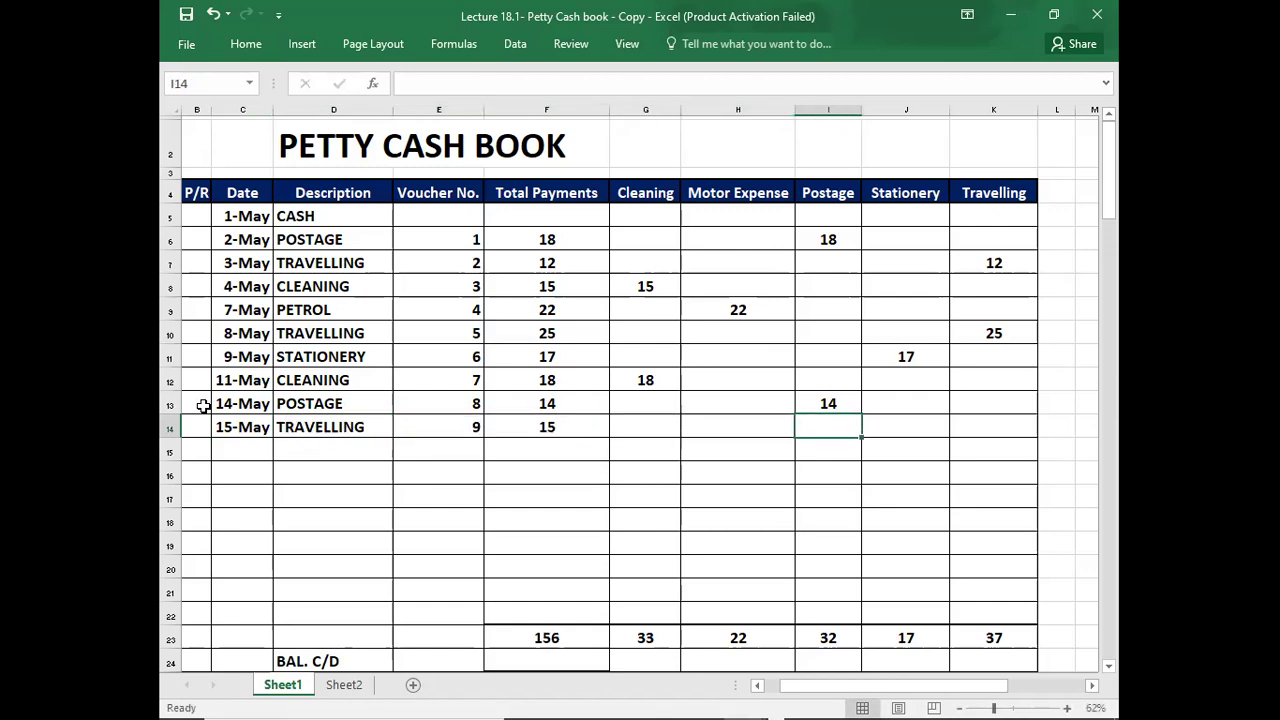
{"action": "type", "text": "15"}
{"action": "key", "text": "BackSpace"}
{"action": "key", "text": "BackSpace"}
{"action": "key", "text": "Tab"}
{"action": "type", "text": "5"}
{"action": "key", "text": "Return"}
Set the travelling amount in the 15-May row to 15.
{"action": "key", "text": "Up"}
{"action": "key", "text": "Up"}
{"action": "key", "text": "Up"}
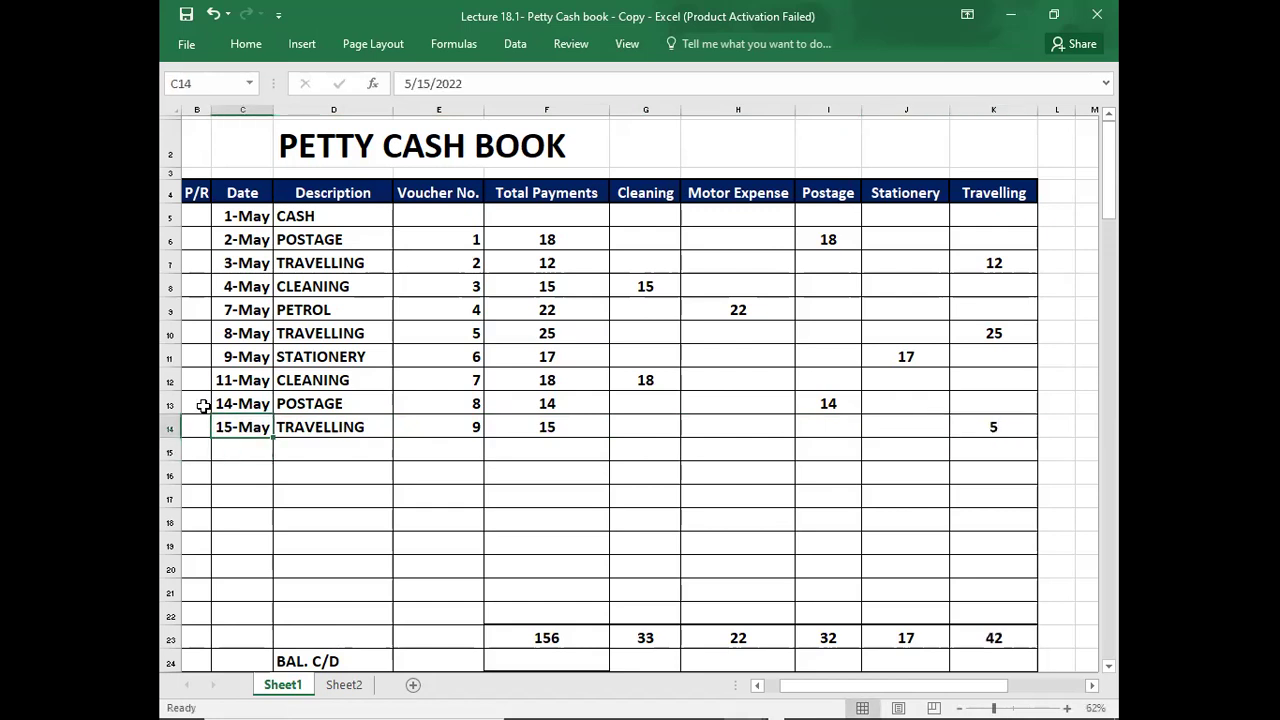
{"action": "left_click", "coordinate": [975, 424]}
{"action": "type", "text": "15"}
{"action": "key", "text": "Return"}
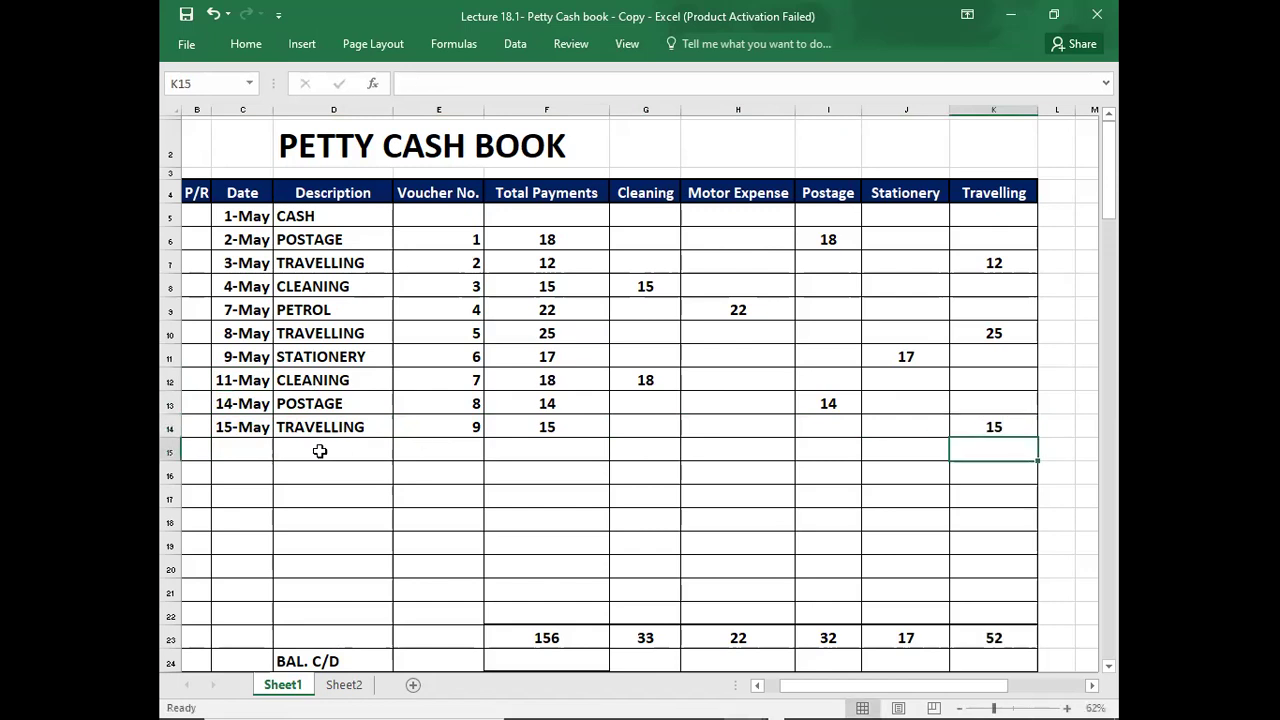
Compare the 15-May travelling entry in the petty cash book with the transaction list in Adobe Acrobat Reader.
{"action": "left_click", "coordinate": [214, 444]}
{"action": "key", "text": "alt+Tab"}
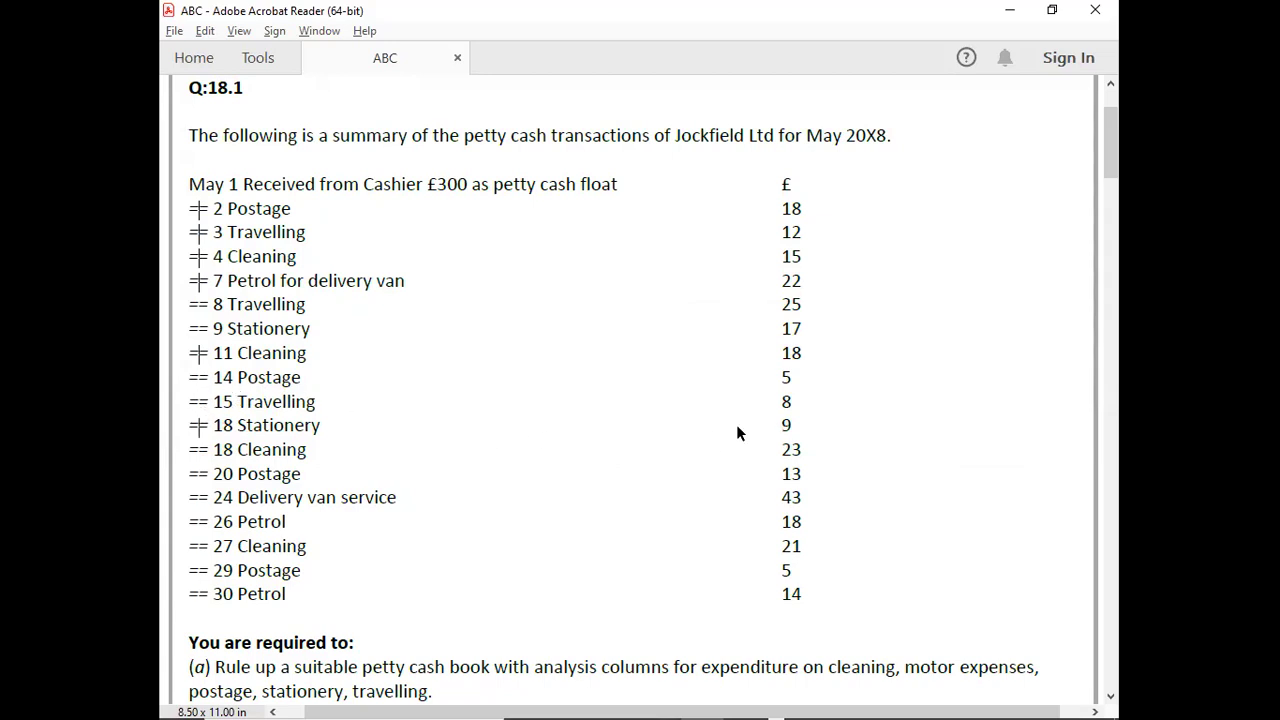
{"action": "key", "text": "alt+Tab"}
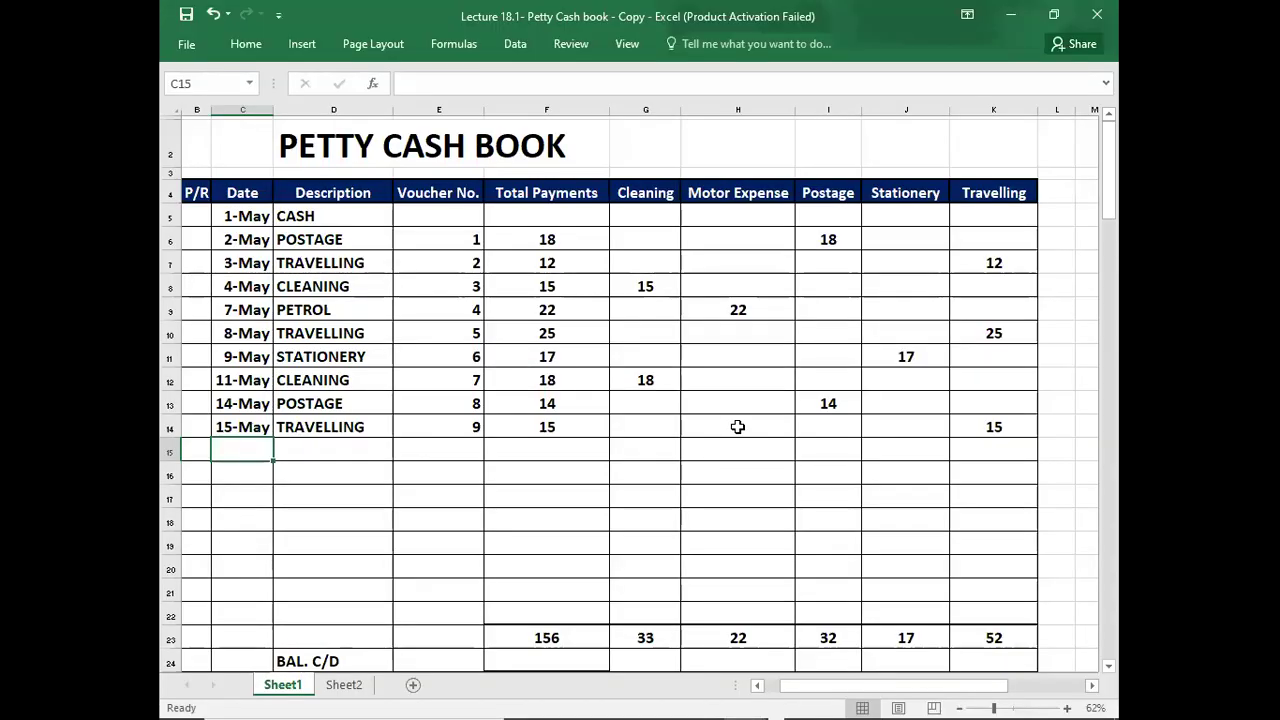
{"action": "key", "text": "alt+Tab"}
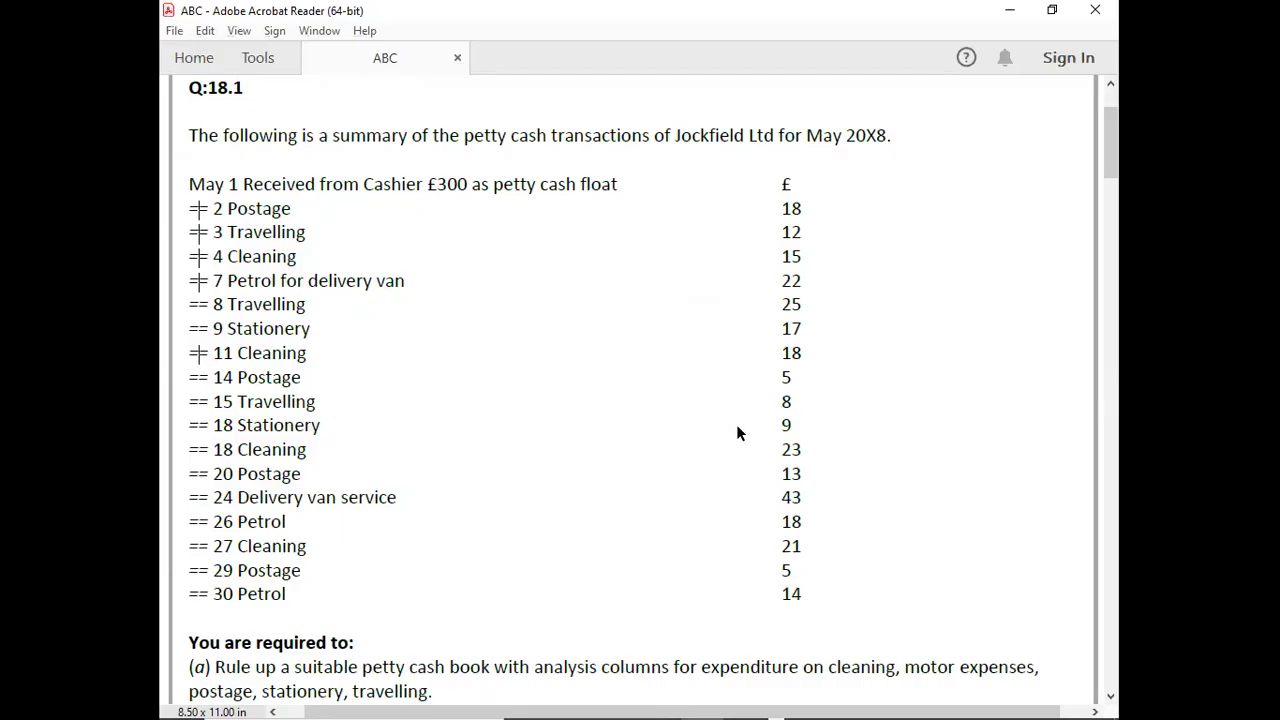
{"action": "key", "text": "alt+Tab"}
{"action": "key", "text": "alt+Tab"}
{"action": "key", "text": "alt+Tab"}
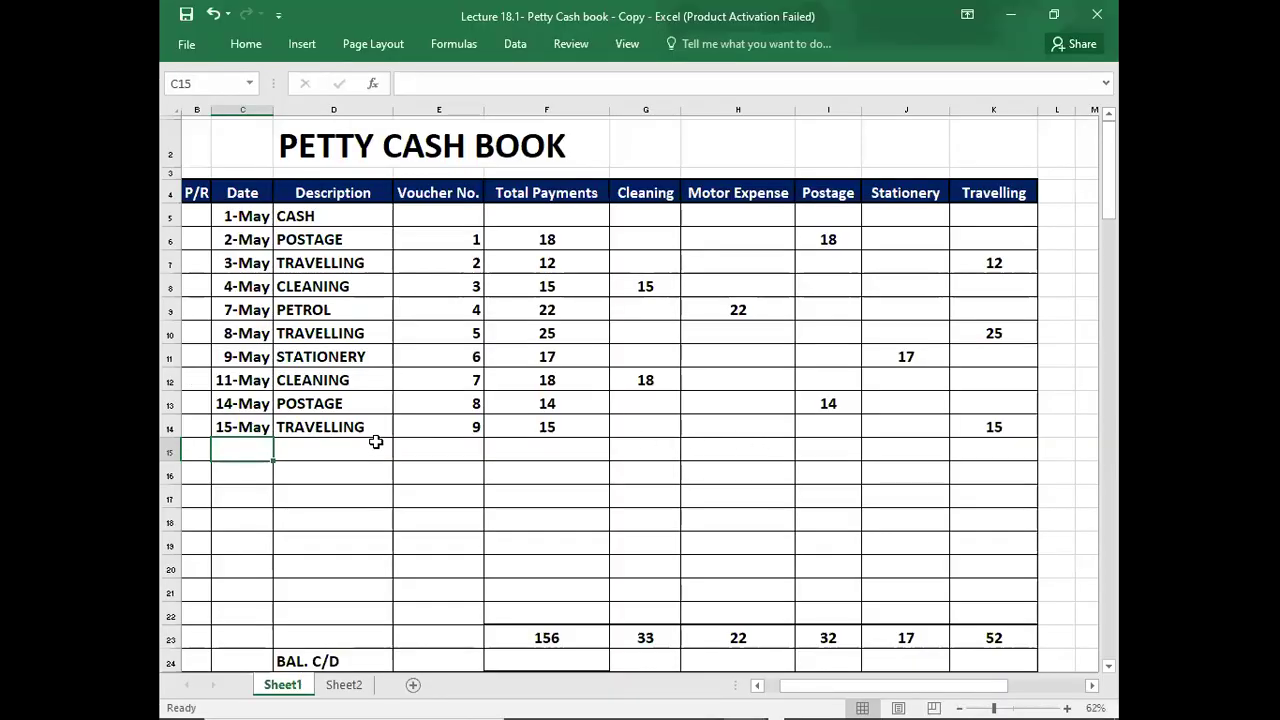
{"action": "key", "text": "alt+Tab"}
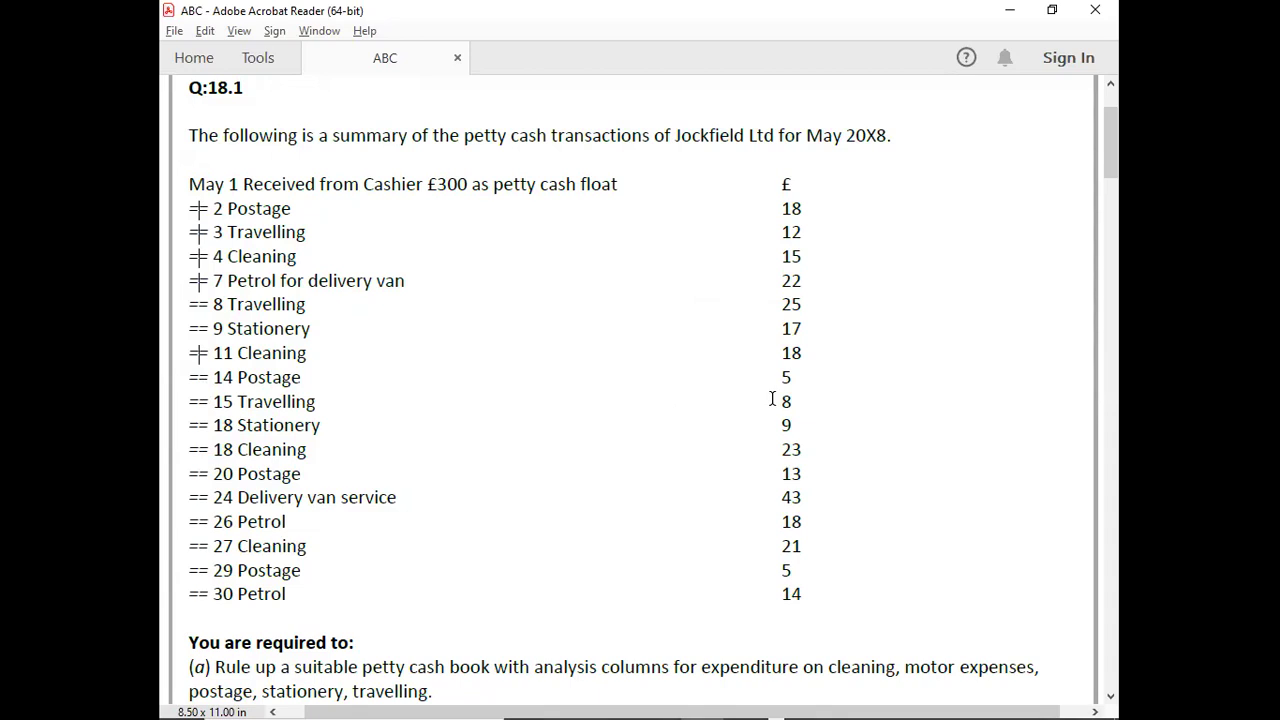
{"action": "key", "text": "alt+Tab"}
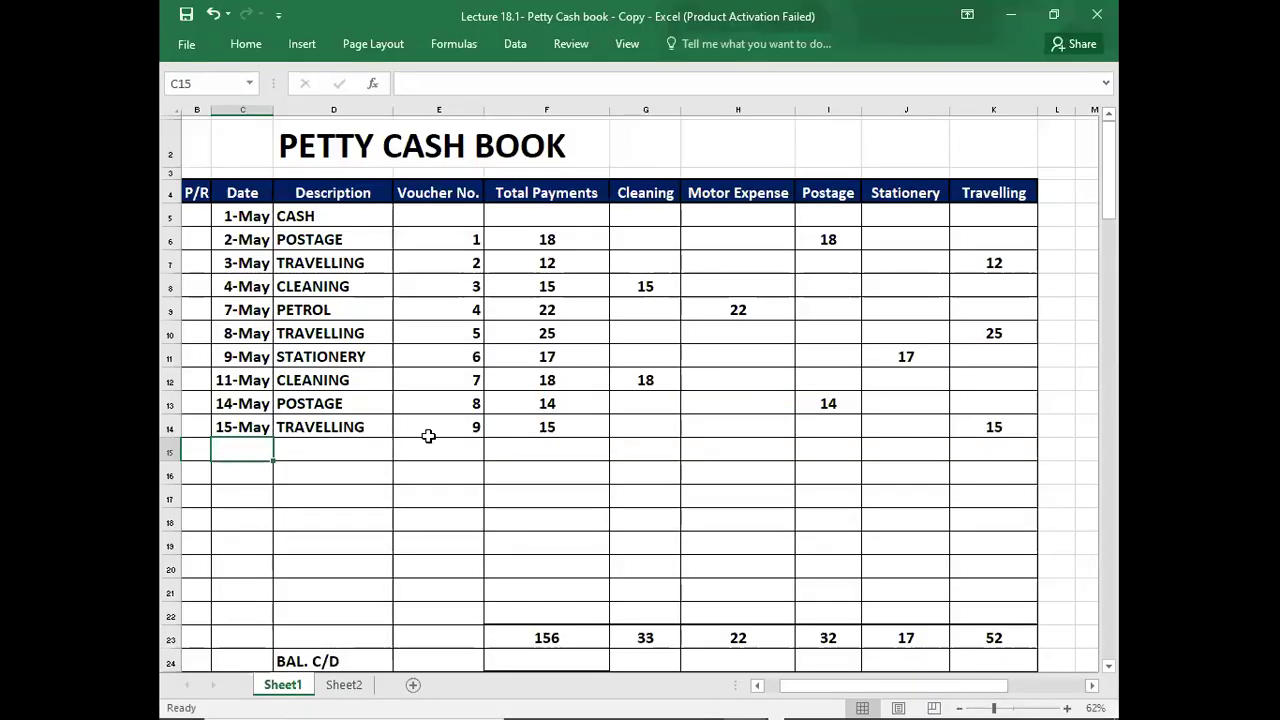
Correct the total payment and the travelling amount in the 15-May row to 8.
{"action": "left_click", "coordinate": [545, 427]}
{"action": "type", "text": "8"}
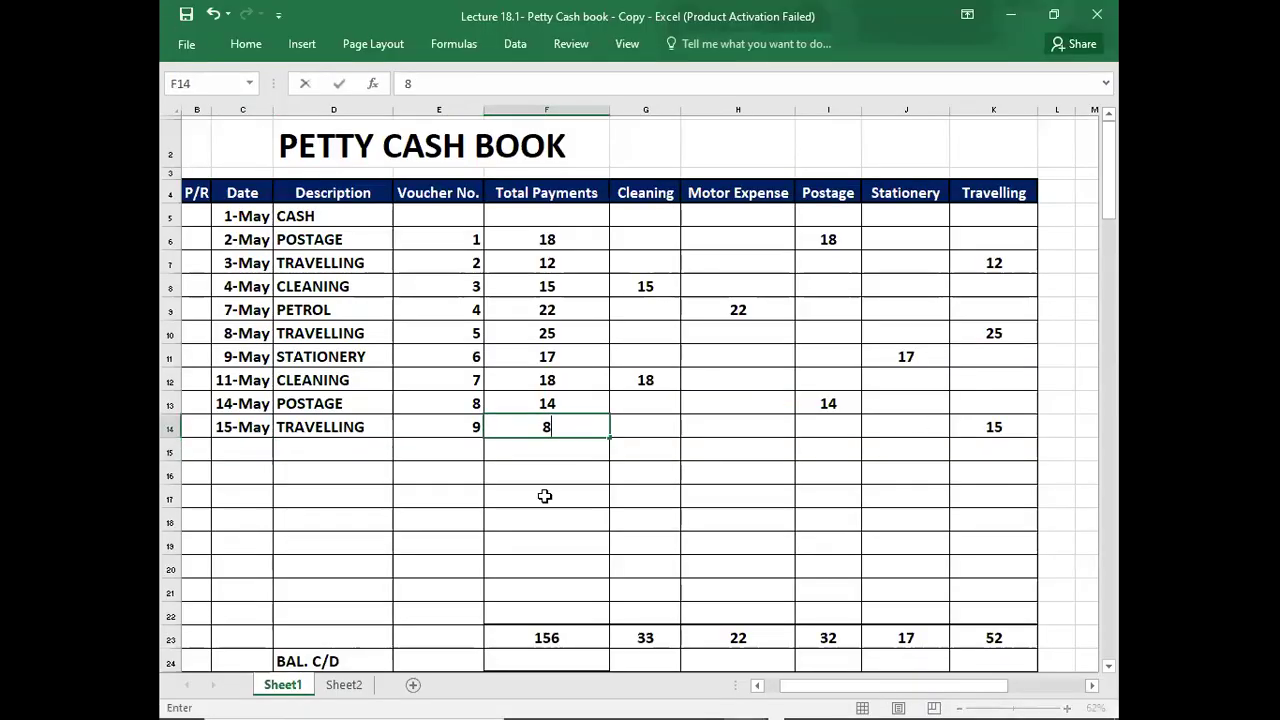
{"action": "key", "text": "Right"}
{"action": "key", "text": "Right"}
{"action": "key", "text": "Right"}
{"action": "key", "text": "Right"}
{"action": "key", "text": "Right"}
{"action": "type", "text": "8"}
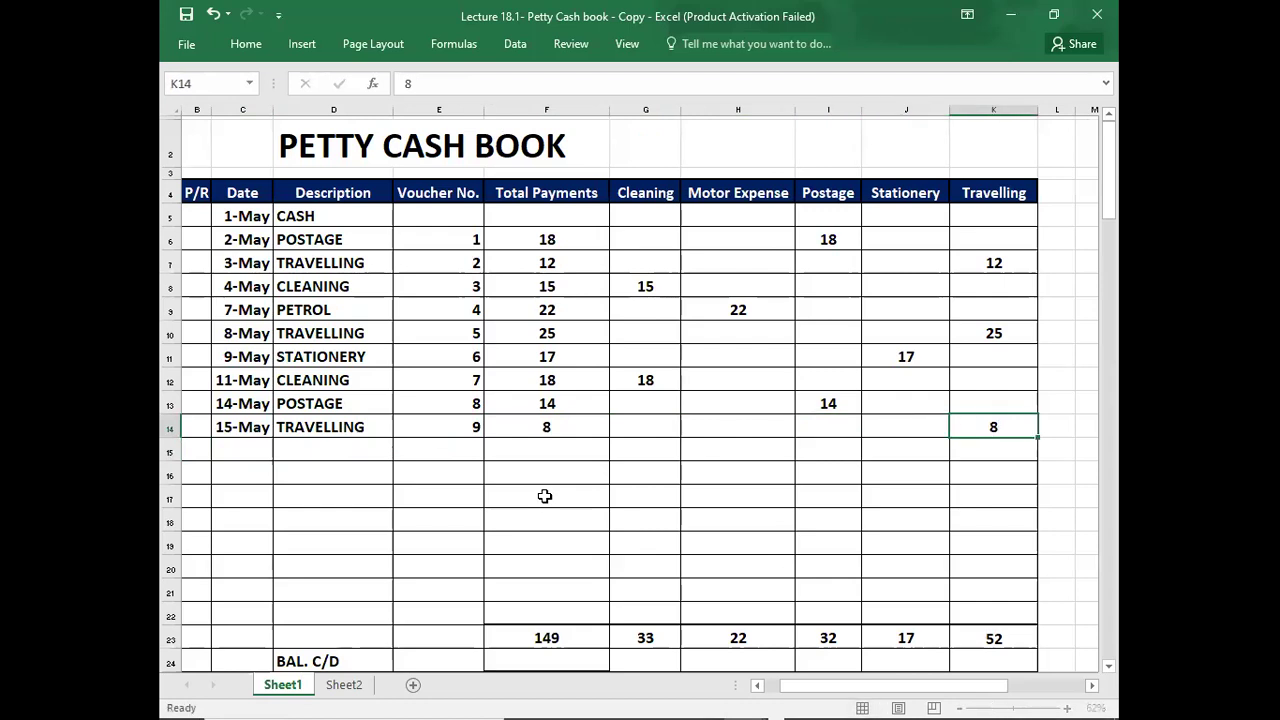
{"action": "key", "text": "Return"}
Check the 14-May postage amount in the PDF and set that row's total payment and postage to 5.
{"action": "key", "text": "alt+Tab"}
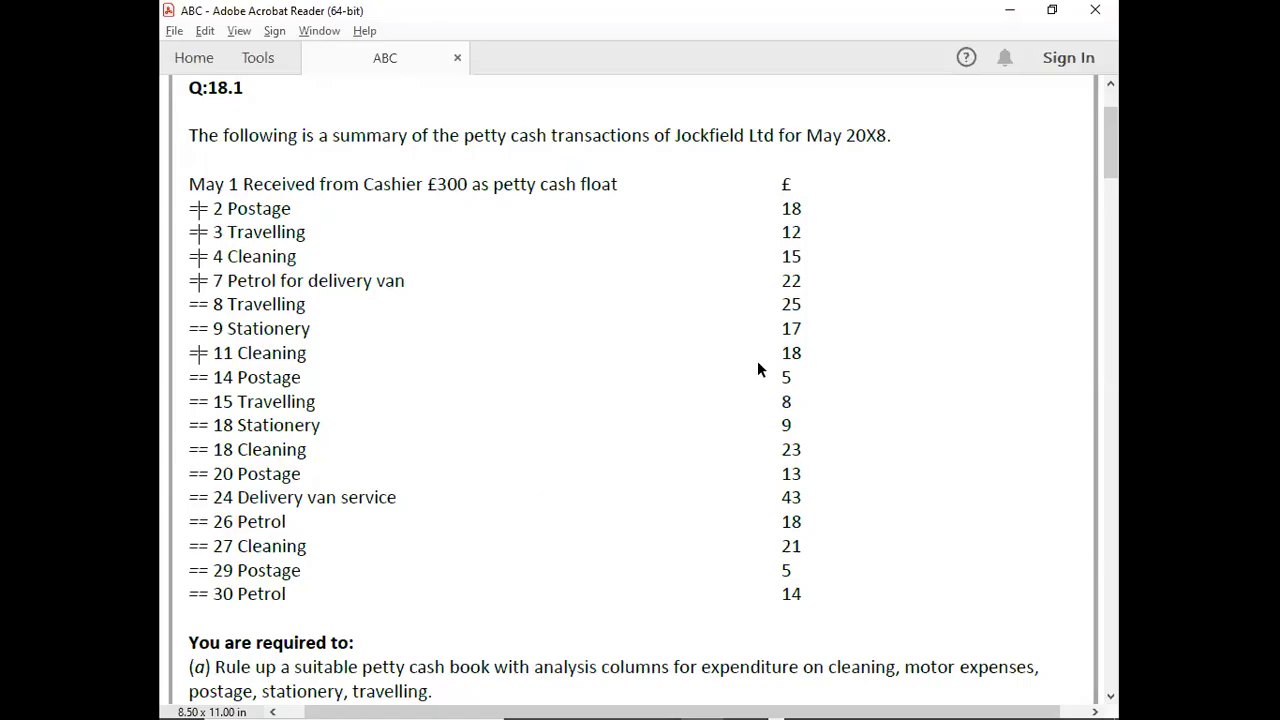
{"action": "key", "text": "alt+Tab"}
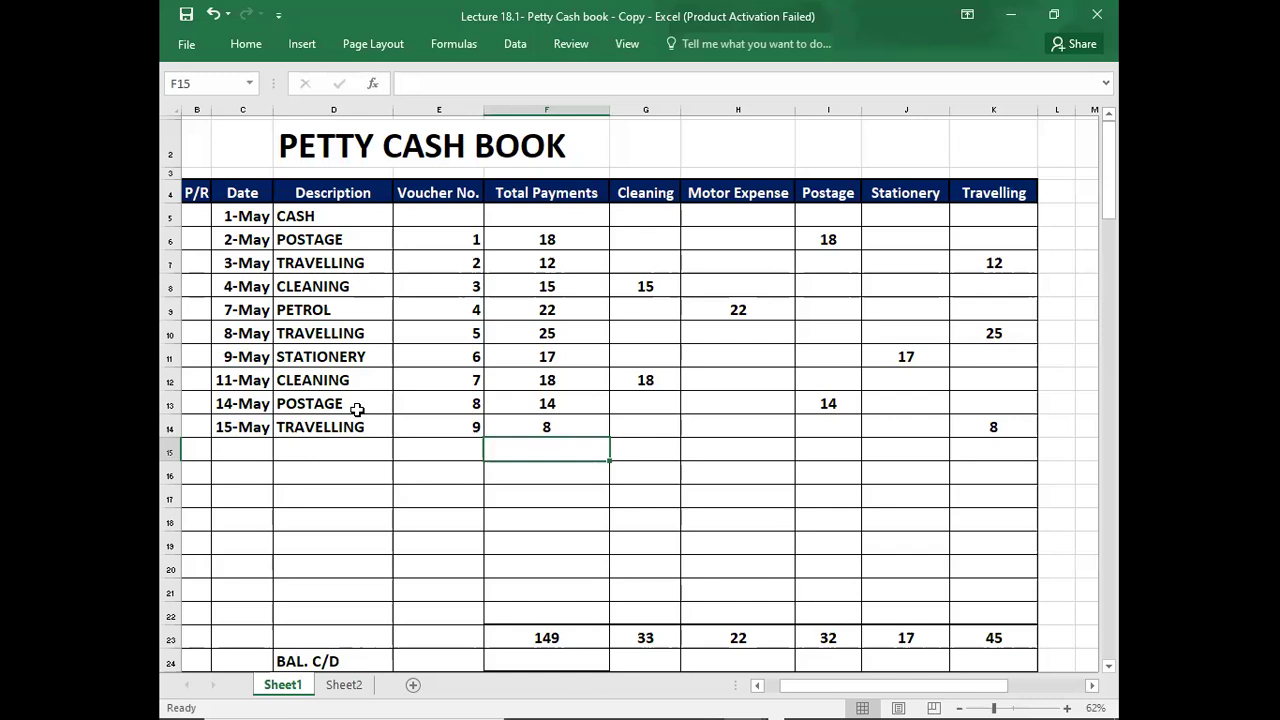
{"action": "left_click", "coordinate": [529, 405]}
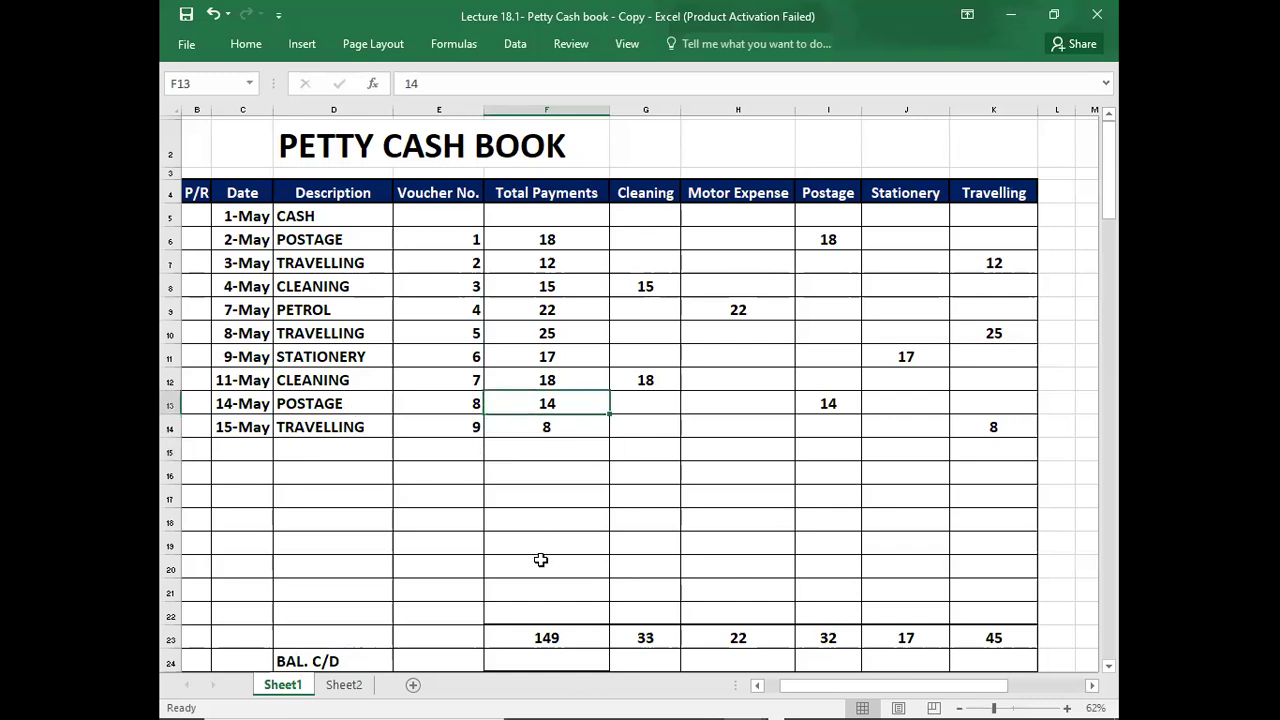
{"action": "type", "text": "5"}
{"action": "key", "text": "Tab"}
{"action": "key", "text": "Tab"}
{"action": "key", "text": "Tab"}
{"action": "type", "text": "5"}
{"action": "key", "text": "Return"}
Consult the next PDF transaction and enter 18-May as the date in row 15 of the petty cash book.
{"action": "key", "text": "Left"}
{"action": "key", "text": "Left"}
{"action": "key", "text": "Left"}
{"action": "key", "text": "Down"}
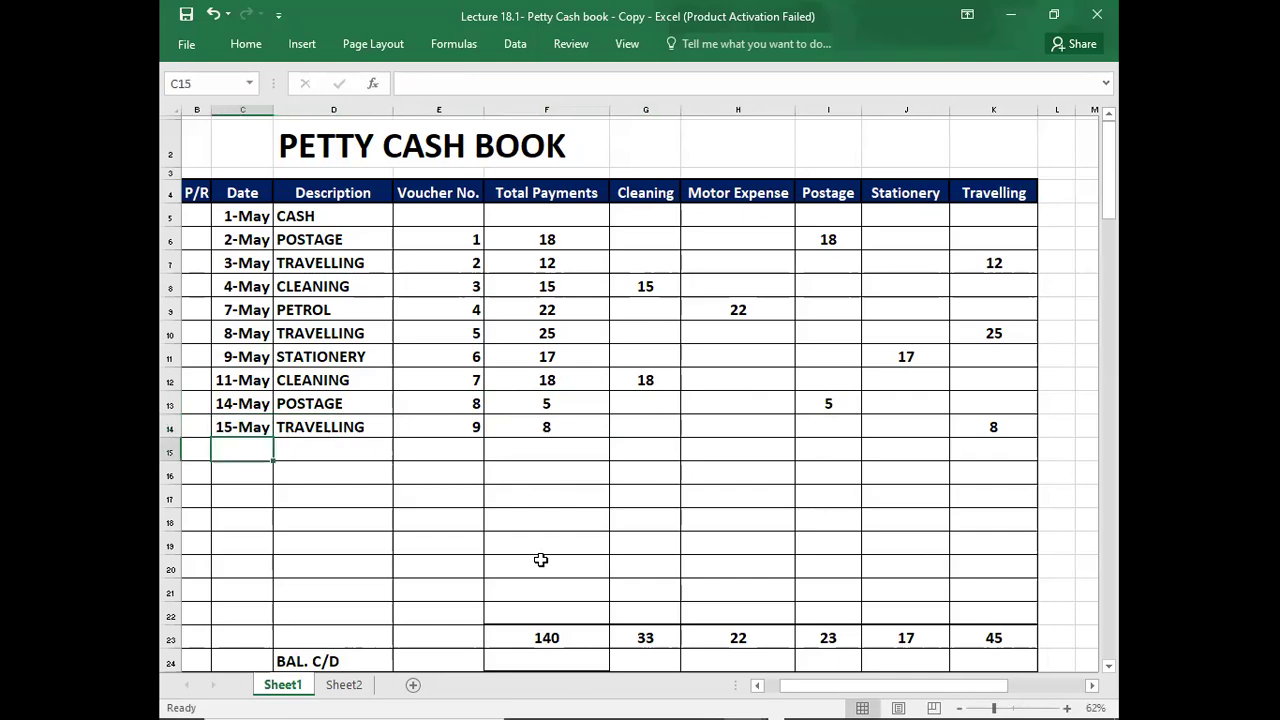
{"action": "key", "text": "alt+Tab"}
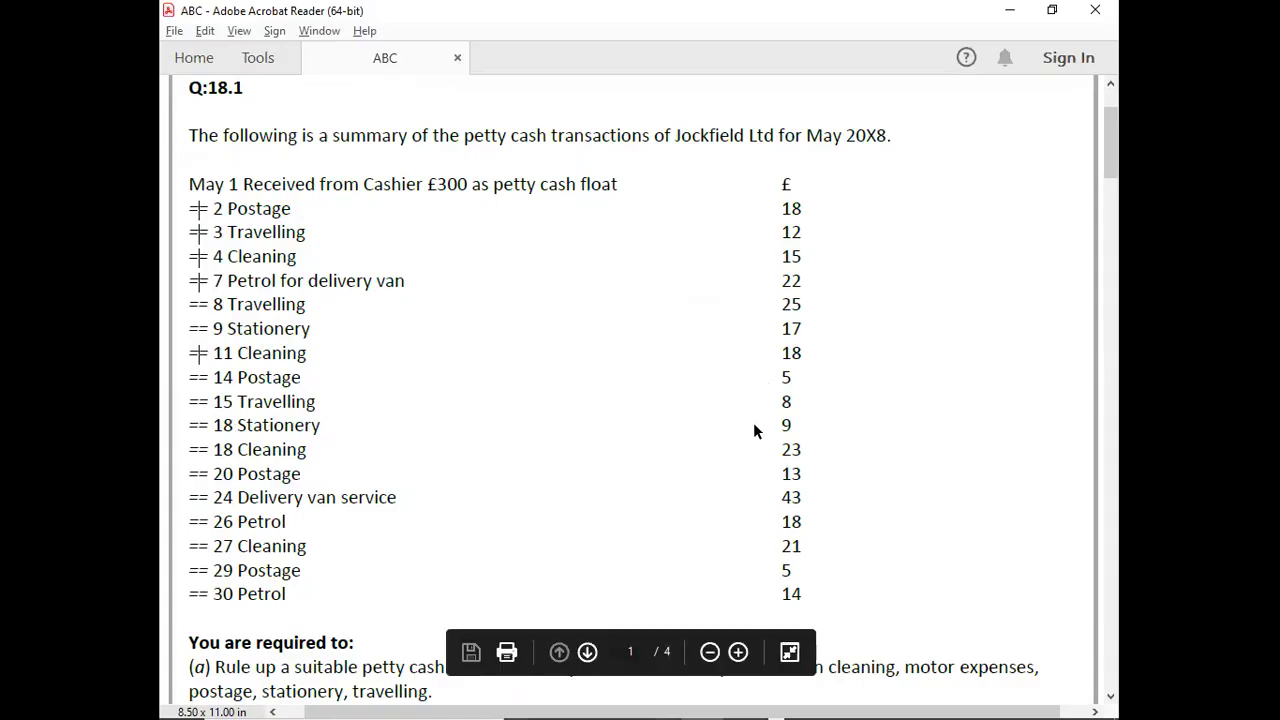
{"action": "key", "text": "alt+Tab"}
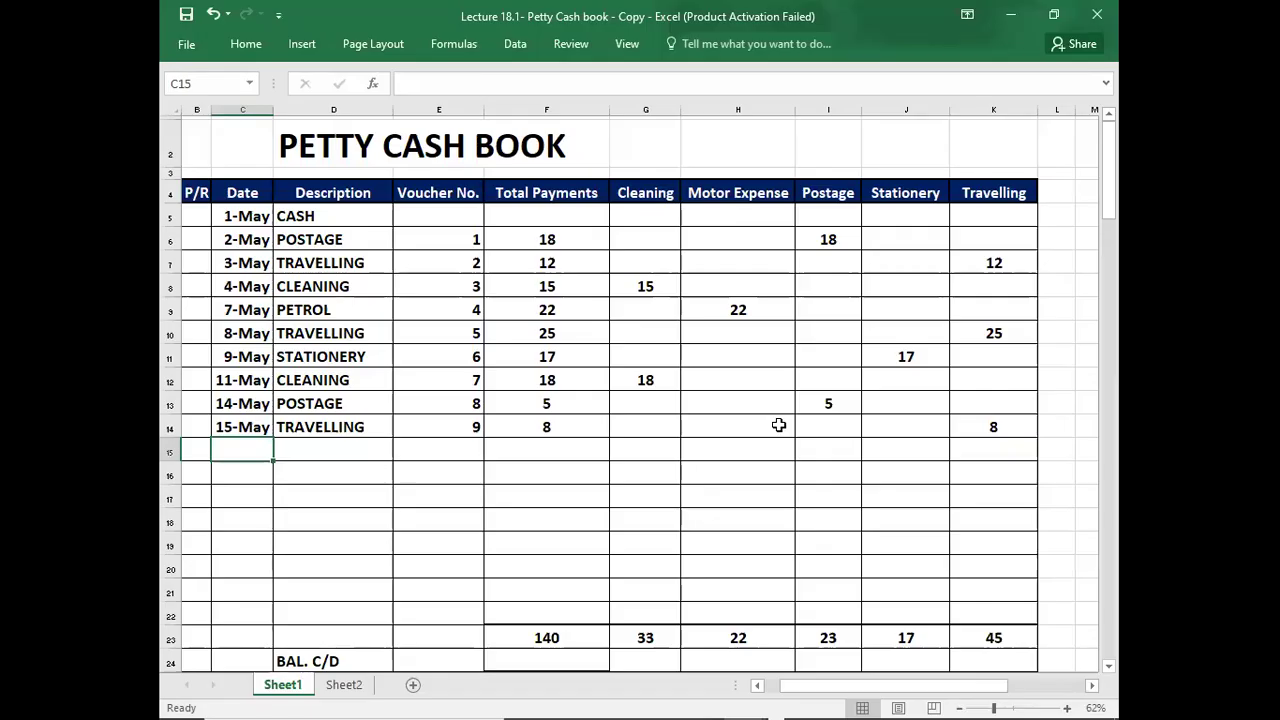
{"action": "type", "text": "5/8"}
{"action": "key", "text": "Tab"}
{"action": "key", "text": "shift+Tab"}
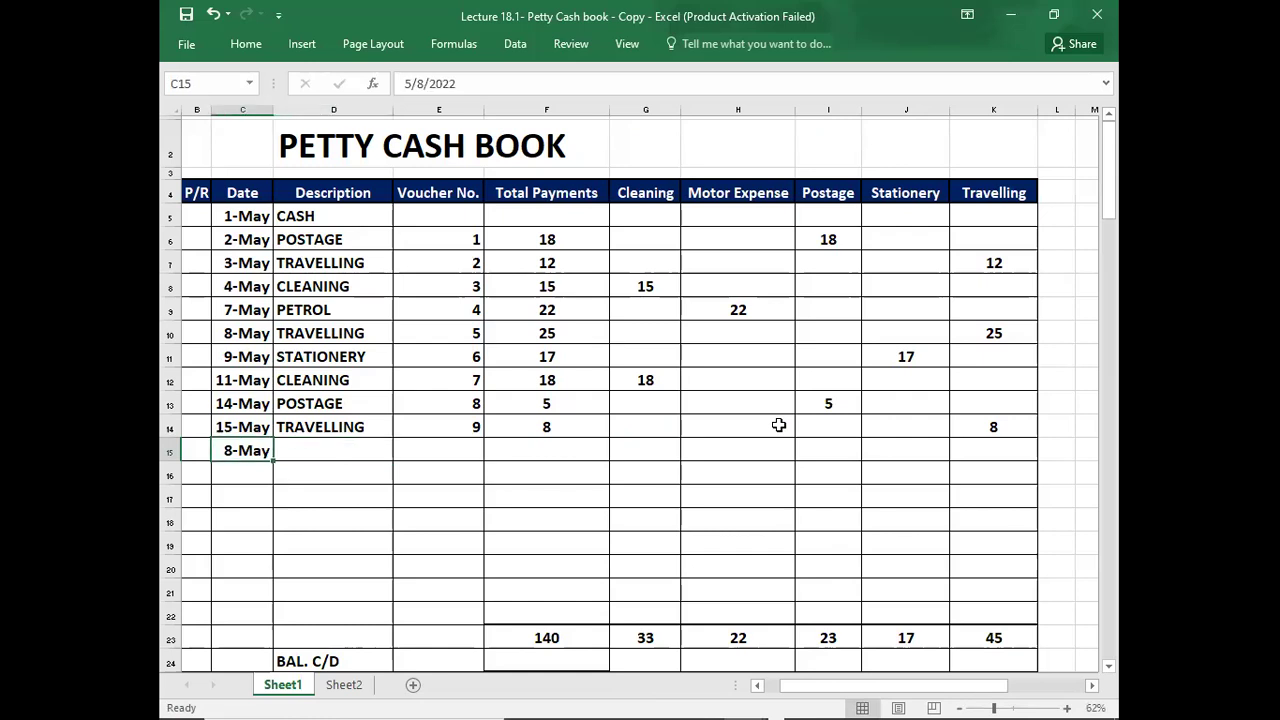
{"action": "type", "text": "5/18"}
{"action": "key", "text": "Tab"}
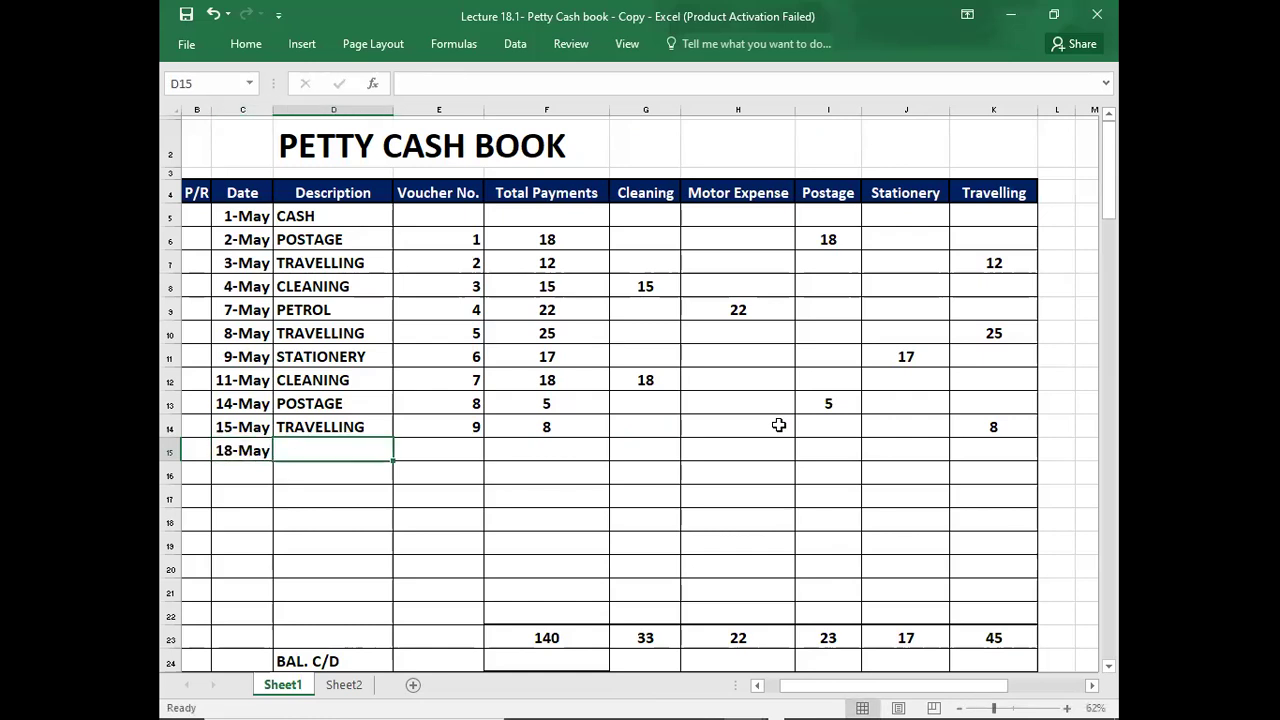
Enter STATIONERY as the description and 10 as the voucher number in the first 18-May row.
{"action": "type", "text": "T"}
{"action": "key", "text": "BackSpace"}
{"action": "key", "text": "BackSpace"}
{"action": "type", "text": "S"}
{"action": "key", "text": "Tab"}
{"action": "type", "text": "10"}
{"action": "key", "text": "Tab"}
Look up the 18 May stationery amount in the PDF and enter 9 under both Total Payments and Stationery.
{"action": "key", "text": "alt+Tab"}
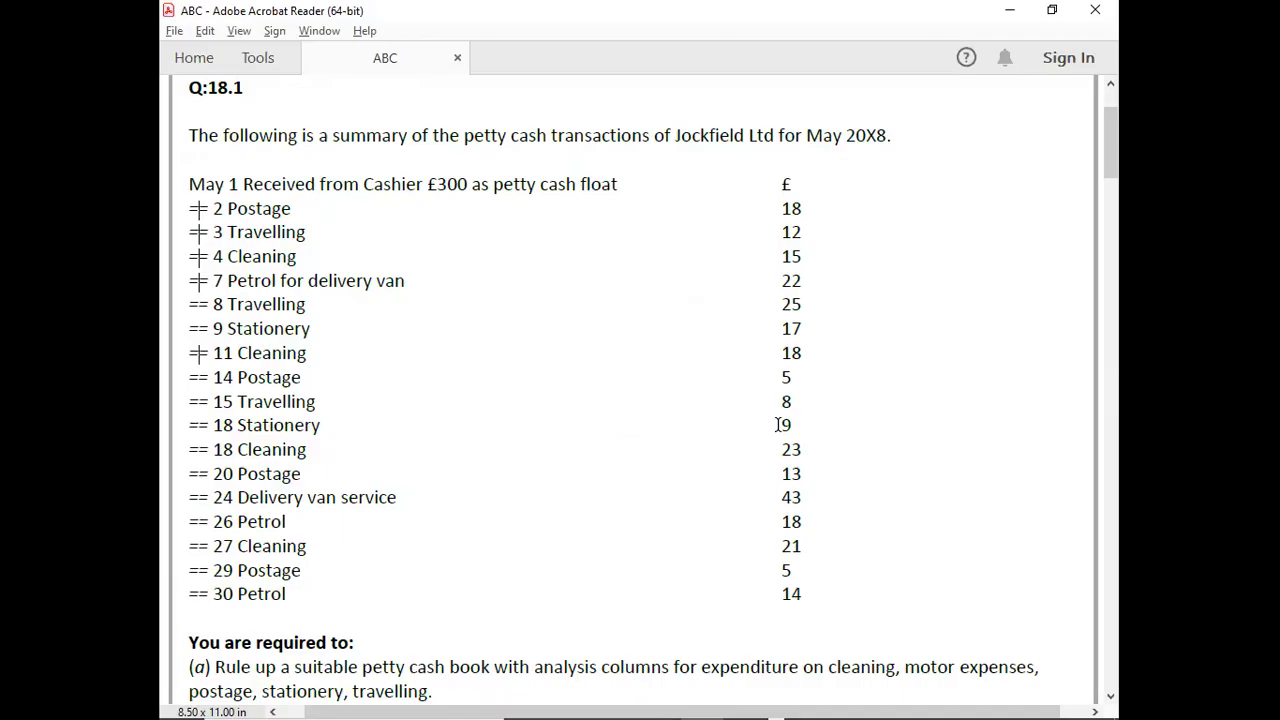
{"action": "key", "text": "alt+Tab"}
{"action": "type", "text": "9"}
{"action": "key", "text": "Tab"}
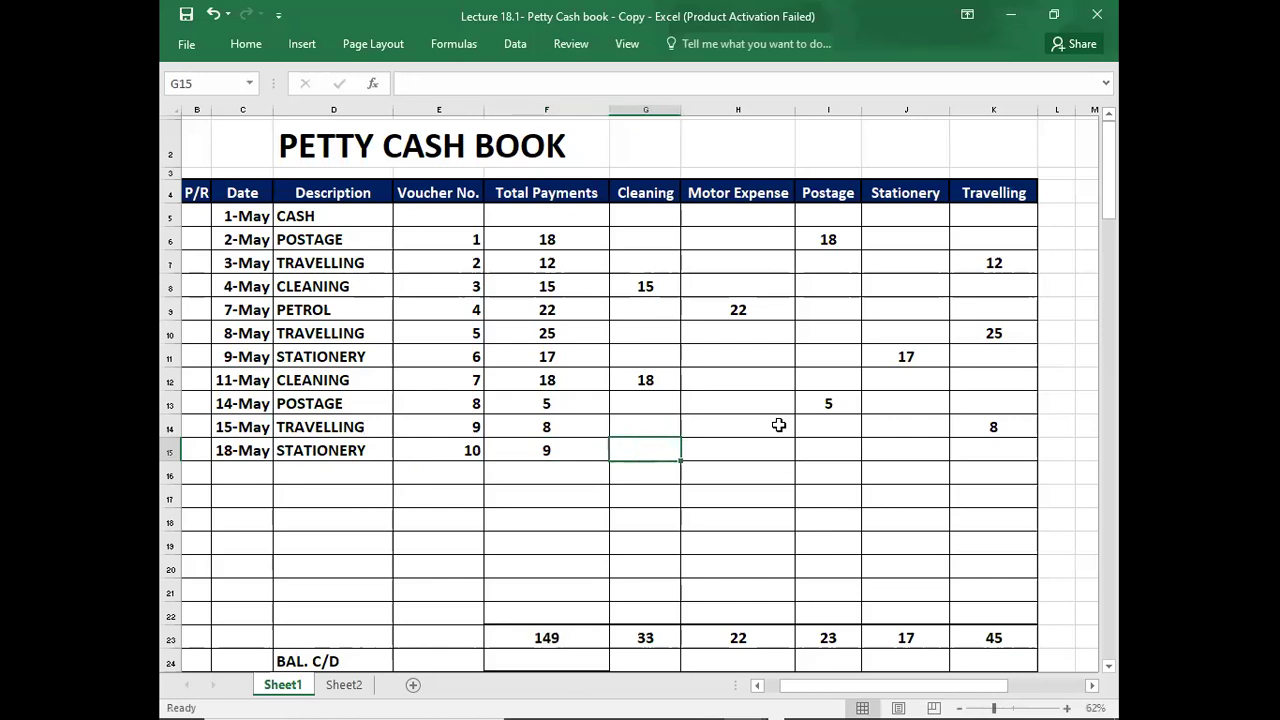
{"action": "key", "text": "Left"}
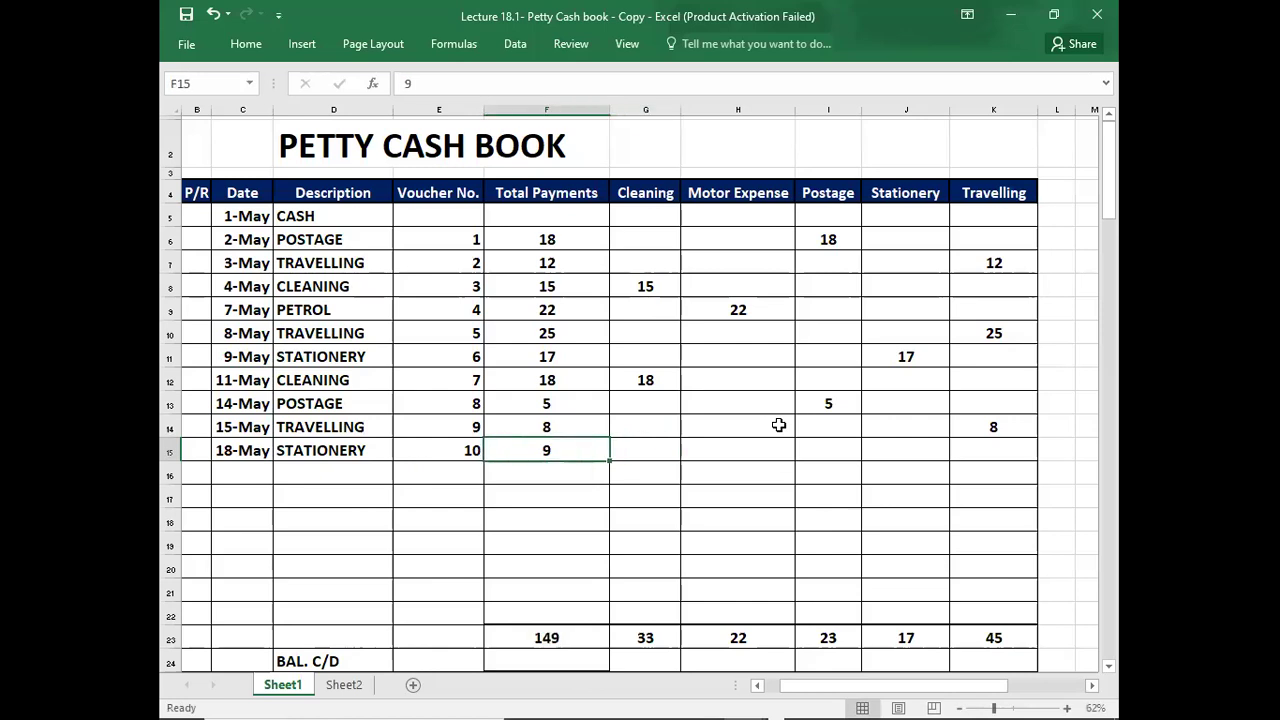
{"action": "key", "text": "Right"}
{"action": "key", "text": "Right"}
{"action": "key", "text": "Right"}
{"action": "key", "text": "Right"}
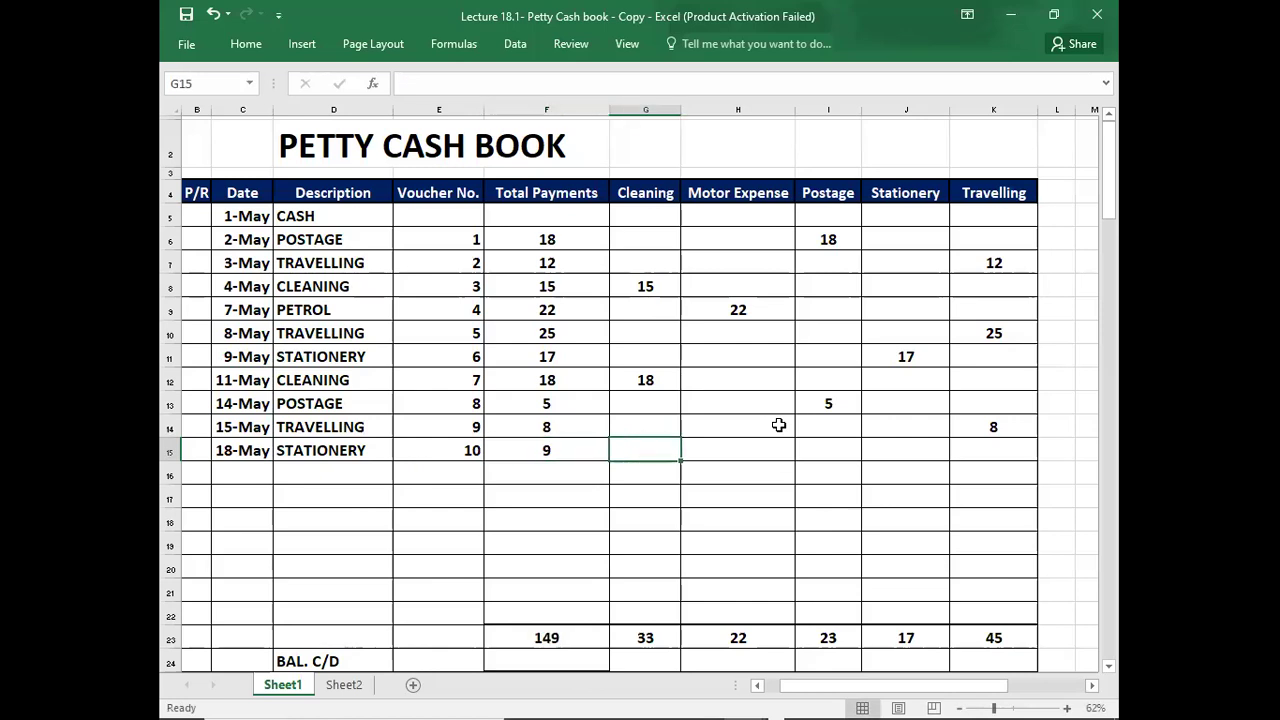
{"action": "type", "text": "9"}
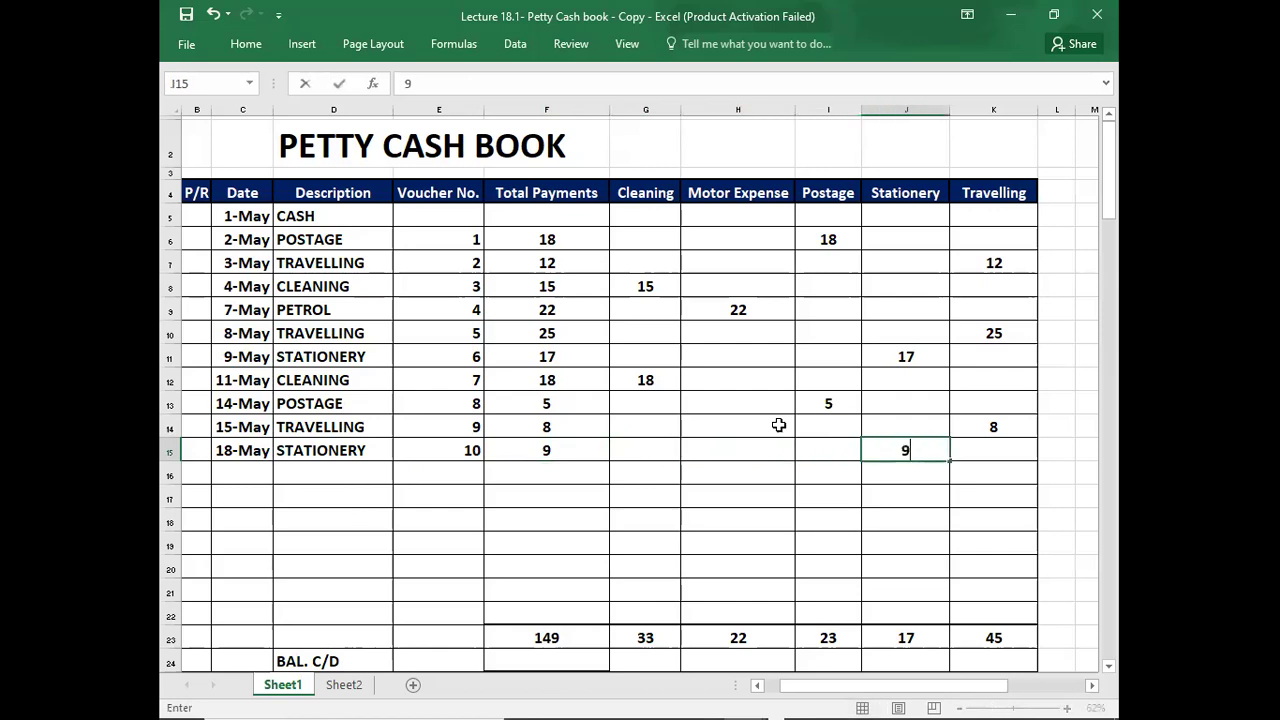
{"action": "key", "text": "Return"}
Check the next PDF transaction and fill row 16 with date 18-May, description CLEANING and voucher number 11.
{"action": "left_click", "coordinate": [250, 476]}
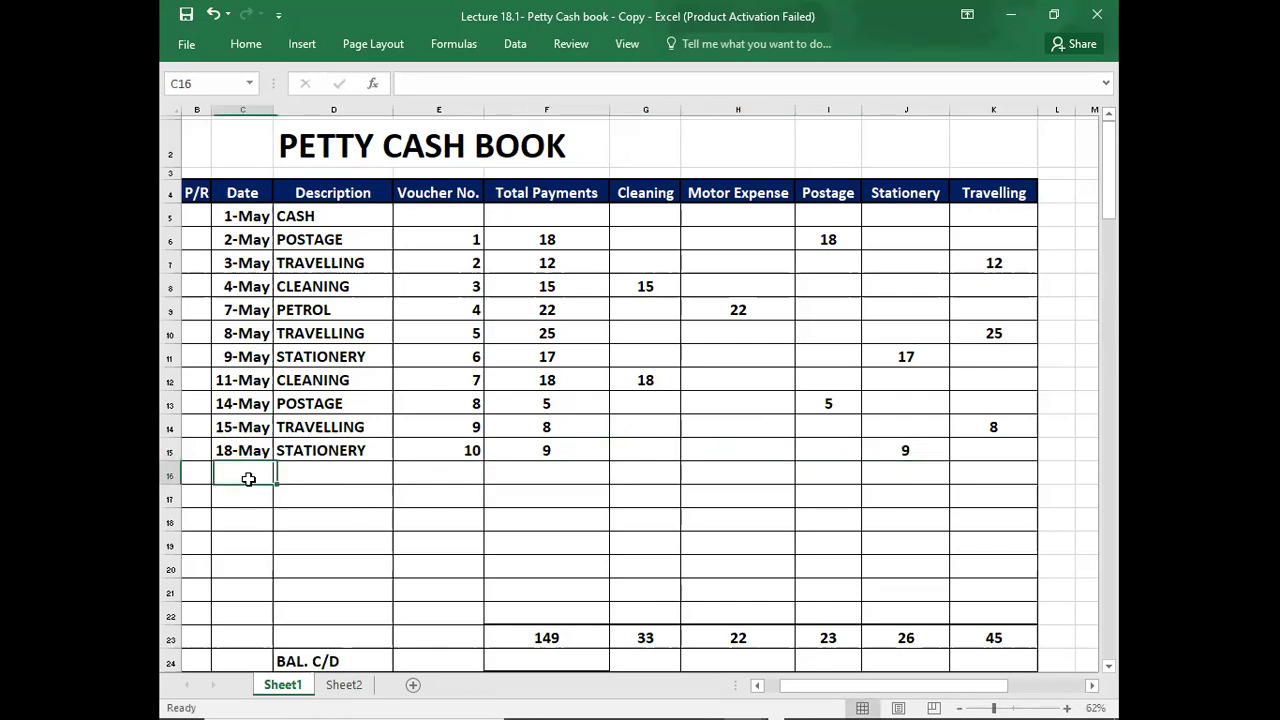
{"action": "key", "text": "alt+Tab"}
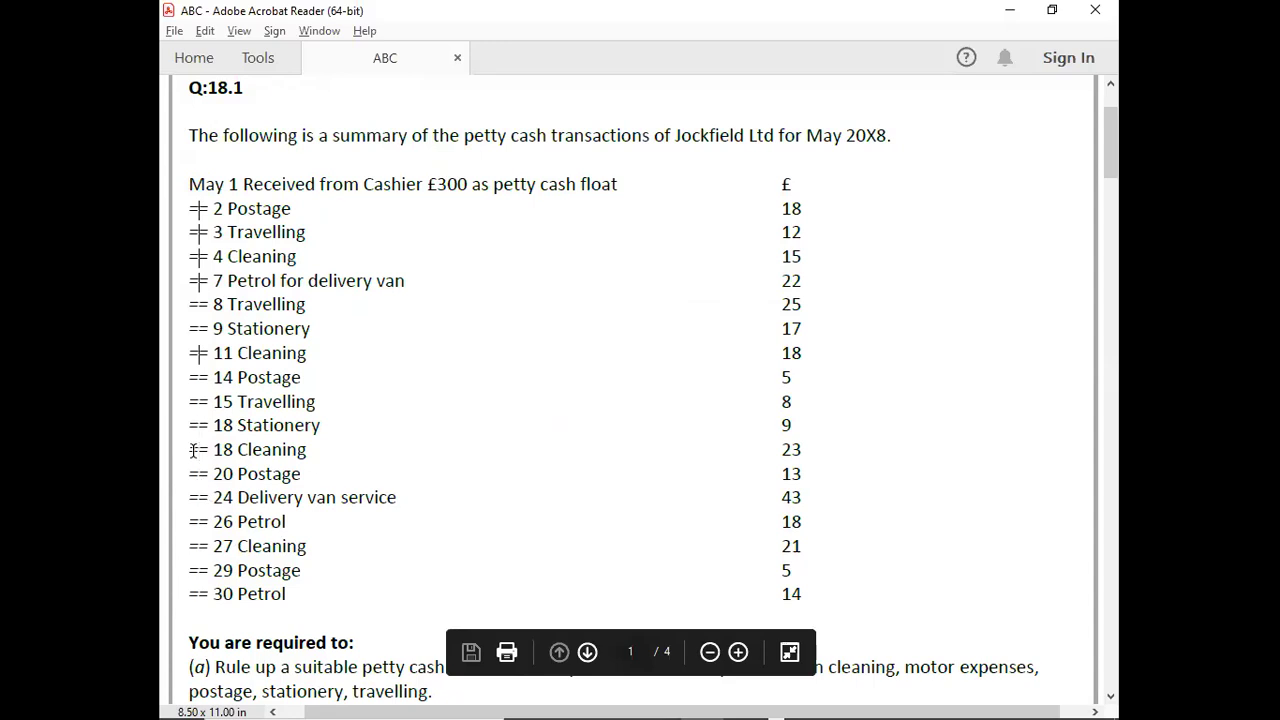
{"action": "key", "text": "alt+Tab"}
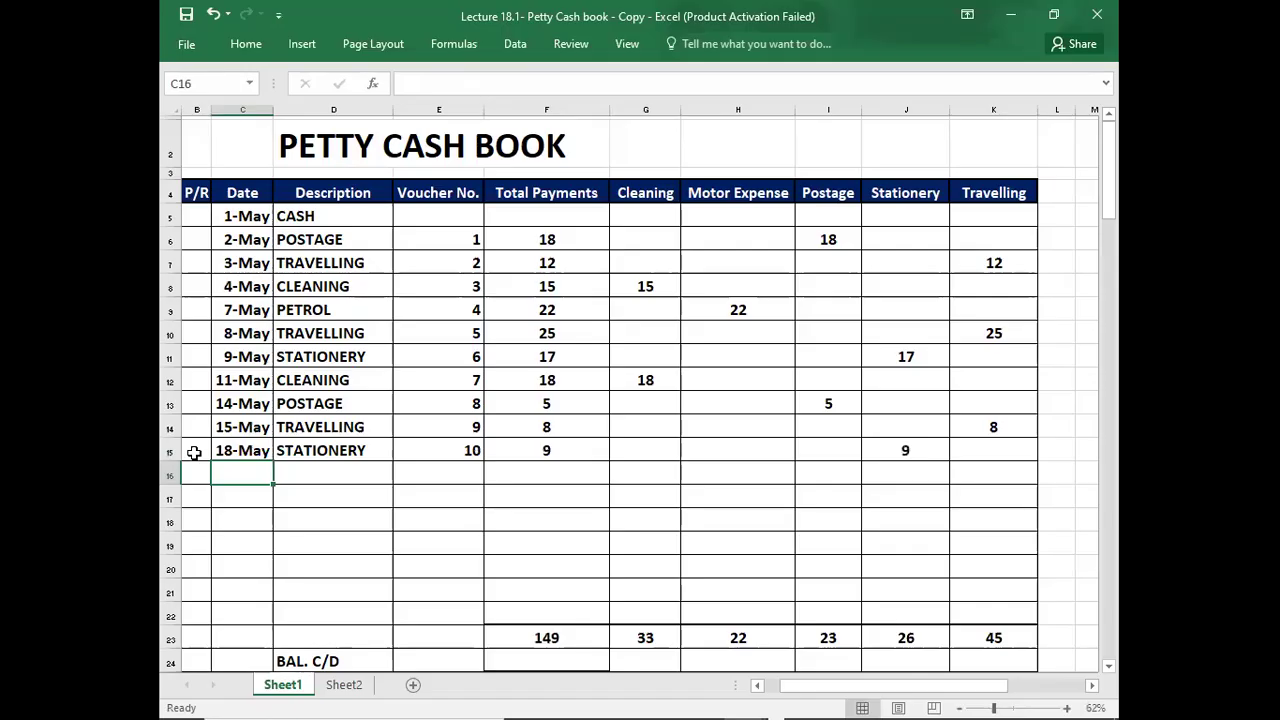
{"action": "type", "text": "5/18"}
{"action": "key", "text": "Tab"}
{"action": "type", "text": "CLEANING"}
{"action": "key", "text": "Tab"}
{"action": "type", "text": "11"}
{"action": "key", "text": "Tab"}
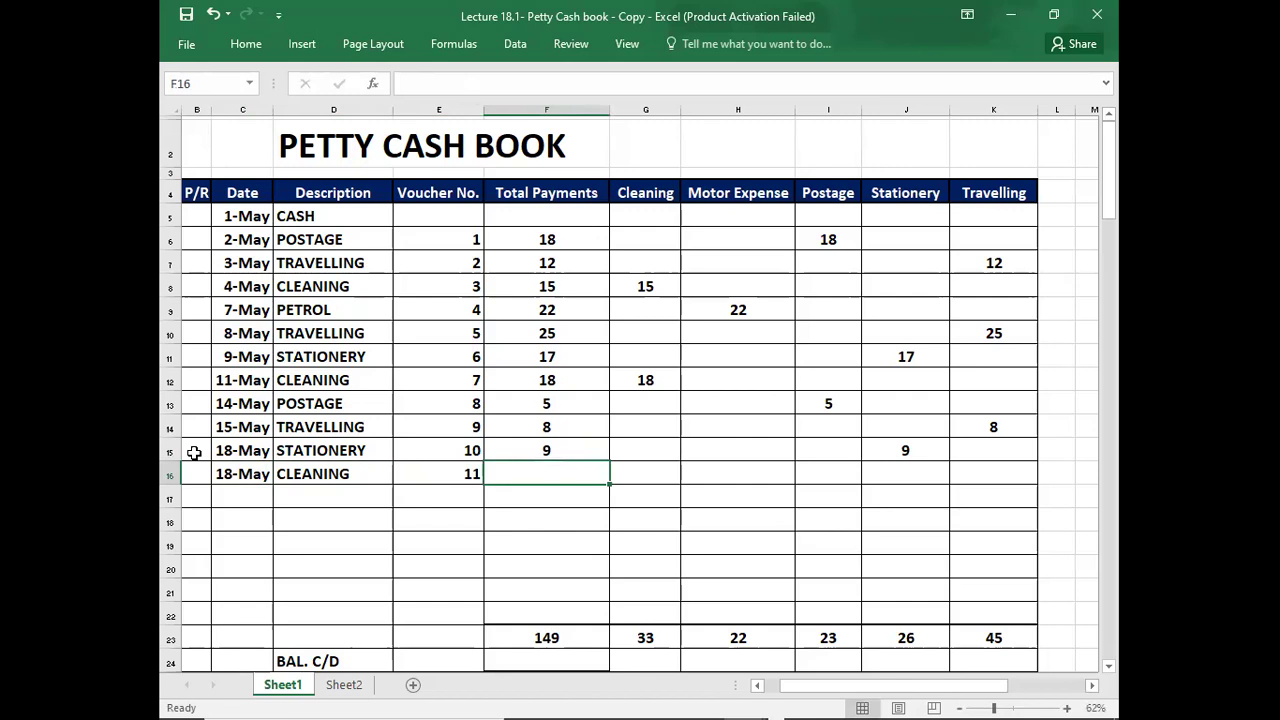
Look up the 18 May cleaning amount in the PDF and enter 23 under both Total Payments and Cleaning.
{"action": "type", "text": "2"}
{"action": "key", "text": "BackSpace"}
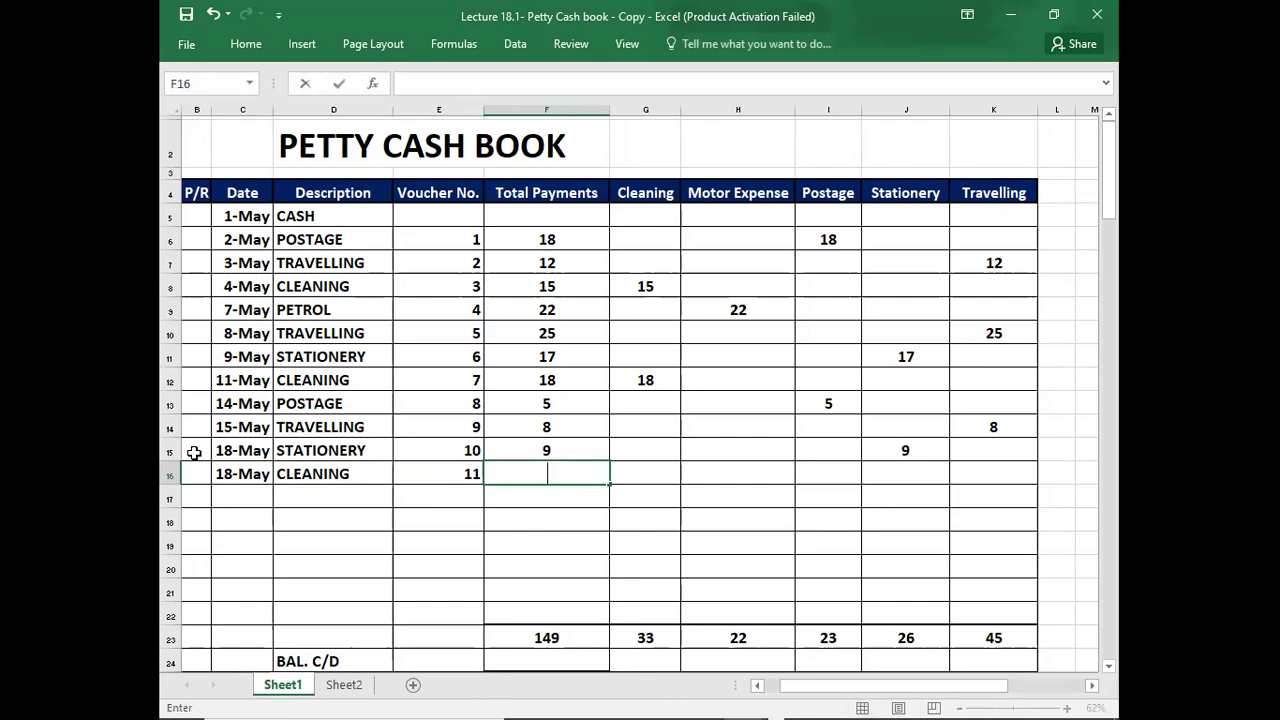
{"action": "type", "text": "18"}
{"action": "key", "text": "alt+Tab"}
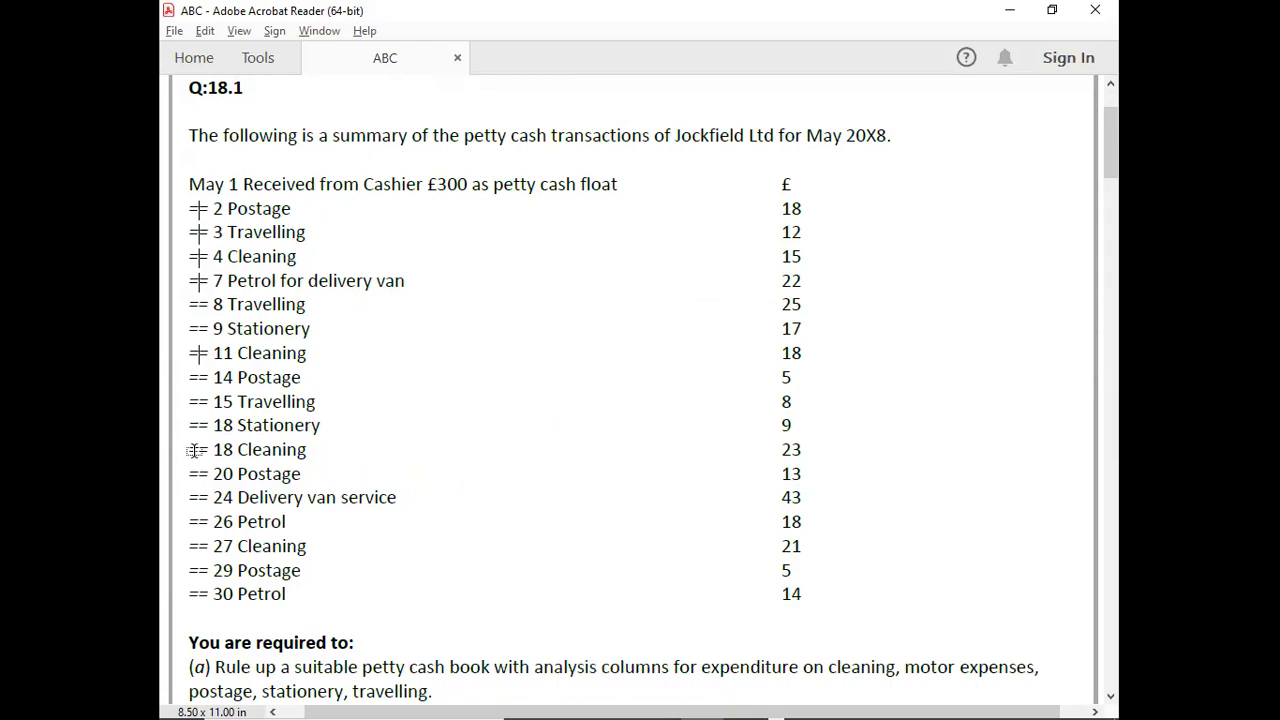
{"action": "key", "text": "alt+Tab"}
{"action": "key", "text": "BackSpace"}
{"action": "key", "text": "BackSpace"}
{"action": "type", "text": "23"}
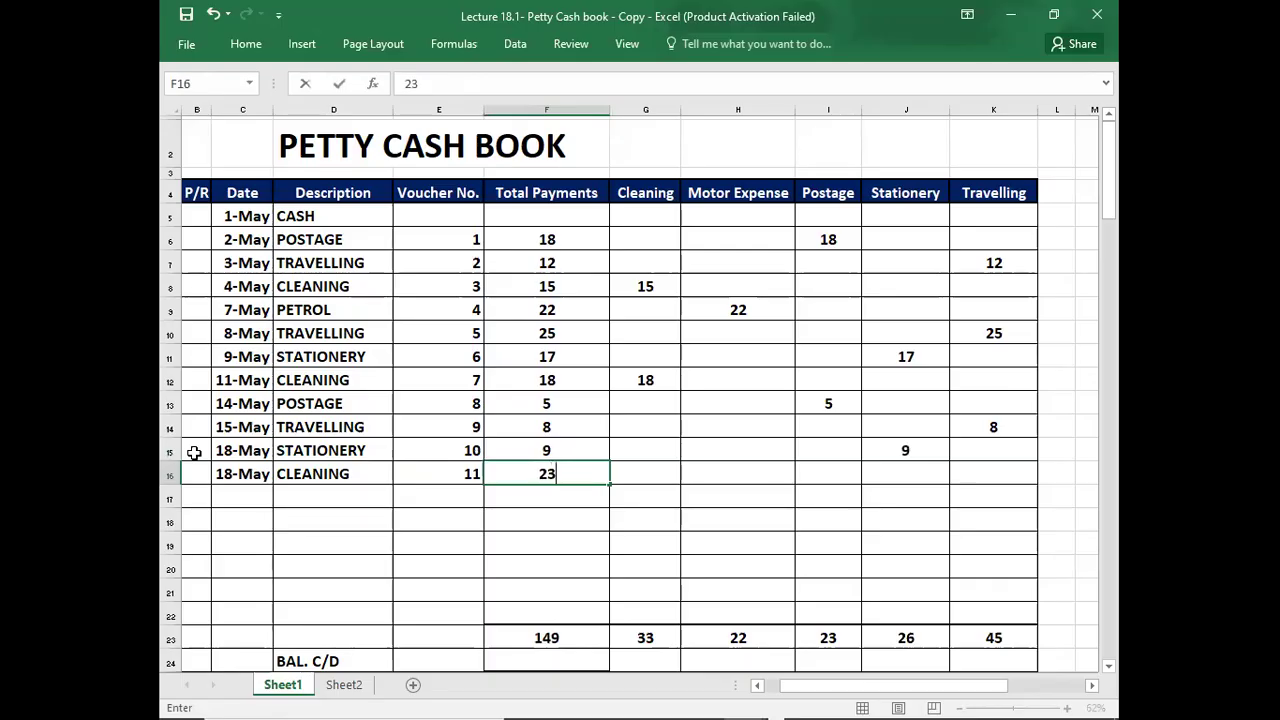
{"action": "key", "text": "Tab"}
{"action": "type", "text": "23"}
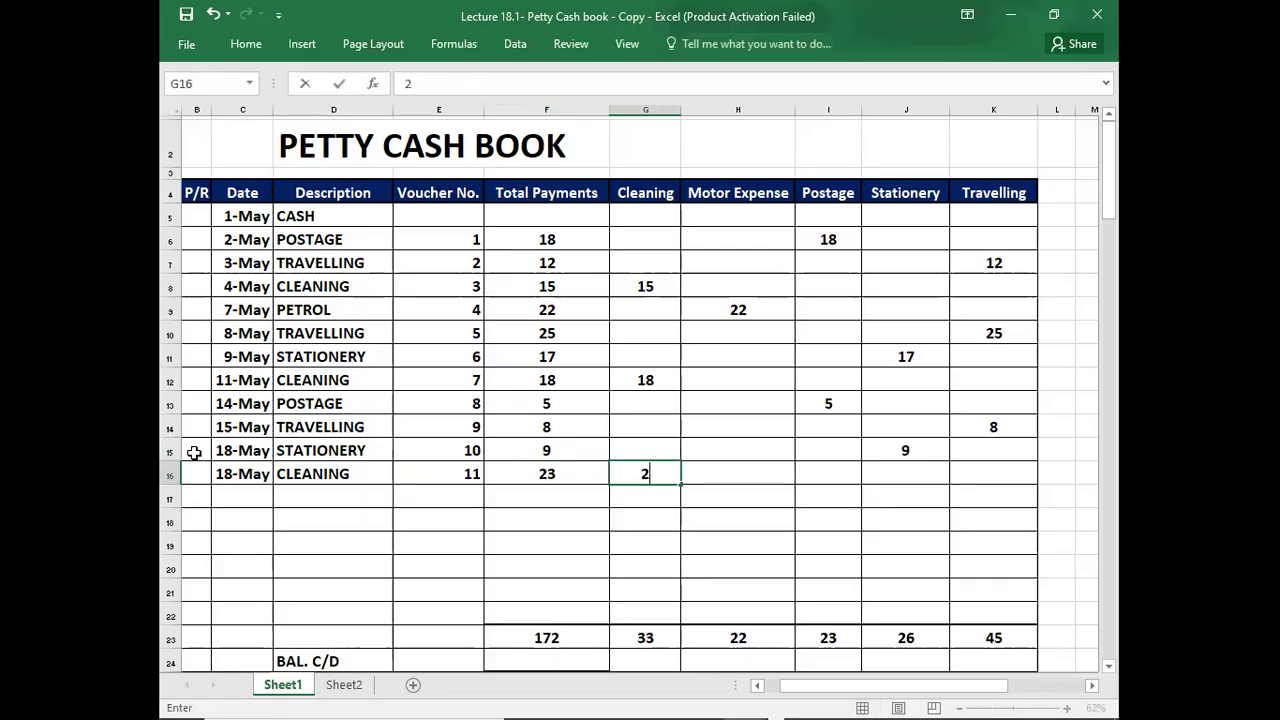
{"action": "key", "text": "Return"}
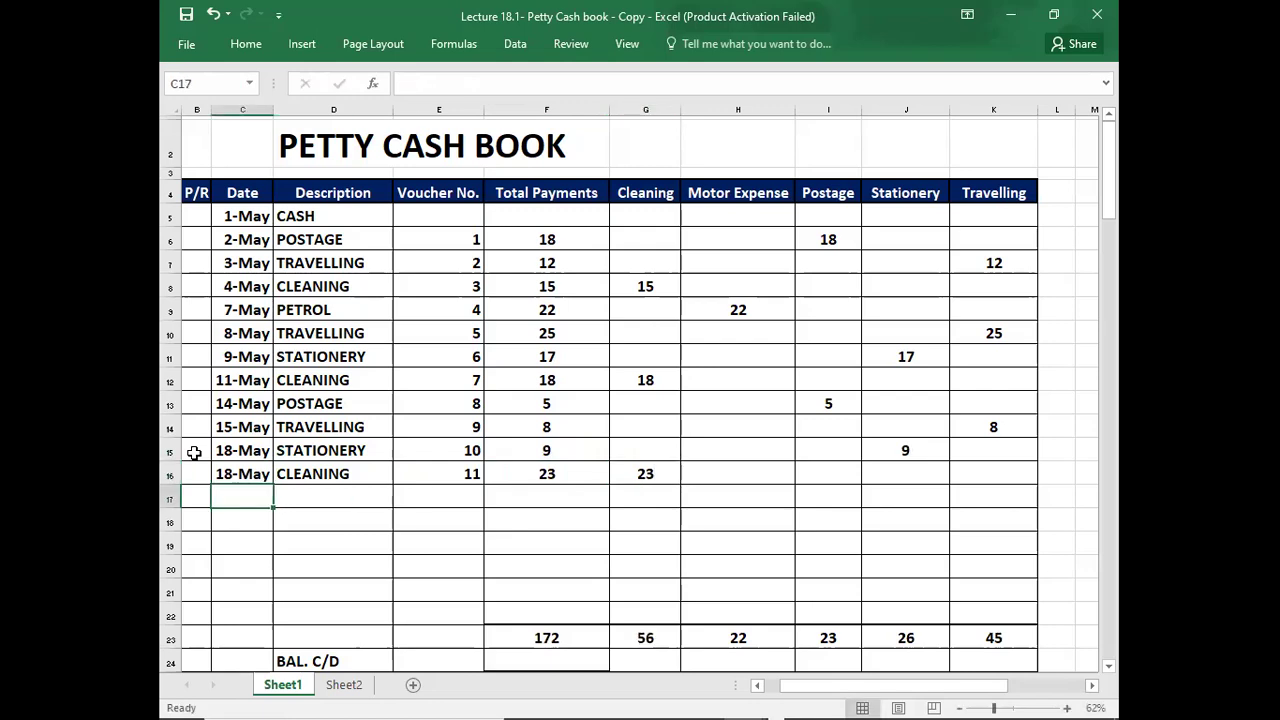
Check the next PDF transaction and fill row 17 with date 20-May, description POSTAGE and voucher number 12.
{"action": "key", "text": "alt+Tab"}
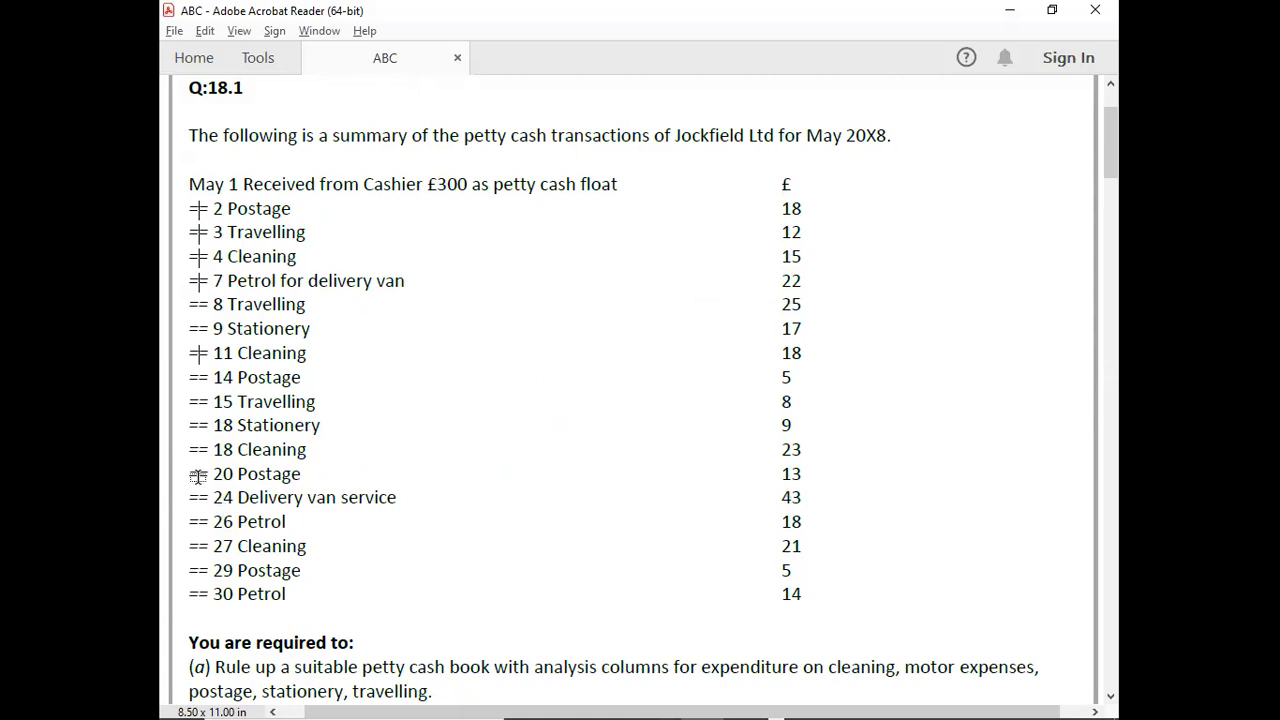
{"action": "key", "text": "alt+Tab"}
{"action": "type", "text": "5/20"}
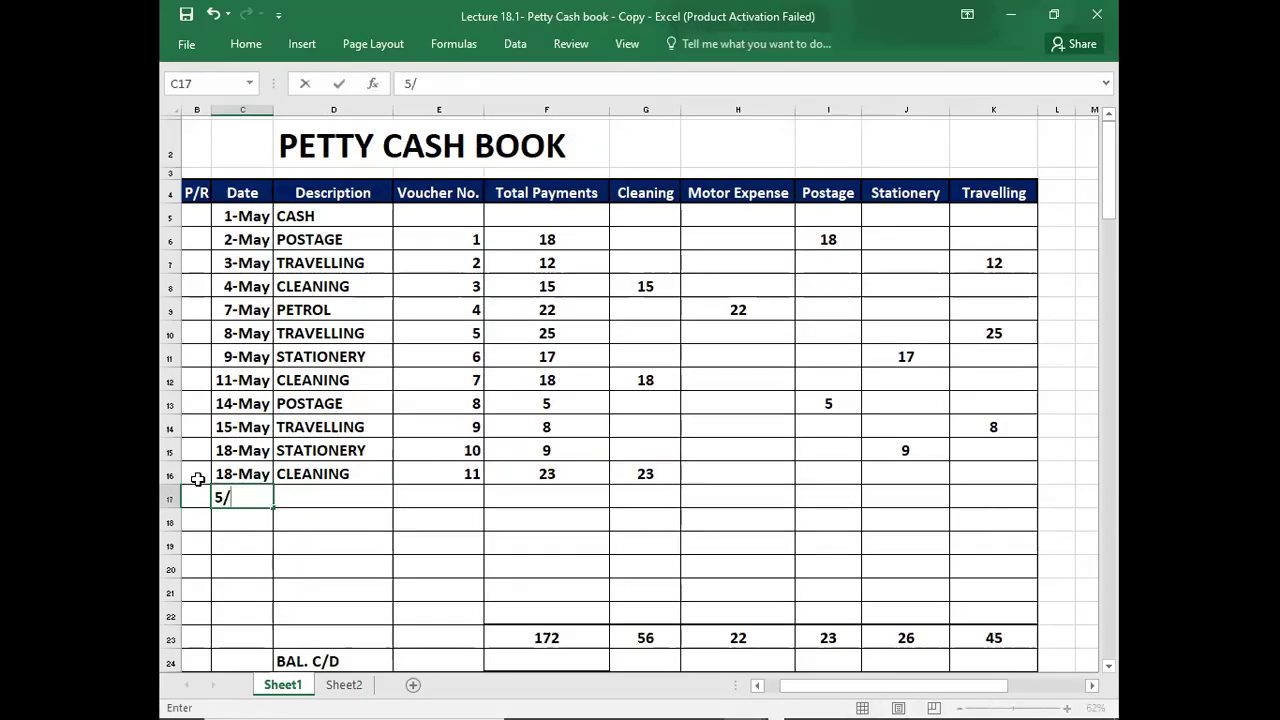
{"action": "key", "text": "ctrl+Return"}
{"action": "key", "text": "Tab"}
{"action": "type", "text": "POSTAGE"}
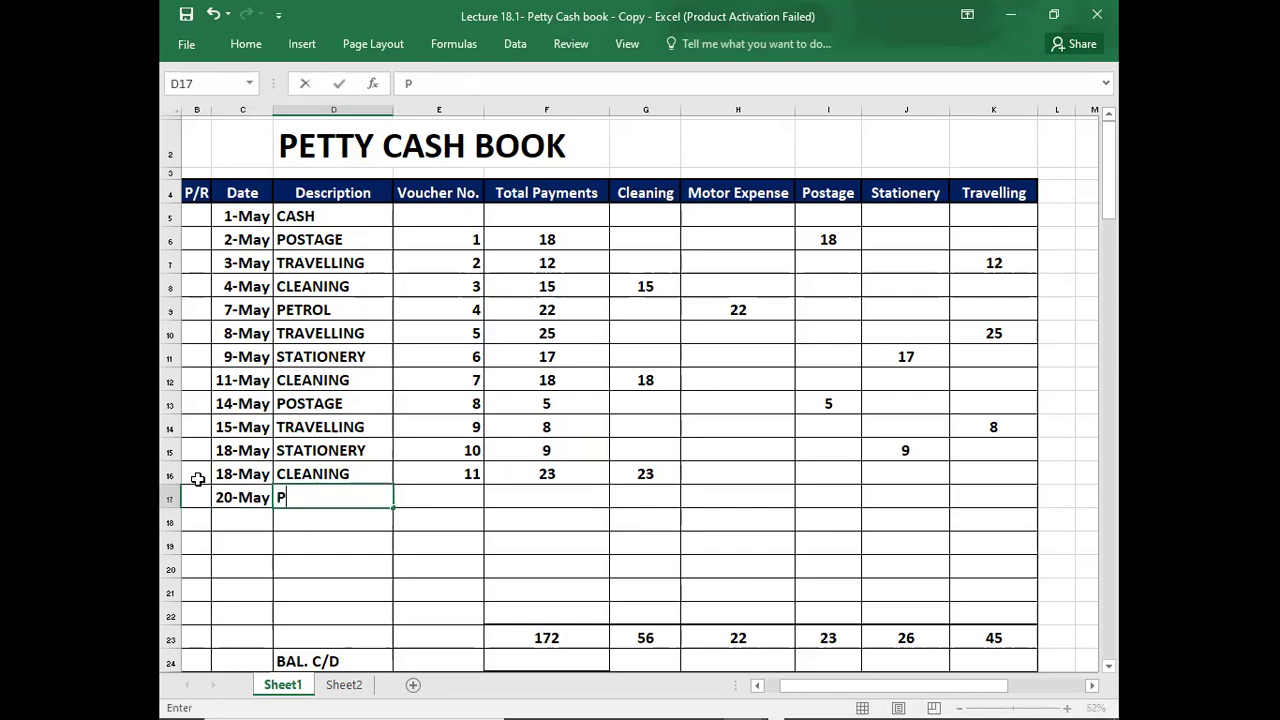
{"action": "key", "text": "Tab"}
{"action": "type", "text": "12"}
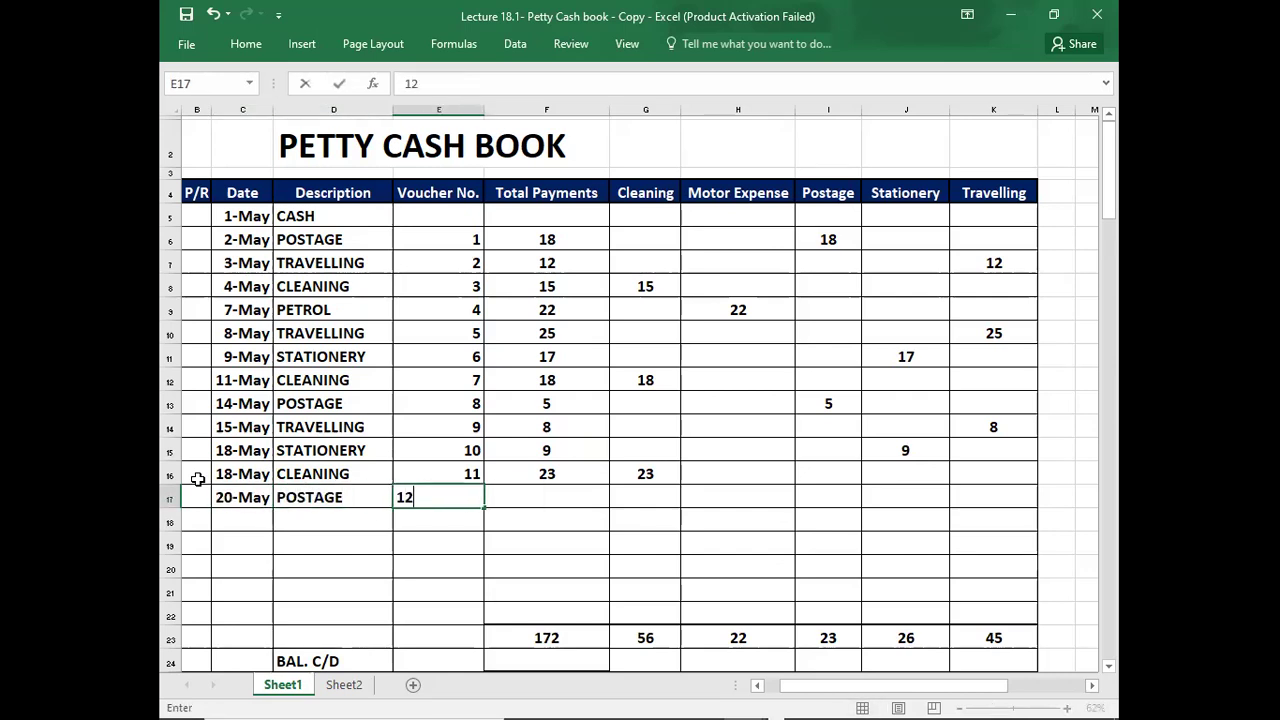
{"action": "key", "text": "Tab"}
Look up the 20 May postage amount in the PDF and enter 13 under both Total Payments and Postage.
{"action": "key", "text": "alt+Tab"}
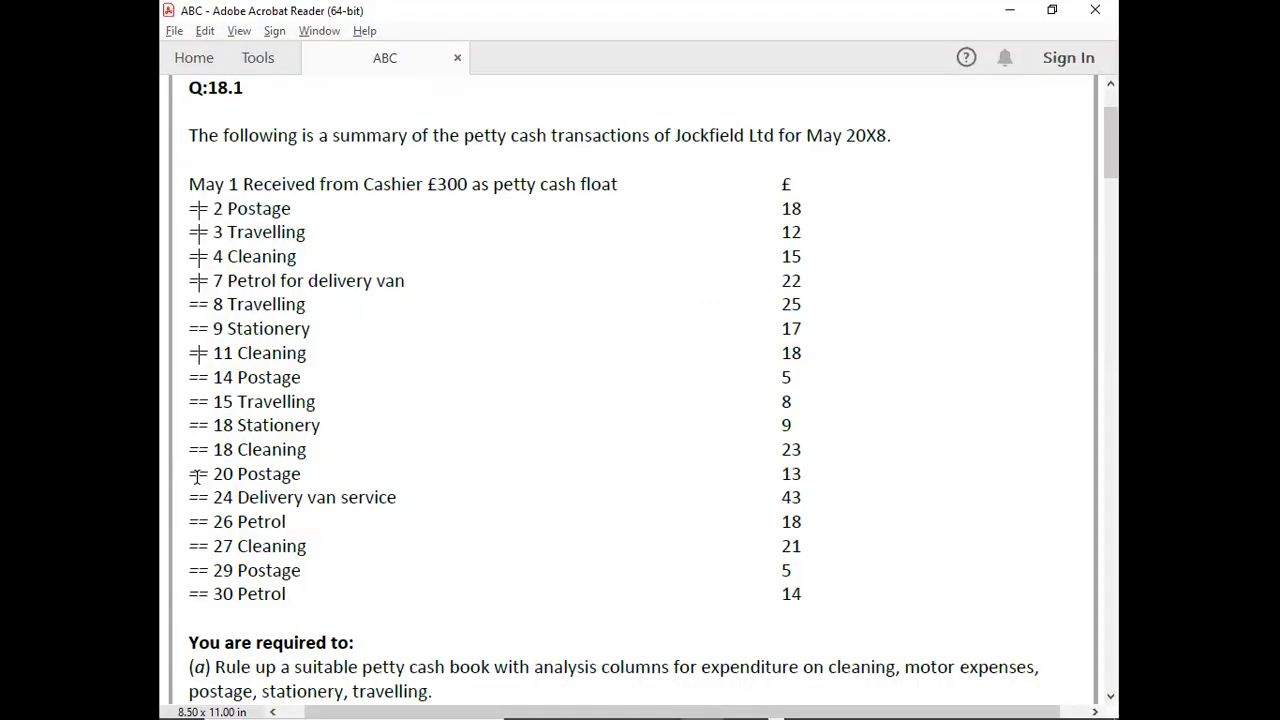
{"action": "key", "text": "alt+Tab"}
{"action": "type", "text": "13"}
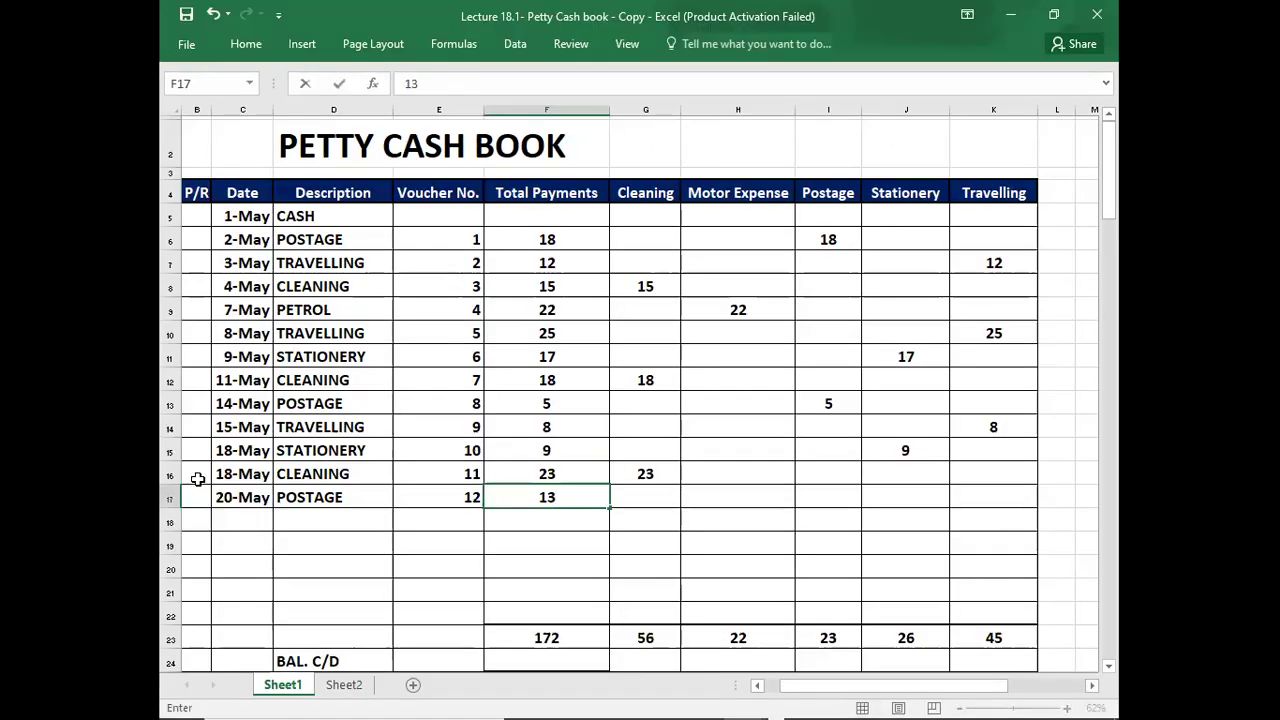
{"action": "key", "text": "Tab"}
{"action": "key", "text": "Tab"}
{"action": "key", "text": "Tab"}
{"action": "type", "text": "13"}
{"action": "key", "text": "Return"}
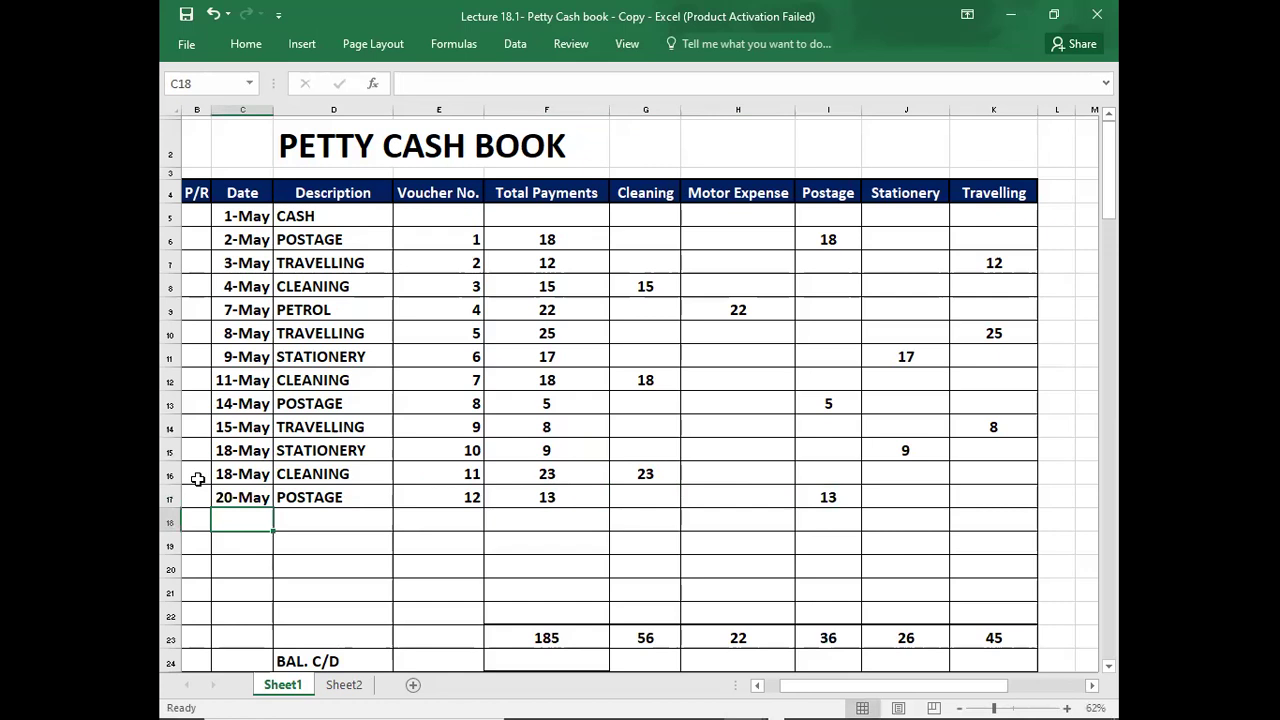
Check the next transaction's date in the PDF and enter 24-May as the date in row 18.
{"action": "key", "text": "alt+Tab"}
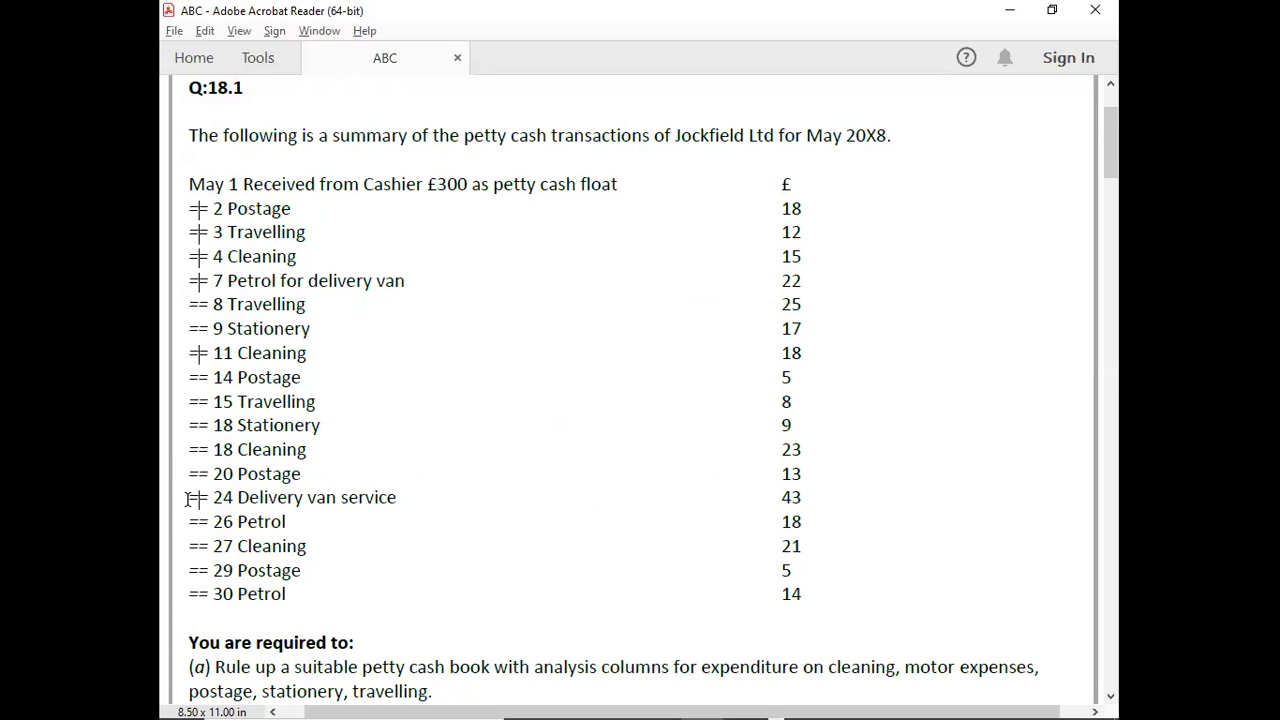
{"action": "key", "text": "alt+Tab"}
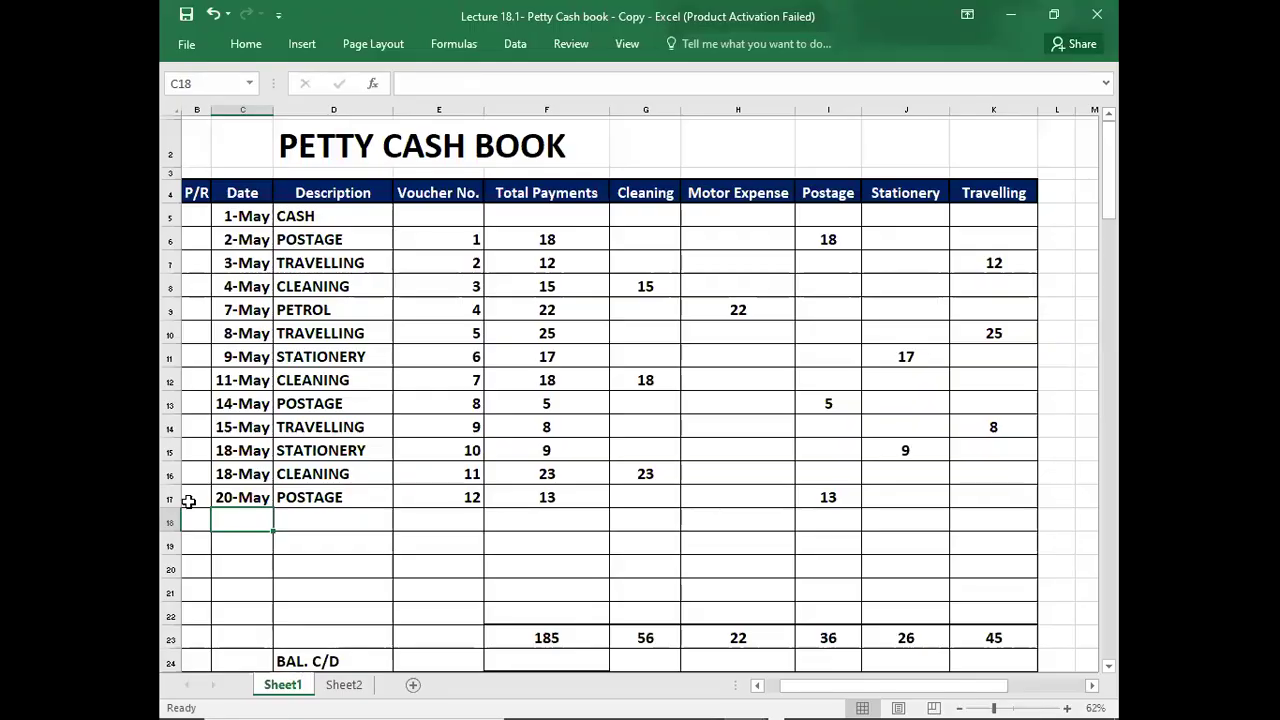
{"action": "type", "text": "5/"}
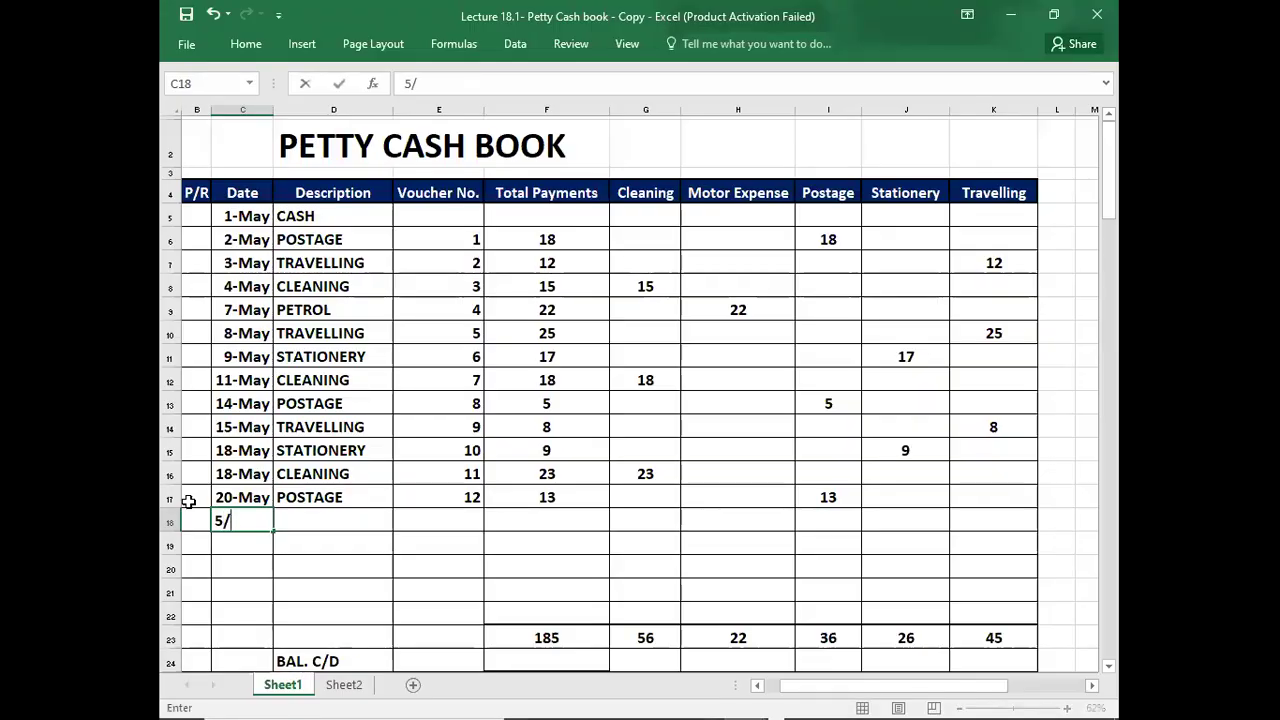
{"action": "key", "text": "alt+Tab"}
{"action": "key", "text": "alt+Tab"}
{"action": "type", "text": "24"}
{"action": "key", "text": "Tab"}
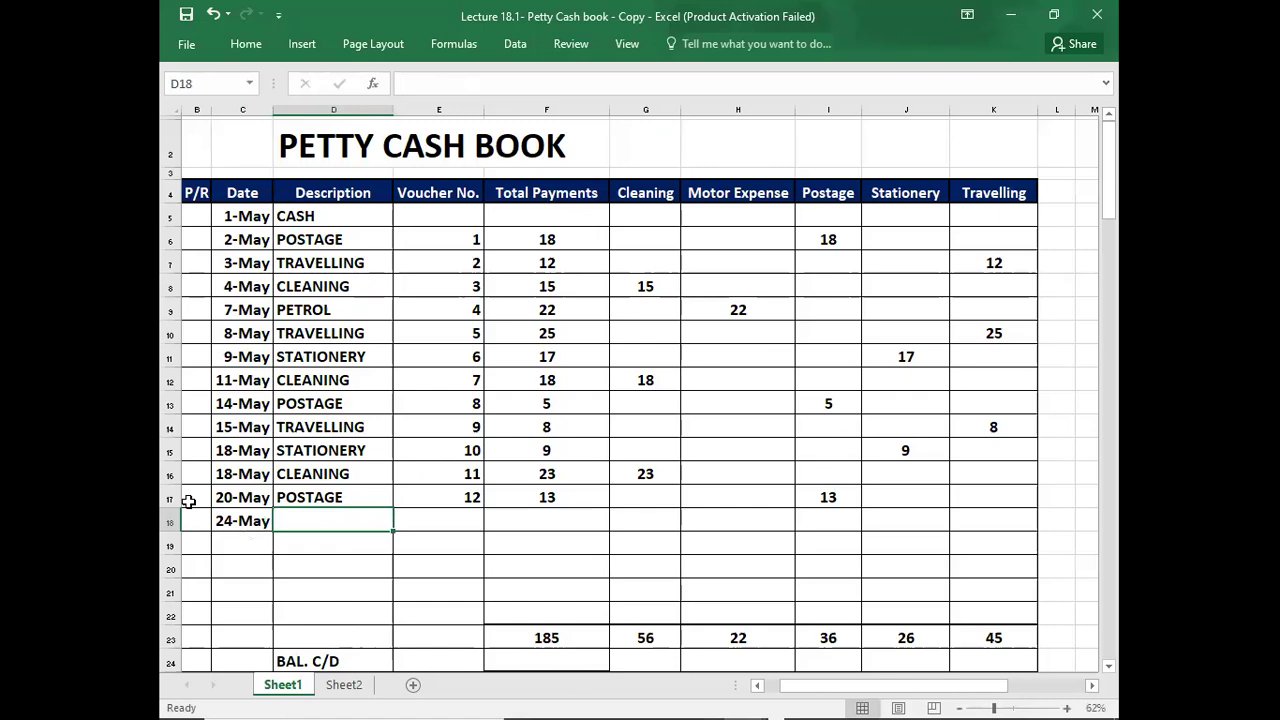
Enter SERVICE as the description and 13 as the voucher number in the 24-May row.
{"action": "type", "text": "SE"}
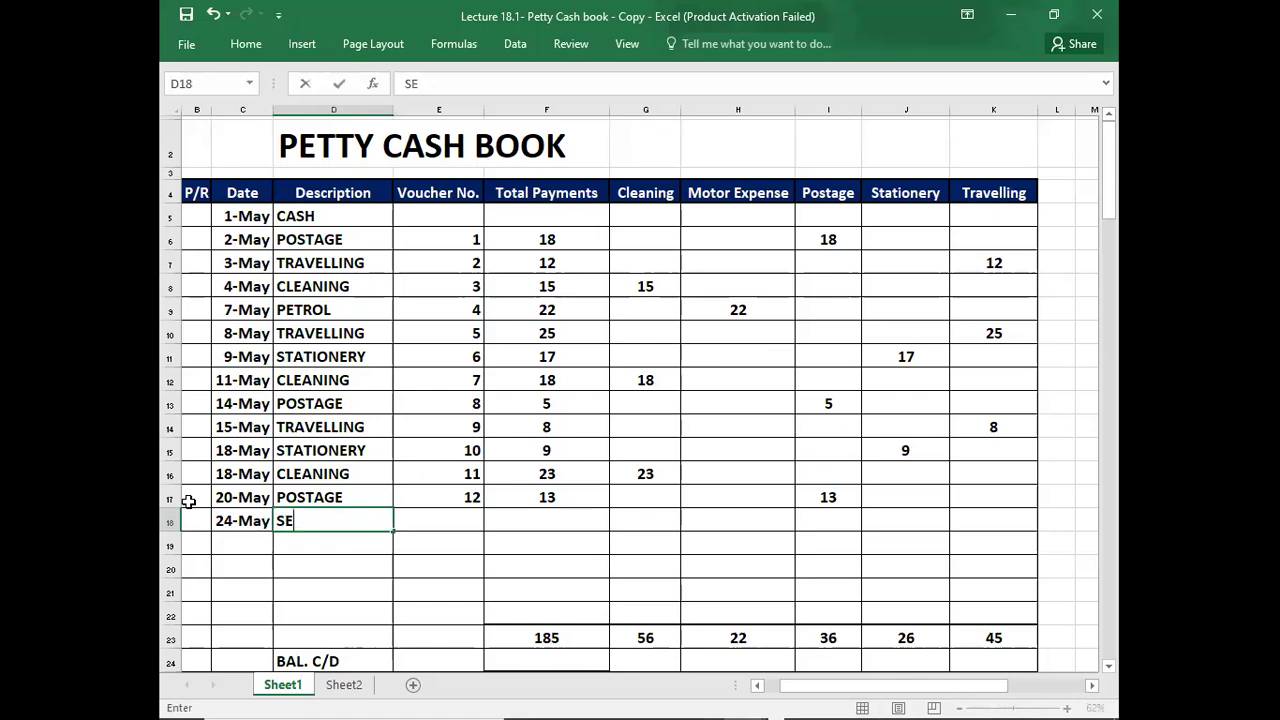
{"action": "type", "text": "RVICE"}
{"action": "key", "text": "Tab"}
{"action": "type", "text": "13"}
{"action": "key", "text": "ctrl+Return"}
{"action": "key", "text": "Tab"}
Look up the 24 May delivery van service amount in the PDF and enter 43 under both Total Payments and Motor Expense.
{"action": "key", "text": "alt+Tab"}
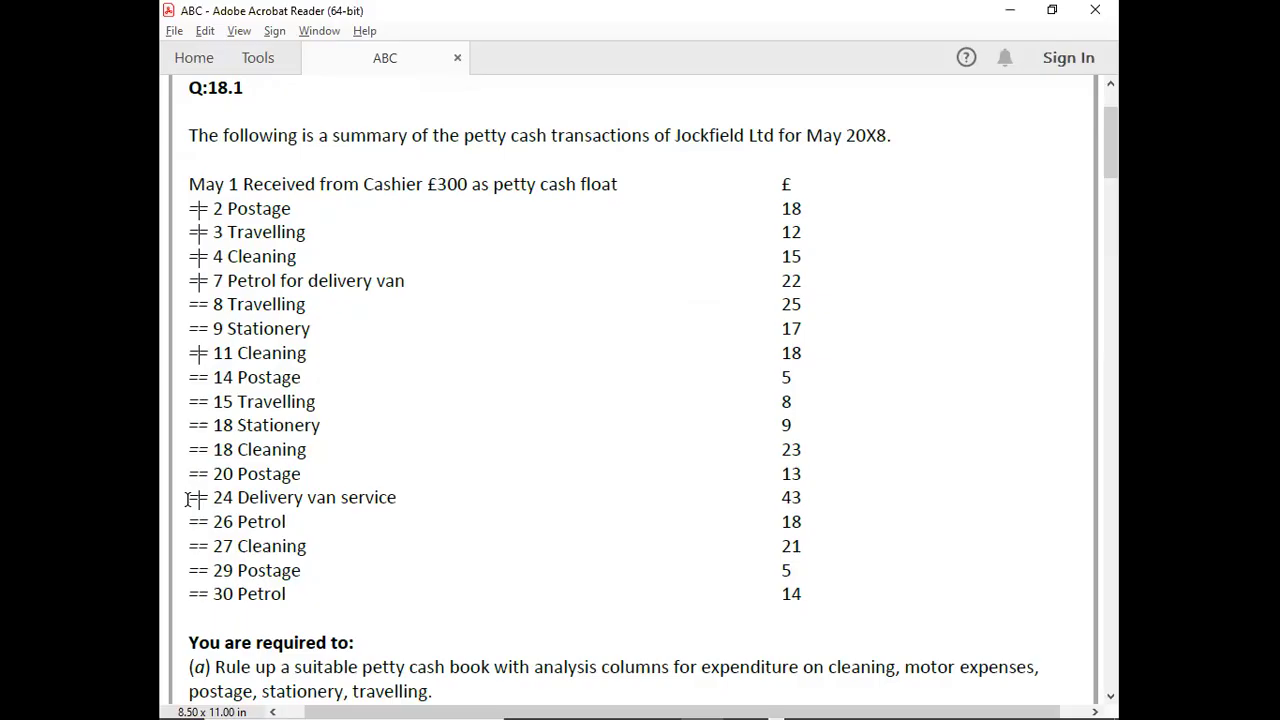
{"action": "key", "text": "alt+Tab"}
{"action": "type", "text": "43"}
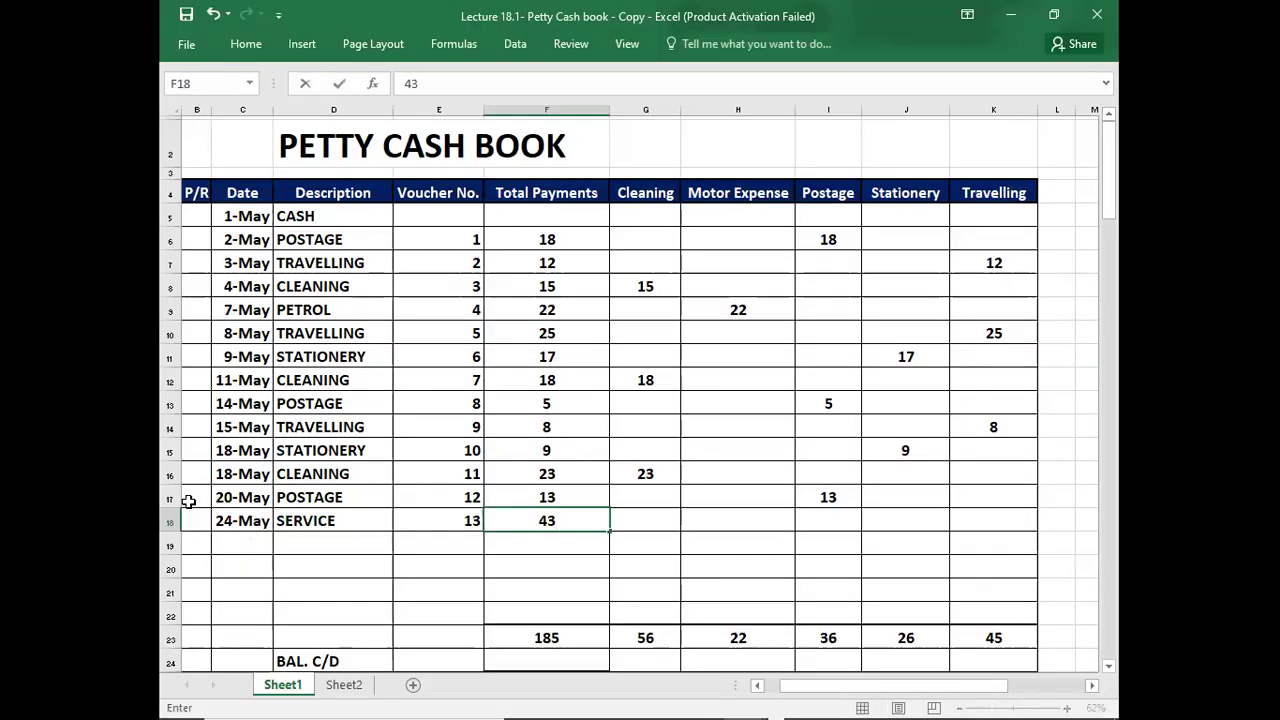
{"action": "key", "text": "Tab"}
{"action": "key", "text": "Tab"}
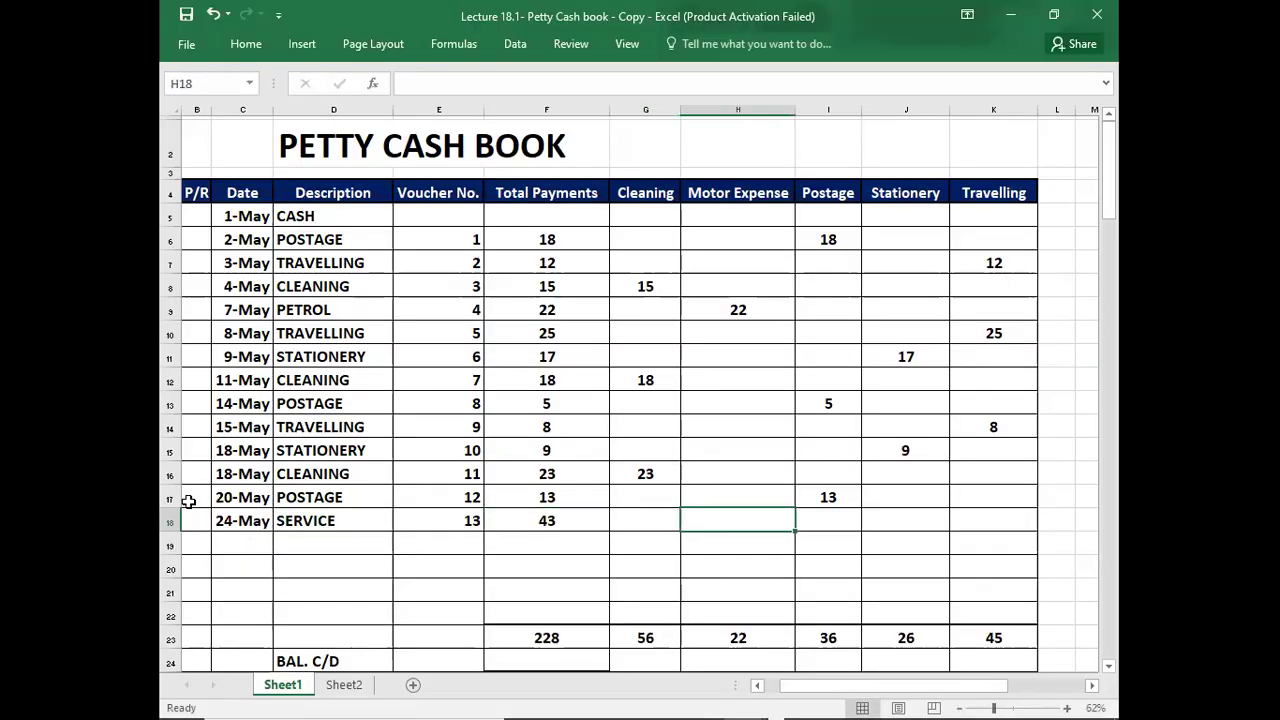
{"action": "type", "text": "43"}
{"action": "key", "text": "Return"}
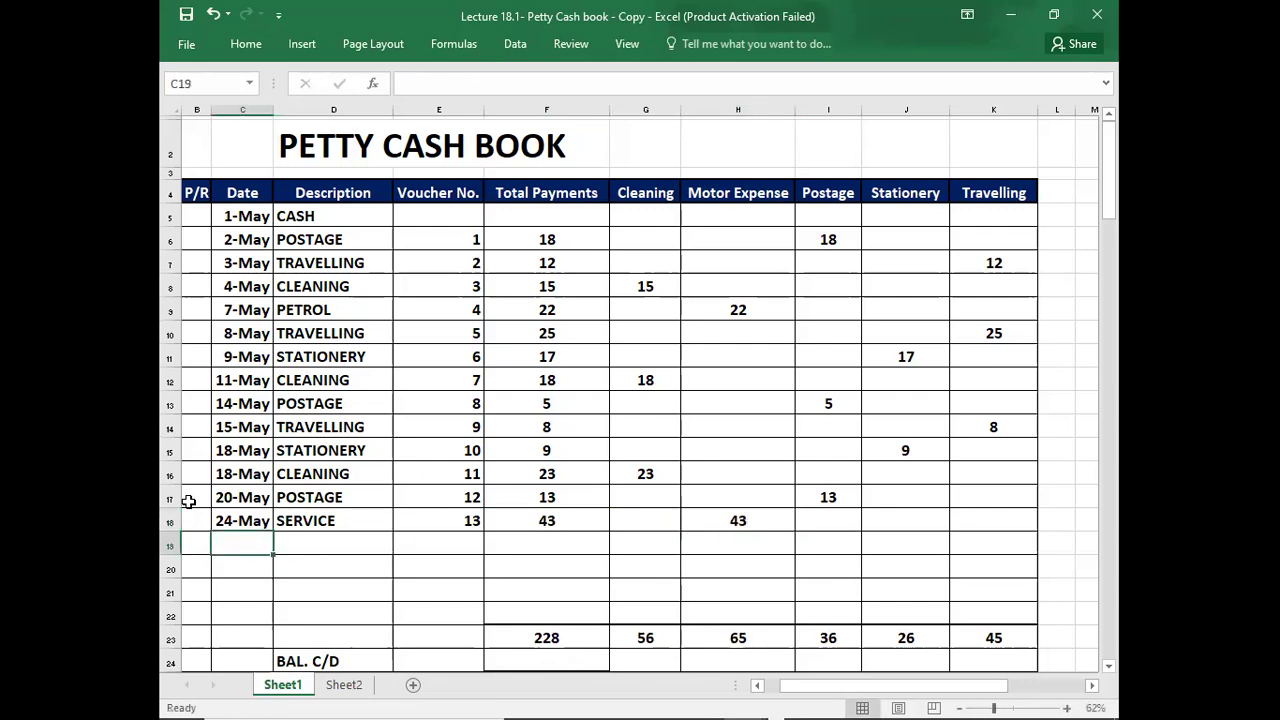
Check the next PDF transaction and fill row 19 with date 26-May, description PETROL and voucher number 14.
{"action": "key", "text": "alt+Tab"}
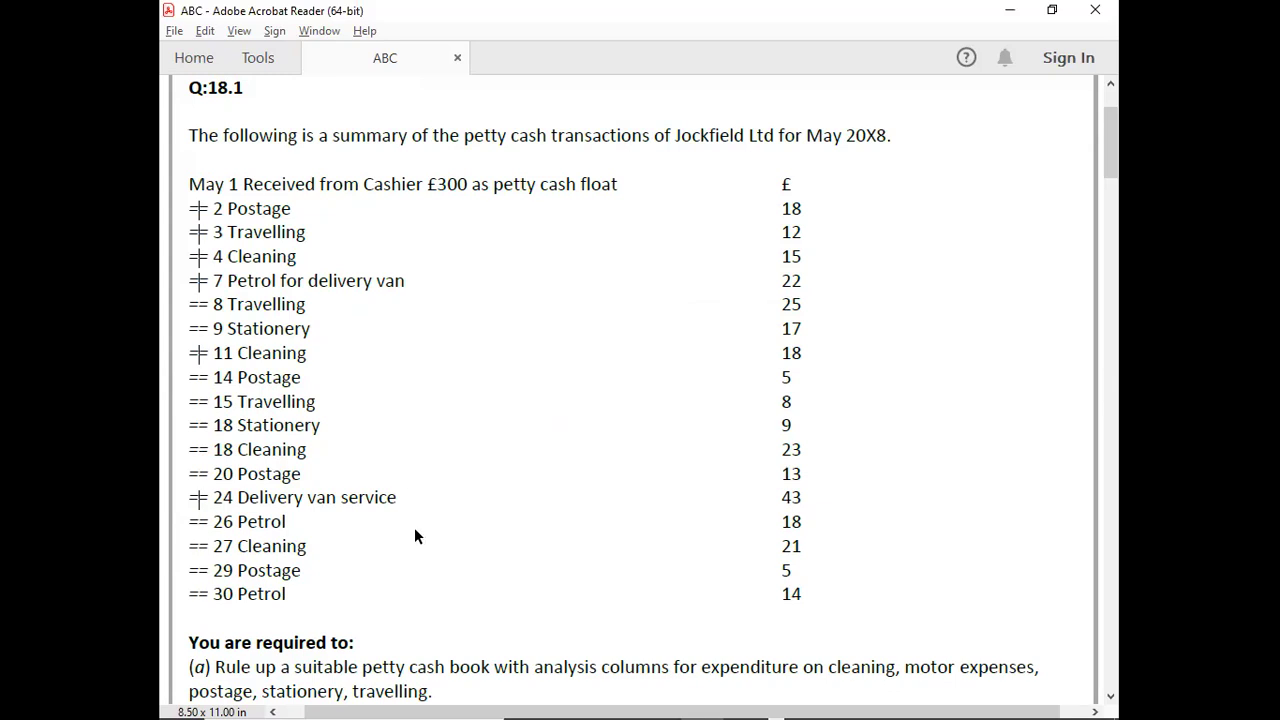
{"action": "key", "text": "alt+Tab"}
{"action": "type", "text": "26/5"}
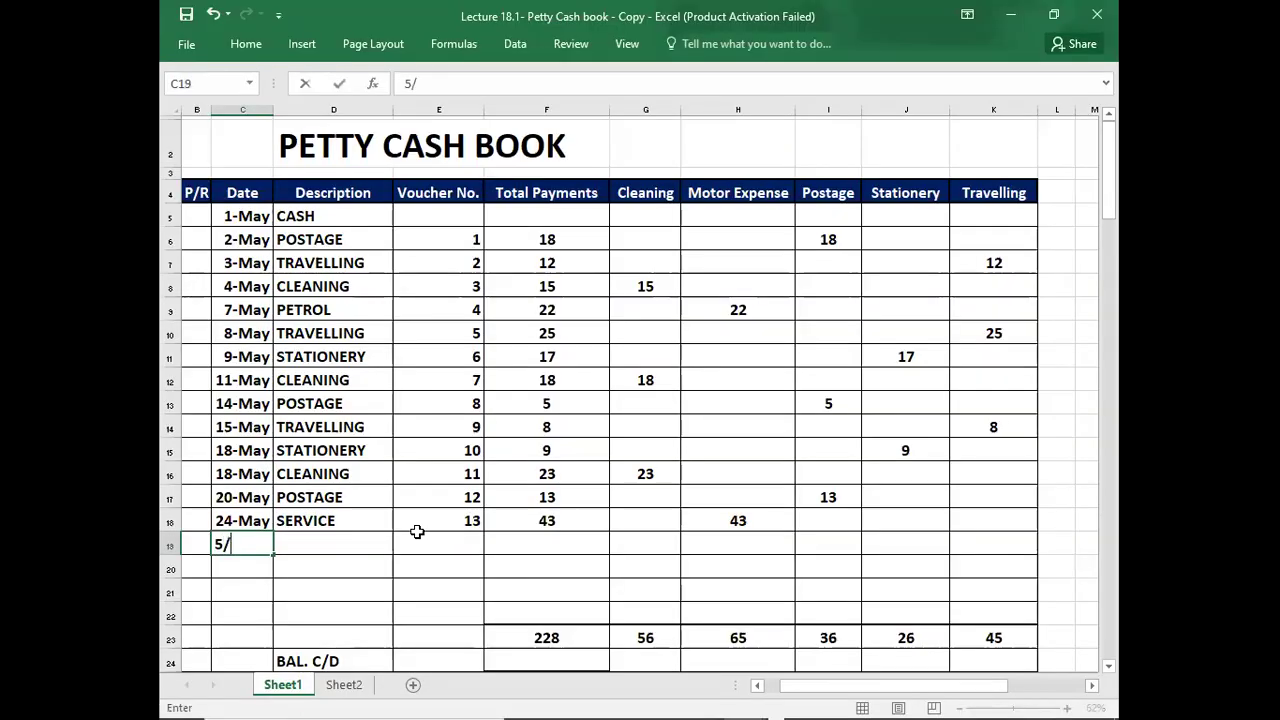
{"action": "key", "text": "Tab"}
{"action": "type", "text": "PETROL"}
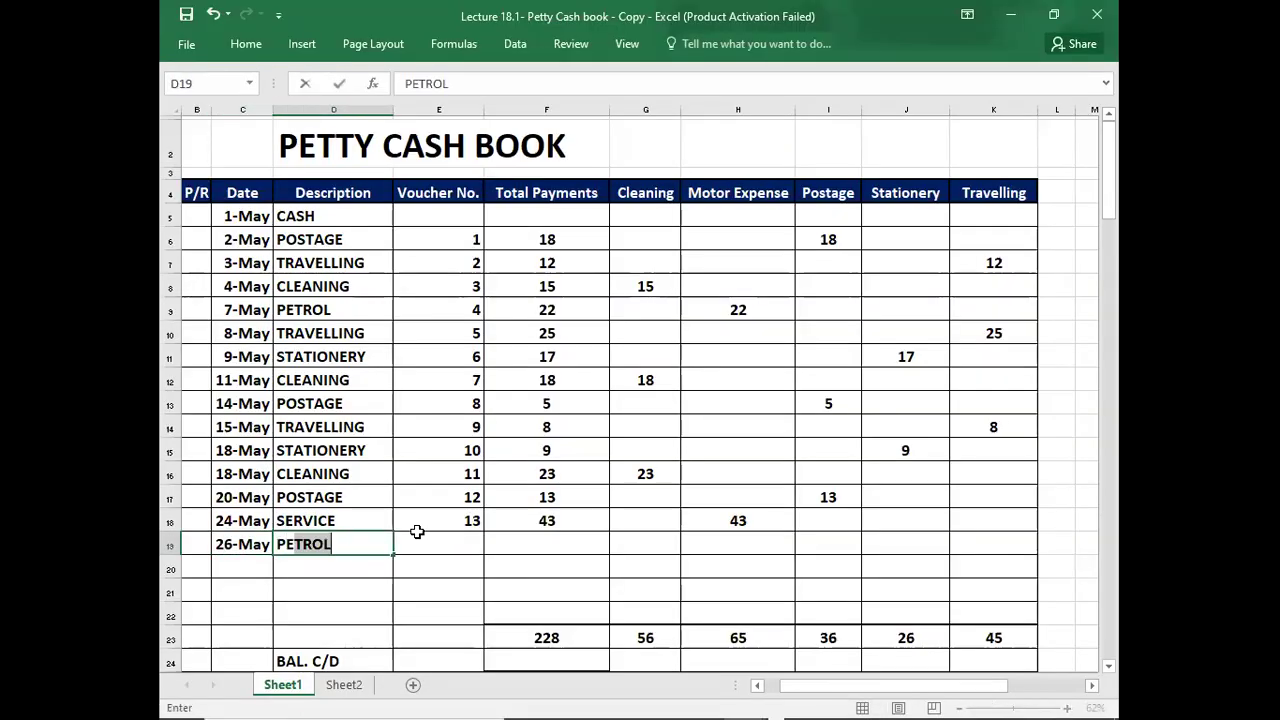
{"action": "key", "text": "Tab"}
{"action": "type", "text": "14"}
{"action": "key", "text": "Tab"}
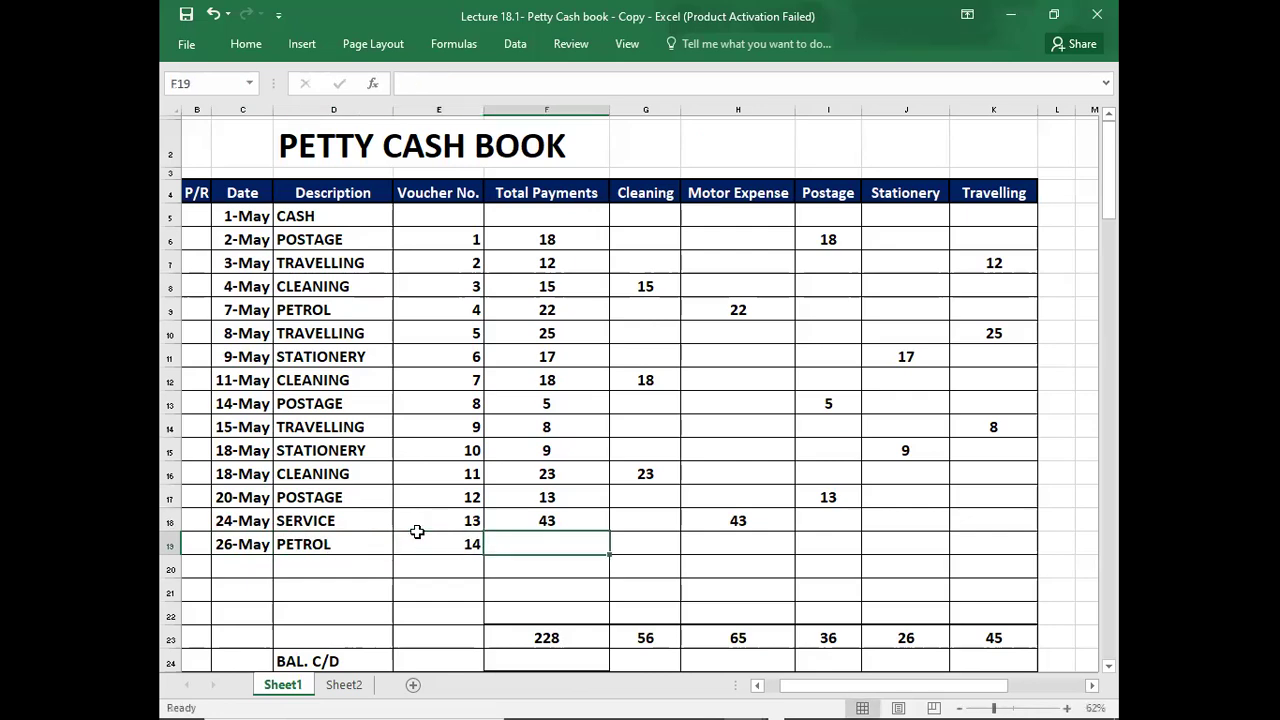
Consult the PDF amounts and enter 21 under both Total Payments and Motor Expense in the 26-May row.
{"action": "key", "text": "alt+Tab"}
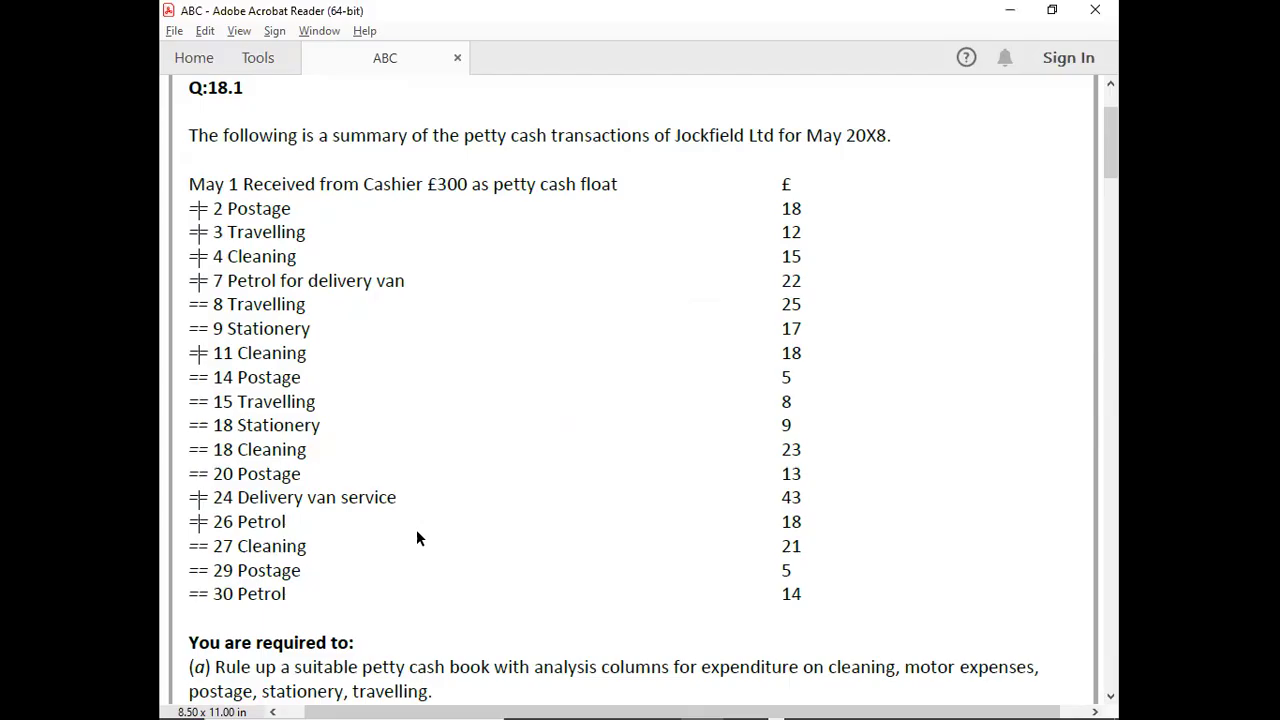
{"action": "key", "text": "alt+Tab"}
{"action": "type", "text": "21"}
{"action": "key", "text": "Tab"}
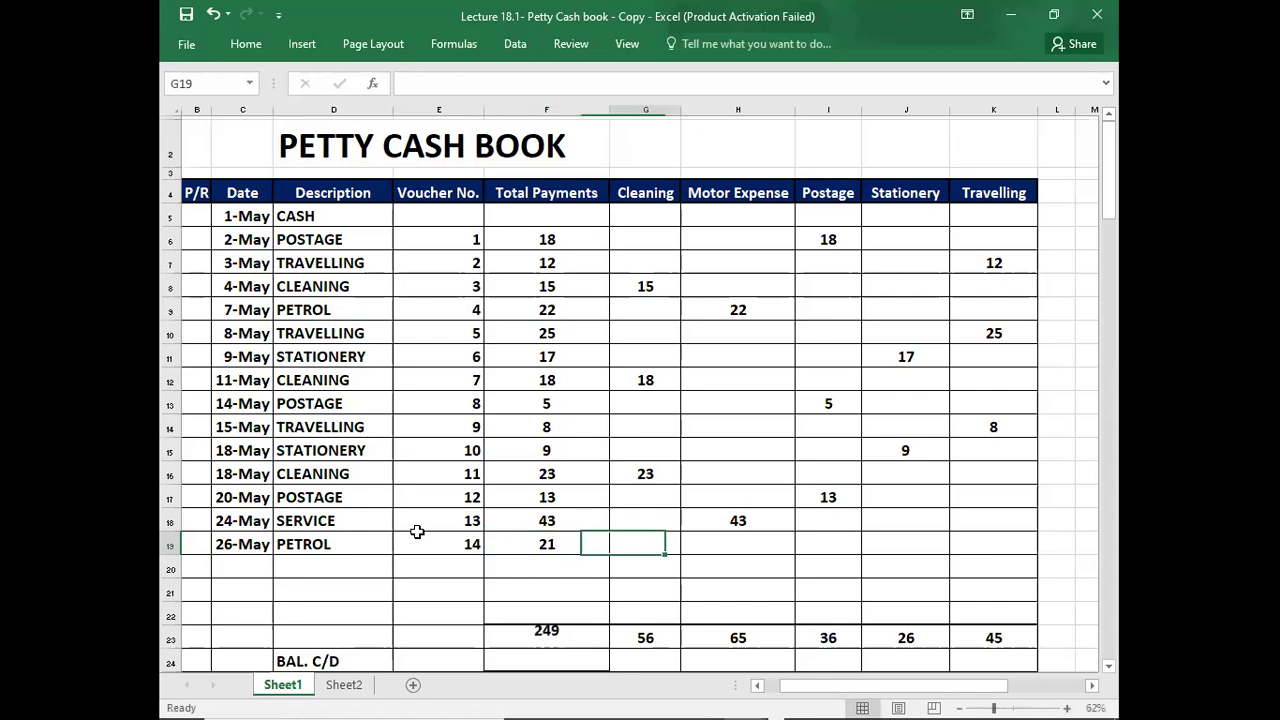
{"action": "key", "text": "Tab"}
{"action": "type", "text": "21"}
{"action": "key", "text": "Return"}
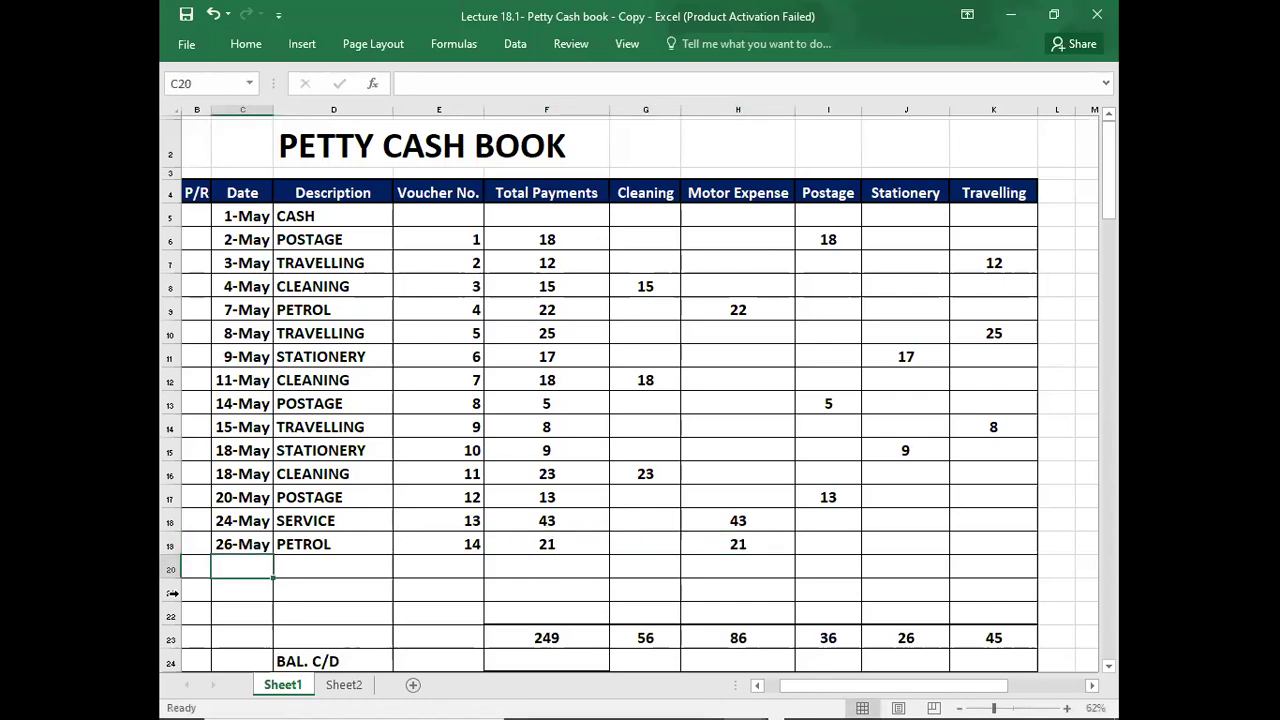
Check the next PDF transaction and fill row 20 with date 27-May, description CLEANING and voucher number 15.
{"action": "key", "text": "alt+Tab"}
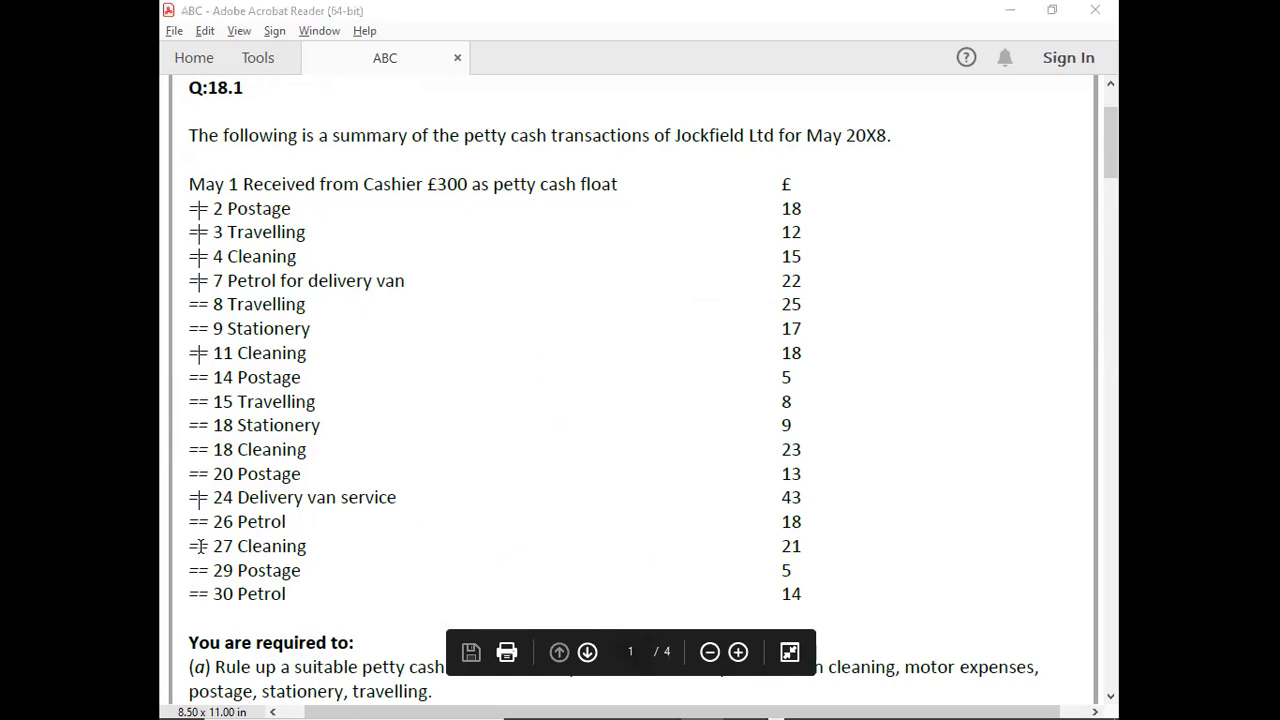
{"action": "key", "text": "alt+Tab"}
{"action": "type", "text": "5/2"}
{"action": "type", "text": "7"}
{"action": "key", "text": "Tab"}
{"action": "type", "text": "CLEANING"}
{"action": "key", "text": "Tab"}
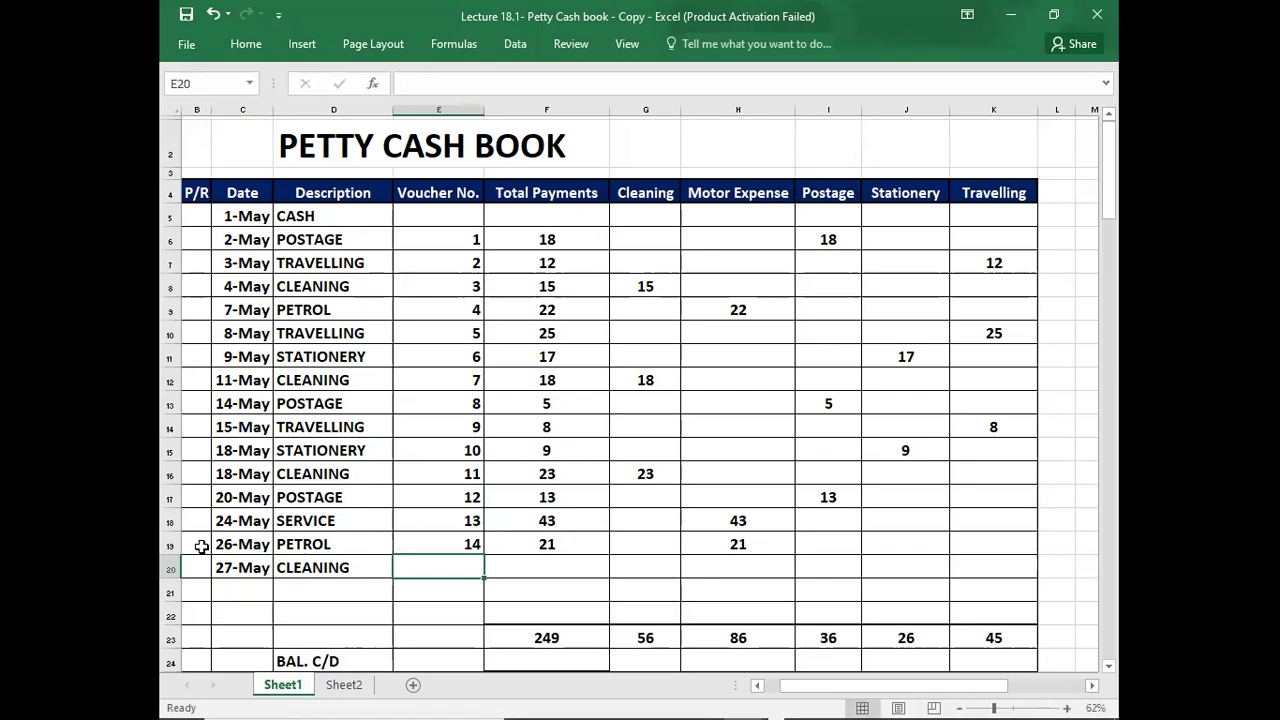
{"action": "type", "text": "15"}
{"action": "key", "text": "Tab"}
Look up the 27 May cleaning amount in the PDF and enter 21 under both Total Payments and Cleaning.
{"action": "key", "text": "alt+Tab"}
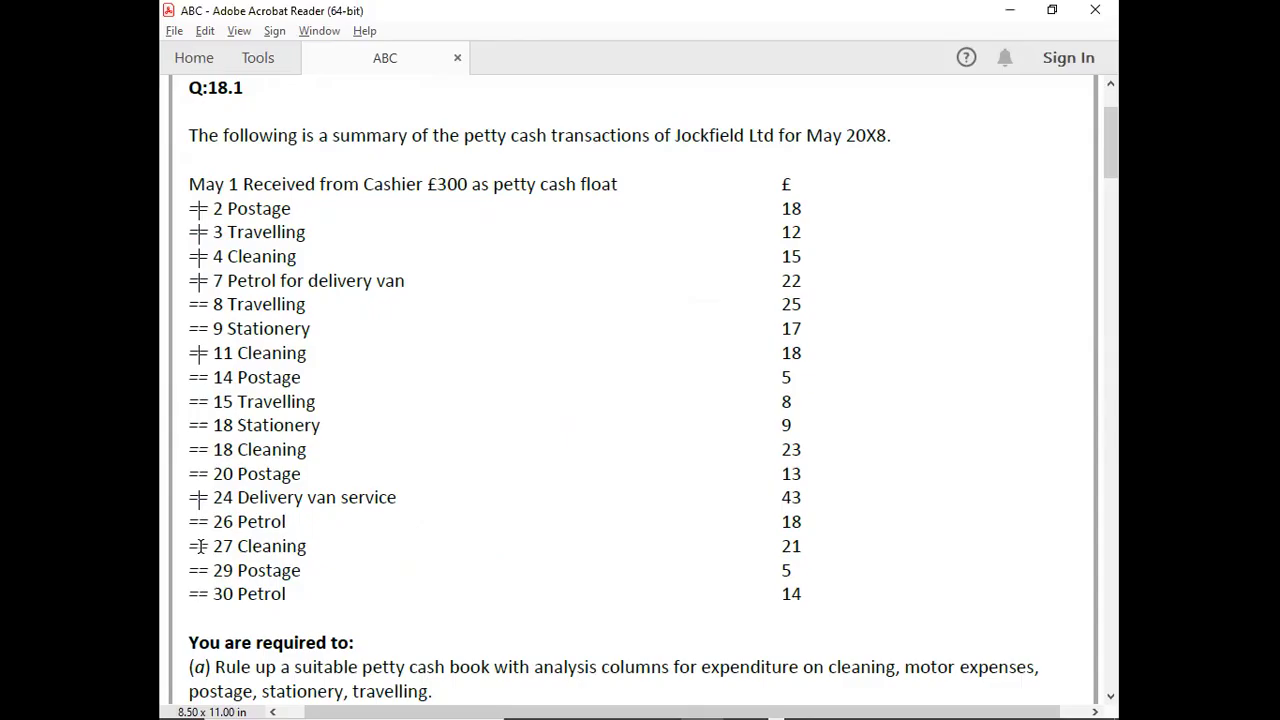
{"action": "key", "text": "alt+Tab"}
{"action": "type", "text": "21"}
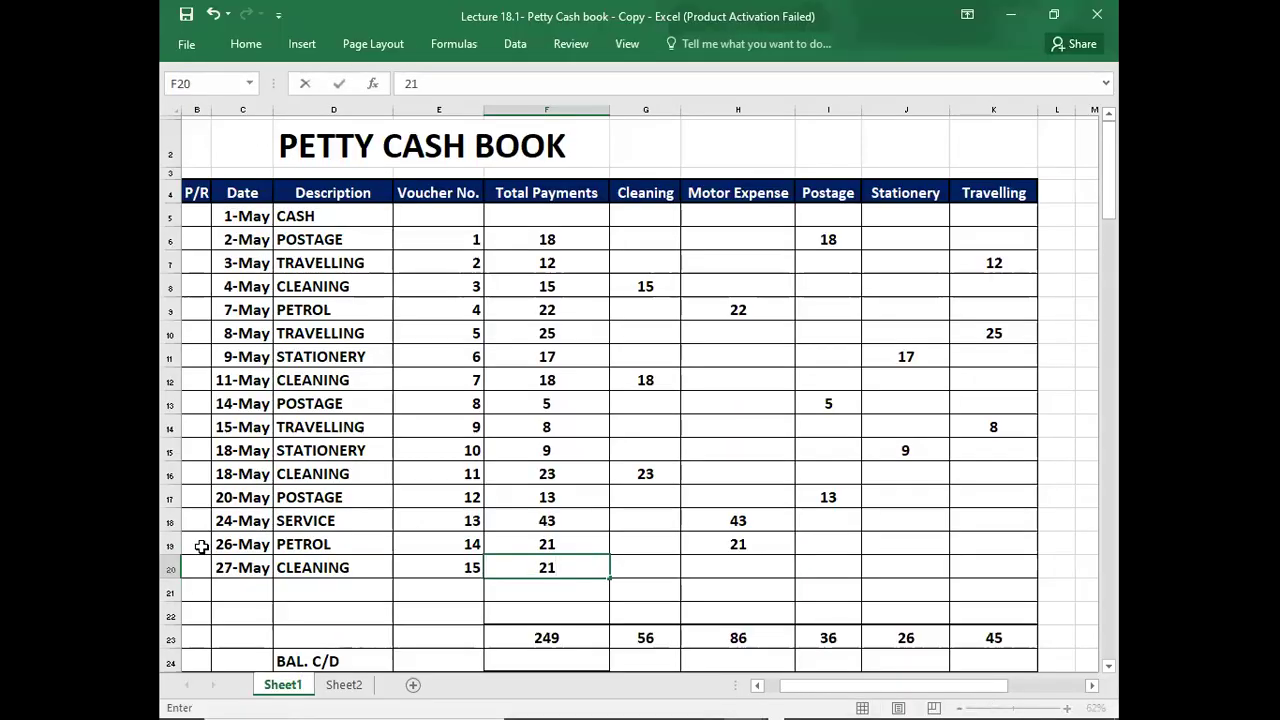
{"action": "key", "text": "Tab"}
{"action": "type", "text": "21"}
{"action": "key", "text": "Return"}
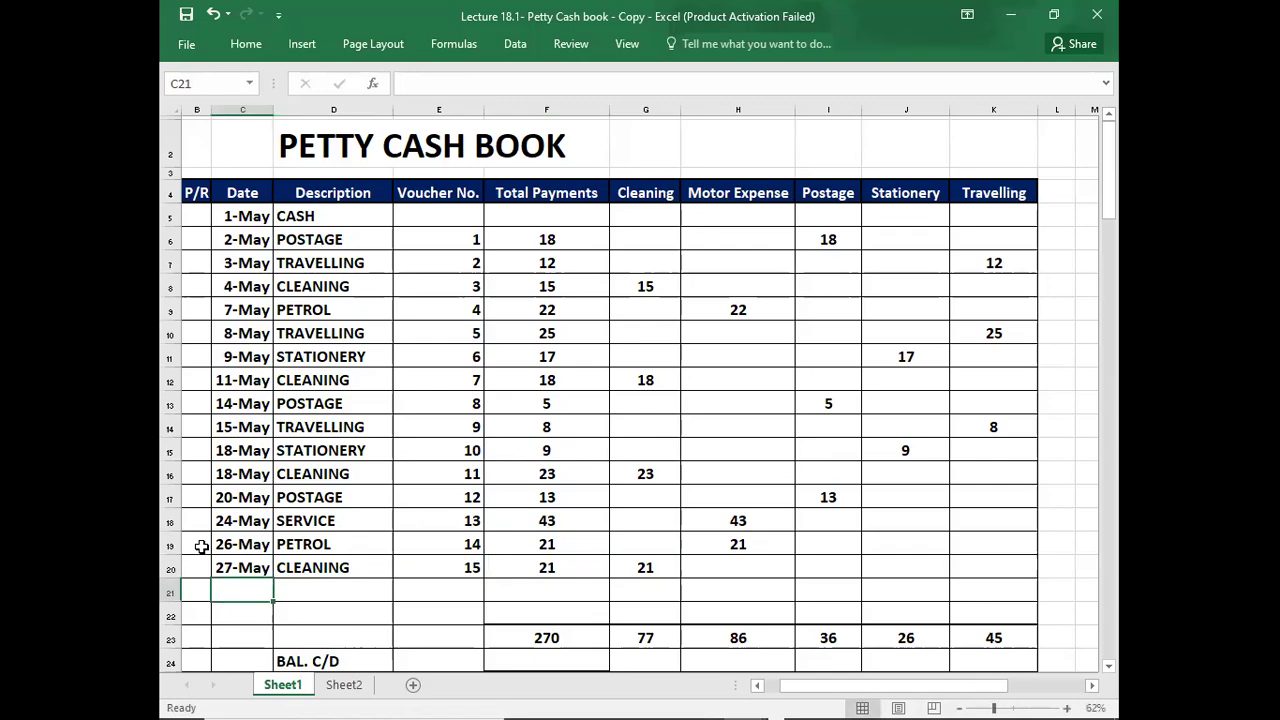
Recheck the PDF amounts and correct the 26 May petrol entry to 18 under both Total Payments and Motor Expense.
{"action": "key", "text": "alt+Tab"}
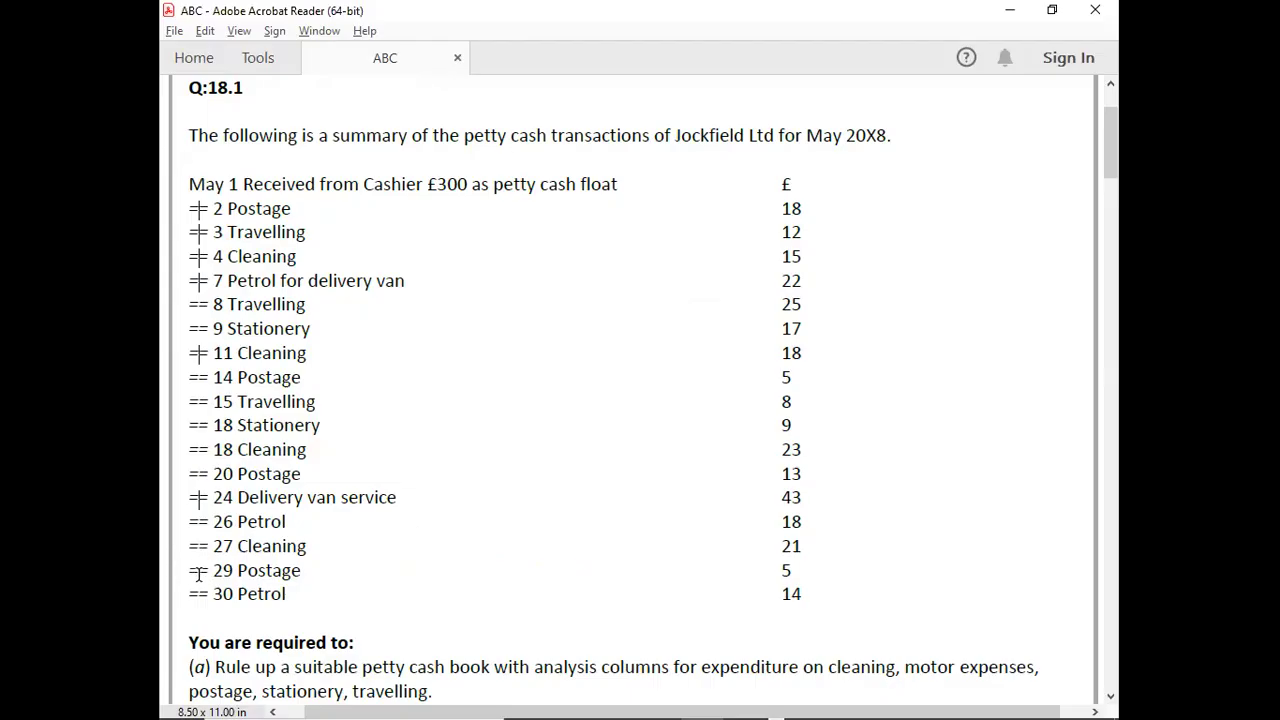
{"action": "key", "text": "alt+Tab"}
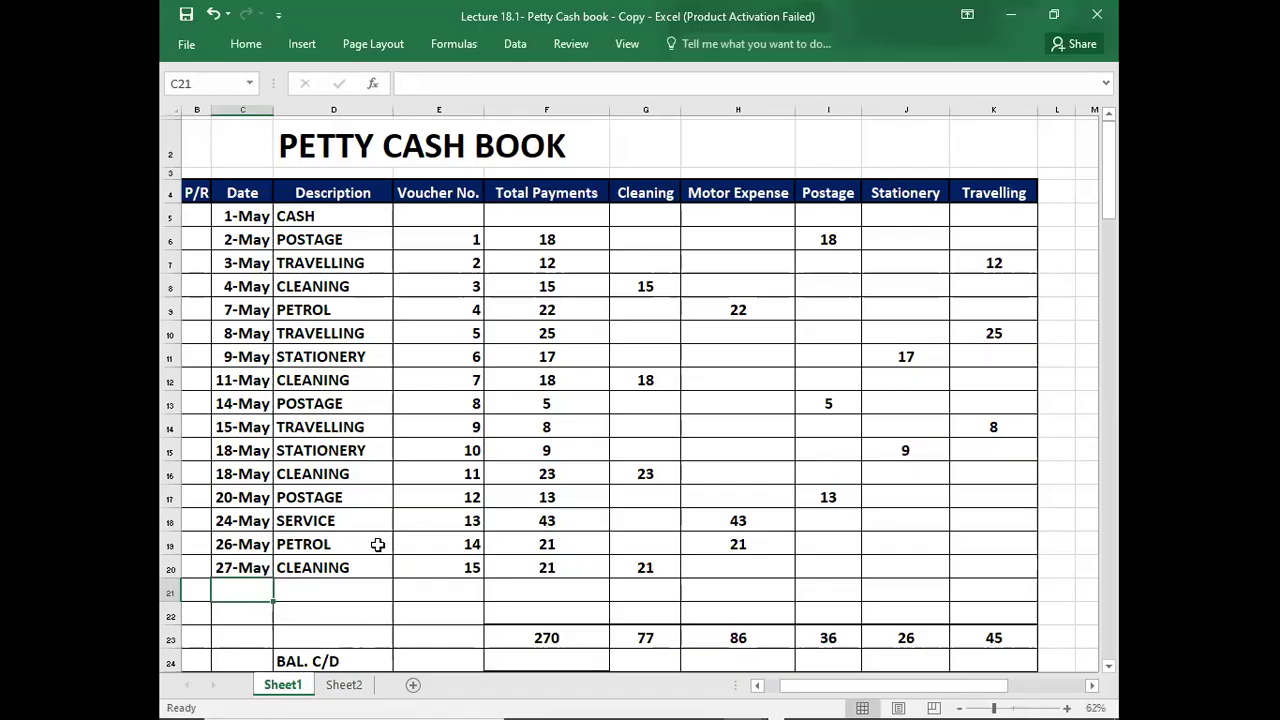
{"action": "left_click", "coordinate": [522, 554]}
{"action": "type", "text": "18"}
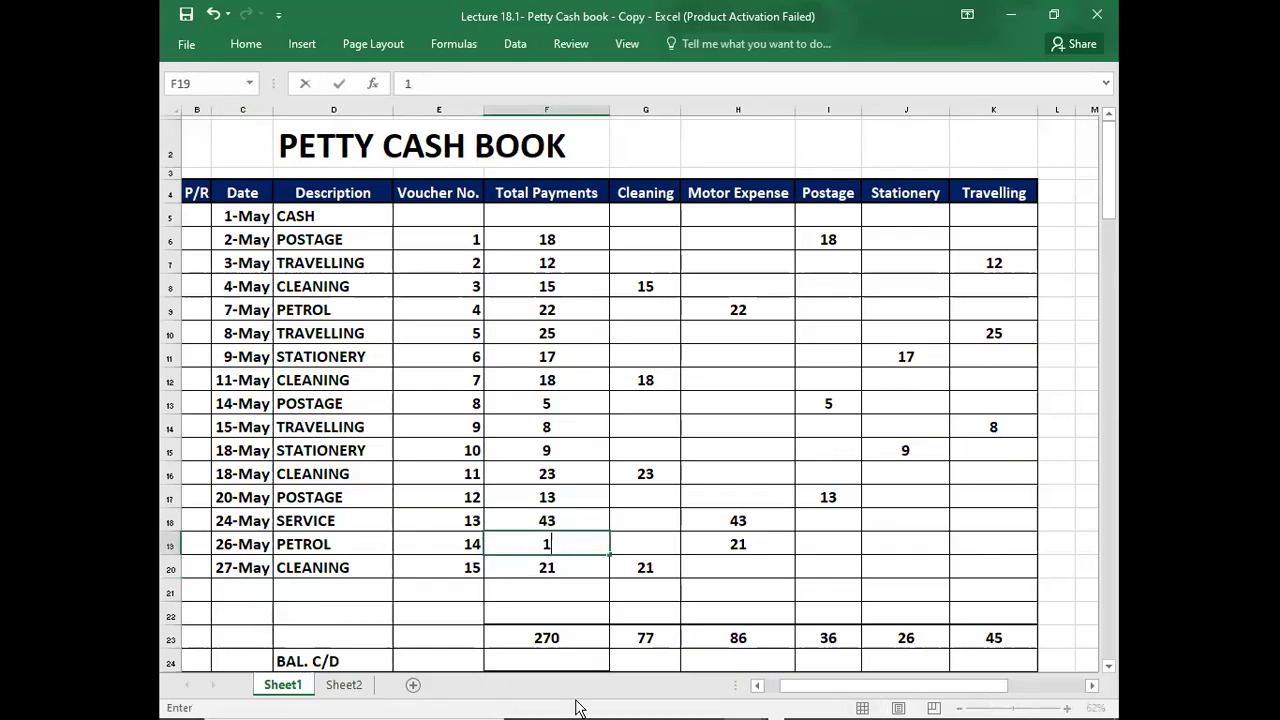
{"action": "key", "text": "Tab"}
{"action": "key", "text": "Tab"}
{"action": "type", "text": "1"}
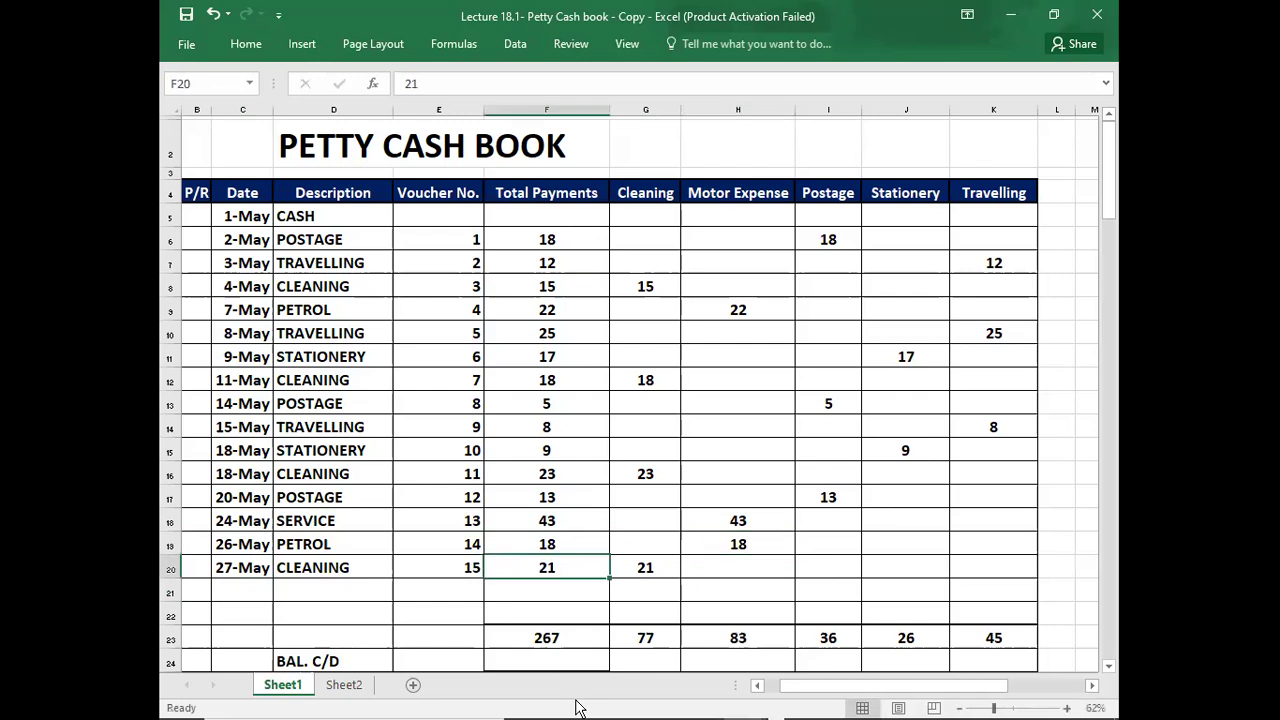
Check the next PDF transaction and fill row 21 with date 29-May, description POSTAGE and voucher number 16.
{"action": "left_click", "coordinate": [239, 590]}
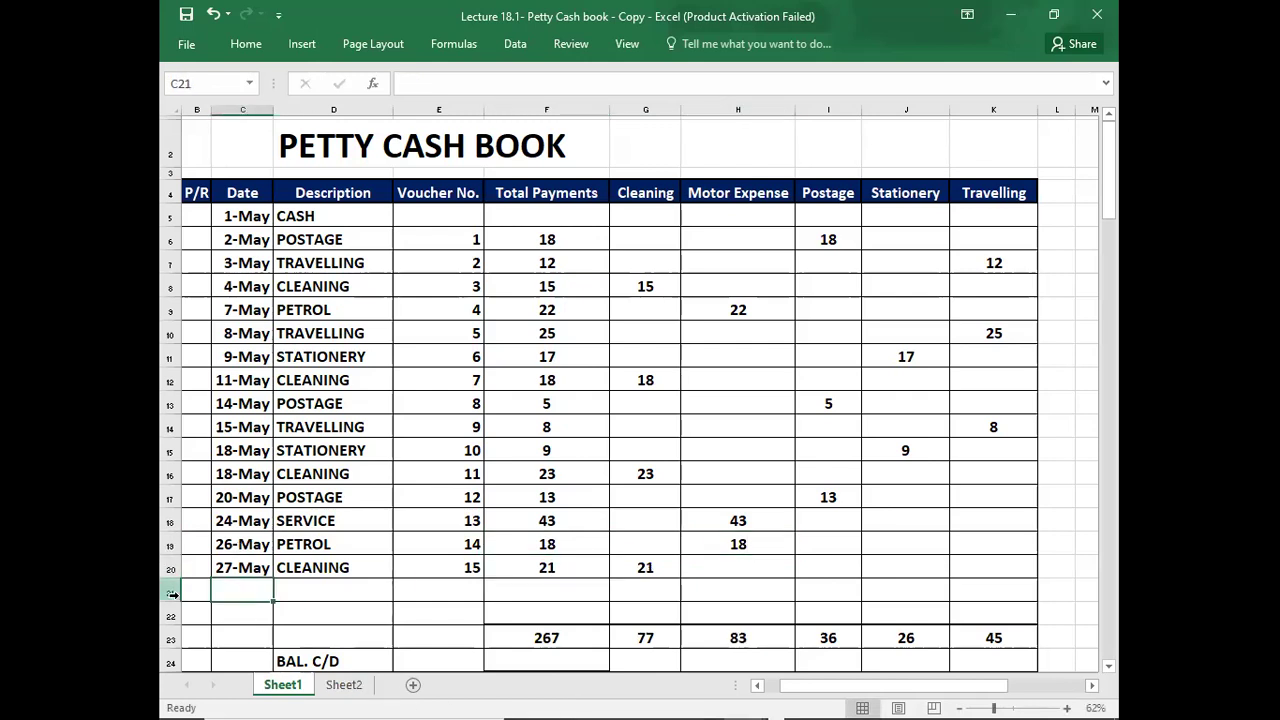
{"action": "key", "text": "alt+Tab"}
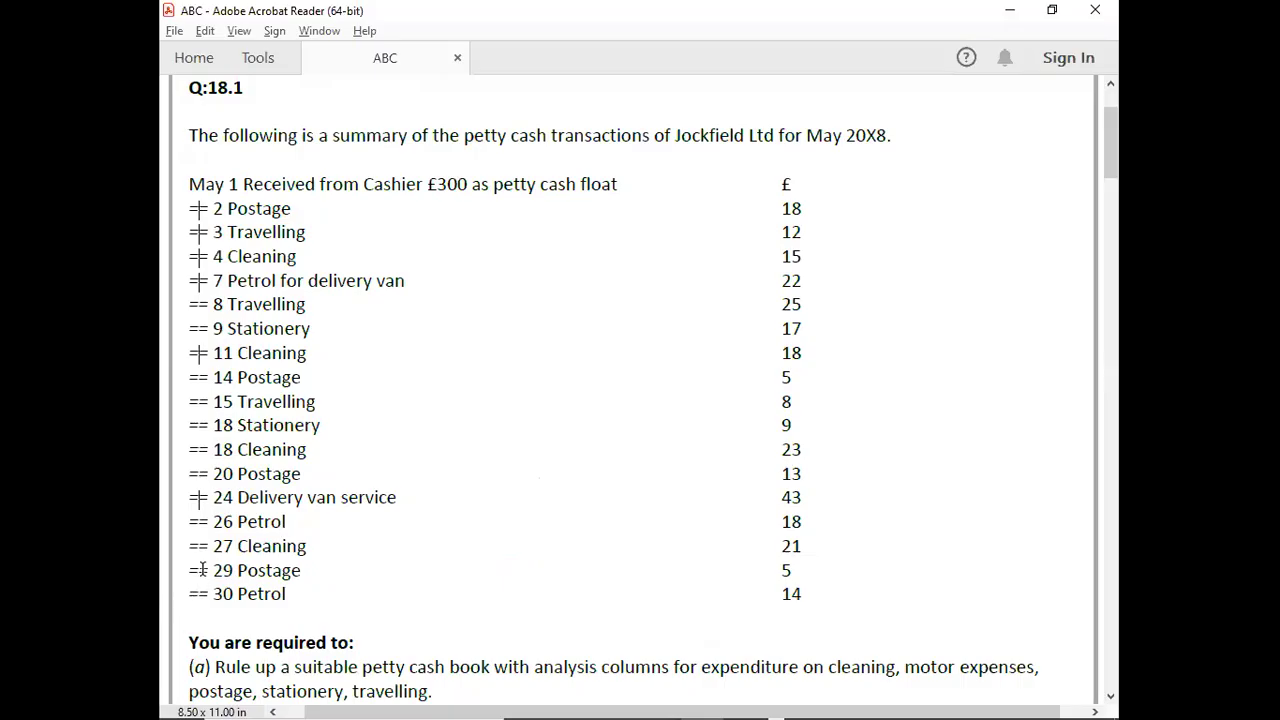
{"action": "key", "text": "alt+Tab"}
{"action": "type", "text": "5/29"}
{"action": "key", "text": "Tab"}
{"action": "type", "text": "POSTAGE"}
{"action": "key", "text": "Tab"}
{"action": "type", "text": "16"}
Enter 5 under both Total Payments and Postage in the 29-May row.
{"action": "key", "text": "Tab"}
{"action": "type", "text": "5"}
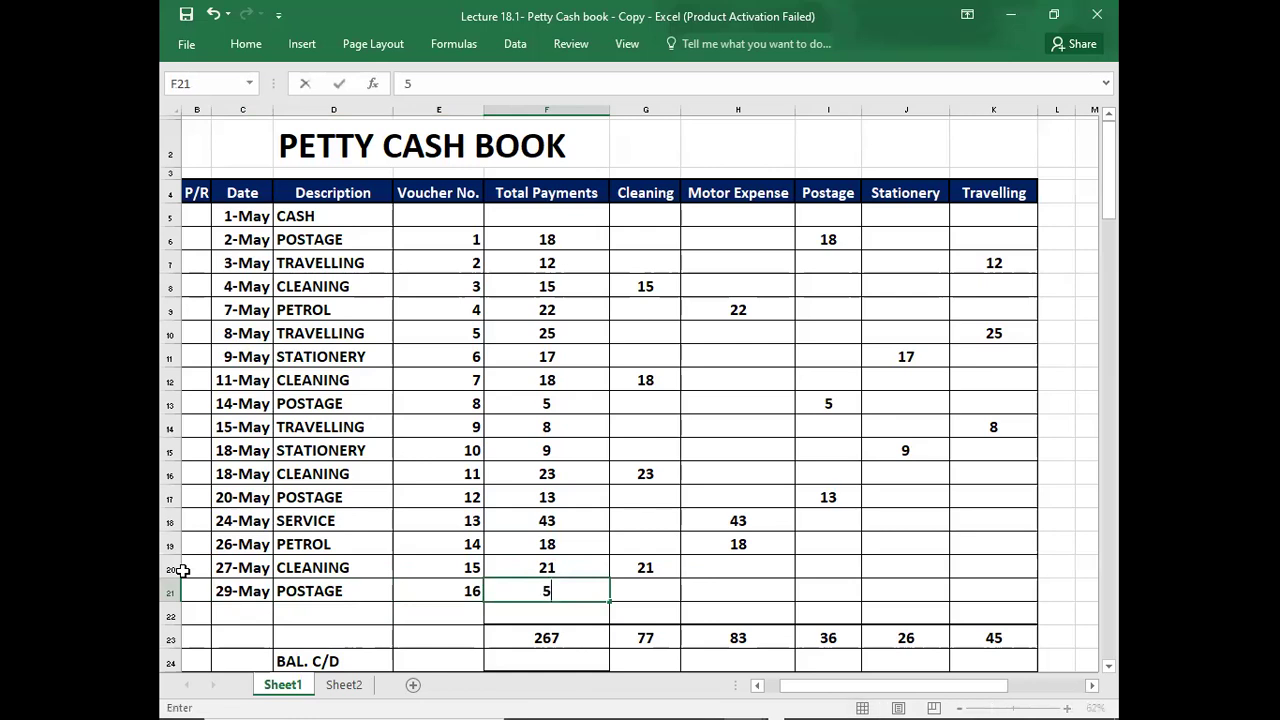
{"action": "key", "text": "Tab"}
{"action": "key", "text": "Tab"}
{"action": "key", "text": "Tab"}
{"action": "type", "text": "5"}
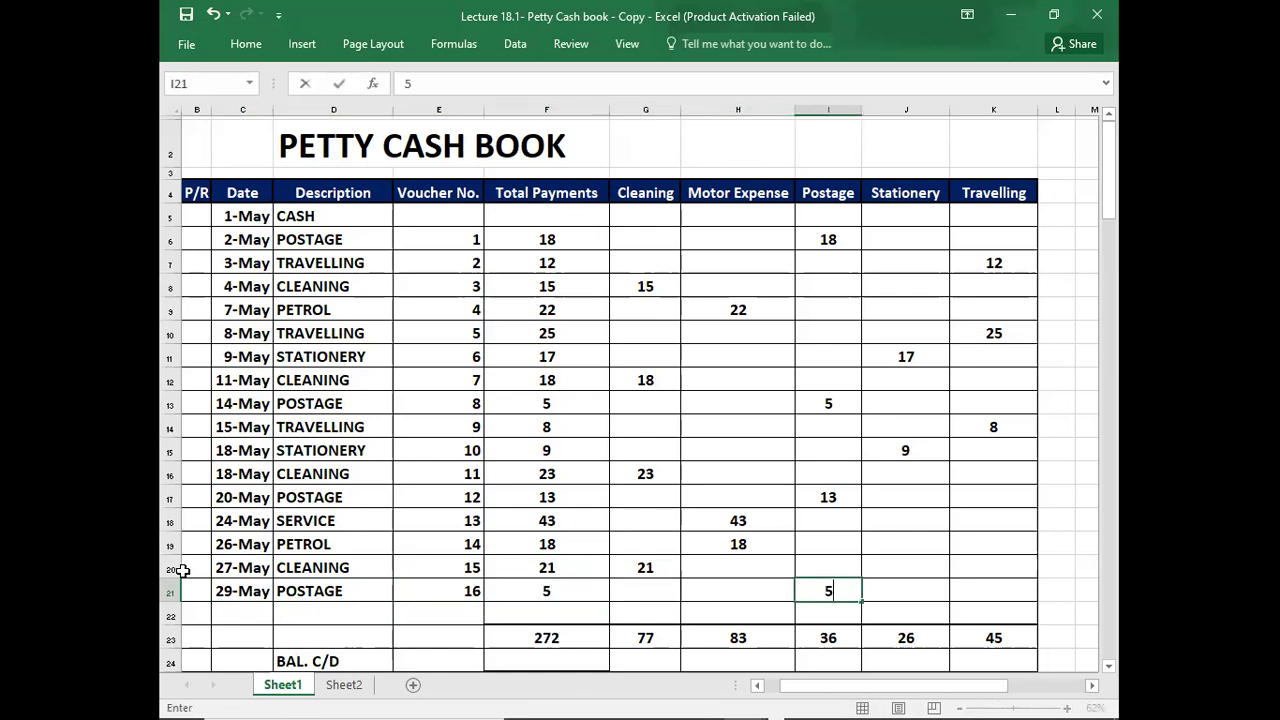
{"action": "key", "text": "Return"}
Check the last PDF transaction and fill row 22 with date 30-May, description PETROL and voucher number 17.
{"action": "key", "text": "alt+Tab"}
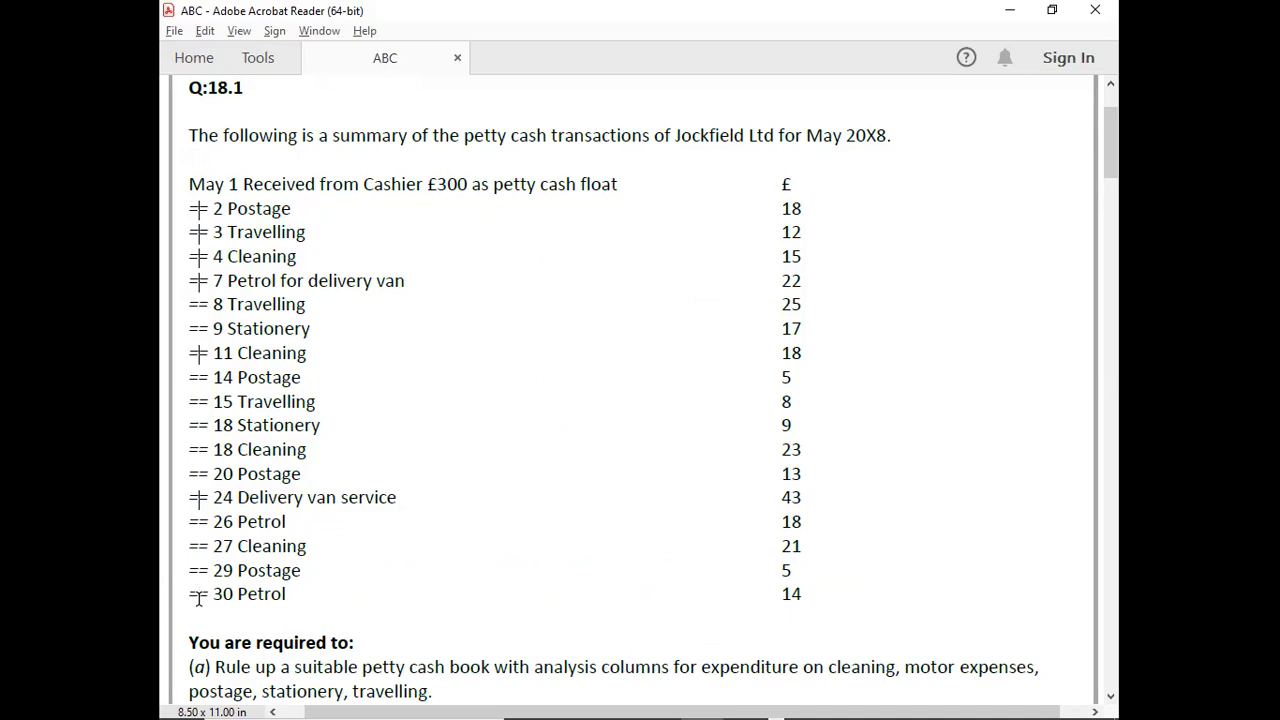
{"action": "key", "text": "alt+Tab"}
{"action": "type", "text": "30/5"}
{"action": "key", "text": "Tab"}
{"action": "type", "text": "PETROL"}
{"action": "key", "text": "Tab"}
{"action": "type", "text": "17"}
{"action": "key", "text": "Tab"}
Look up the 30 May petrol amount in the PDF and enter 14 under both Total Payments and Motor Expense.
{"action": "key", "text": "alt+Tab"}
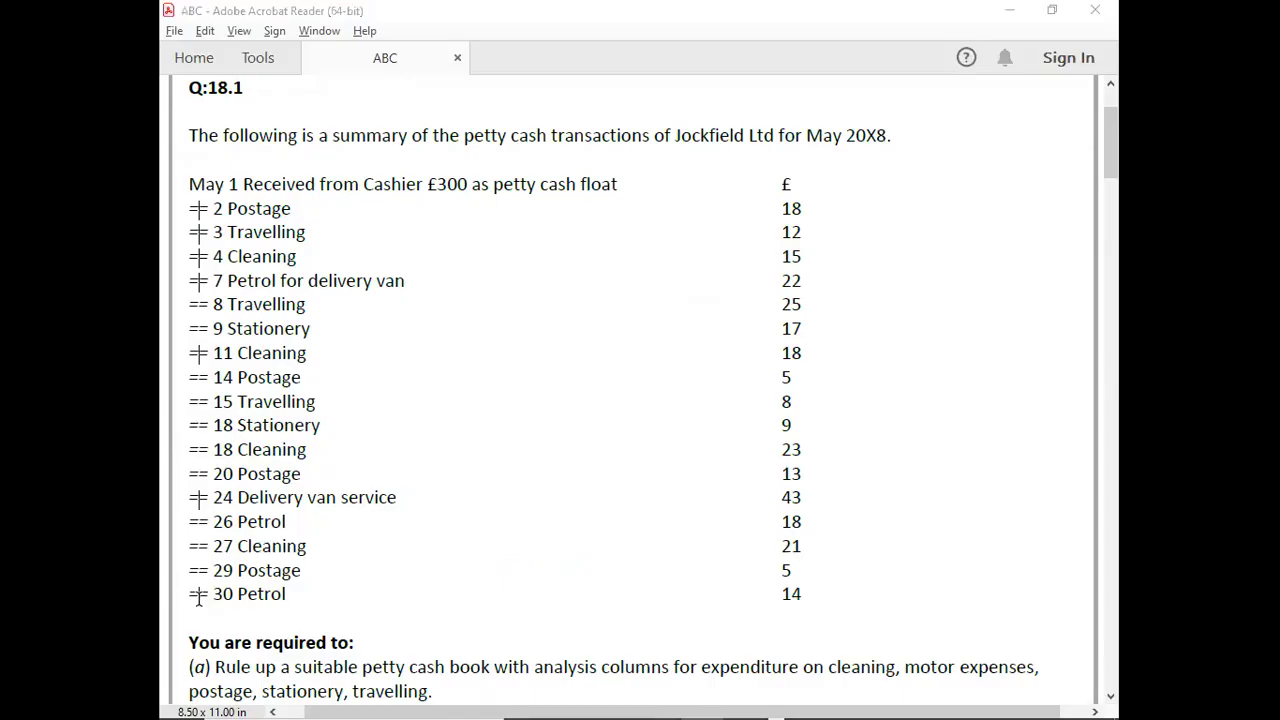
{"action": "key", "text": "alt+Tab"}
{"action": "type", "text": "14"}
{"action": "key", "text": "Tab"}
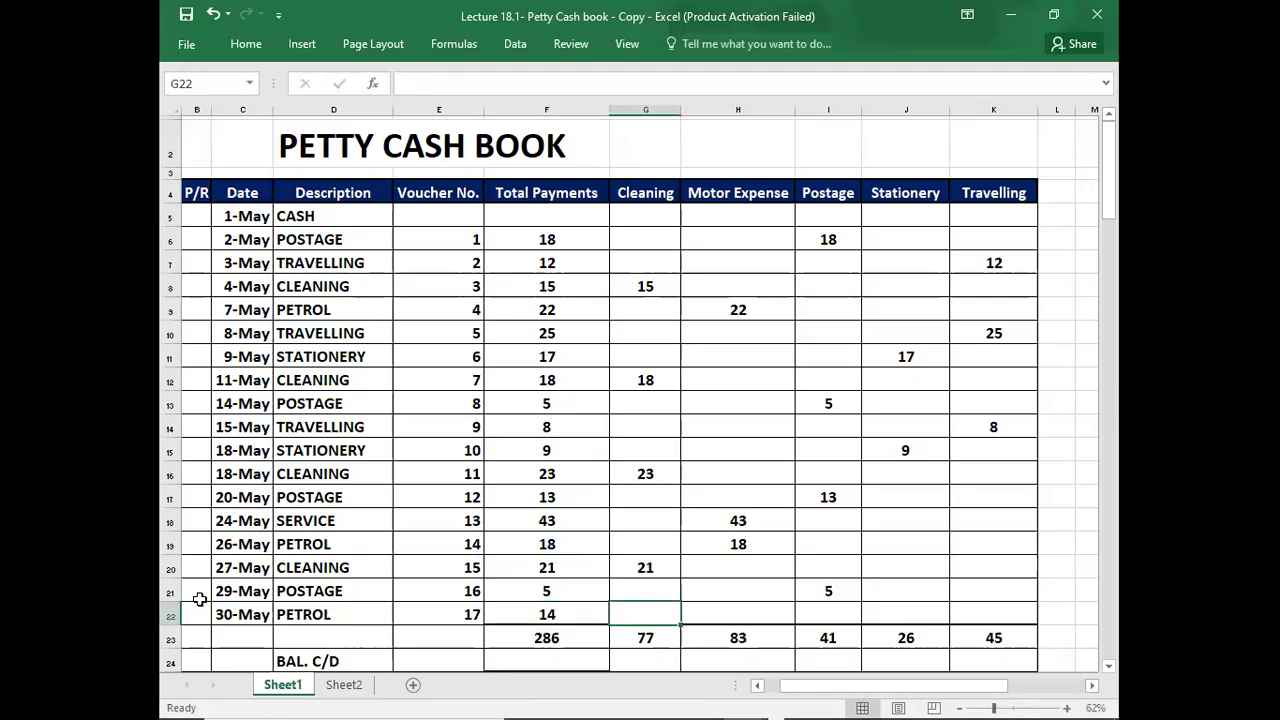
{"action": "key", "text": "Tab"}
{"action": "type", "text": "14"}
{"action": "key", "text": "Return"}
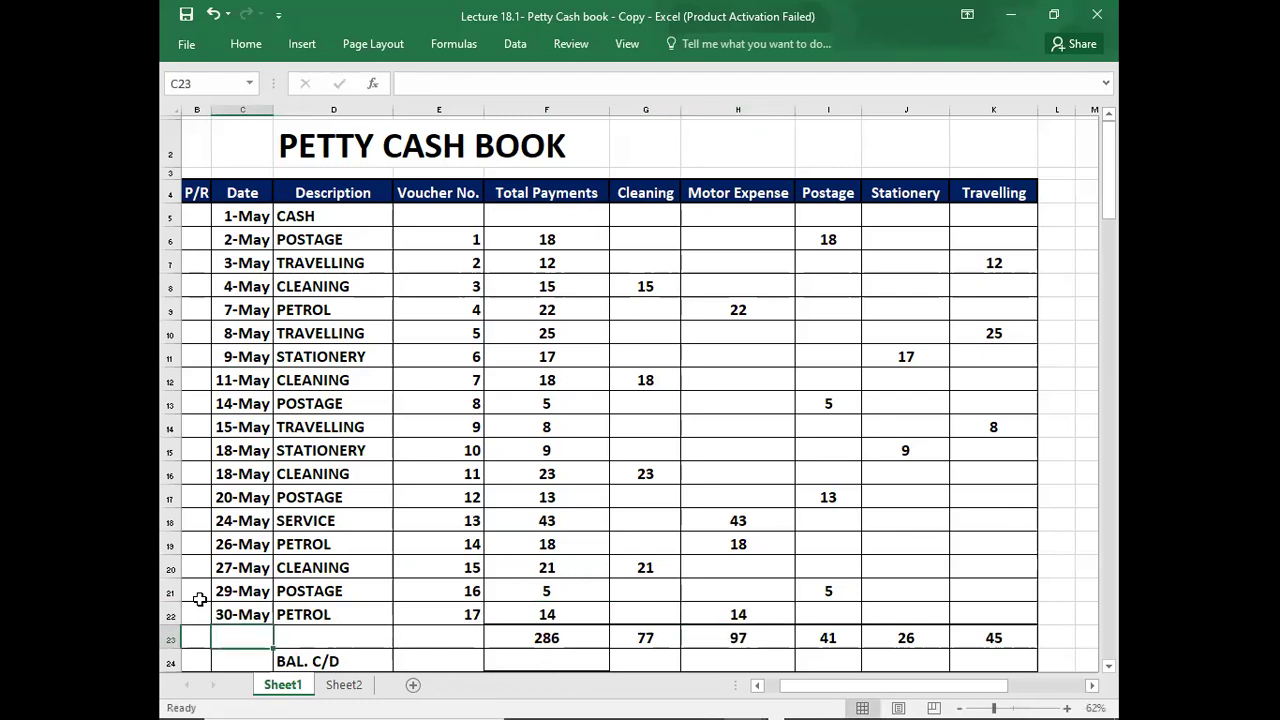
Enter 300 as the balancing total in row 25 under both Receipts and Total Payments.
{"action": "key", "text": "Return"}
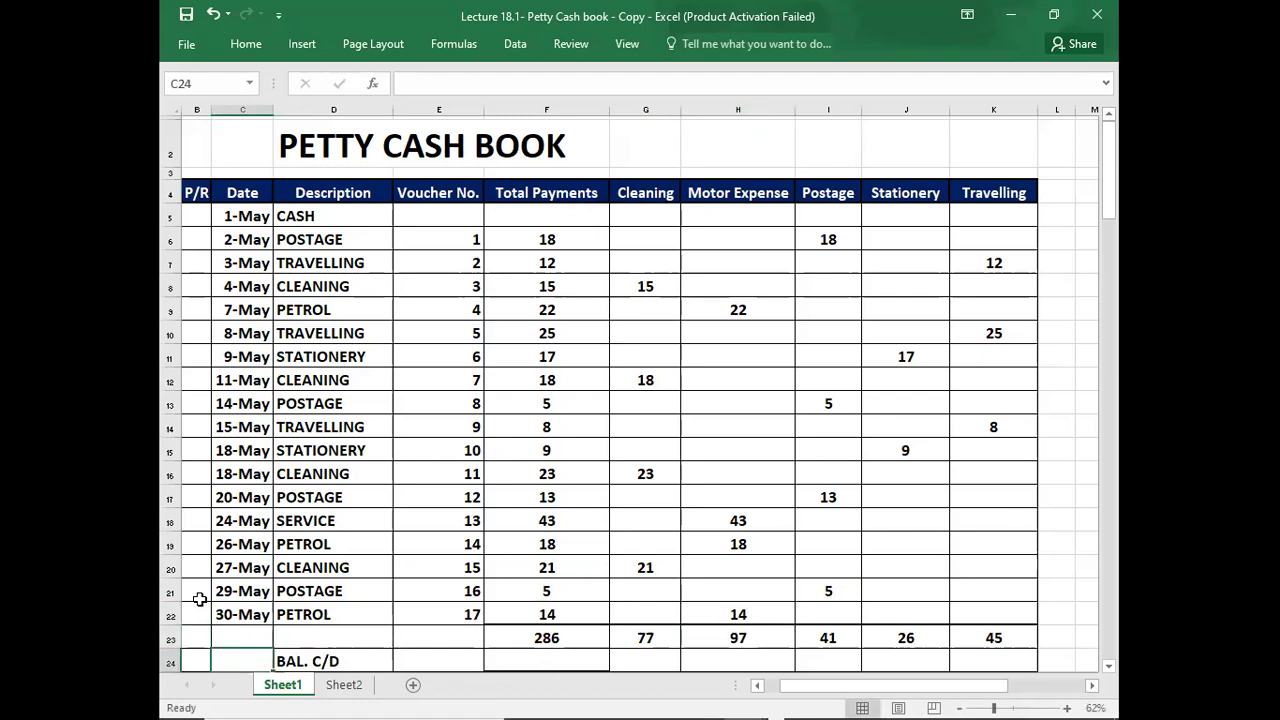
{"action": "key", "text": "Return"}
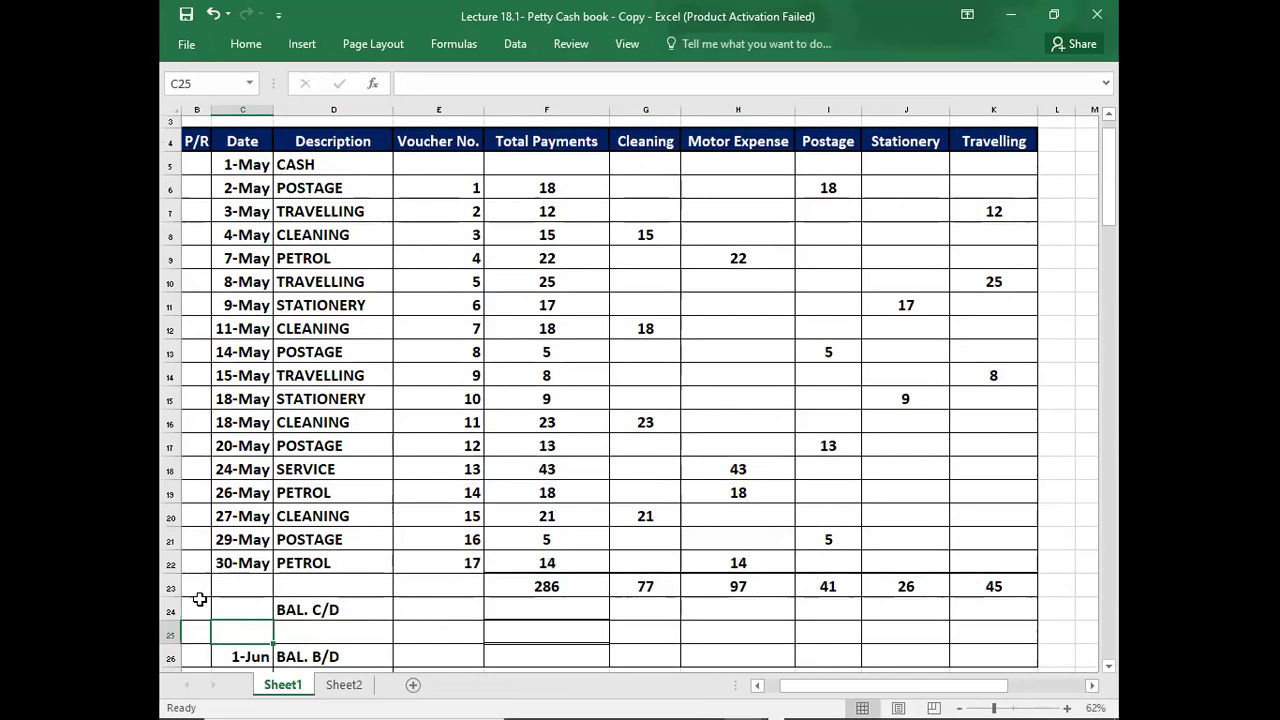
{"action": "key", "text": "Left"}
{"action": "key", "text": "Left"}
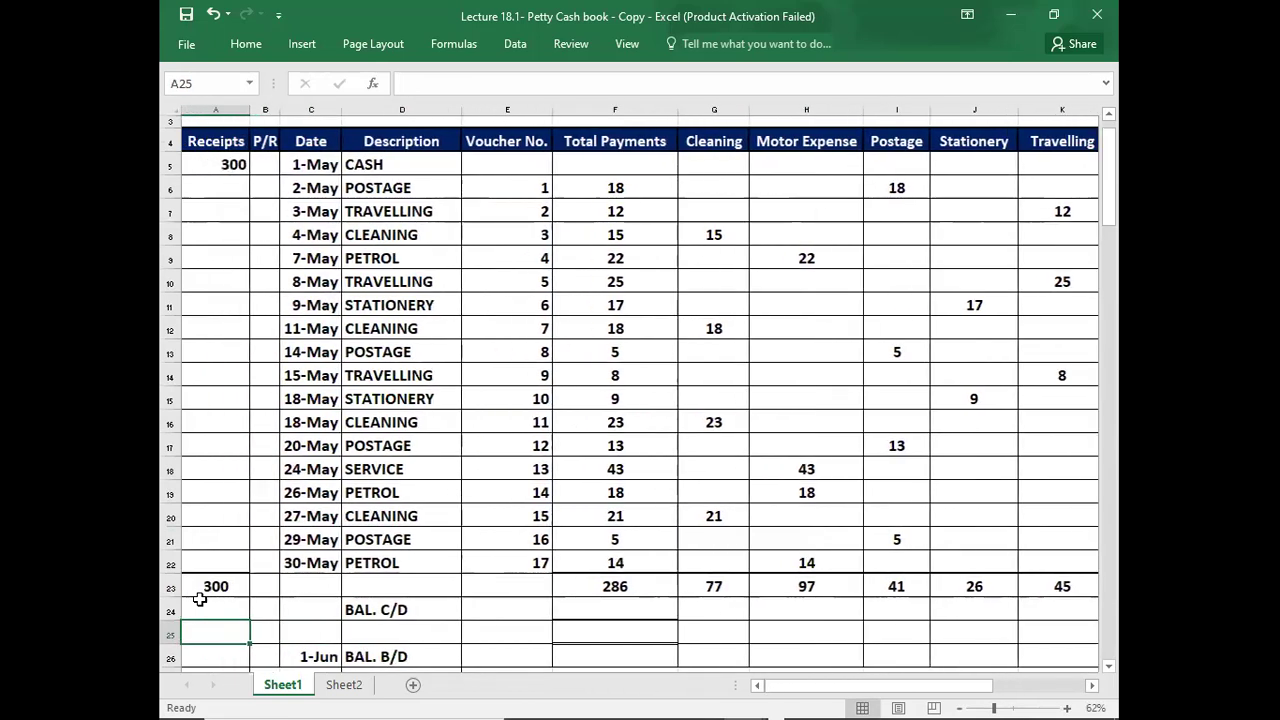
{"action": "key", "text": "Down"}
{"action": "key", "text": "Down"}
{"action": "key", "text": "Down"}
{"action": "key", "text": "Down"}
{"action": "key", "text": "Down"}
{"action": "key", "text": "Down"}
{"action": "key", "text": "Down"}
{"action": "key", "text": "Down"}
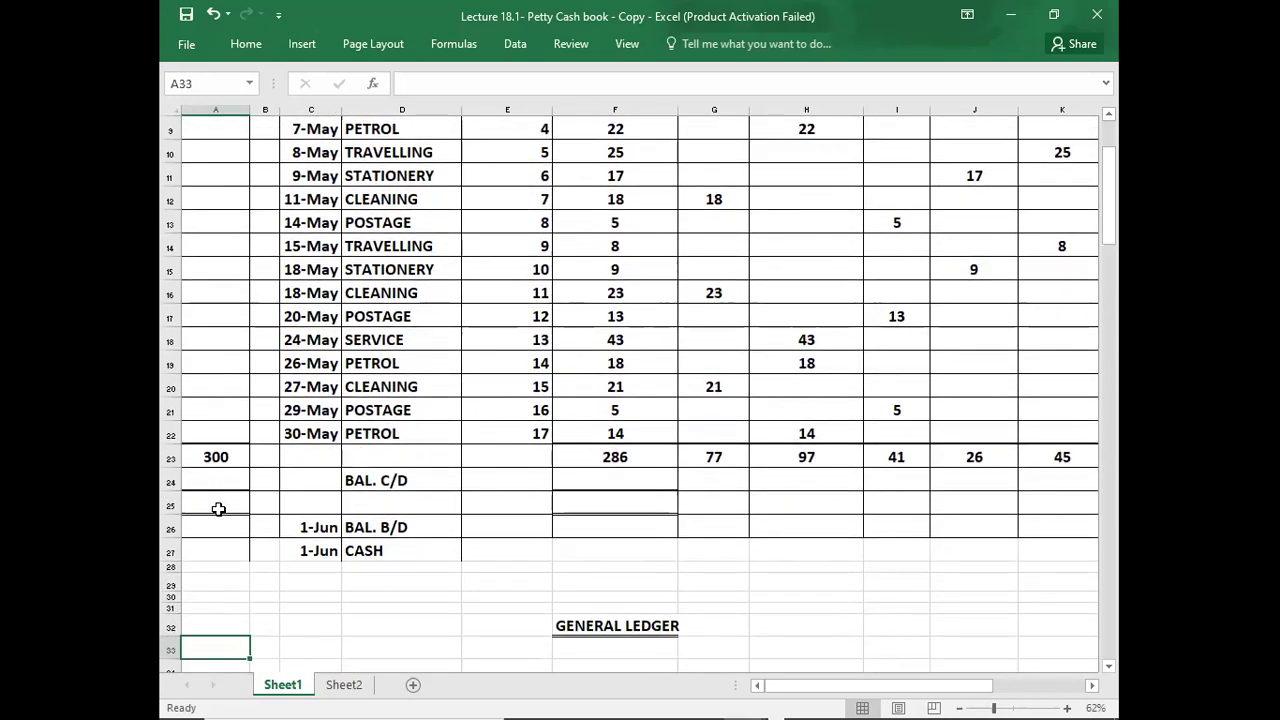
{"action": "left_click", "coordinate": [218, 509]}
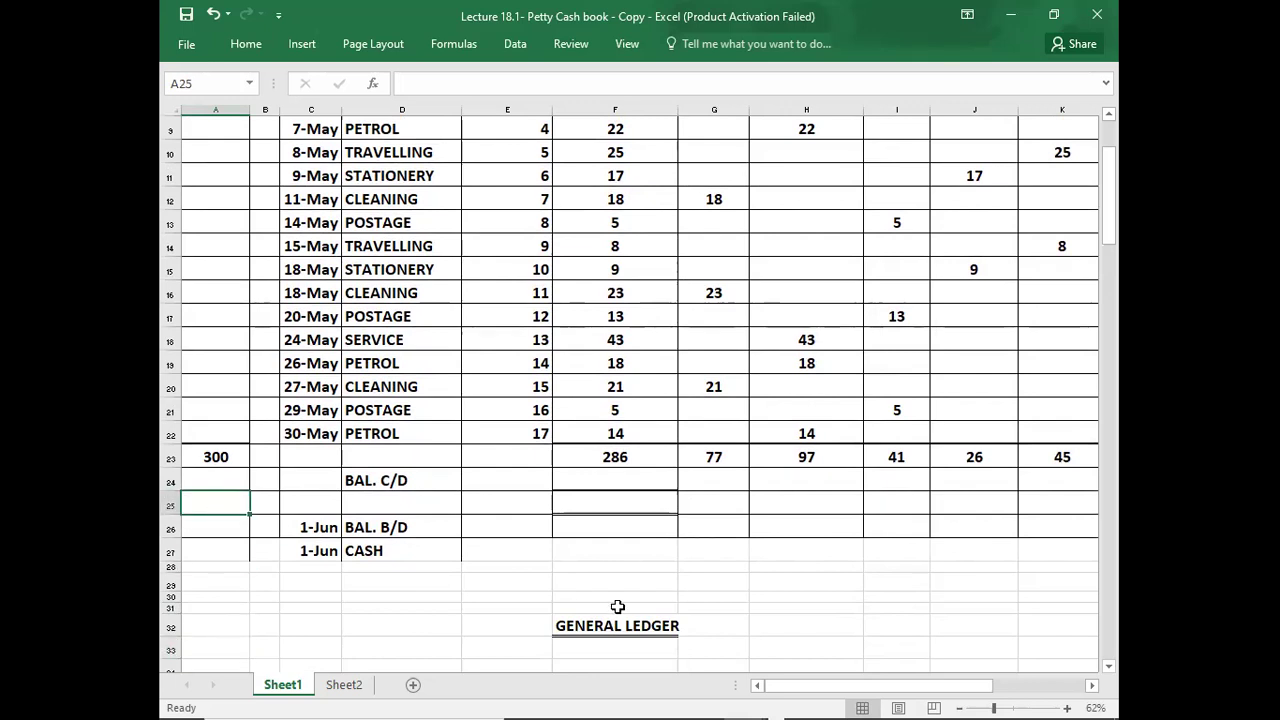
{"action": "type", "text": "300"}
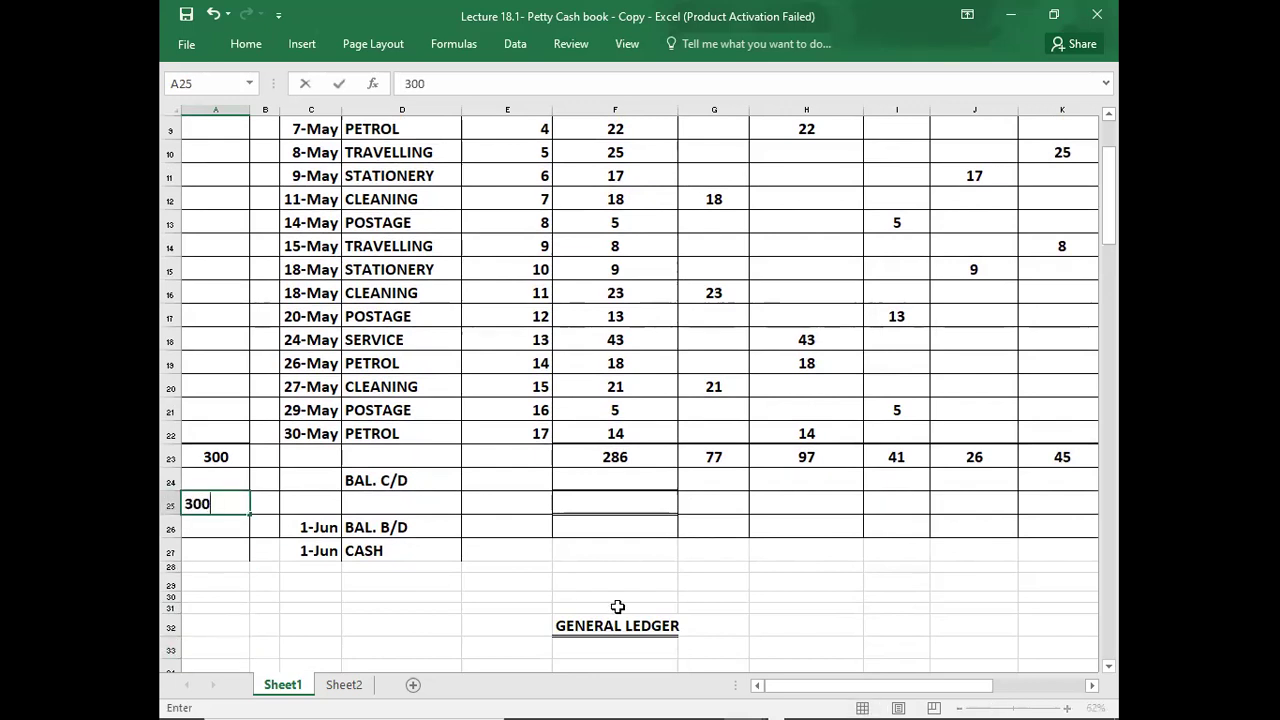
{"action": "left_click", "coordinate": [568, 457]}
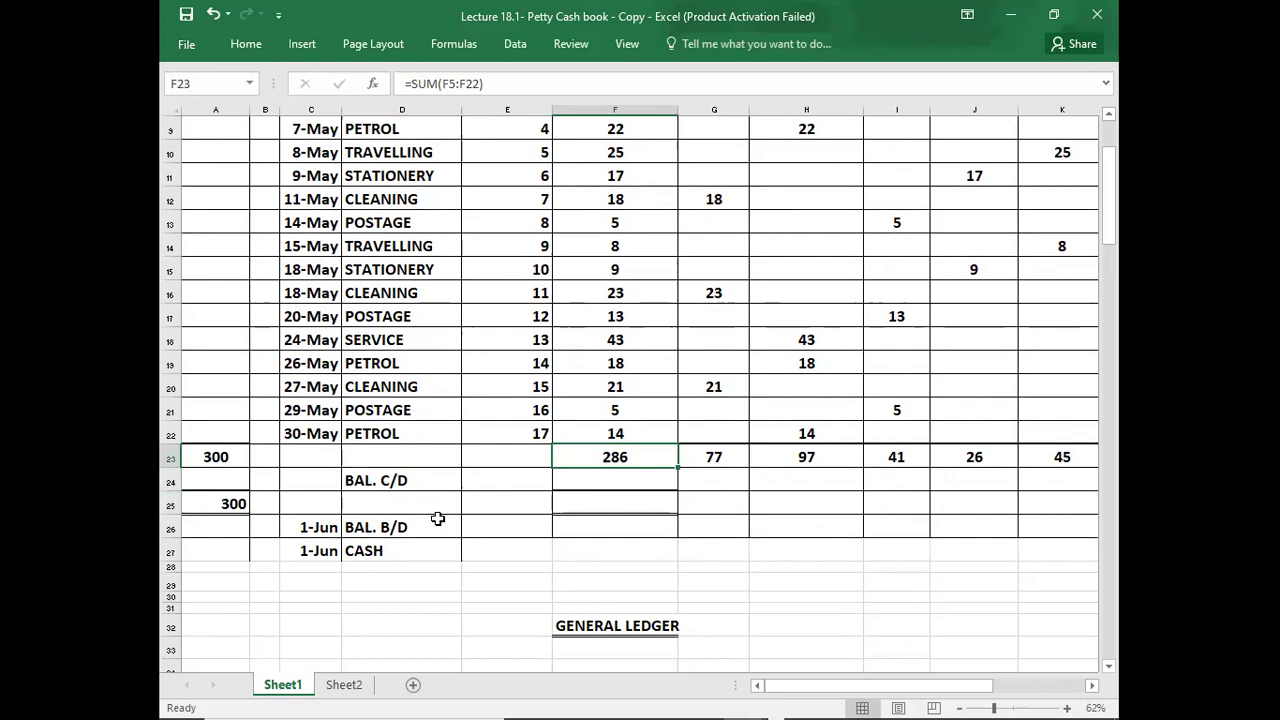
{"action": "left_click", "coordinate": [608, 505]}
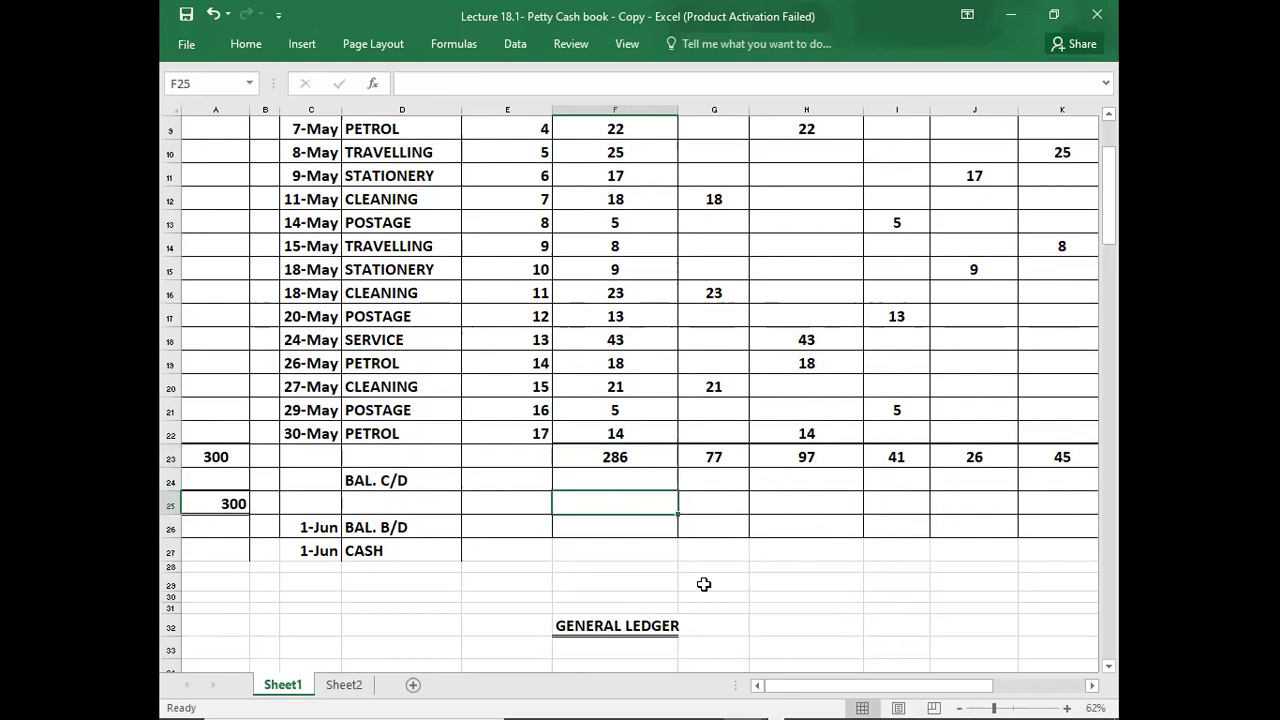
{"action": "type", "text": "300"}
Enter 14 as the BAL. C/D amount under Total Payments in row 24.
{"action": "key", "text": "Up"}
{"action": "key", "text": "Up"}
{"action": "key", "text": "Down"}
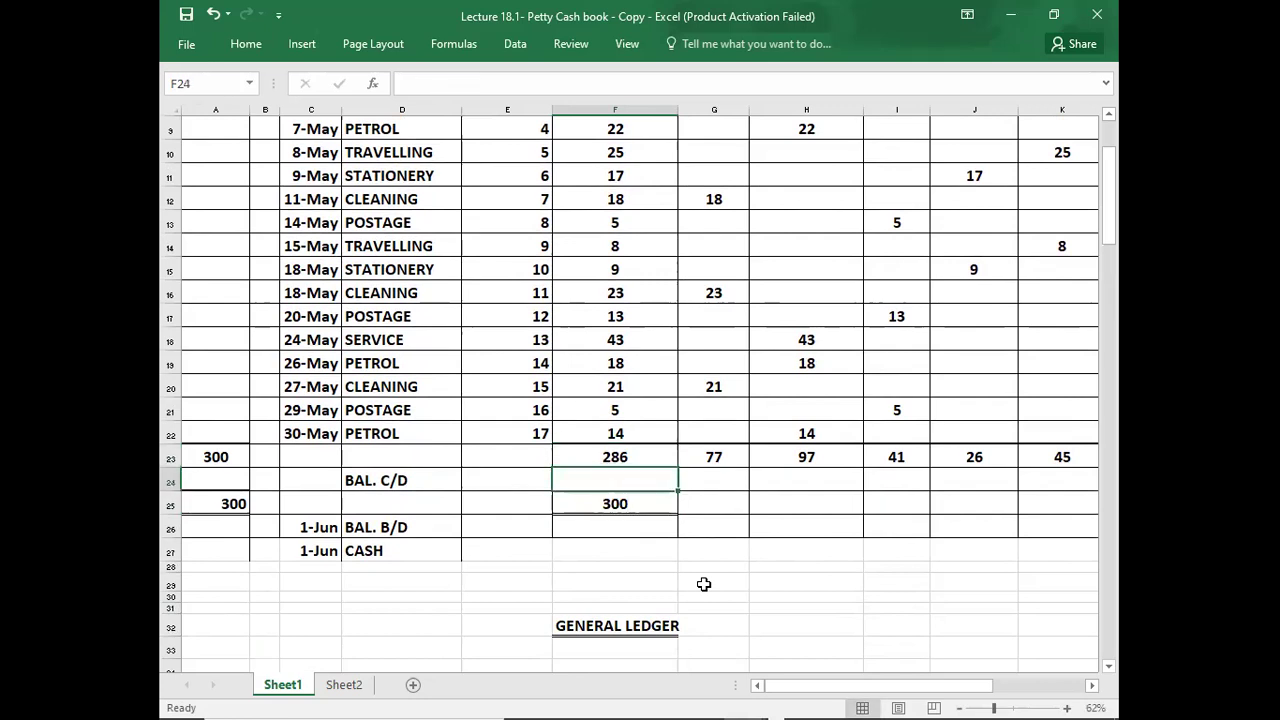
{"action": "type", "text": "14"}
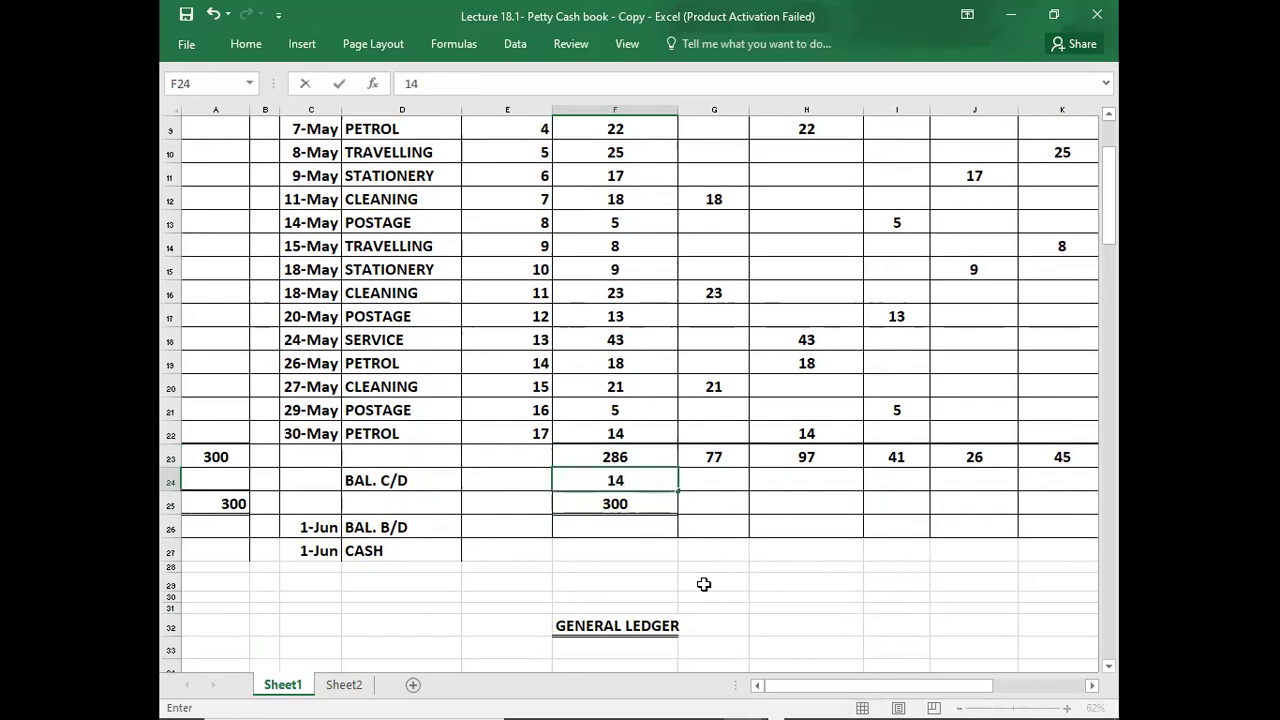
{"action": "key", "text": "Return"}
Bring the balance down by entering 14 under Receipts in the 1-Jun BAL. B/D row.
{"action": "key", "text": "Down"}
{"action": "key", "text": "Left"}
{"action": "key", "text": "Left"}
{"action": "key", "text": "Left"}
{"action": "key", "text": "Left"}
{"action": "key", "text": "Left"}
{"action": "type", "text": "14"}
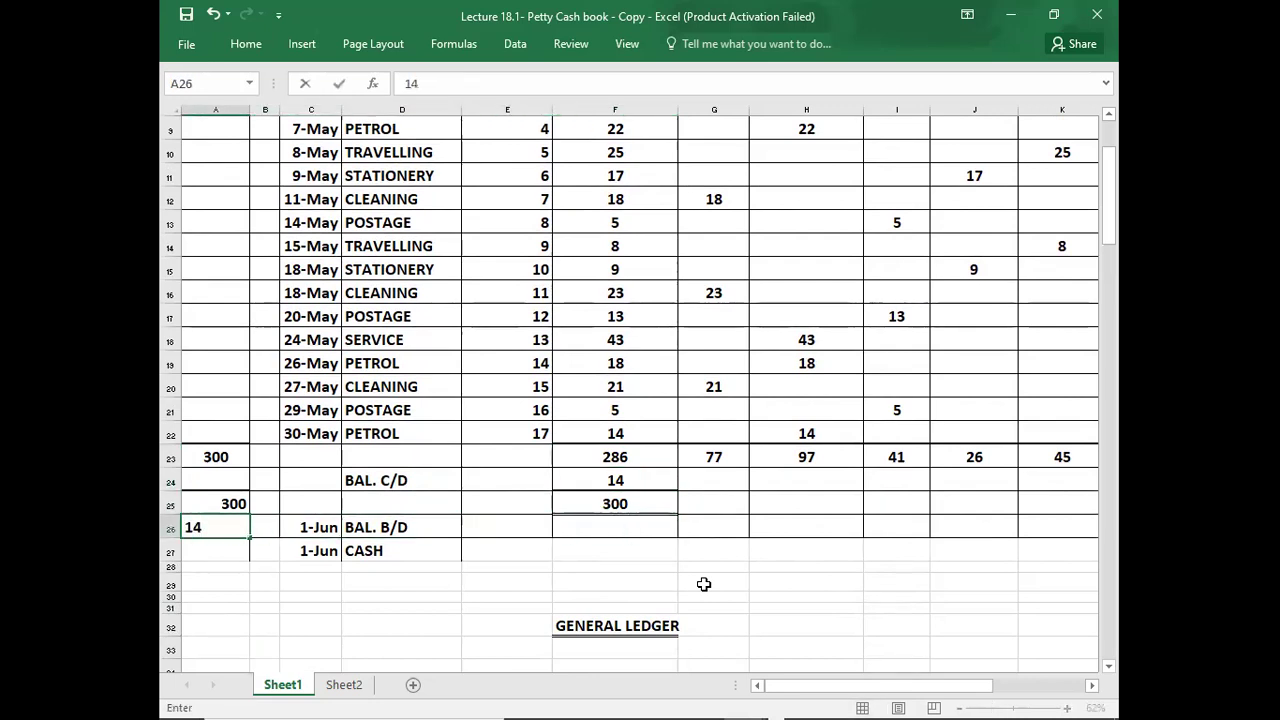
{"action": "key", "text": "Return"}
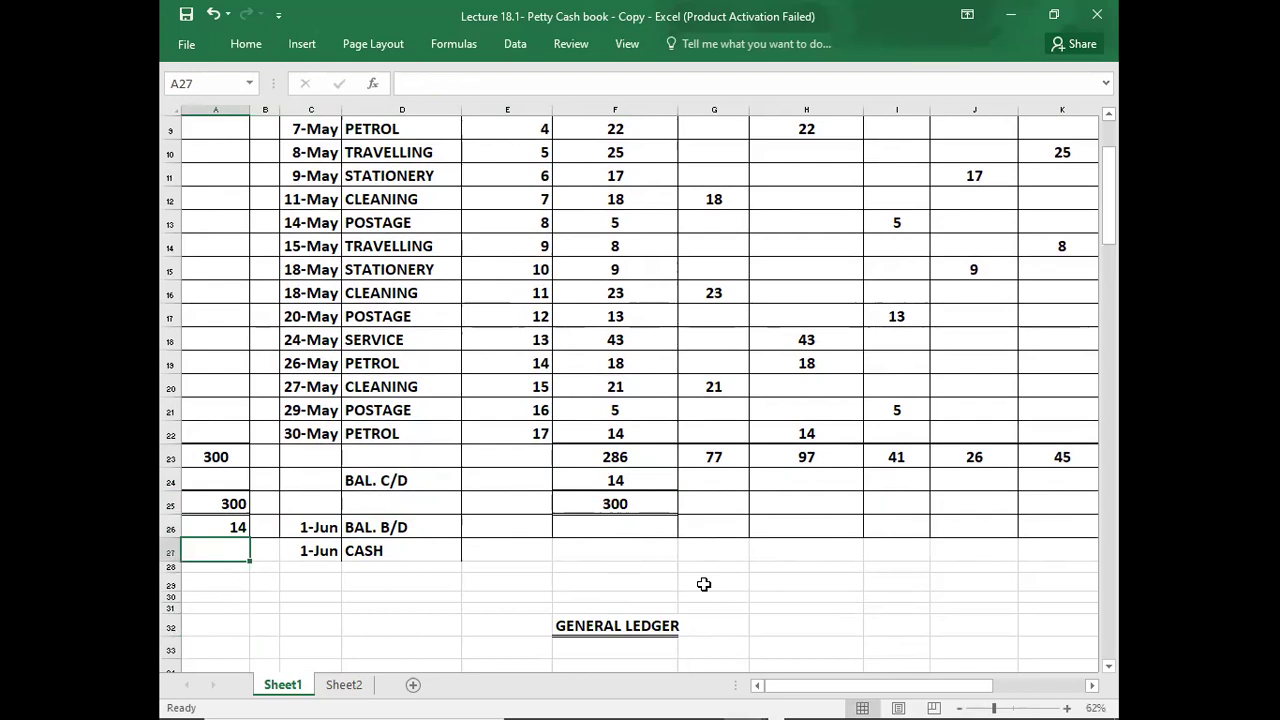
Compare the balances carried and brought down, and enter 286 under Receipts in the 1-Jun CASH row.
{"action": "left_click", "coordinate": [584, 480]}
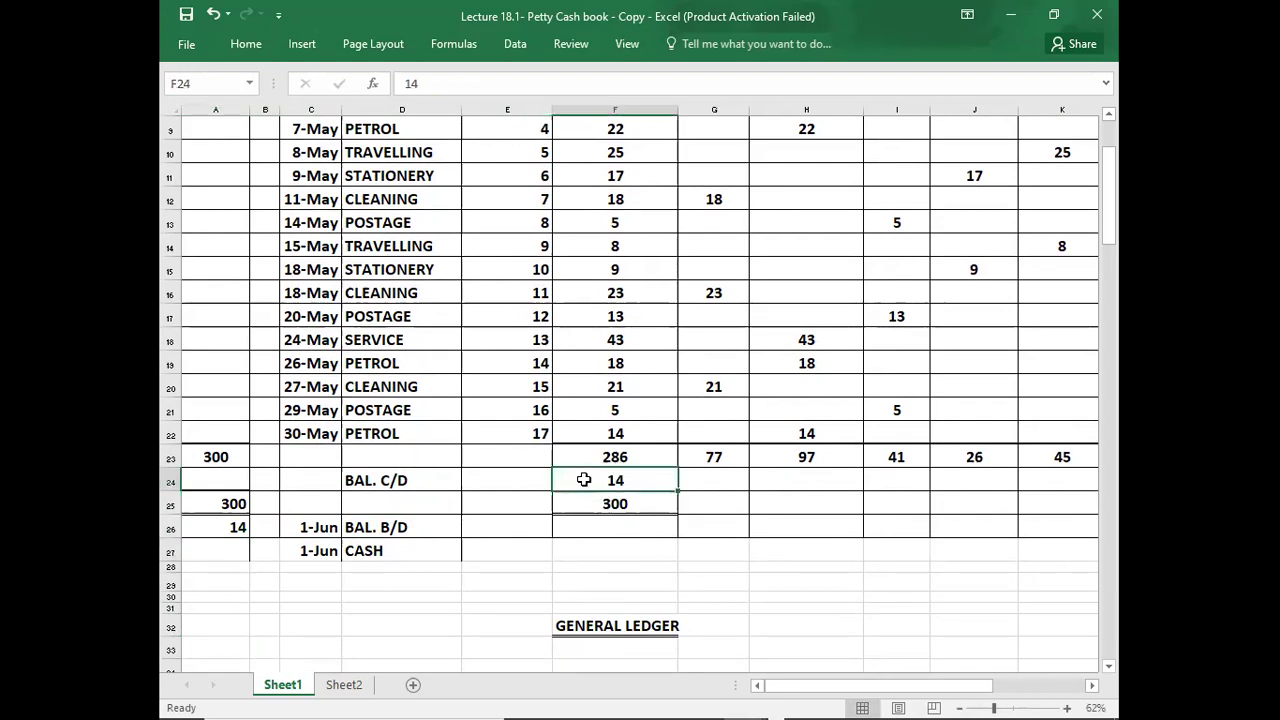
{"action": "left_click", "coordinate": [207, 535]}
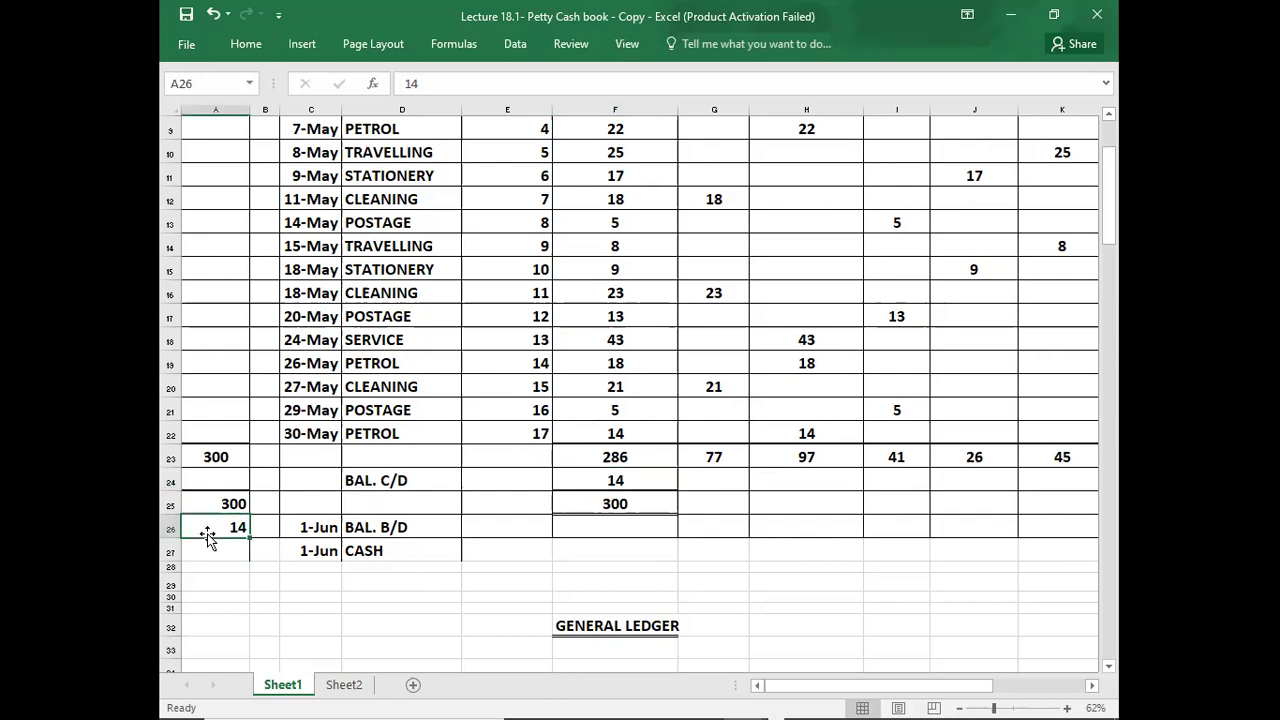
{"action": "left_click", "coordinate": [207, 550]}
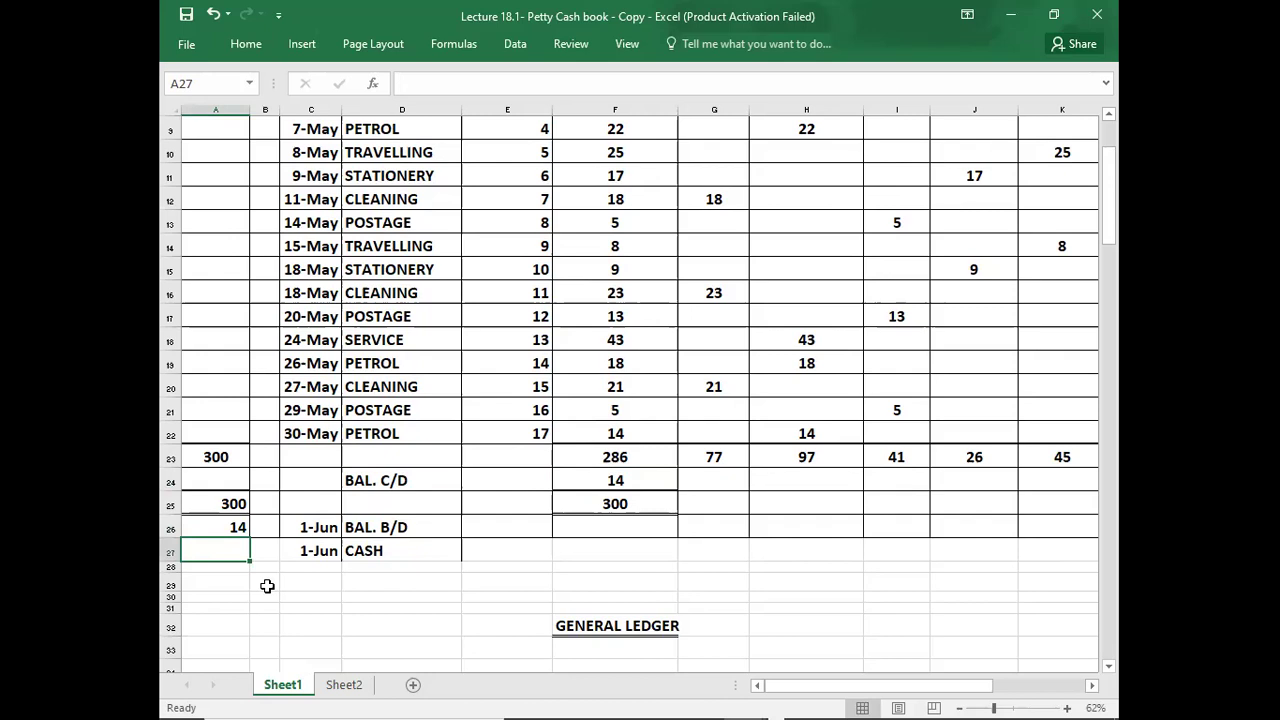
{"action": "type", "text": "286"}
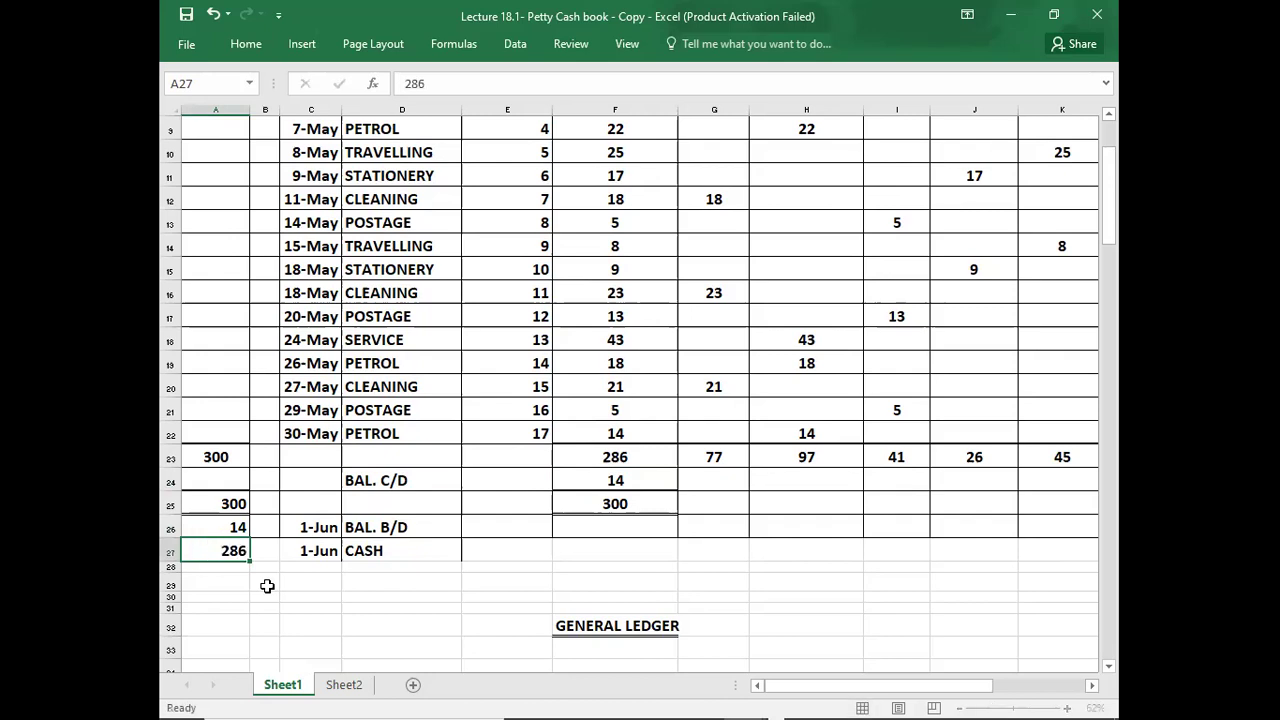
{"action": "key", "text": "Return"}
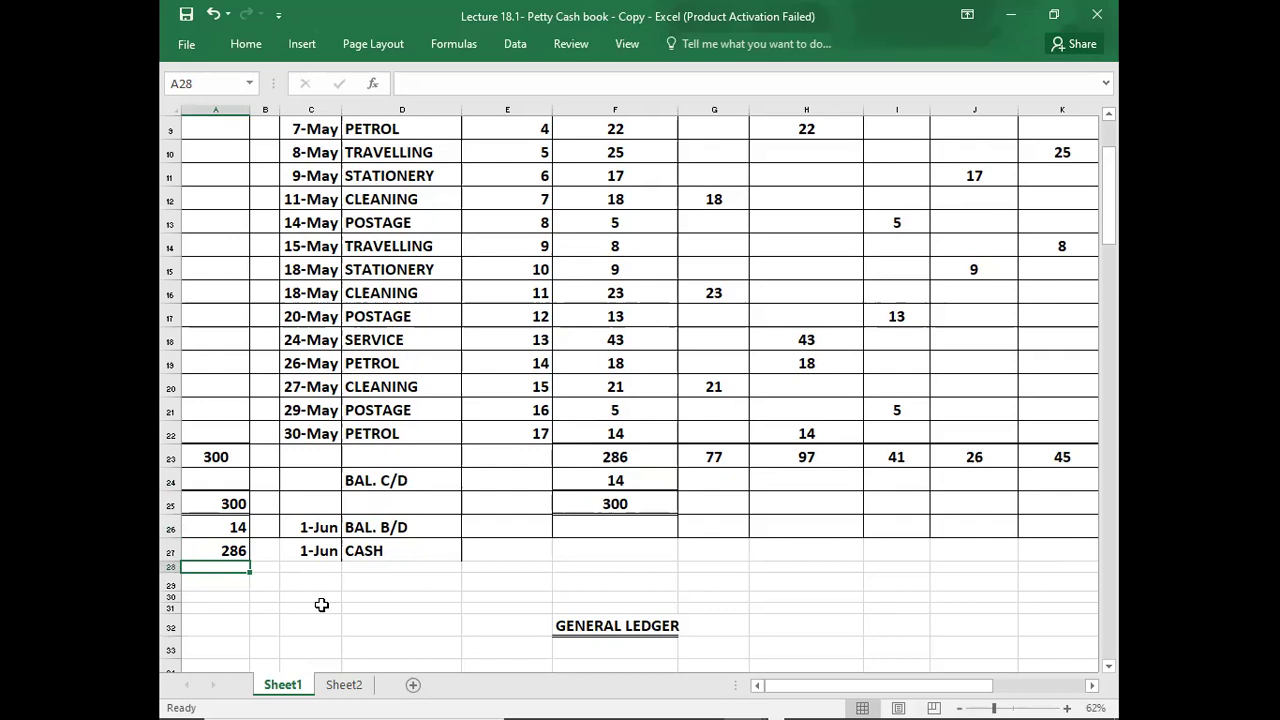
Review the Receipts column from the June cash entry up to the opening float and back down to the totals row.
{"action": "key", "text": "Up"}
{"action": "key", "text": "Up"}
{"action": "key", "text": "Up"}
{"action": "key", "text": "Up"}
{"action": "key", "text": "Up"}
{"action": "key", "text": "Up"}
{"action": "key", "text": "Up"}
{"action": "key", "text": "Up"}
{"action": "key", "text": "Up"}
{"action": "key", "text": "Up"}
{"action": "key", "text": "Up"}
{"action": "key", "text": "Up"}
{"action": "key", "text": "Up"}
{"action": "key", "text": "Up"}
{"action": "key", "text": "Up"}
{"action": "key", "text": "Up"}
{"action": "key", "text": "Up"}
{"action": "key", "text": "Up"}
{"action": "key", "text": "Up"}
{"action": "key", "text": "Up"}
{"action": "key", "text": "Up"}
{"action": "key", "text": "Up"}
{"action": "key", "text": "Up"}
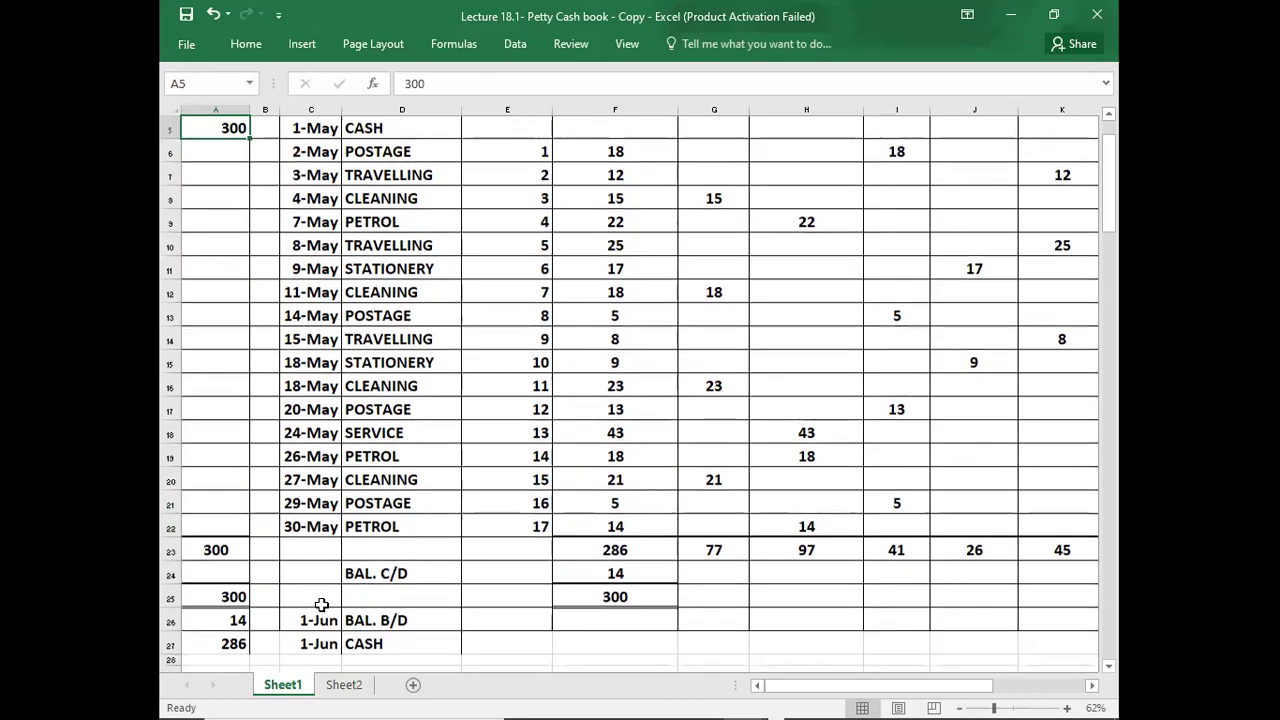
{"action": "key", "text": "Up"}
{"action": "key", "text": "Down"}
{"action": "key", "text": "Down"}
{"action": "key", "text": "Down"}
{"action": "key", "text": "Down"}
{"action": "key", "text": "Down"}
{"action": "key", "text": "Down"}
{"action": "key", "text": "Down"}
{"action": "key", "text": "Down"}
{"action": "key", "text": "Down"}
{"action": "key", "text": "Down"}
{"action": "key", "text": "Down"}
{"action": "key", "text": "Down"}
{"action": "key", "text": "Down"}
{"action": "key", "text": "Down"}
{"action": "key", "text": "Down"}
{"action": "key", "text": "Down"}
{"action": "key", "text": "Down"}
{"action": "key", "text": "Down"}
{"action": "key", "text": "Down"}
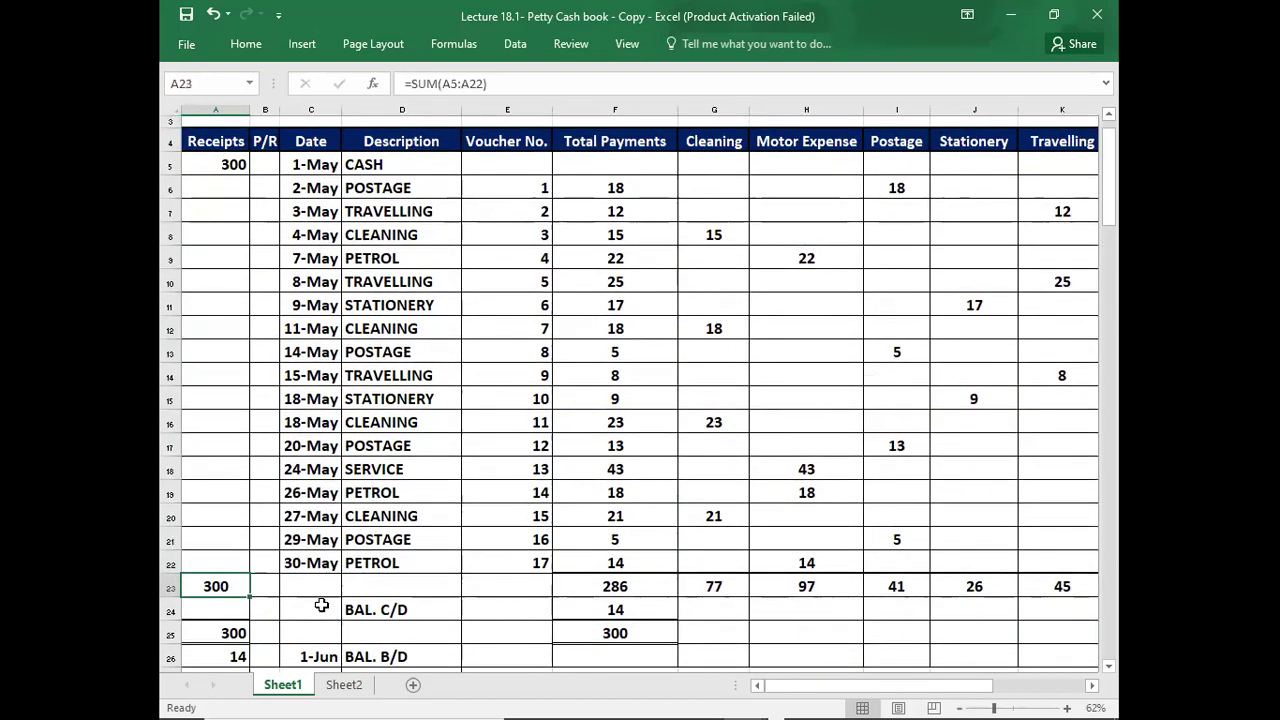
Check the combined sum of the five expense analysis totals in row 23 against the Total Payments total.
{"action": "key", "text": "Right"}
{"action": "key", "text": "Right"}
{"action": "key", "text": "Right"}
{"action": "key", "text": "Right"}
{"action": "key", "text": "Right"}
{"action": "key", "text": "Right"}
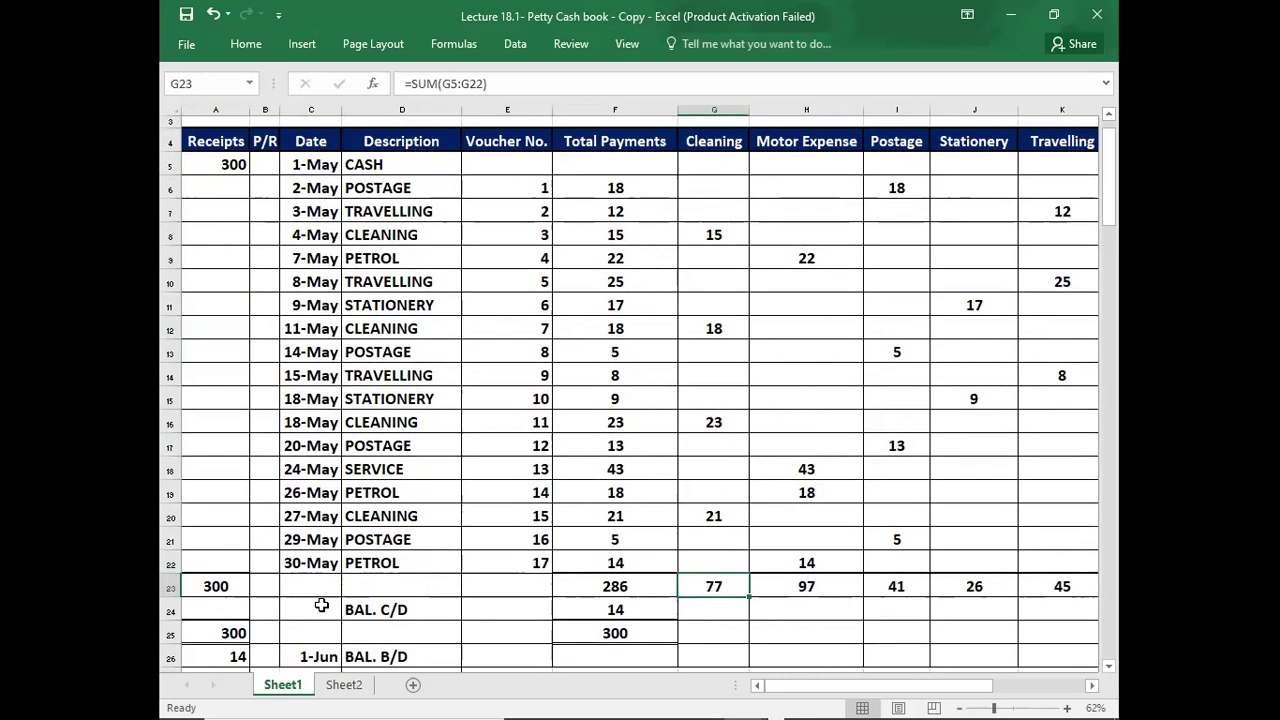
{"action": "key", "text": "shift+Right"}
{"action": "key", "text": "shift+Right"}
{"action": "key", "text": "shift+Right"}
{"action": "key", "text": "shift+Right"}
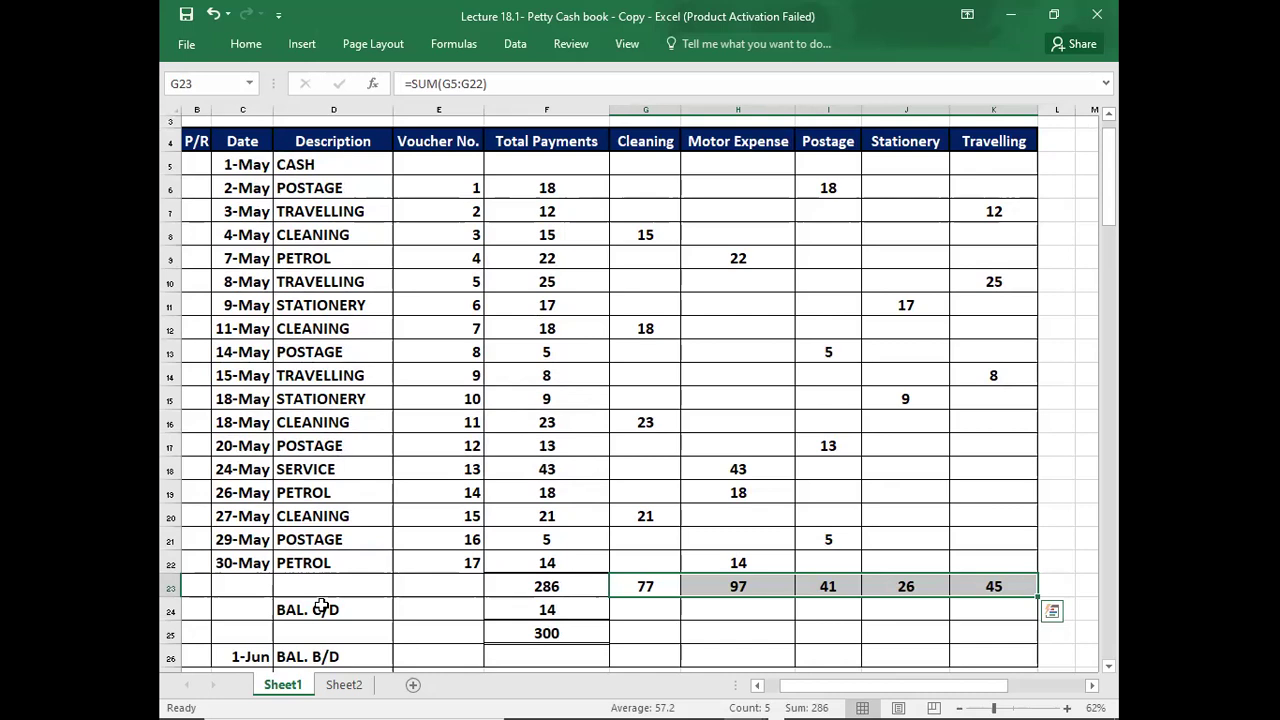
Post the Cleaning total to the debit side of the CLEANING ledger account with date 31-May, details PETTY CASH and amount 77.
{"action": "key", "text": "Down"}
{"action": "key", "text": "Down"}
{"action": "key", "text": "Down"}
{"action": "key", "text": "Down"}
{"action": "key", "text": "Down"}
{"action": "key", "text": "Down"}
{"action": "key", "text": "Down"}
{"action": "key", "text": "Down"}
{"action": "key", "text": "Down"}
{"action": "key", "text": "Down"}
{"action": "key", "text": "Down"}
{"action": "key", "text": "Down"}
{"action": "key", "text": "Down"}
{"action": "key", "text": "Down"}
{"action": "key", "text": "Down"}
{"action": "key", "text": "Down"}
{"action": "key", "text": "Down"}
{"action": "key", "text": "Down"}
{"action": "key", "text": "Down"}
{"action": "key", "text": "Down"}
{"action": "key", "text": "Down"}
{"action": "key", "text": "Down"}
{"action": "key", "text": "Down"}
{"action": "key", "text": "Down"}
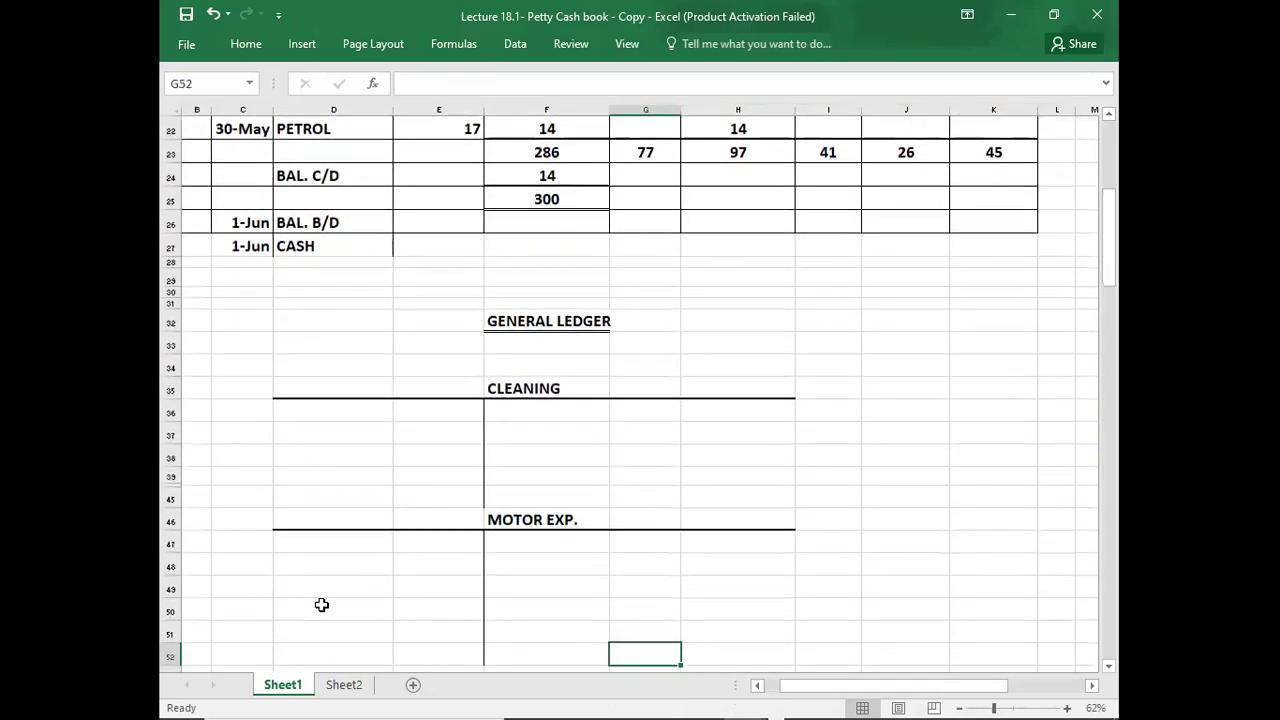
{"action": "left_click", "coordinate": [282, 417]}
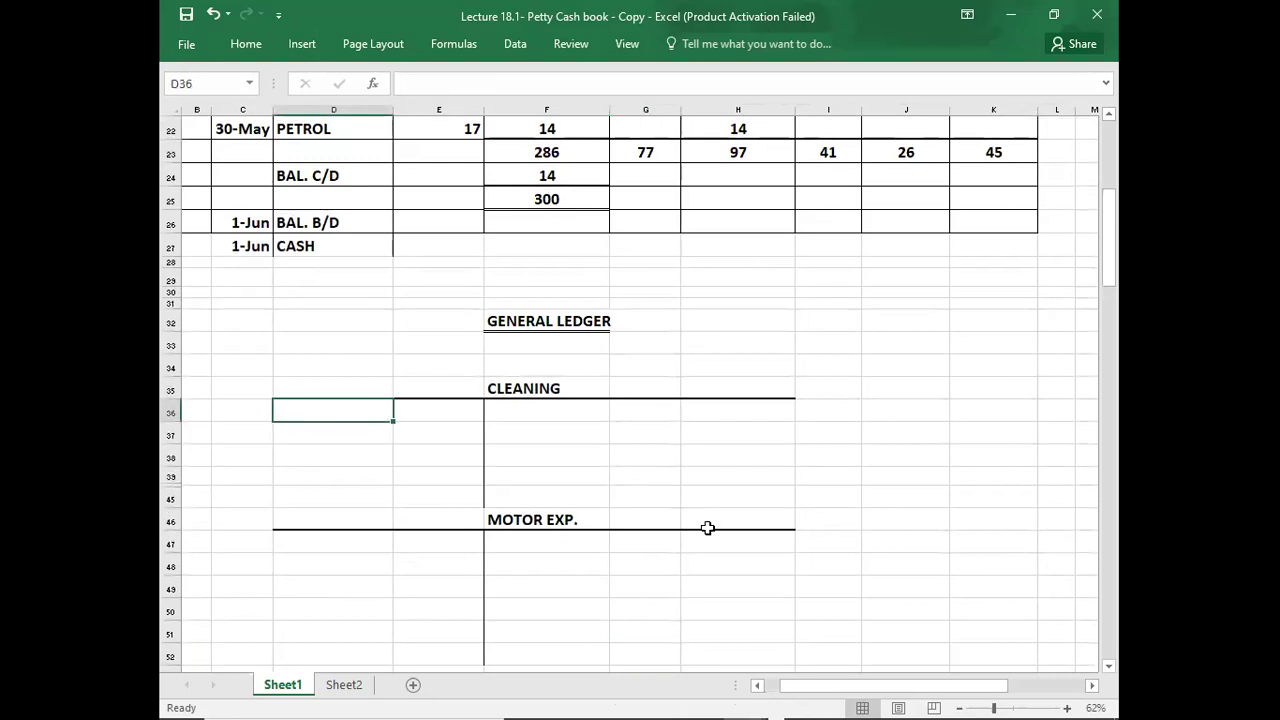
{"action": "key", "text": "Left"}
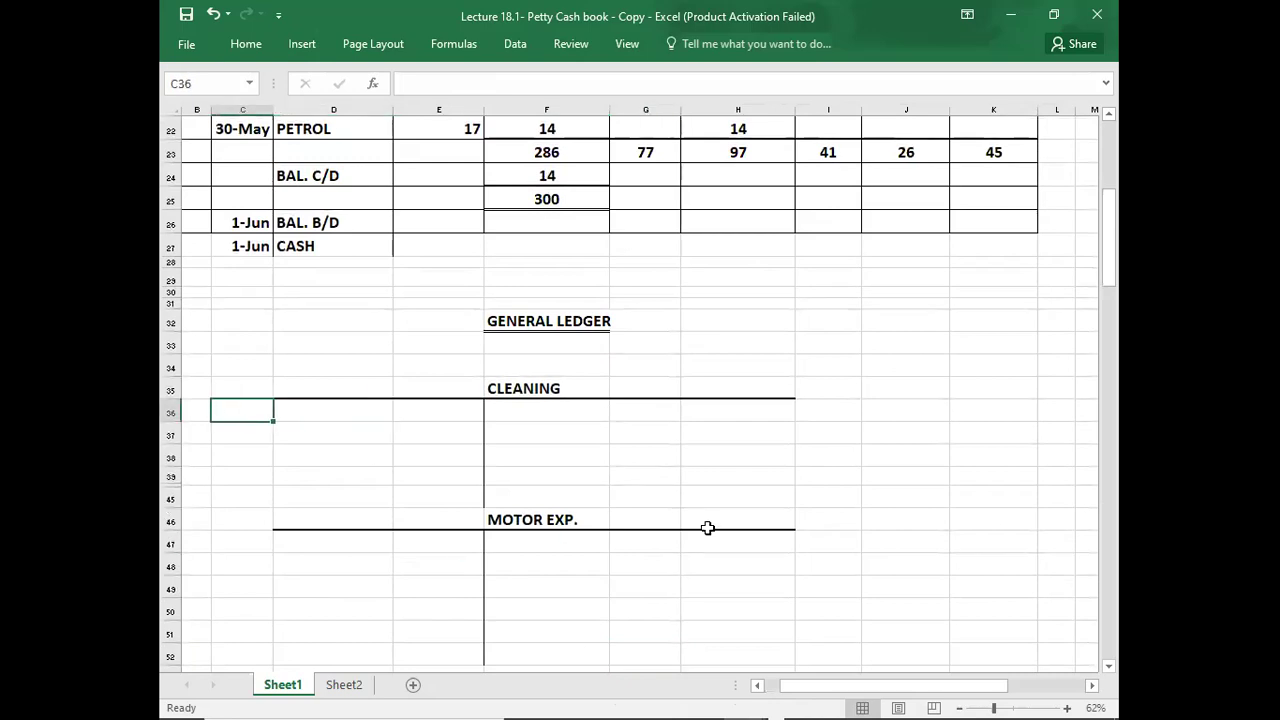
{"action": "type", "text": "5/31"}
{"action": "key", "text": "Tab"}
{"action": "type", "text": "PETTY CASH"}
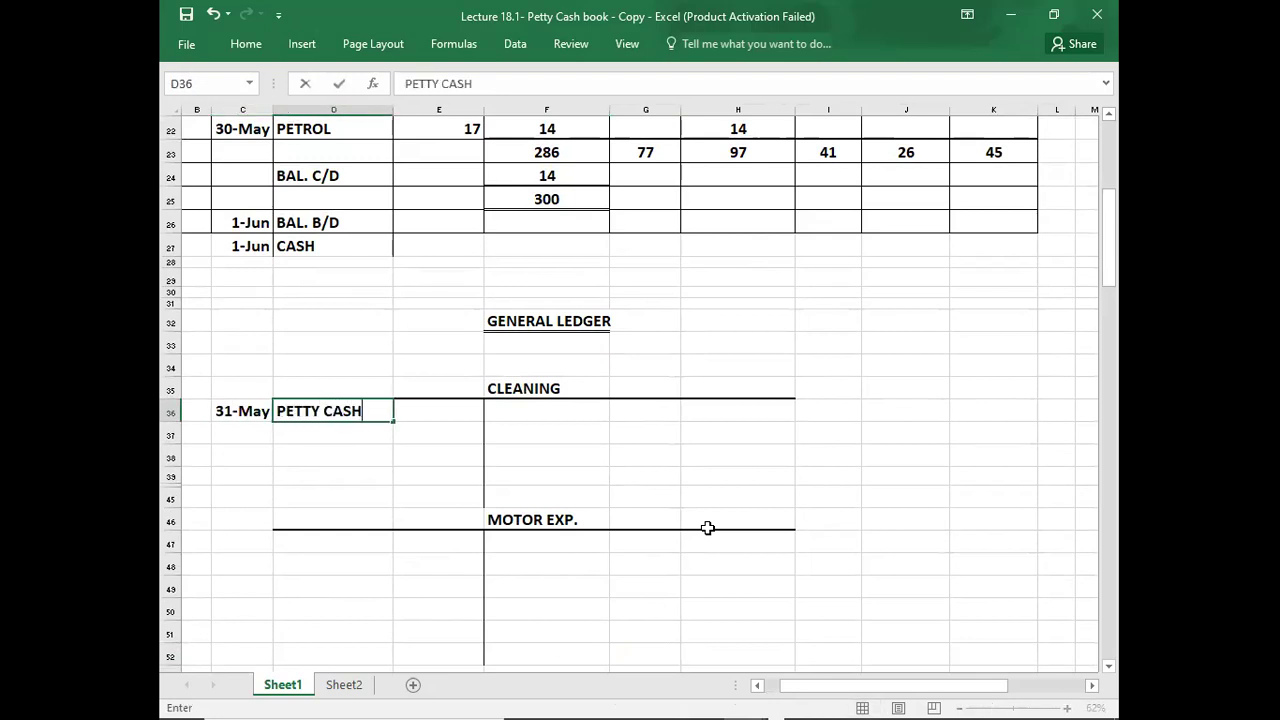
{"action": "key", "text": "Tab"}
{"action": "type", "text": "77"}
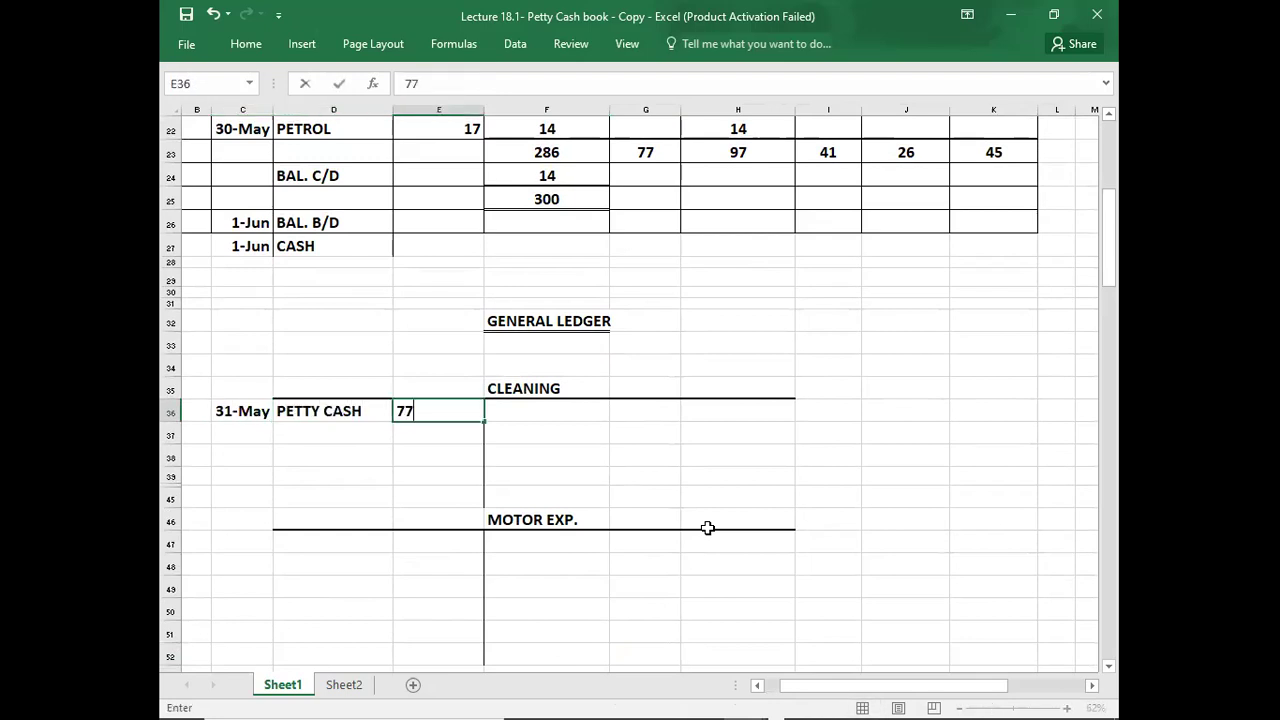
{"action": "key", "text": "Return"}
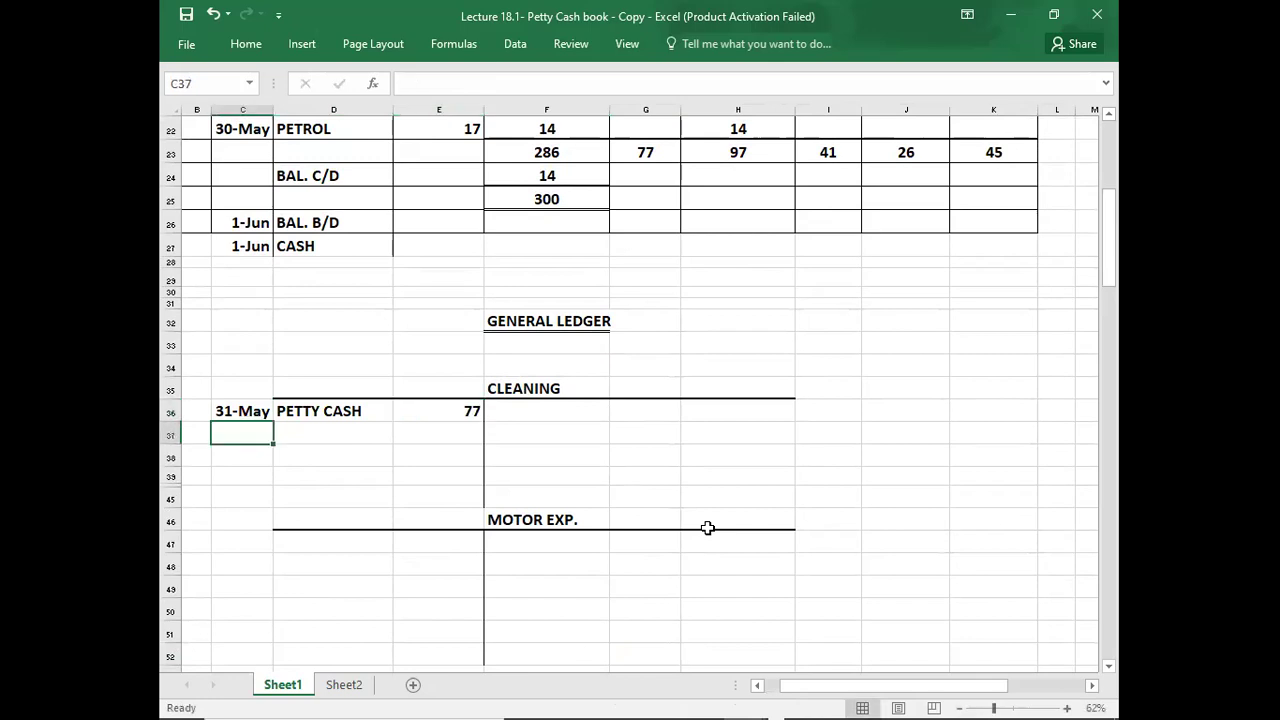
Post the motor expenses total to the debit side of the MOTOR EXP. account with date 31-May, details PETTY CASH and amount 97.
{"action": "key", "text": "Down"}
{"action": "key", "text": "Down"}
{"action": "key", "text": "Down"}
{"action": "key", "text": "Down"}
{"action": "key", "text": "Down"}
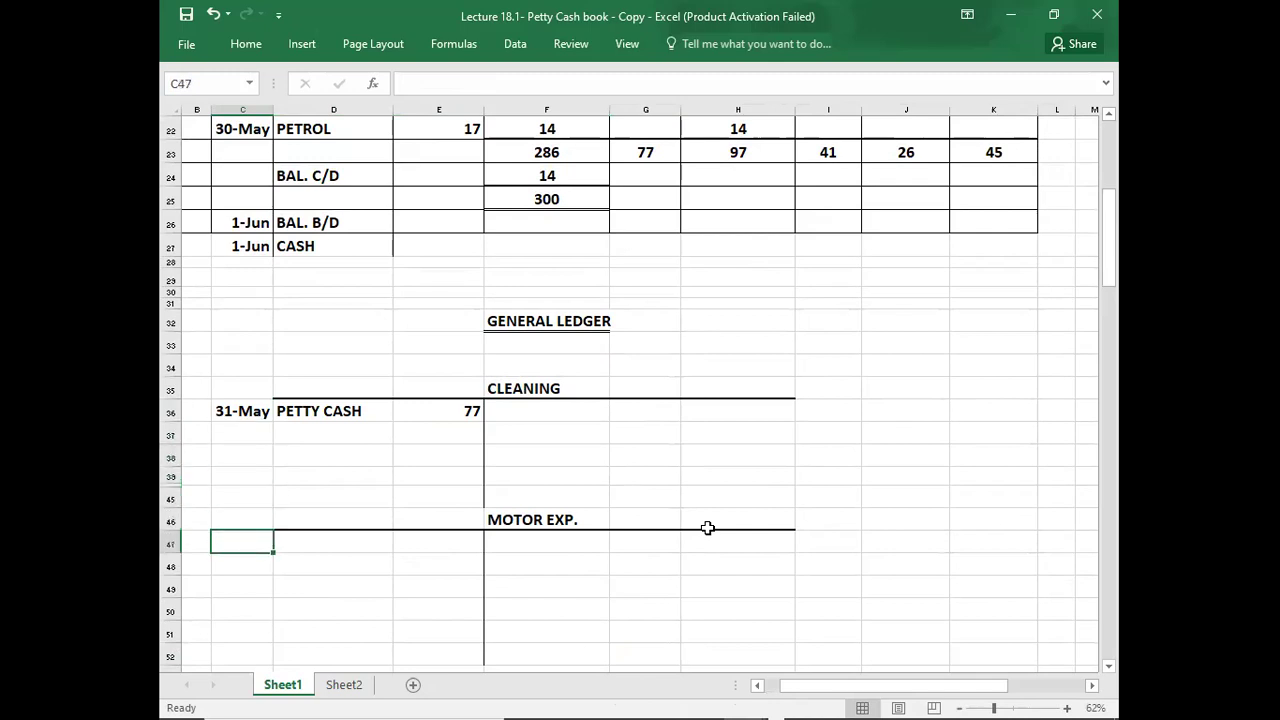
{"action": "type", "text": "5/31"}
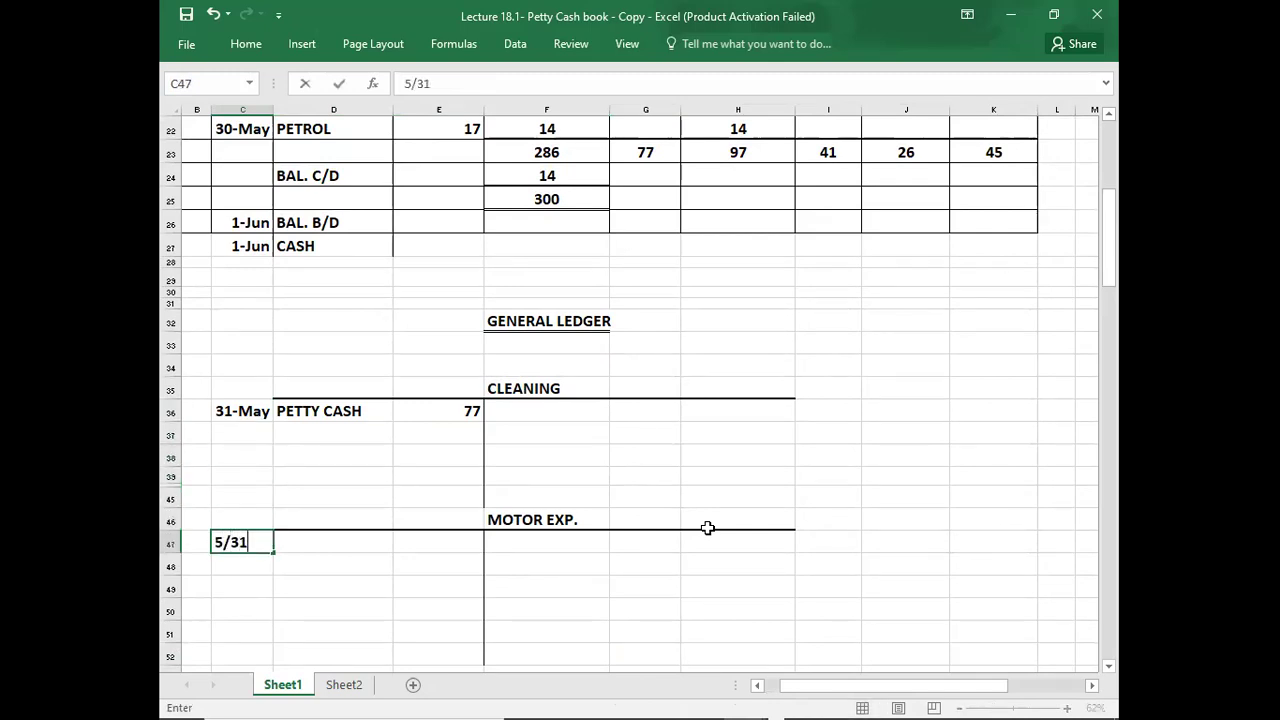
{"action": "key", "text": "Tab"}
{"action": "type", "text": "PETTY CASH"}
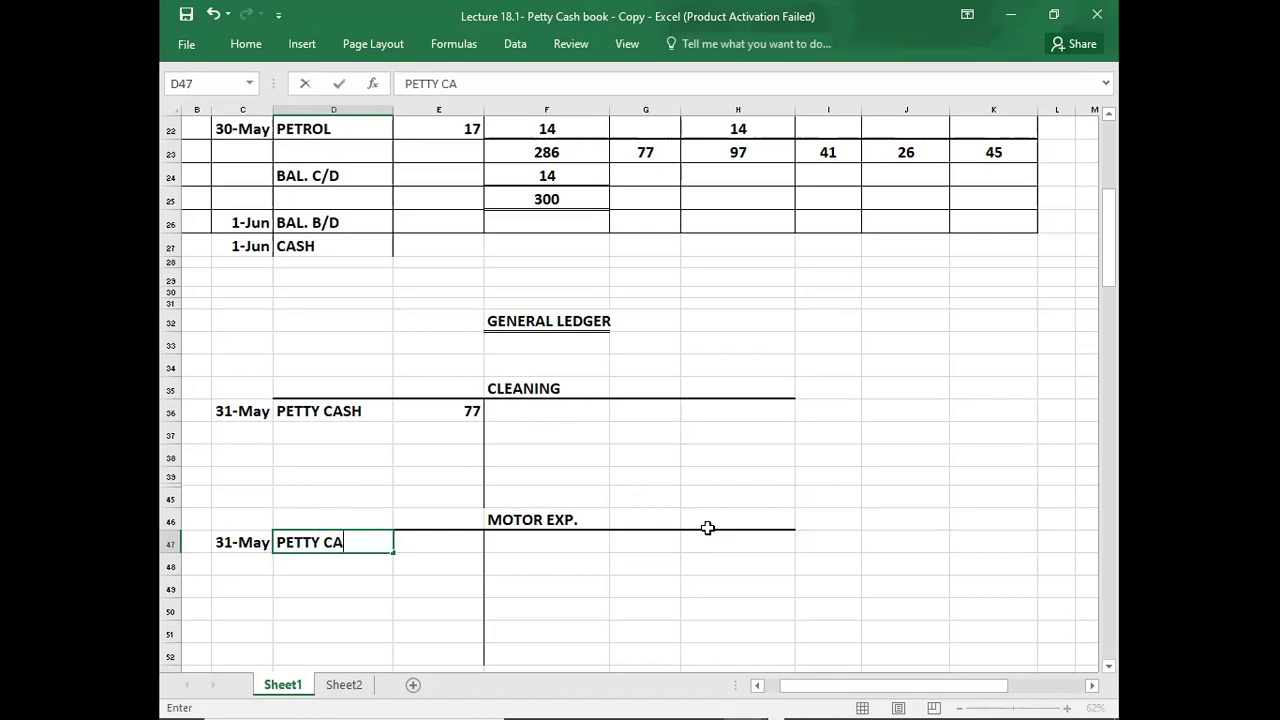
{"action": "key", "text": "Tab"}
{"action": "type", "text": "97"}
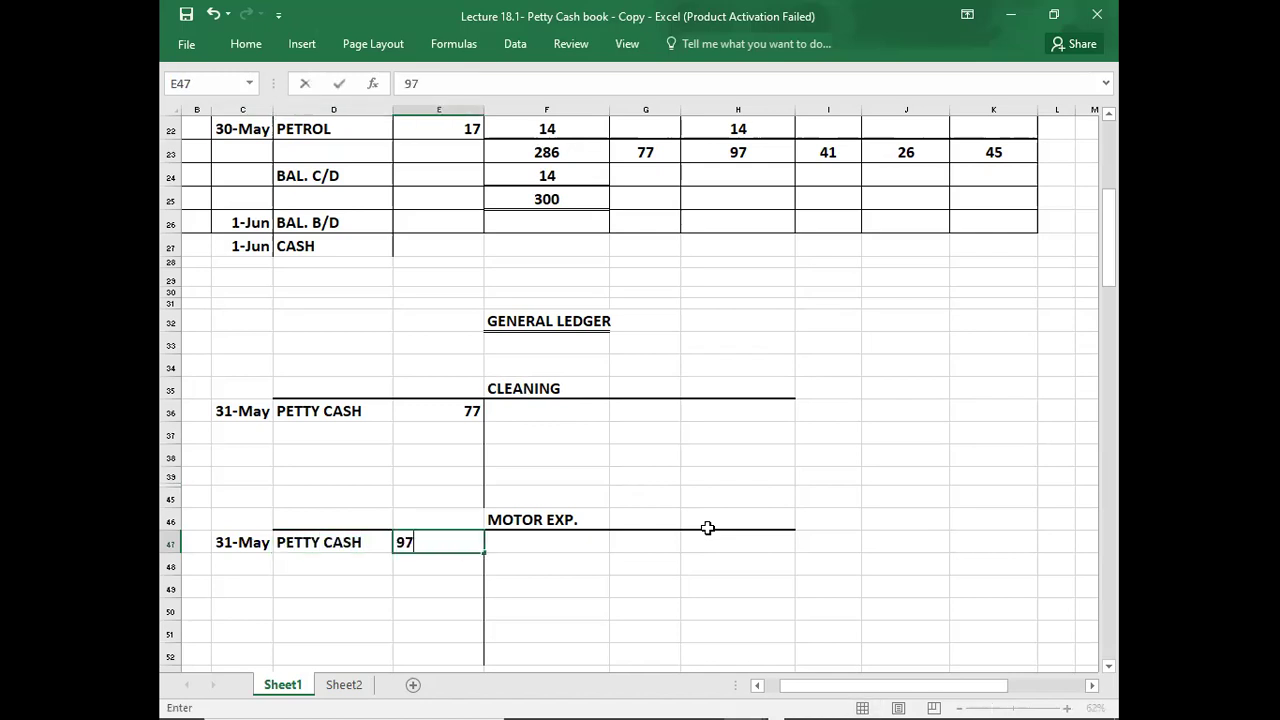
{"action": "key", "text": "Return"}
Check the rows beneath the MOTOR EXP. account for further ledger accounts.
{"action": "key", "text": "Down"}
{"action": "key", "text": "Down"}
{"action": "key", "text": "Down"}
{"action": "key", "text": "Down"}
{"action": "key", "text": "Down"}
{"action": "key", "text": "Down"}
{"action": "key", "text": "Down"}
{"action": "key", "text": "Down"}
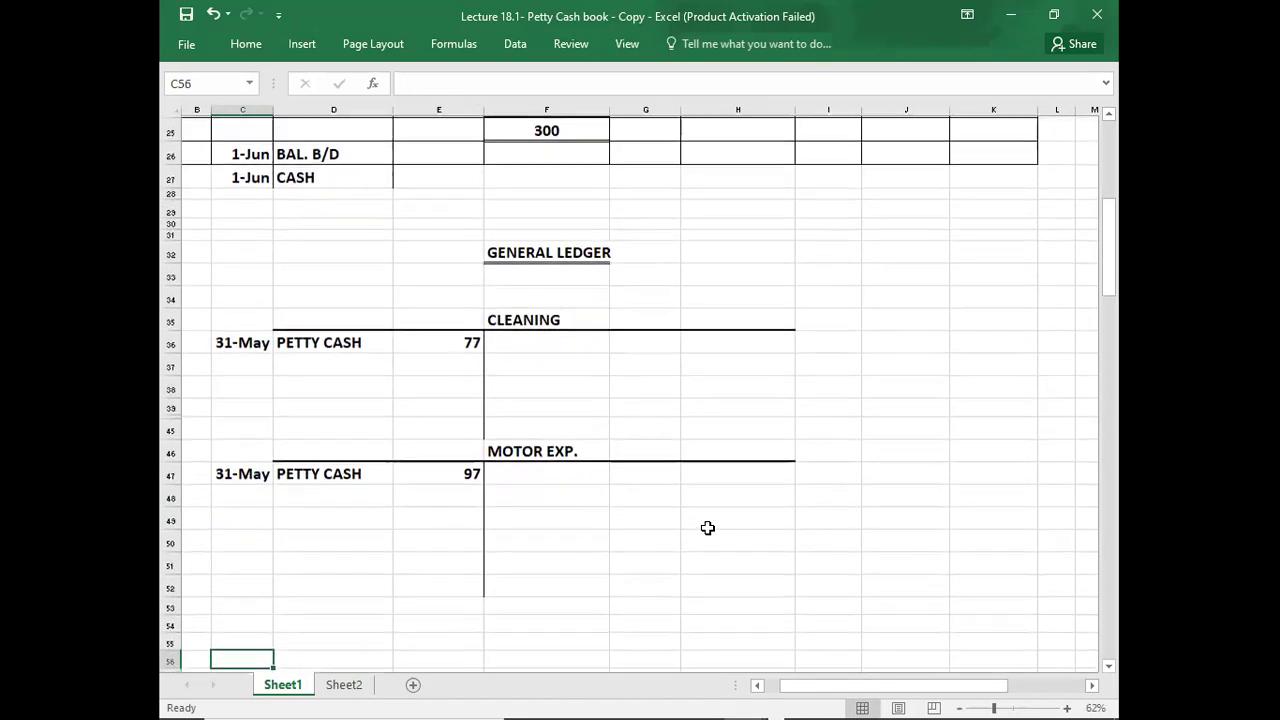
{"action": "key", "text": "Down"}
{"action": "key", "text": "Down"}
{"action": "key", "text": "Down"}
{"action": "key", "text": "Up"}
{"action": "key", "text": "Up"}
{"action": "key", "text": "Up"}
{"action": "key", "text": "Up"}
{"action": "key", "text": "Up"}
{"action": "key", "text": "Up"}
{"action": "key", "text": "Up"}
{"action": "key", "text": "Up"}
{"action": "key", "text": "Up"}
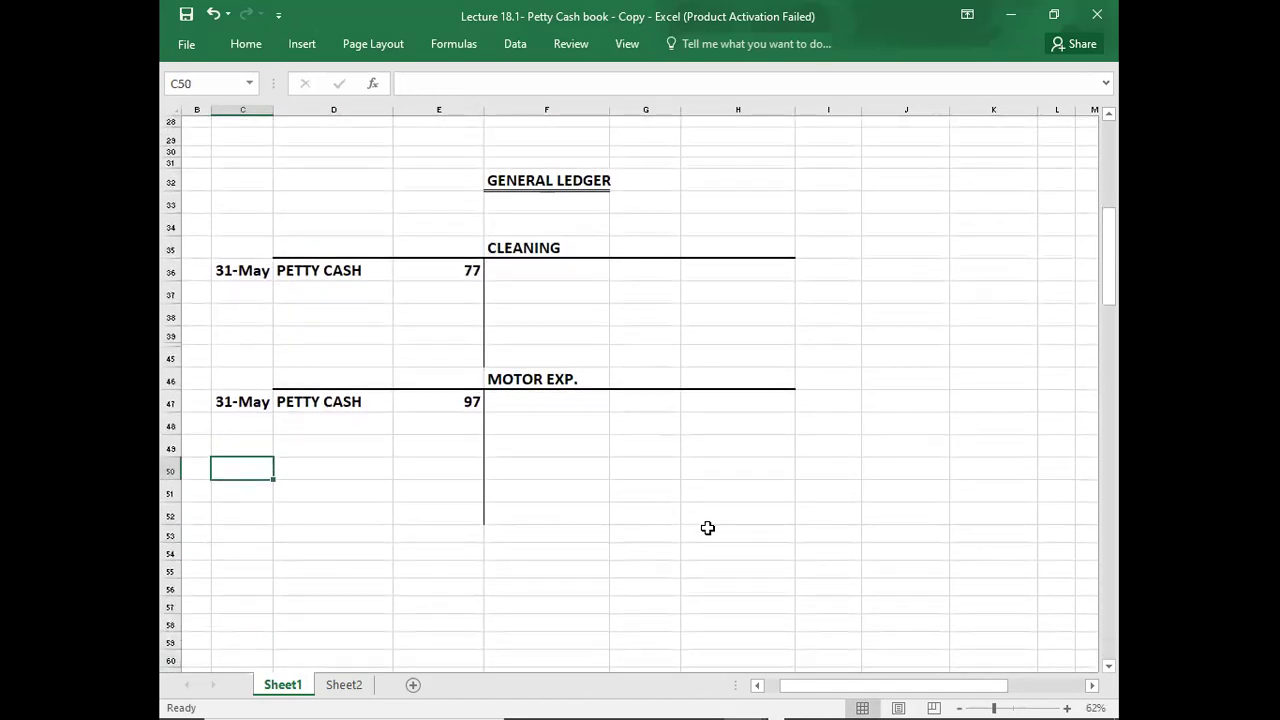
{"action": "key", "text": "Right"}
{"action": "key", "text": "Up"}
{"action": "key", "text": "Up"}
{"action": "key", "text": "Up"}
{"action": "key", "text": "Up"}
{"action": "key", "text": "shift+Right"}
{"action": "key", "text": "shift+Right"}
{"action": "key", "text": "shift+Right"}
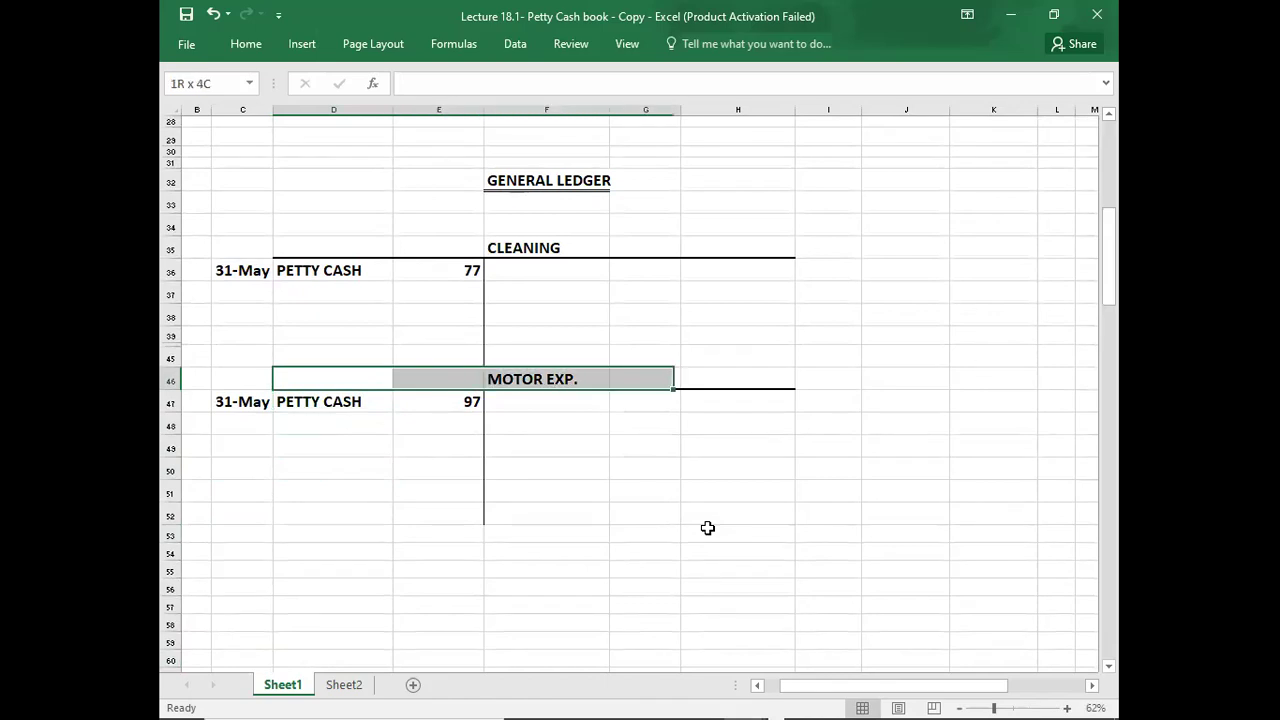
{"action": "key", "text": "shift+Right"}
{"action": "key", "text": "shift+Down"}
{"action": "key", "text": "shift+Down"}
{"action": "key", "text": "shift+Down"}
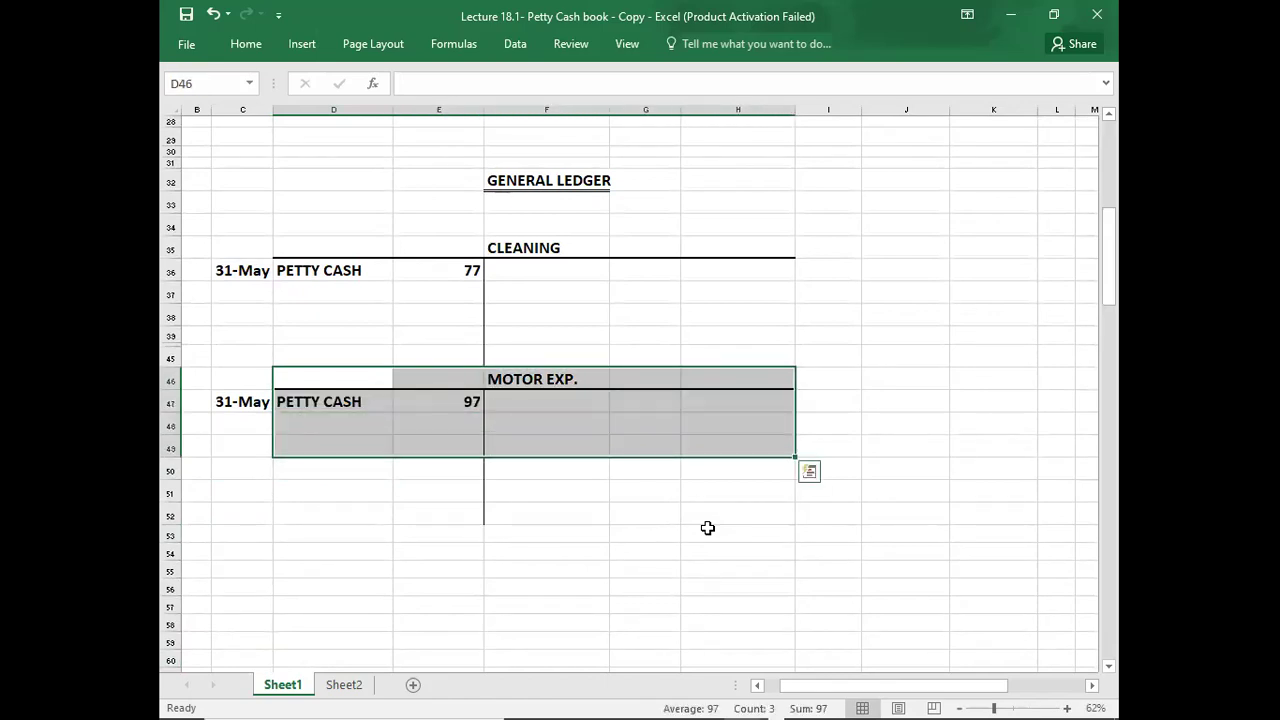
{"action": "key", "text": "ctrl+q"}
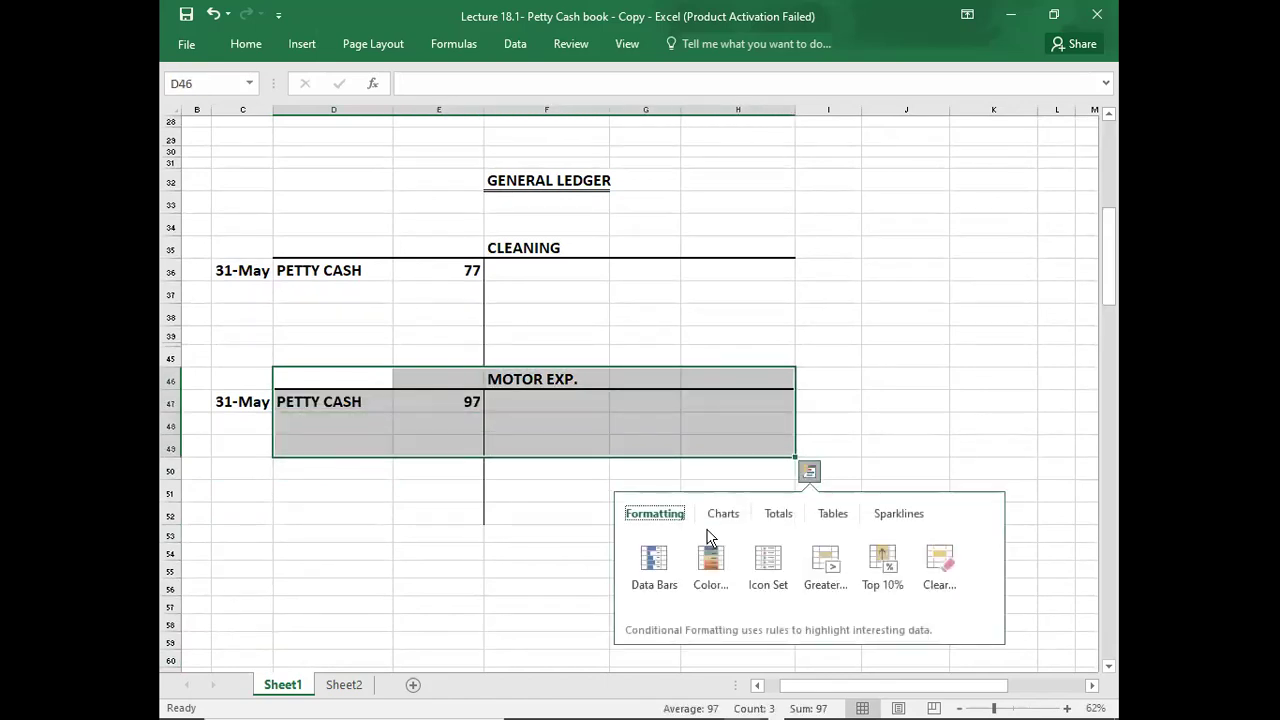
{"action": "left_click", "coordinate": [337, 597]}
Copy the MOTOR EXP. T-account block D46:H49 and paste it at D54 for another ledger account.
{"action": "left_click", "coordinate": [299, 374]}
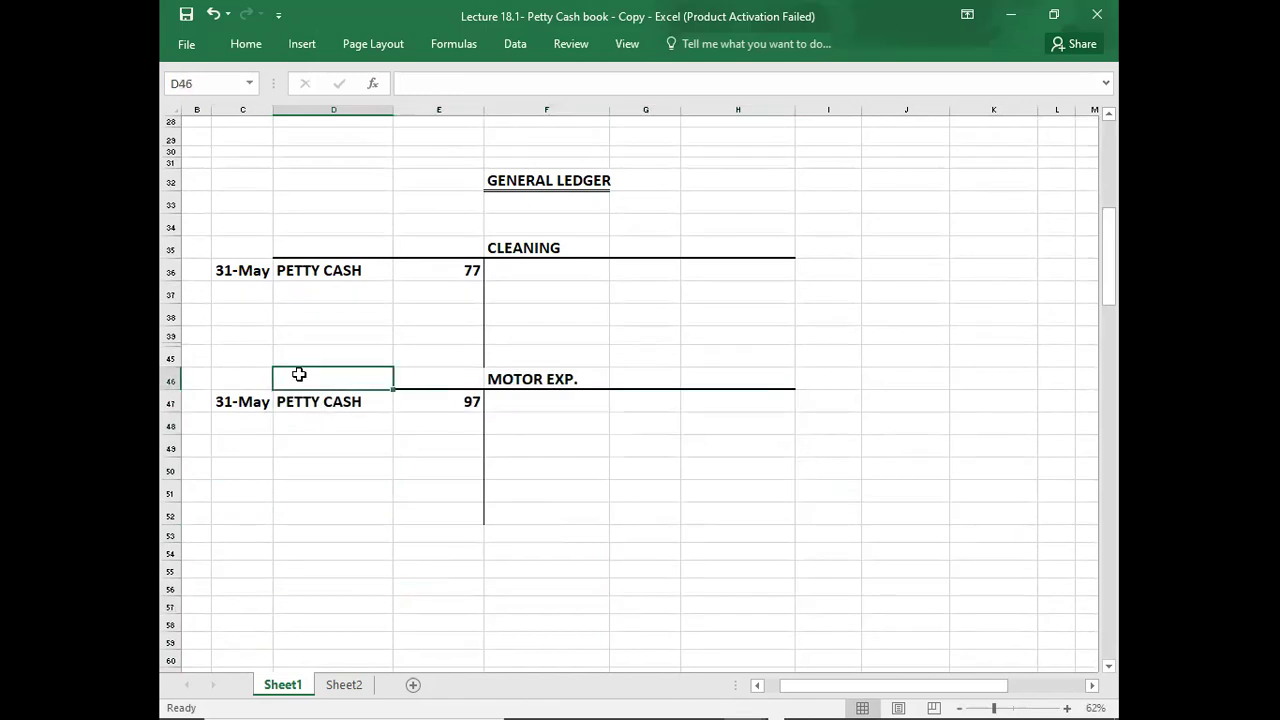
{"action": "key", "text": "shift+Right"}
{"action": "key", "text": "shift+Right"}
{"action": "key", "text": "shift+Right"}
{"action": "key", "text": "shift+Right"}
{"action": "key", "text": "shift+Right"}
{"action": "key", "text": "shift+Left"}
{"action": "key", "text": "shift+Down"}
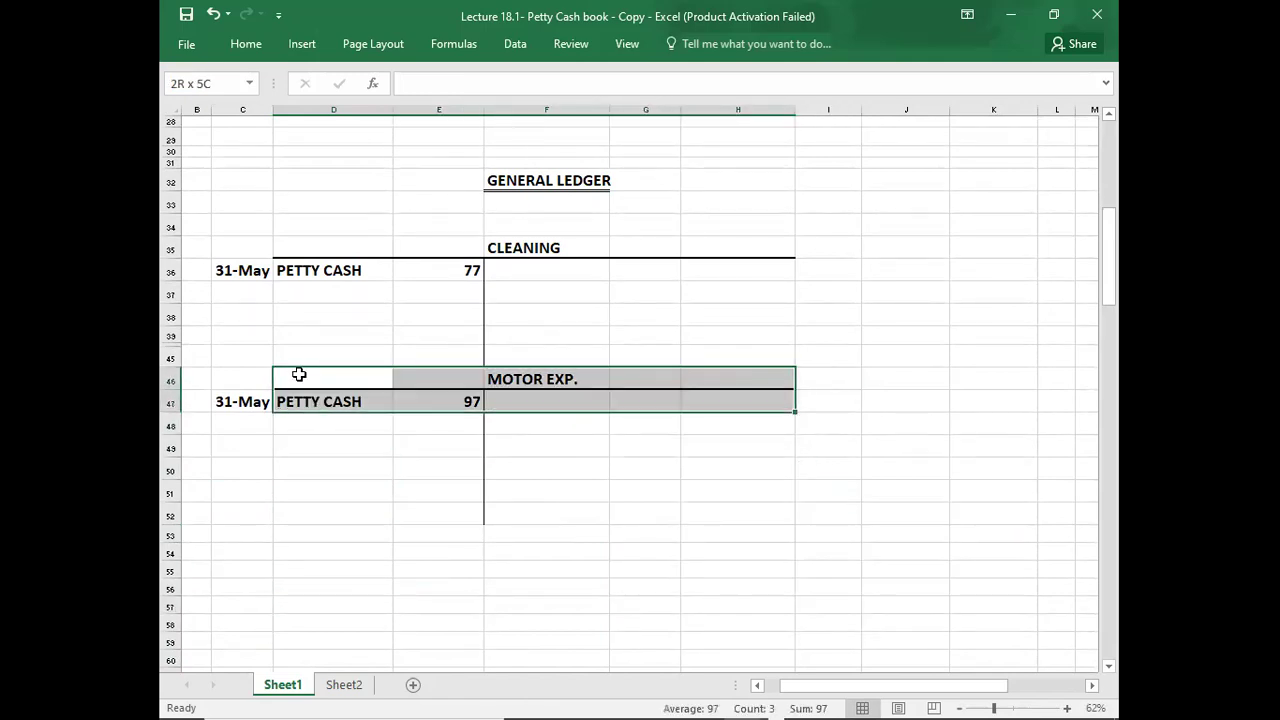
{"action": "key", "text": "shift+Down"}
{"action": "key", "text": "shift+Down"}
{"action": "key", "text": "ctrl+c"}
{"action": "key", "text": "Down"}
{"action": "key", "text": "Down"}
{"action": "key", "text": "Down"}
{"action": "key", "text": "Down"}
{"action": "key", "text": "Down"}
{"action": "key", "text": "Down"}
{"action": "key", "text": "Down"}
{"action": "key", "text": "Down"}
{"action": "key", "text": "ctrl+v"}
Paste two more copies of the T-account block at D59 and D64.
{"action": "key", "text": "Down"}
{"action": "key", "text": "Down"}
{"action": "key", "text": "Down"}
{"action": "key", "text": "Down"}
{"action": "key", "text": "Down"}
{"action": "key", "text": "ctrl+v"}
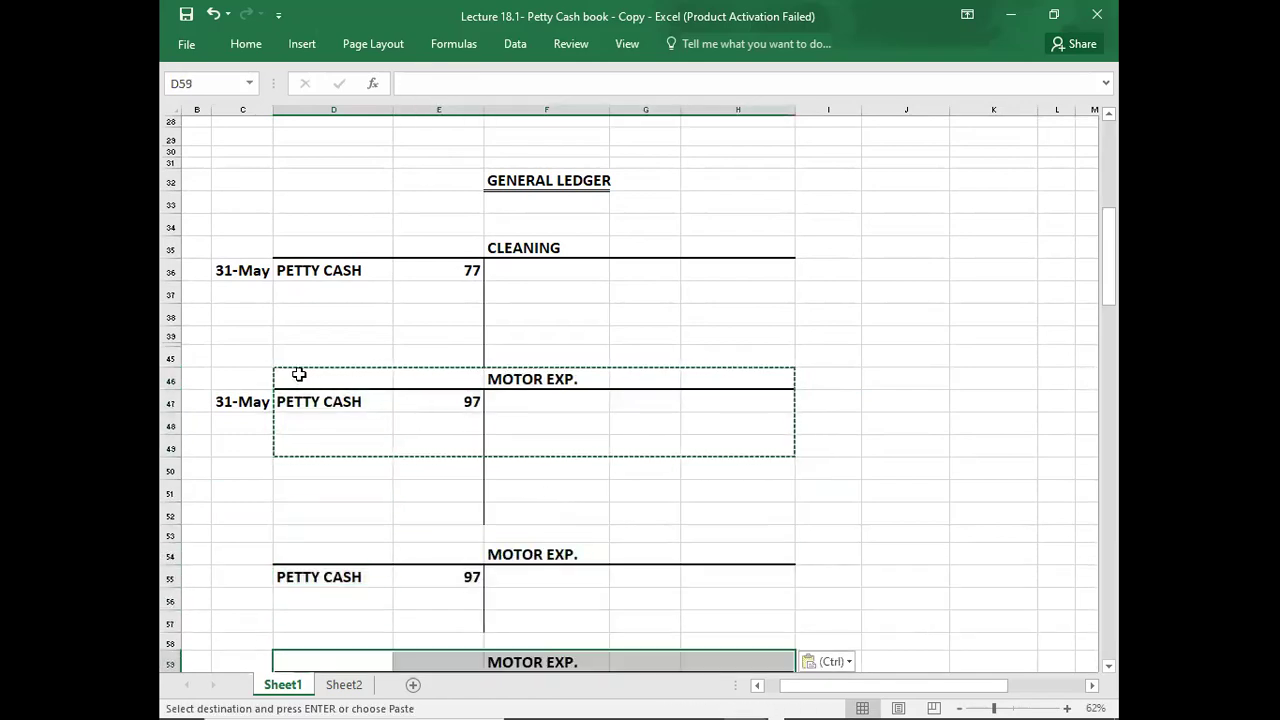
{"action": "key", "text": "Down"}
{"action": "key", "text": "Down"}
{"action": "key", "text": "Down"}
{"action": "key", "text": "Down"}
{"action": "key", "text": "Down"}
{"action": "key", "text": "ctrl+v"}
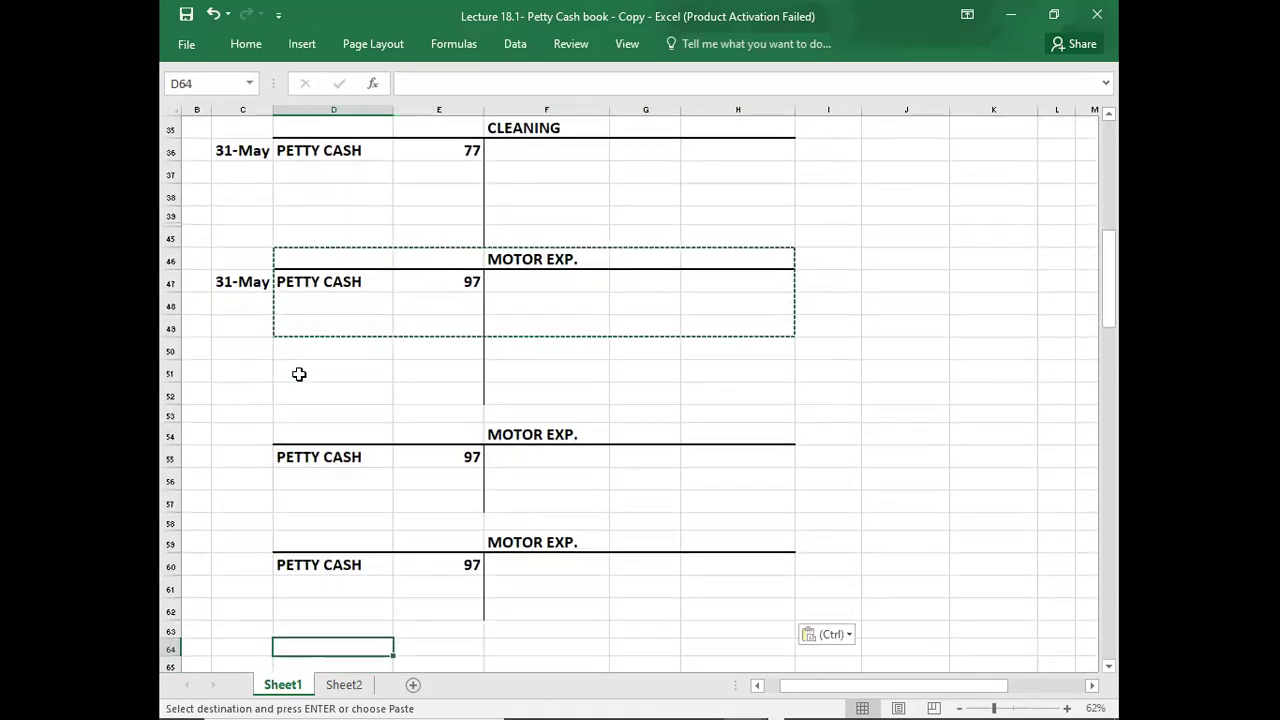
Clear the copied titles, details and amounts from D54:F65, keeping the T-account lines.
{"action": "key", "text": "Up"}
{"action": "key", "text": "Up"}
{"action": "key", "text": "Up"}
{"action": "key", "text": "Up"}
{"action": "key", "text": "Up"}
{"action": "key", "text": "Up"}
{"action": "key", "text": "Up"}
{"action": "key", "text": "Up"}
{"action": "key", "text": "Up"}
{"action": "key", "text": "Up"}
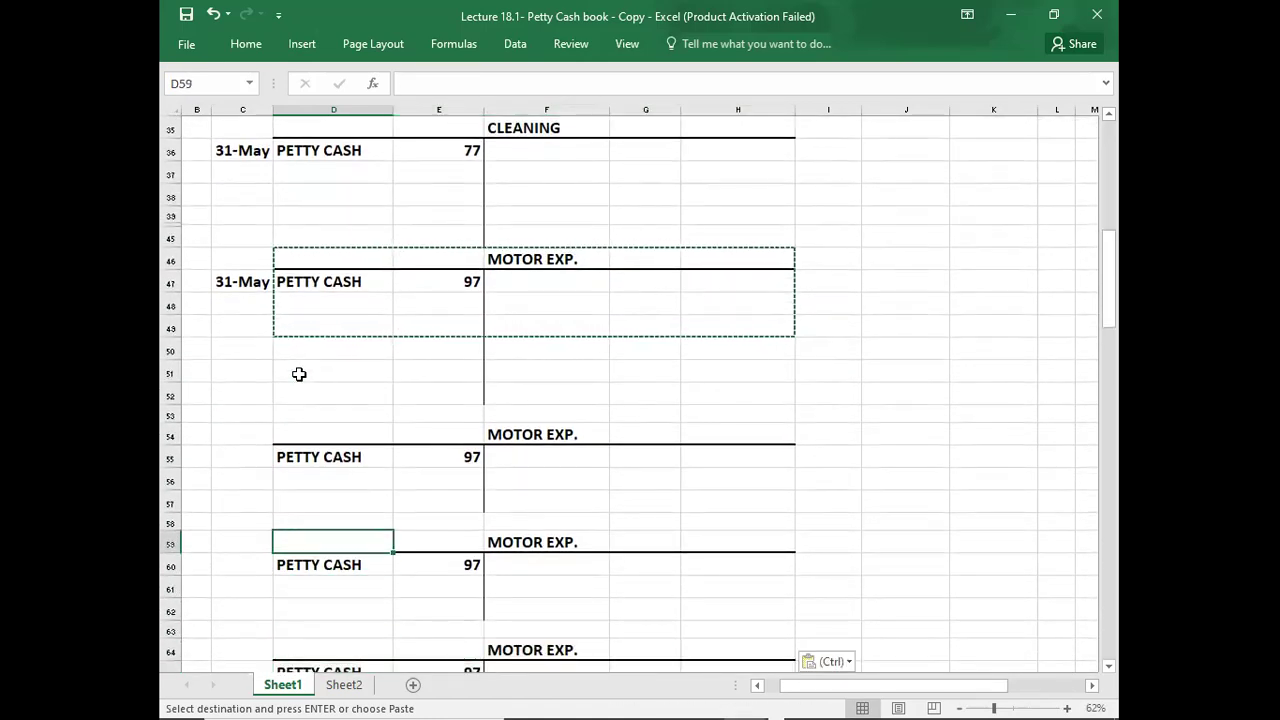
{"action": "key", "text": "shift+Down"}
{"action": "key", "text": "shift+Down"}
{"action": "key", "text": "shift+Down"}
{"action": "key", "text": "shift+Down"}
{"action": "key", "text": "shift+Down"}
{"action": "key", "text": "shift+Down"}
{"action": "key", "text": "shift+Down"}
{"action": "key", "text": "shift+Down"}
{"action": "key", "text": "shift+Down"}
{"action": "key", "text": "shift+Down"}
{"action": "key", "text": "shift+Down"}
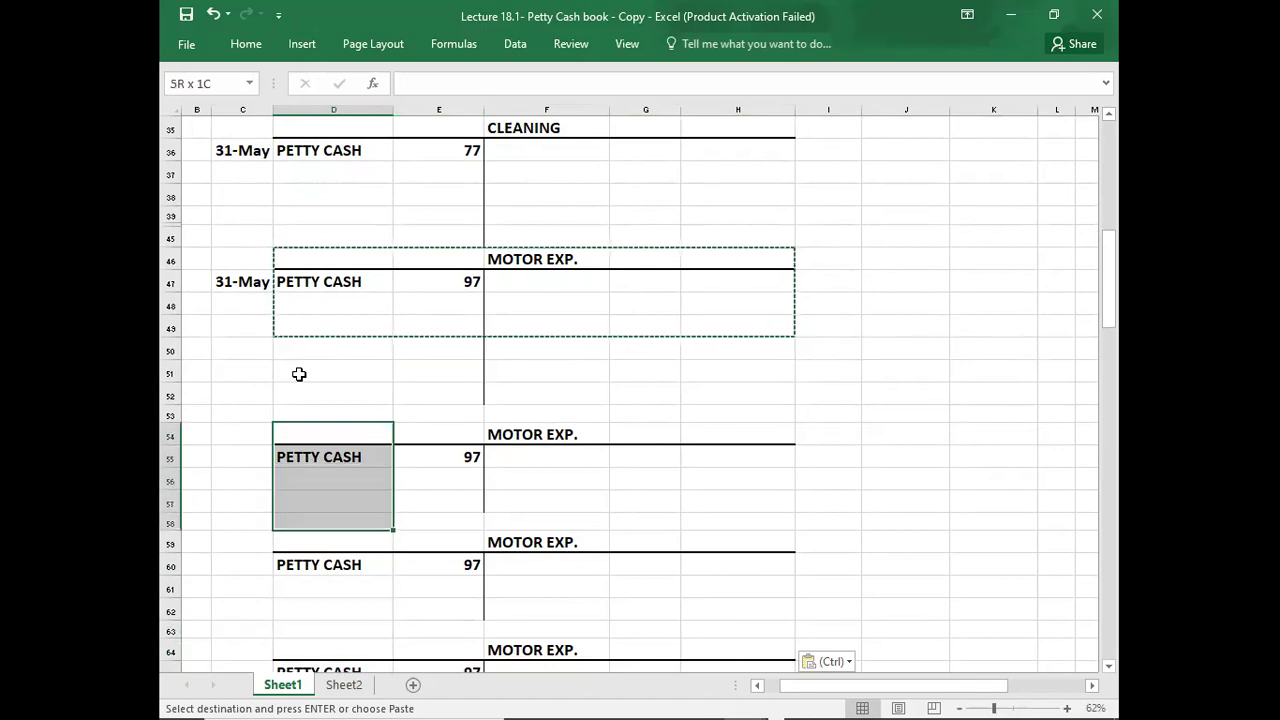
{"action": "key", "text": "shift+Right"}
{"action": "key", "text": "shift+Right"}
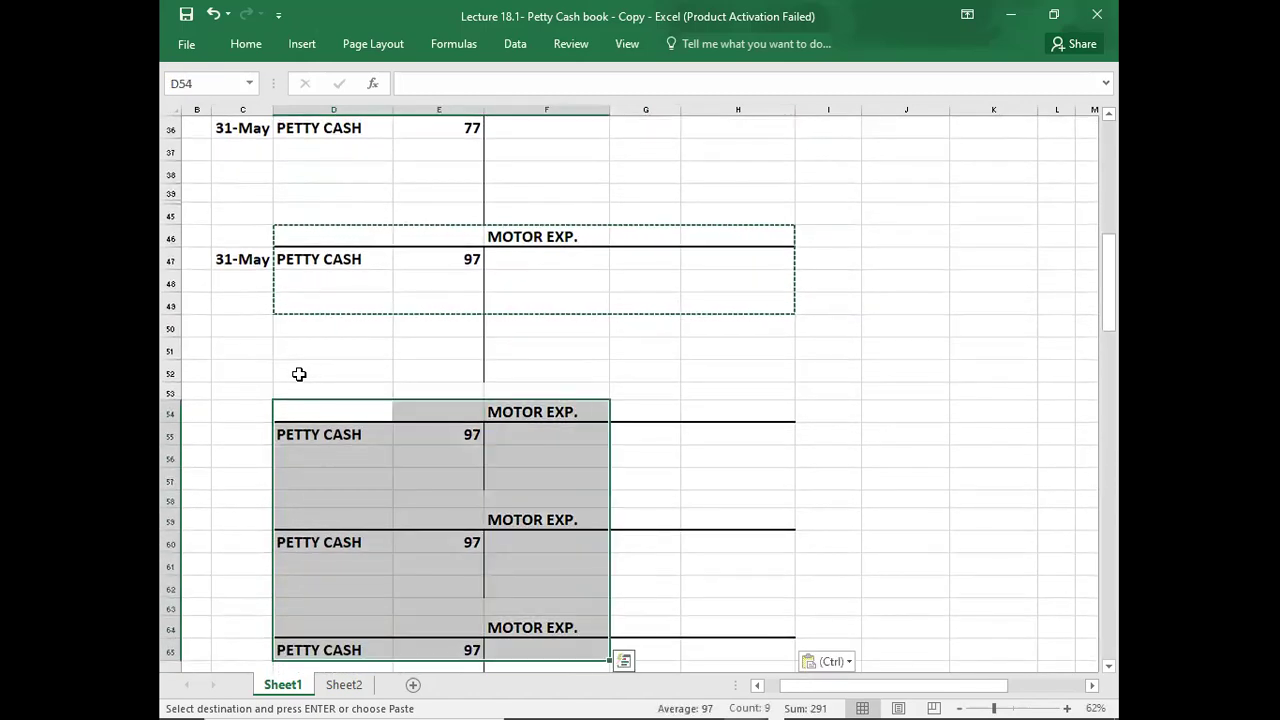
{"action": "key", "text": "Delete"}
{"action": "key", "text": "Right"}
{"action": "key", "text": "Right"}
{"action": "key", "text": "Left"}
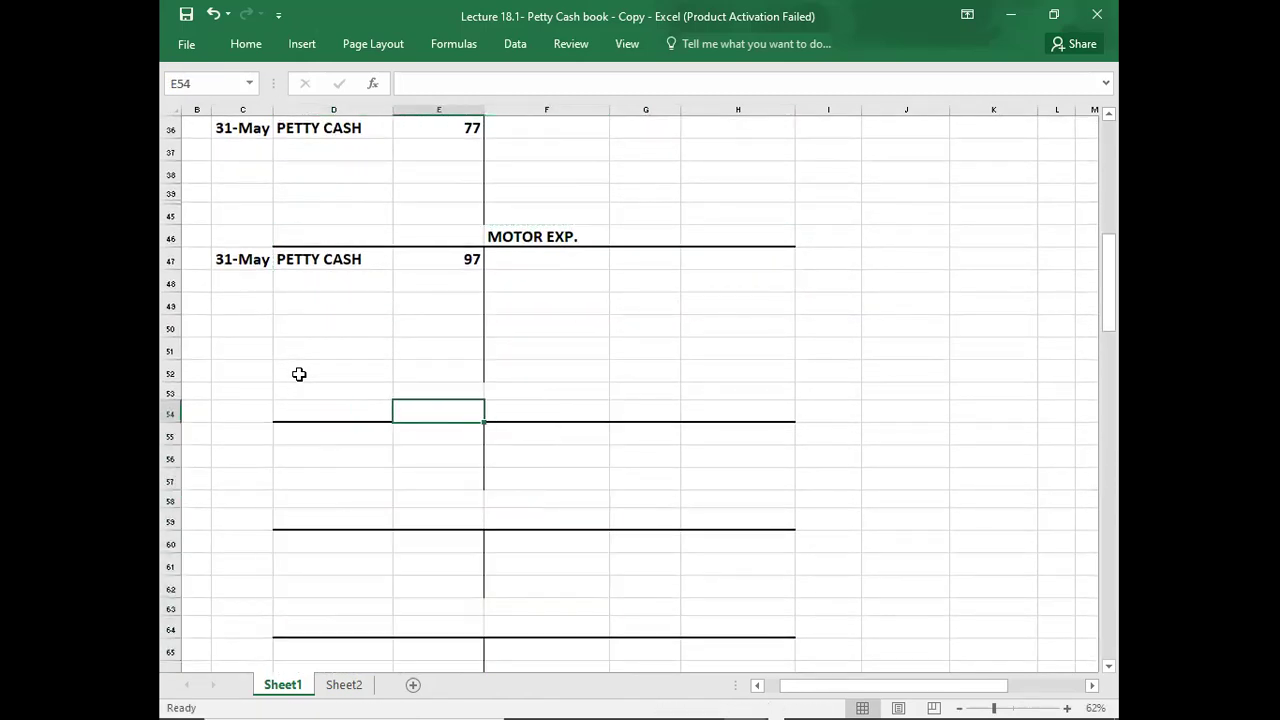
Review the sheet above the blank T-accounts for the names of the remaining expense accounts.
{"action": "key", "text": "alt+Tab"}
{"action": "key", "text": "alt+Tab"}
{"action": "key", "text": "Up"}
{"action": "key", "text": "Up"}
{"action": "key", "text": "Up"}
{"action": "key", "text": "Up"}
{"action": "key", "text": "Up"}
{"action": "key", "text": "Up"}
{"action": "key", "text": "Up"}
{"action": "key", "text": "Up"}
{"action": "key", "text": "Up"}
{"action": "key", "text": "Up"}
{"action": "key", "text": "Up"}
{"action": "key", "text": "Up"}
{"action": "key", "text": "Up"}
{"action": "key", "text": "Up"}
{"action": "key", "text": "Up"}
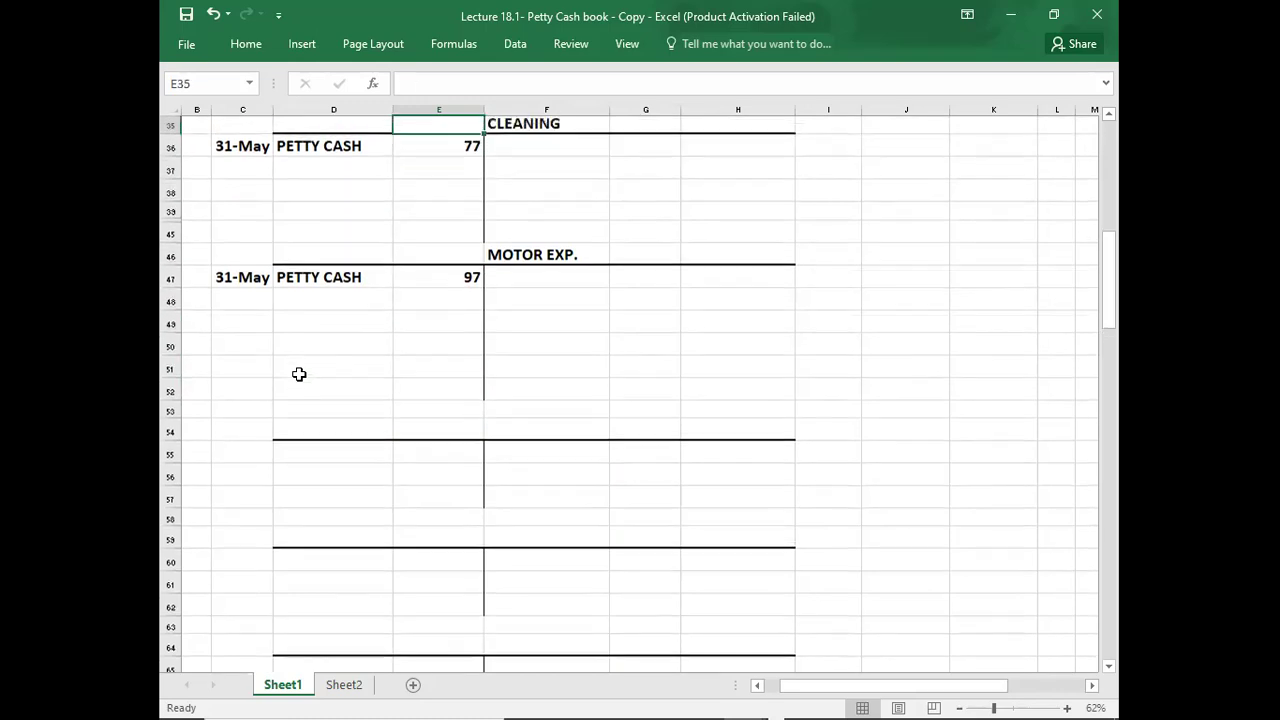
Title the first blank T-account POSTAGE in F54.
{"action": "key", "text": "Down"}
{"action": "key", "text": "Down"}
{"action": "key", "text": "Down"}
{"action": "key", "text": "Down"}
{"action": "key", "text": "Down"}
{"action": "key", "text": "Down"}
{"action": "key", "text": "Down"}
{"action": "key", "text": "Down"}
{"action": "key", "text": "Down"}
{"action": "key", "text": "Down"}
{"action": "key", "text": "Down"}
{"action": "key", "text": "Down"}
{"action": "key", "text": "Down"}
{"action": "key", "text": "Down"}
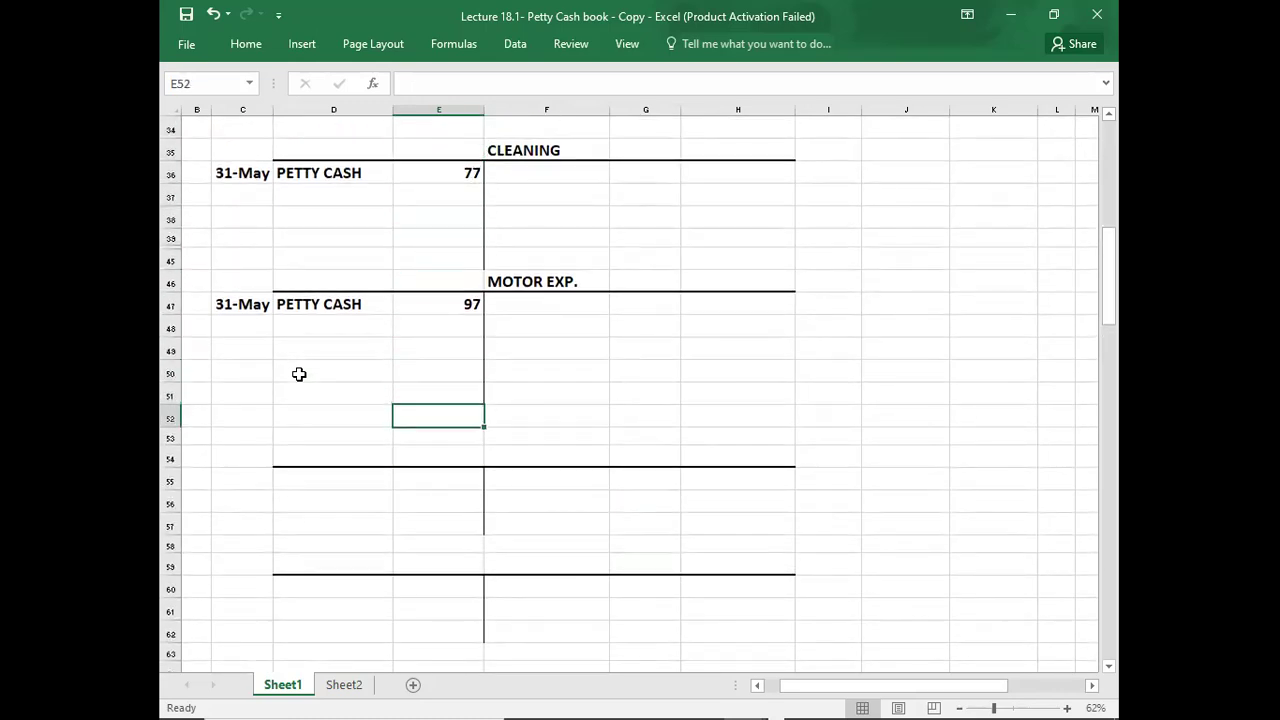
{"action": "key", "text": "Down"}
{"action": "key", "text": "Right"}
{"action": "type", "text": "POS"}
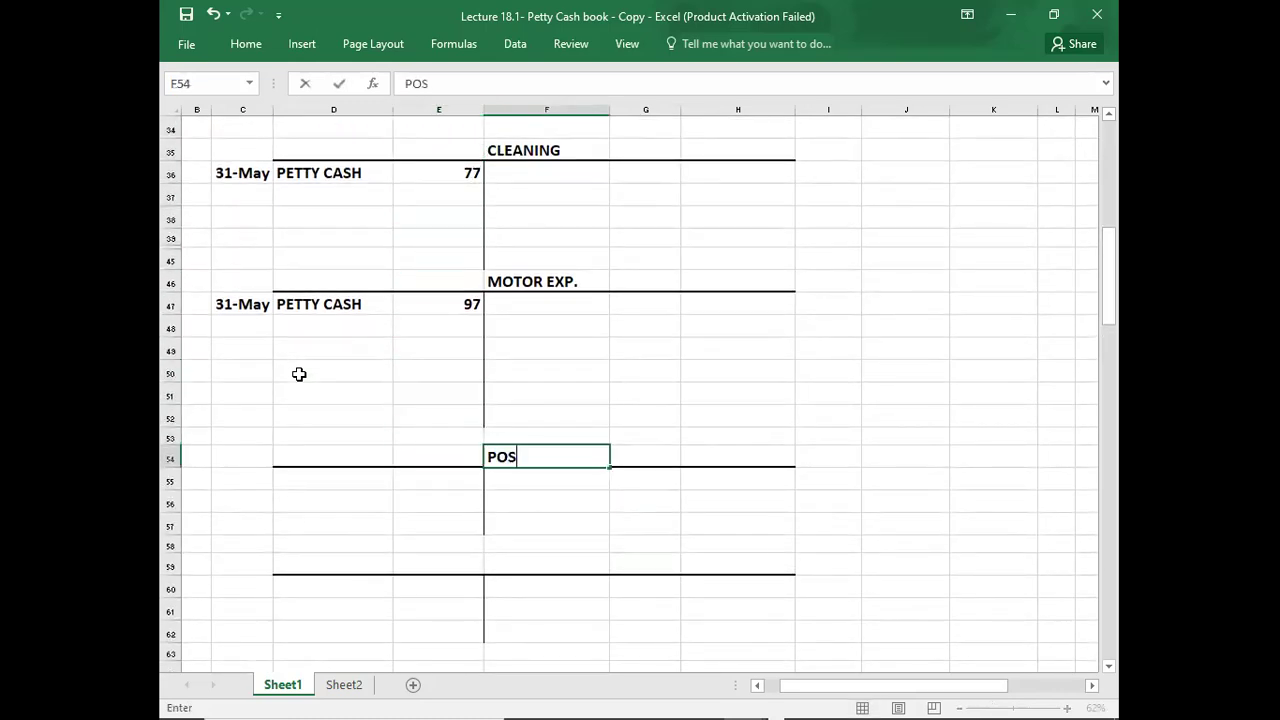
{"action": "type", "text": "TAGE"}
{"action": "key", "text": "Return"}
Title the second blank T-account STATIONERY in F59.
{"action": "key", "text": "Down"}
{"action": "key", "text": "Down"}
{"action": "key", "text": "Down"}
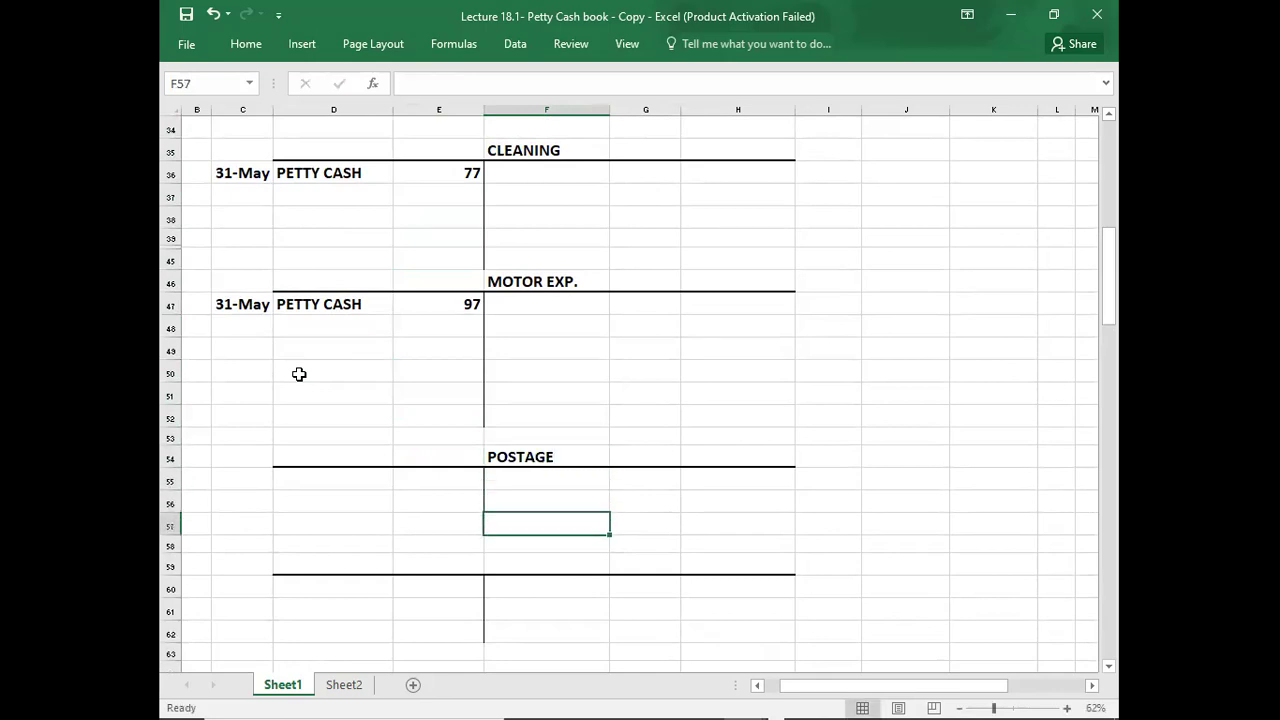
{"action": "key", "text": "Down"}
{"action": "type", "text": "STA"}
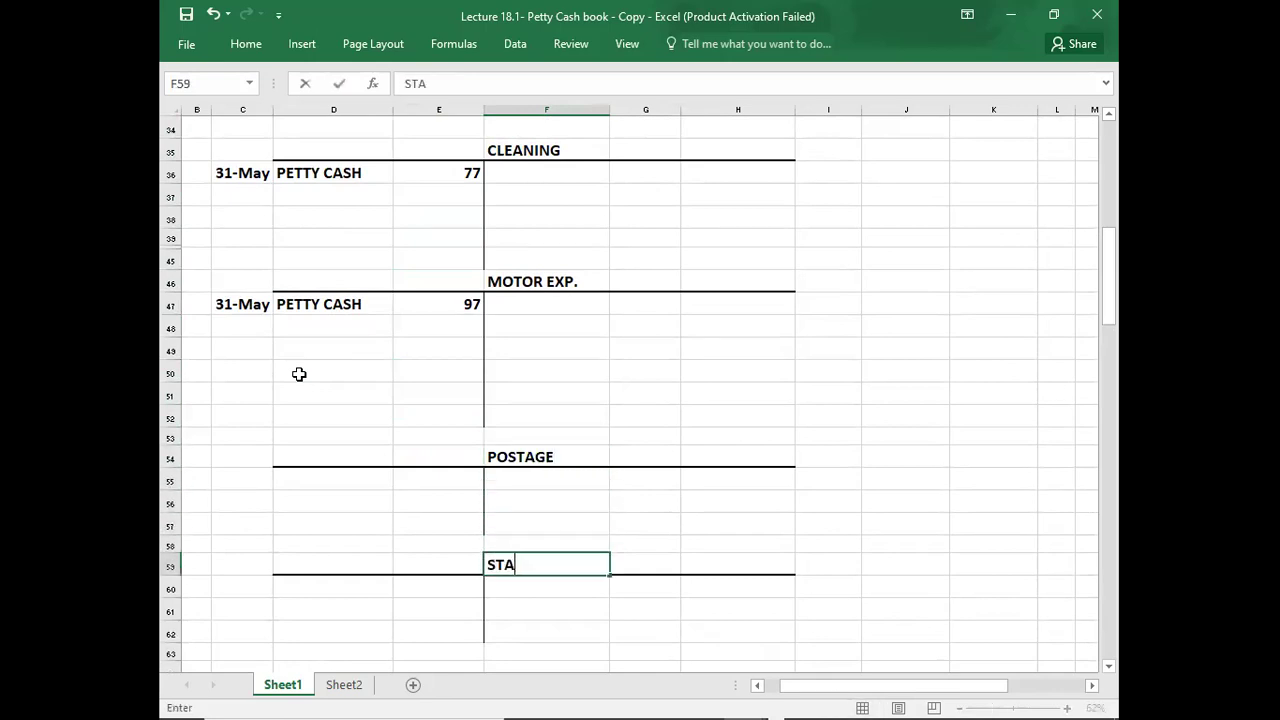
{"action": "type", "text": "TIONERY"}
{"action": "key", "text": "Return"}
Title the third blank T-account TRAVELLING in F64.
{"action": "key", "text": "Down"}
{"action": "key", "text": "Down"}
{"action": "key", "text": "Down"}
{"action": "key", "text": "Down"}
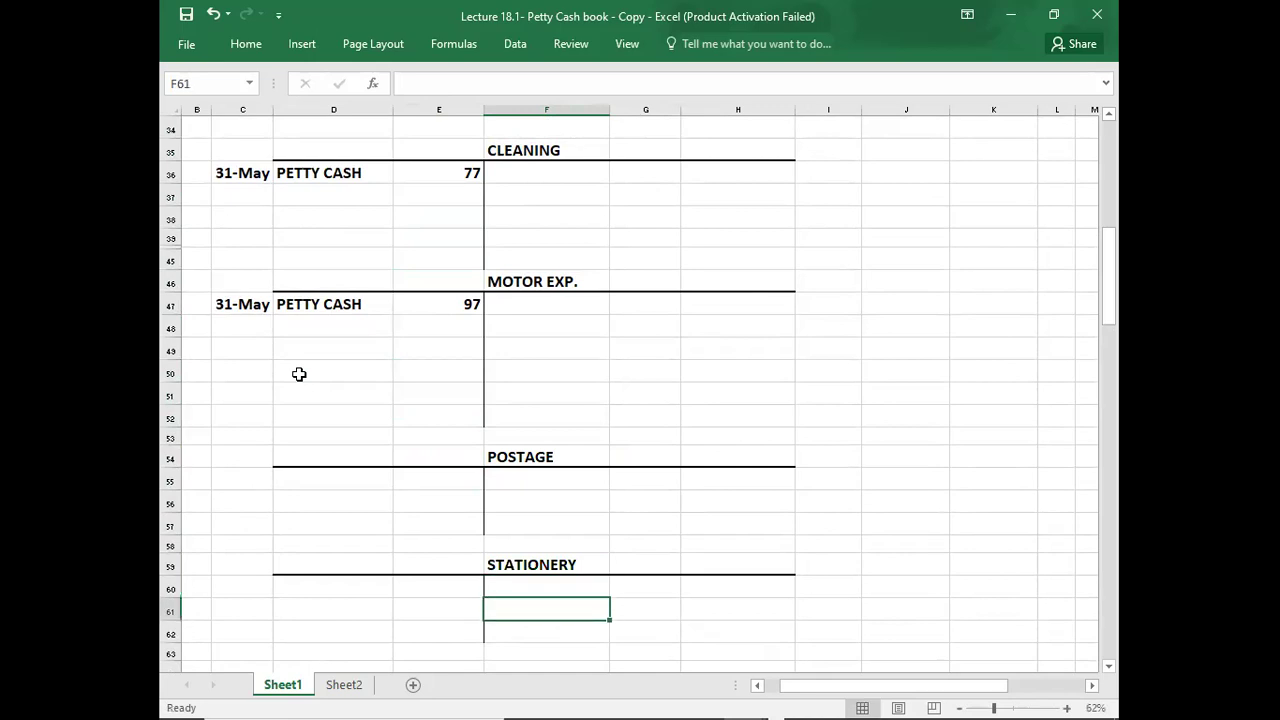
{"action": "type", "text": "T"}
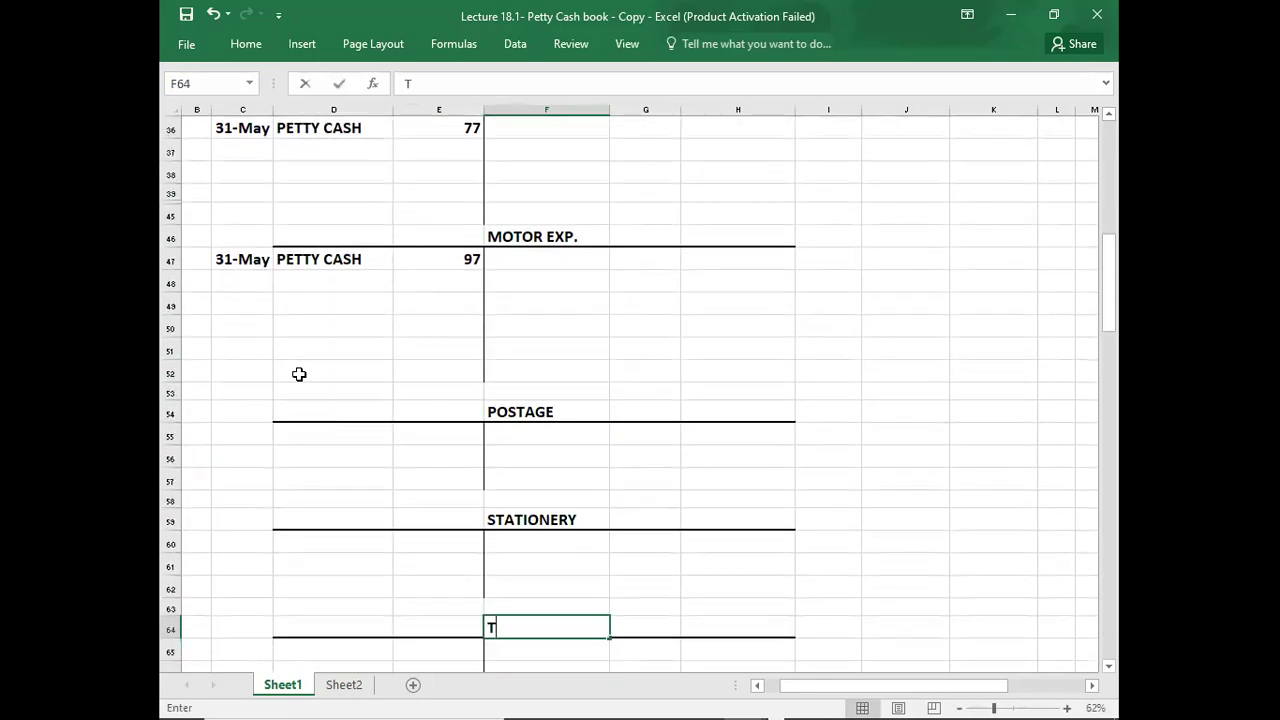
{"action": "type", "text": "RAVELLING"}
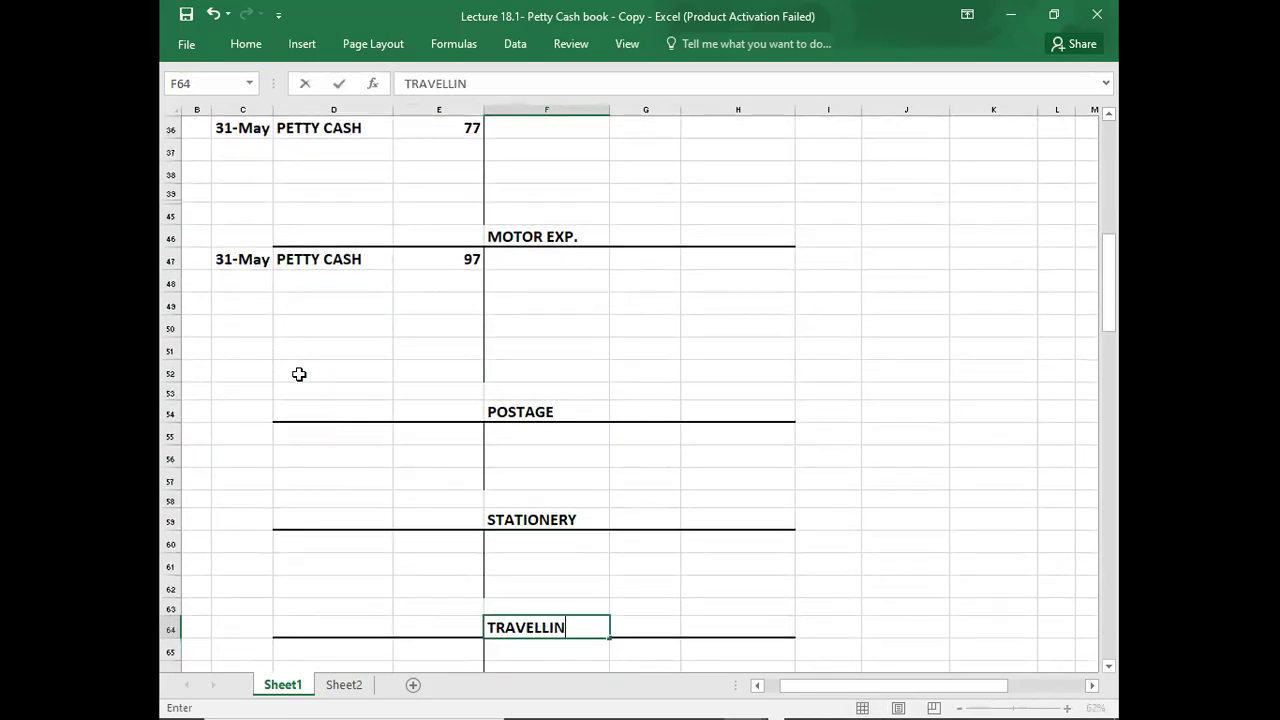
Check the petty cash book's analysis columns for the monthly totals of postage, stationery and travelling in row 23.
{"action": "key", "text": "Up"}
{"action": "key", "text": "Up"}
{"action": "key", "text": "Up"}
{"action": "key", "text": "Up"}
{"action": "key", "text": "Up"}
{"action": "key", "text": "Up"}
{"action": "key", "text": "Up"}
{"action": "key", "text": "Up"}
{"action": "key", "text": "Up"}
{"action": "key", "text": "Up"}
{"action": "key", "text": "Up"}
{"action": "key", "text": "Up"}
{"action": "key", "text": "Up"}
{"action": "key", "text": "Up"}
{"action": "key", "text": "Up"}
{"action": "key", "text": "Up"}
{"action": "key", "text": "Up"}
{"action": "key", "text": "Up"}
{"action": "key", "text": "Up"}
{"action": "key", "text": "Up"}
{"action": "key", "text": "Up"}
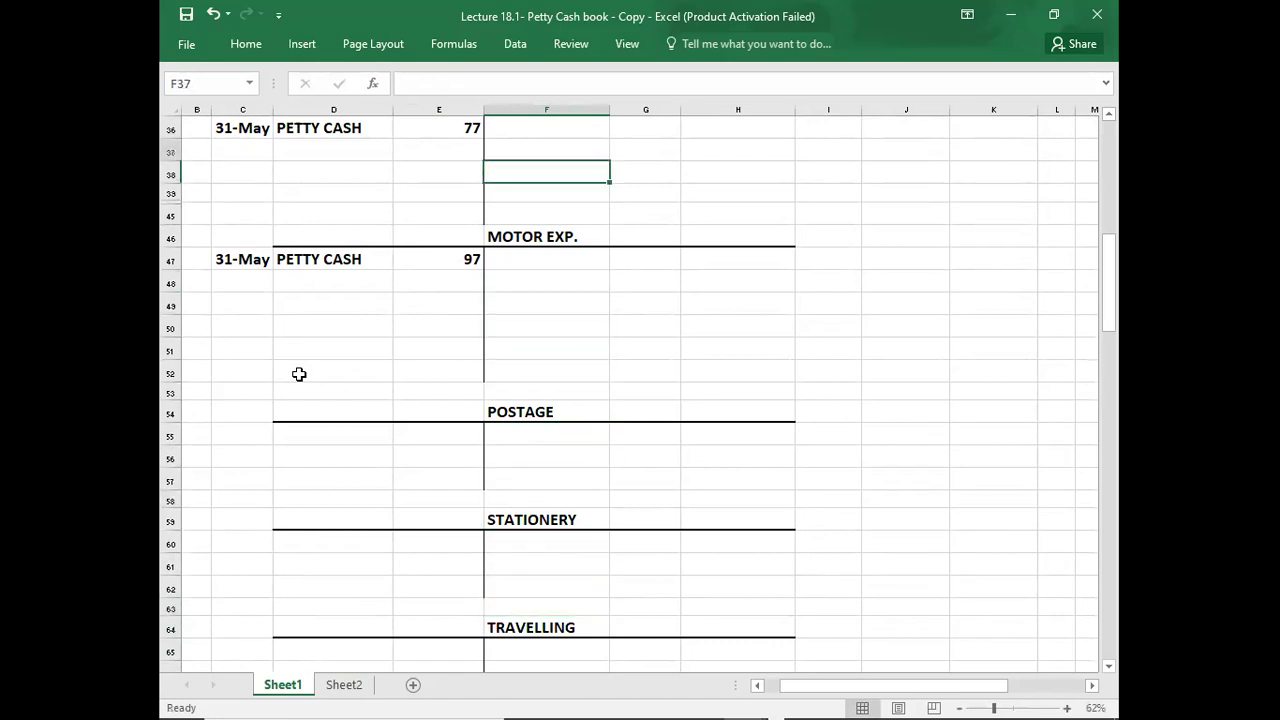
{"action": "key", "text": "Up"}
{"action": "key", "text": "Up"}
{"action": "key", "text": "Up"}
{"action": "key", "text": "Up"}
{"action": "key", "text": "Up"}
{"action": "key", "text": "Up"}
{"action": "key", "text": "Up"}
{"action": "key", "text": "Up"}
{"action": "key", "text": "Up"}
{"action": "key", "text": "Up"}
{"action": "key", "text": "Up"}
{"action": "key", "text": "Up"}
{"action": "key", "text": "Up"}
{"action": "key", "text": "Up"}
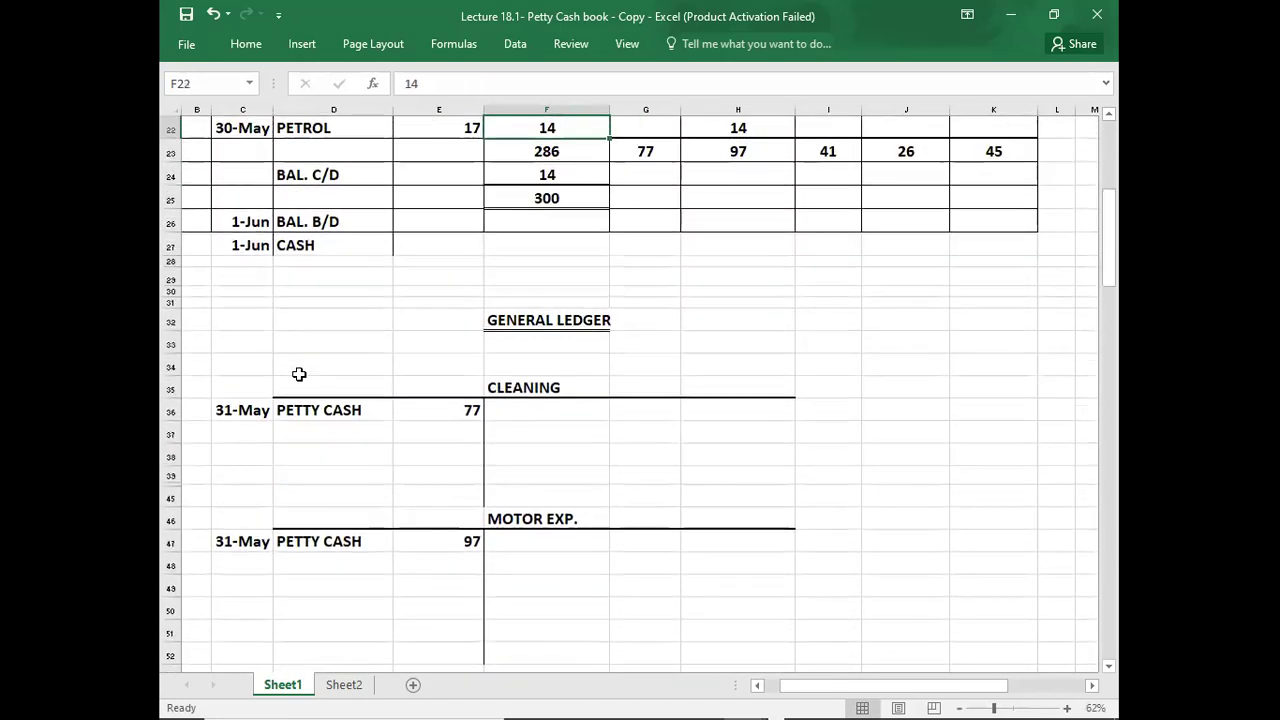
{"action": "key", "text": "Up"}
{"action": "key", "text": "Up"}
{"action": "key", "text": "Up"}
{"action": "key", "text": "Up"}
{"action": "key", "text": "Up"}
{"action": "key", "text": "Up"}
{"action": "key", "text": "Up"}
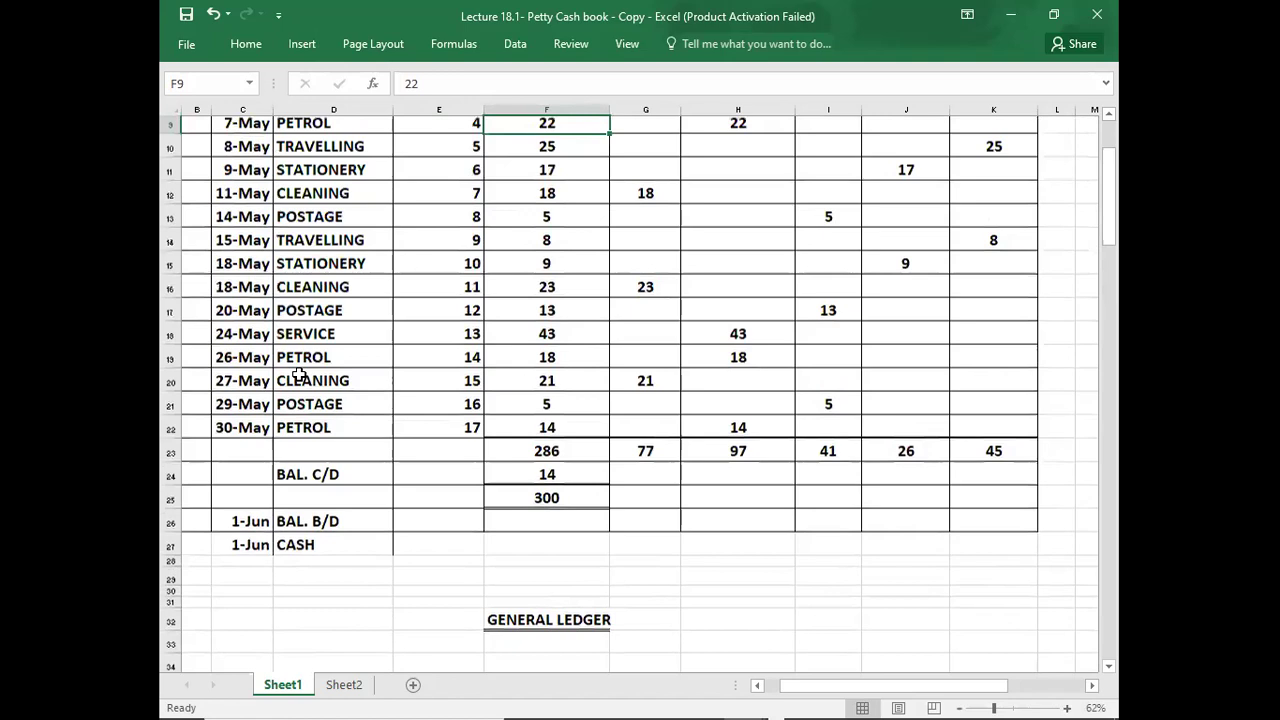
{"action": "key", "text": "Right"}
{"action": "key", "text": "Right"}
{"action": "key", "text": "Right"}
{"action": "key", "text": "Right"}
{"action": "key", "text": "Down"}
{"action": "key", "text": "Down"}
{"action": "key", "text": "Down"}
{"action": "key", "text": "Down"}
{"action": "key", "text": "Down"}
{"action": "key", "text": "Down"}
{"action": "key", "text": "Down"}
{"action": "key", "text": "Down"}
{"action": "key", "text": "Down"}
{"action": "key", "text": "Down"}
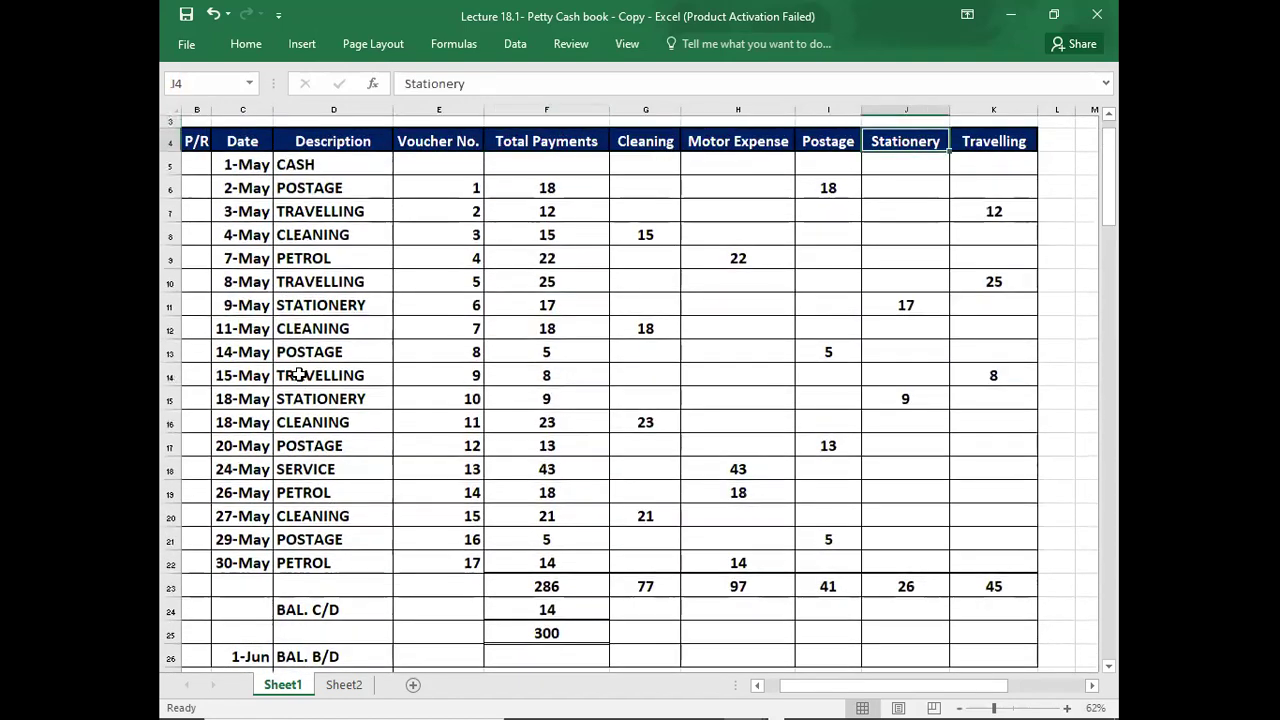
{"action": "key", "text": "Down"}
{"action": "key", "text": "Down"}
{"action": "key", "text": "Down"}
{"action": "key", "text": "Down"}
{"action": "key", "text": "Down"}
{"action": "key", "text": "Down"}
{"action": "key", "text": "Down"}
{"action": "key", "text": "Down"}
{"action": "key", "text": "Down"}
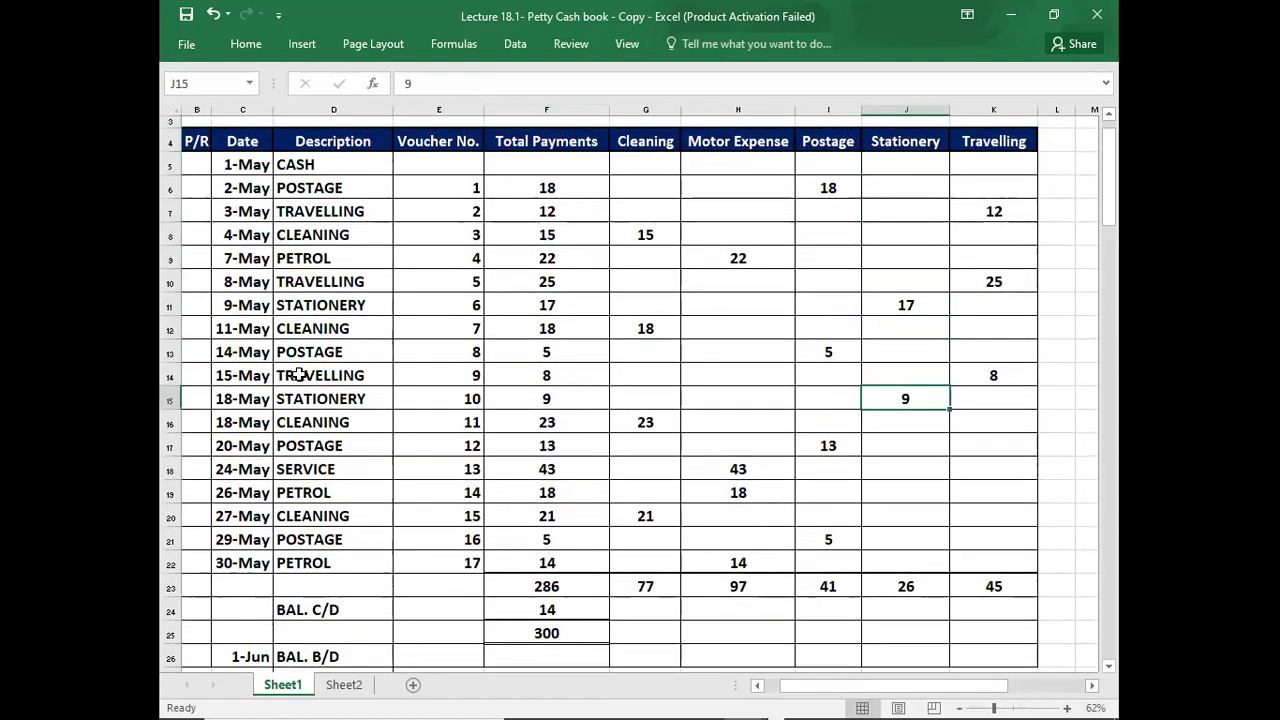
{"action": "key", "text": "Down"}
{"action": "key", "text": "Down"}
{"action": "key", "text": "Down"}
{"action": "key", "text": "Down"}
{"action": "key", "text": "Down"}
{"action": "key", "text": "Down"}
{"action": "key", "text": "Down"}
{"action": "key", "text": "Down"}
{"action": "key", "text": "Down"}
{"action": "key", "text": "Down"}
{"action": "key", "text": "Down"}
{"action": "key", "text": "Down"}
{"action": "key", "text": "Down"}
{"action": "key", "text": "Down"}
{"action": "key", "text": "Down"}
{"action": "key", "text": "Down"}
{"action": "key", "text": "Down"}
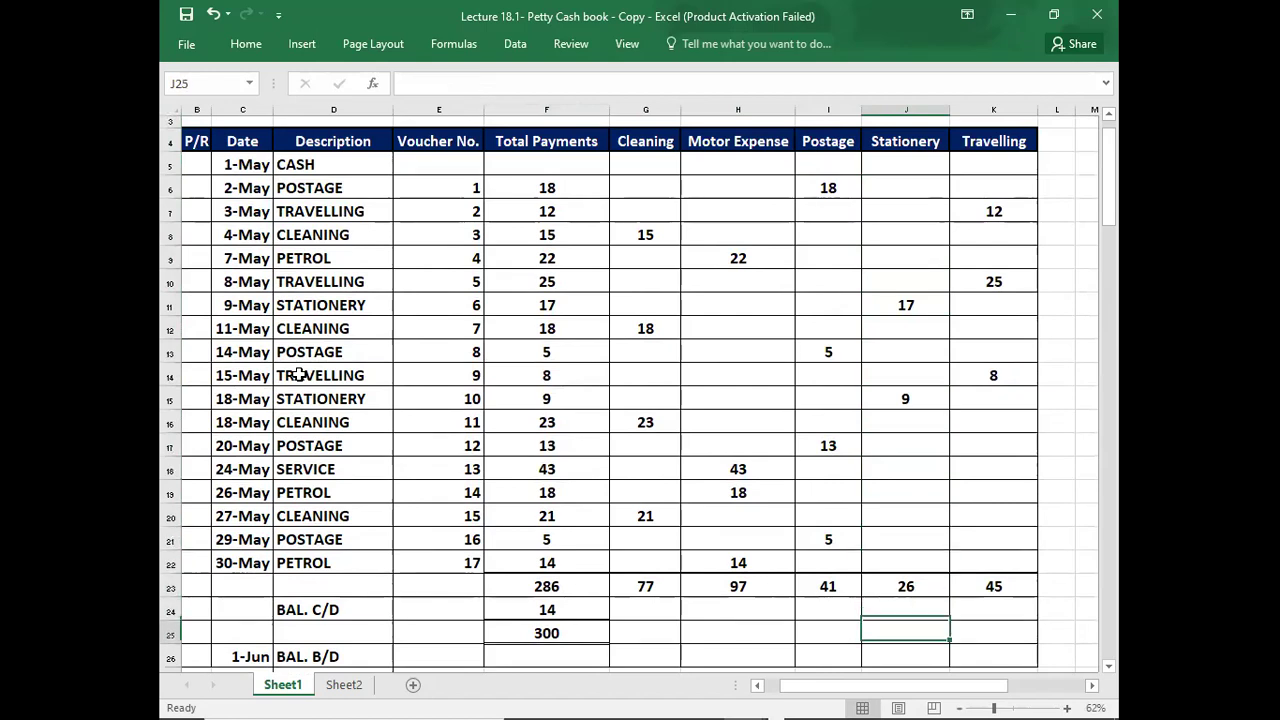
{"action": "key", "text": "Down"}
{"action": "key", "text": "Down"}
{"action": "key", "text": "Down"}
{"action": "key", "text": "Down"}
{"action": "key", "text": "Down"}
{"action": "key", "text": "Down"}
{"action": "key", "text": "Down"}
{"action": "key", "text": "Down"}
{"action": "key", "text": "Down"}
{"action": "key", "text": "Down"}
{"action": "key", "text": "Down"}
{"action": "key", "text": "Down"}
{"action": "key", "text": "Down"}
{"action": "key", "text": "Down"}
{"action": "key", "text": "Down"}
{"action": "key", "text": "Down"}
{"action": "key", "text": "Down"}
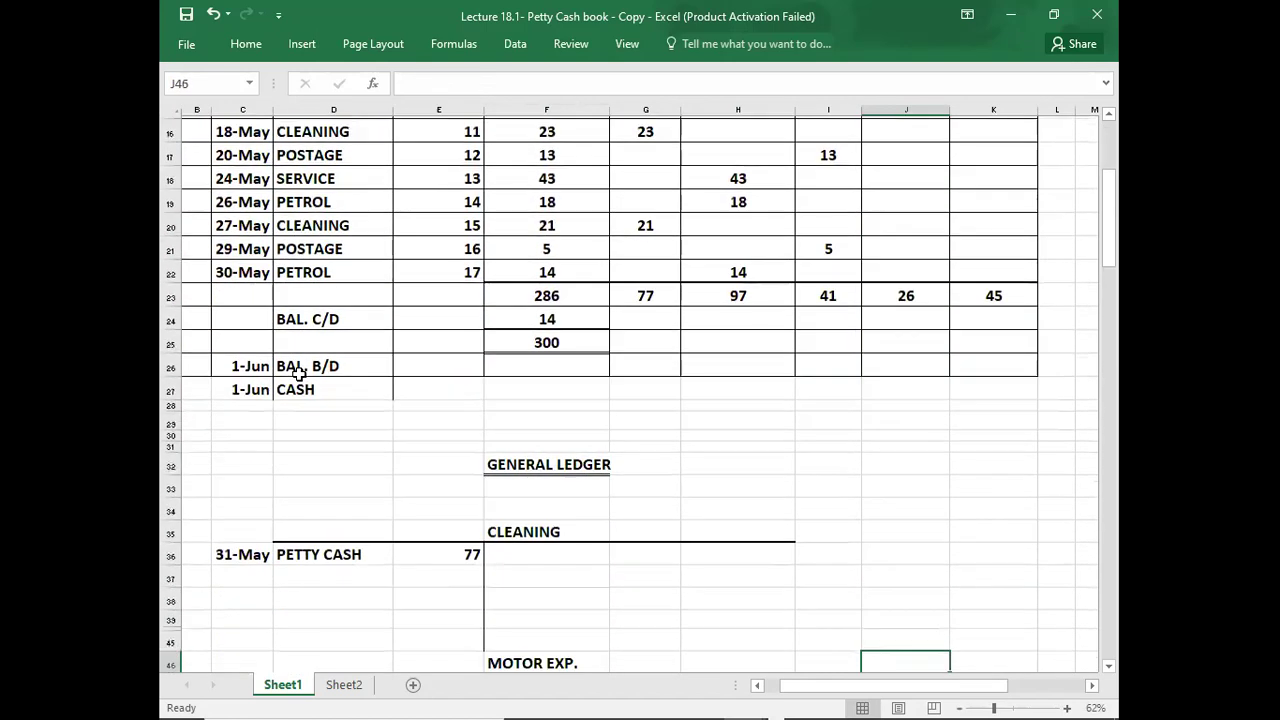
{"action": "key", "text": "Down"}
{"action": "key", "text": "Down"}
{"action": "key", "text": "Down"}
{"action": "key", "text": "Down"}
{"action": "key", "text": "Down"}
{"action": "key", "text": "Down"}
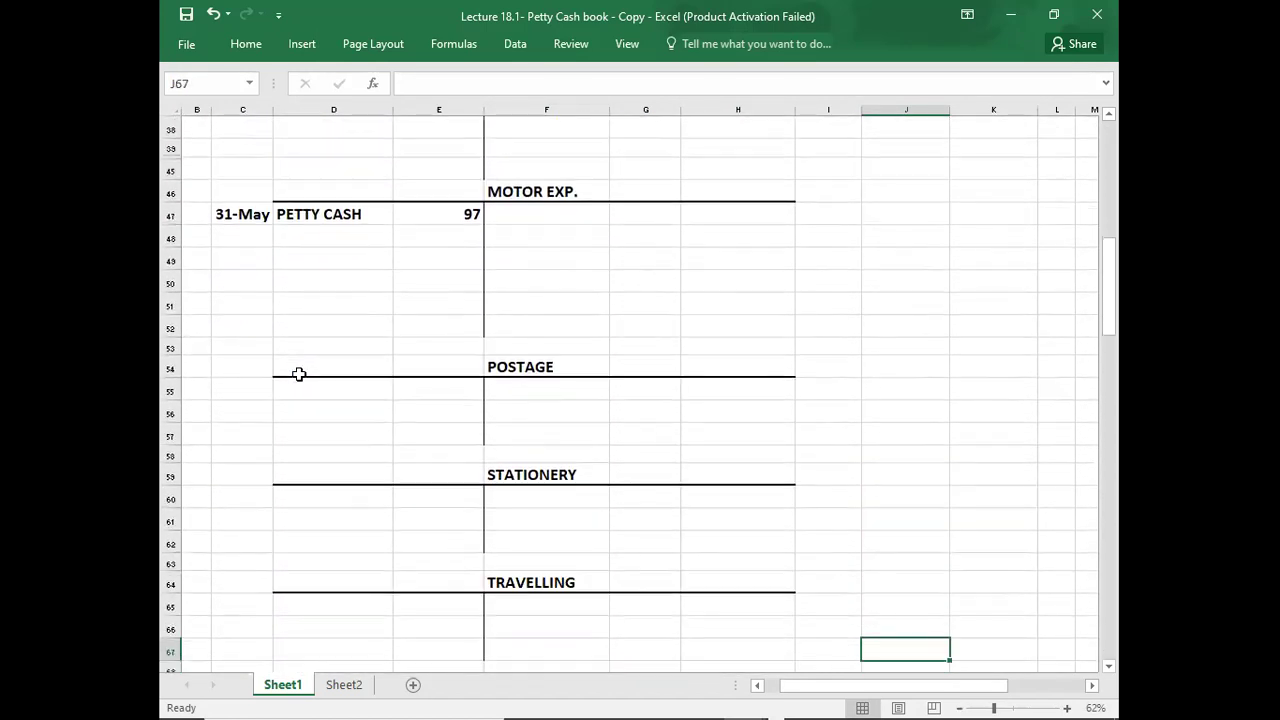
Post 41 as the debit amount of the POSTAGE account in E55.
{"action": "left_click", "coordinate": [451, 394]}
{"action": "type", "text": "41"}
{"action": "key", "text": "Return"}
{"action": "key", "text": "Down"}
{"action": "key", "text": "Down"}
{"action": "key", "text": "Down"}
{"action": "key", "text": "Down"}
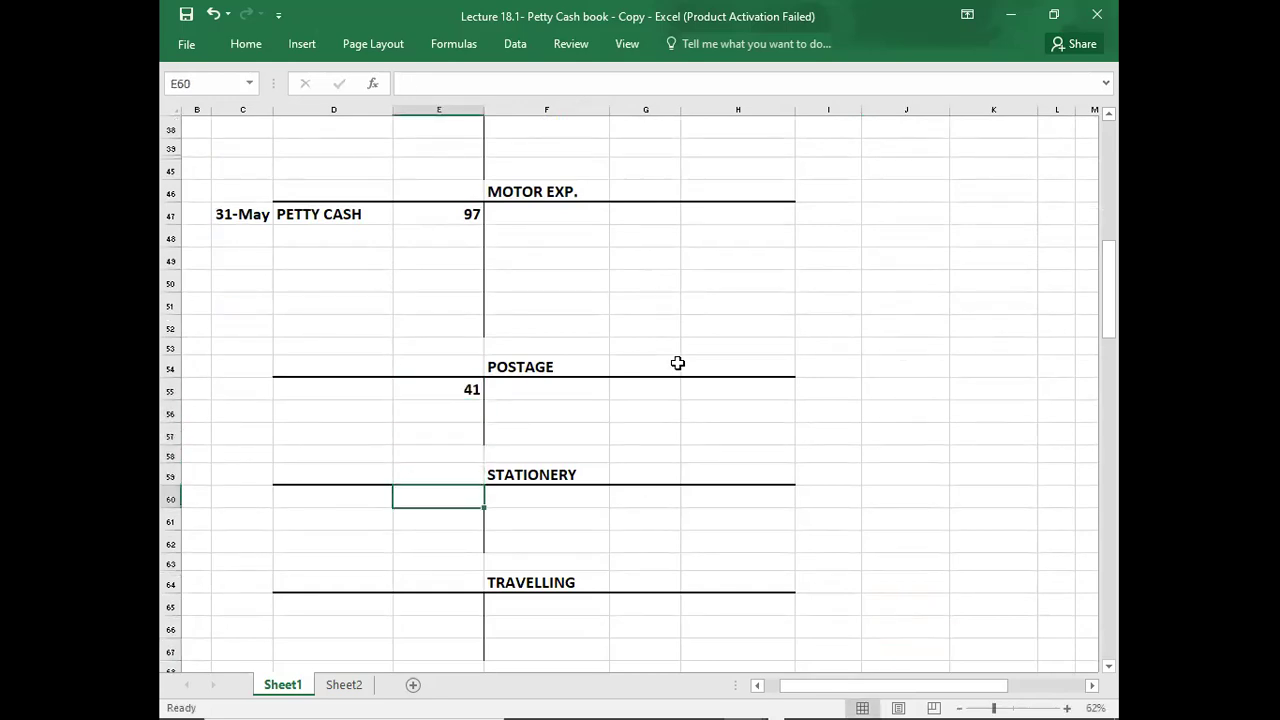
Enter 25 as the debit amount of the STATIONERY account in E60.
{"action": "type", "text": "25"}
{"action": "key", "text": "Return"}
{"action": "key", "text": "Down"}
{"action": "key", "text": "Down"}
{"action": "key", "text": "Down"}
{"action": "key", "text": "Down"}
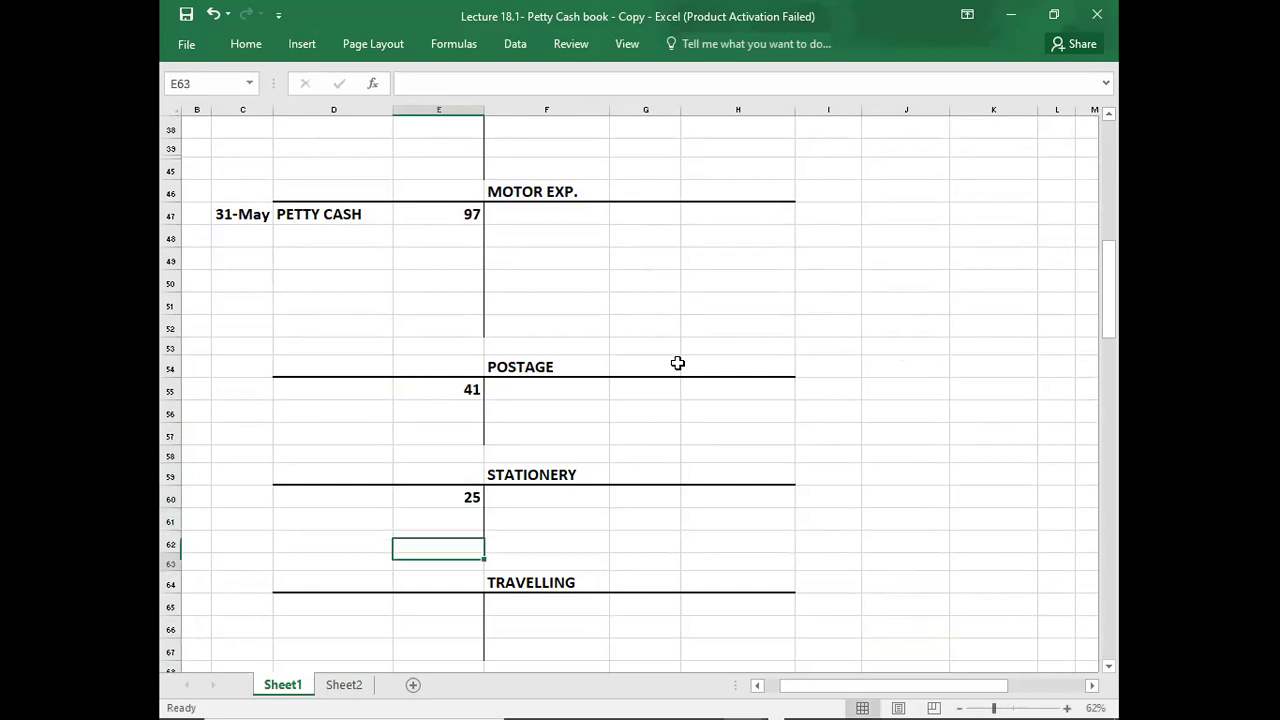
{"action": "key", "text": "Up"}
{"action": "key", "text": "Up"}
{"action": "key", "text": "Up"}
{"action": "key", "text": "Up"}
{"action": "key", "text": "Up"}
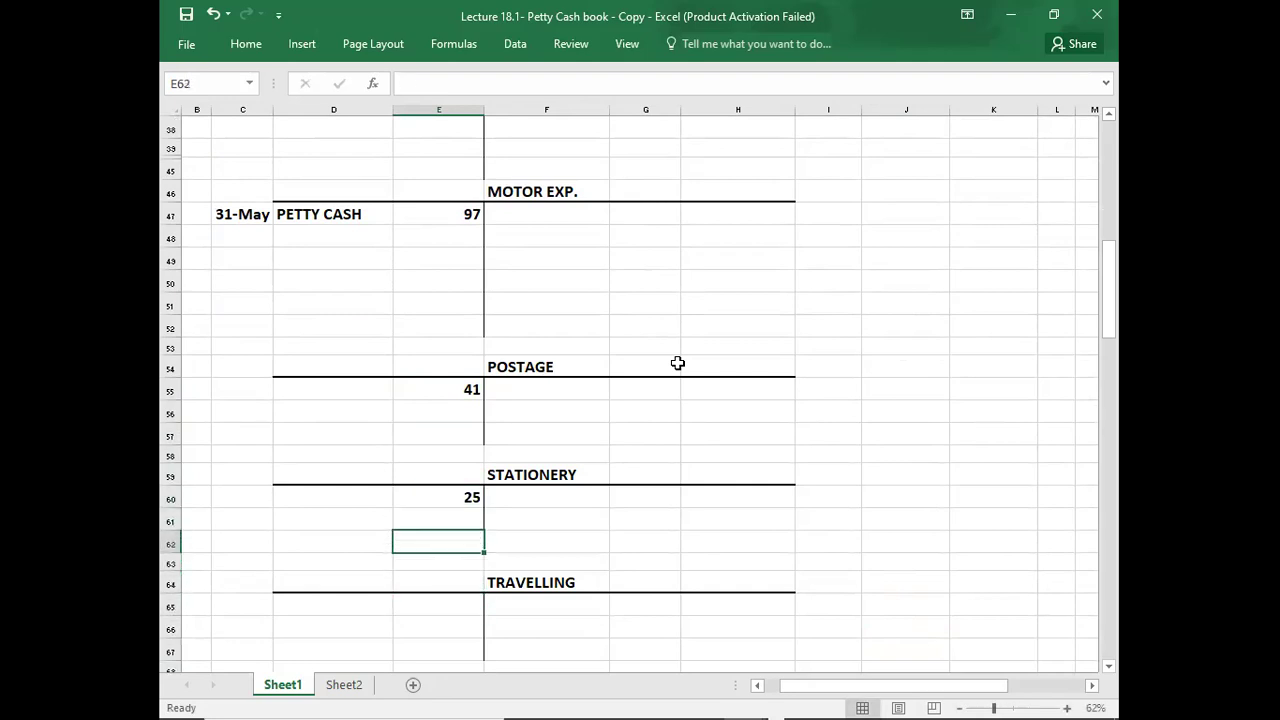
Post 26 as the debit amount of the STATIONERY account in E60 and 45 for TRAVELLING in E65.
{"action": "type", "text": "26"}
{"action": "key", "text": "Return"}
{"action": "key", "text": "Down"}
{"action": "key", "text": "Down"}
{"action": "key", "text": "Down"}
{"action": "key", "text": "Down"}
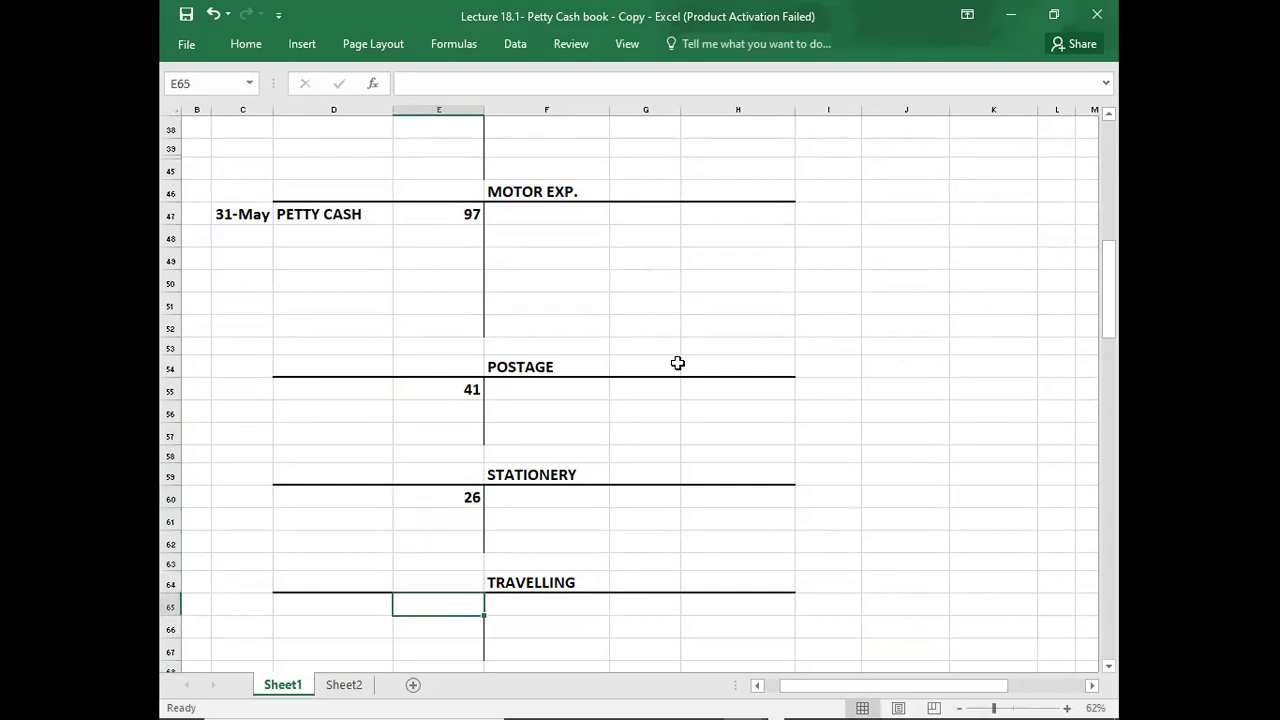
{"action": "type", "text": "45"}
Copy the 31-May date and PETTY CASH description from the MOTOR EXP. account in C47:D47 to the POSTAGE account's debit line in C55.
{"action": "key", "text": "Up"}
{"action": "key", "text": "Up"}
{"action": "key", "text": "Up"}
{"action": "key", "text": "Up"}
{"action": "key", "text": "Up"}
{"action": "key", "text": "Up"}
{"action": "key", "text": "Up"}
{"action": "key", "text": "Up"}
{"action": "key", "text": "Up"}
{"action": "key", "text": "Up"}
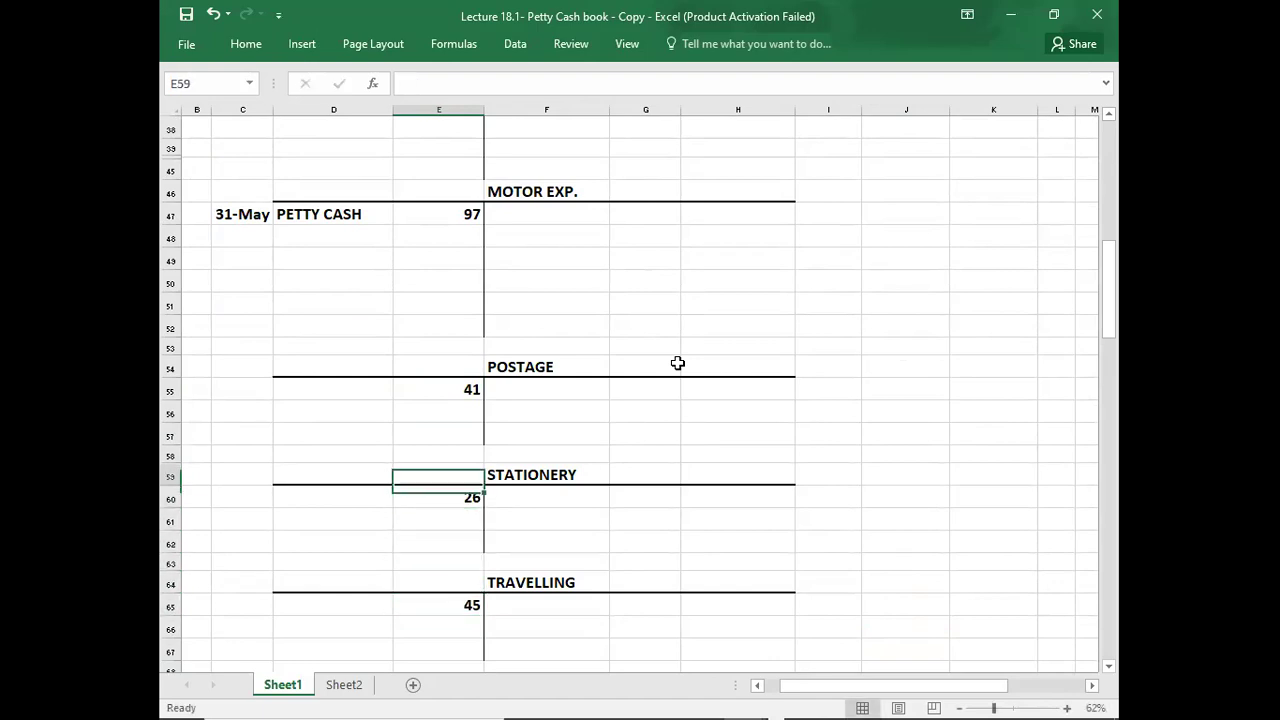
{"action": "key", "text": "Left"}
{"action": "key", "text": "Left"}
{"action": "key", "text": "Up"}
{"action": "key", "text": "Up"}
{"action": "key", "text": "Up"}
{"action": "key", "text": "Up"}
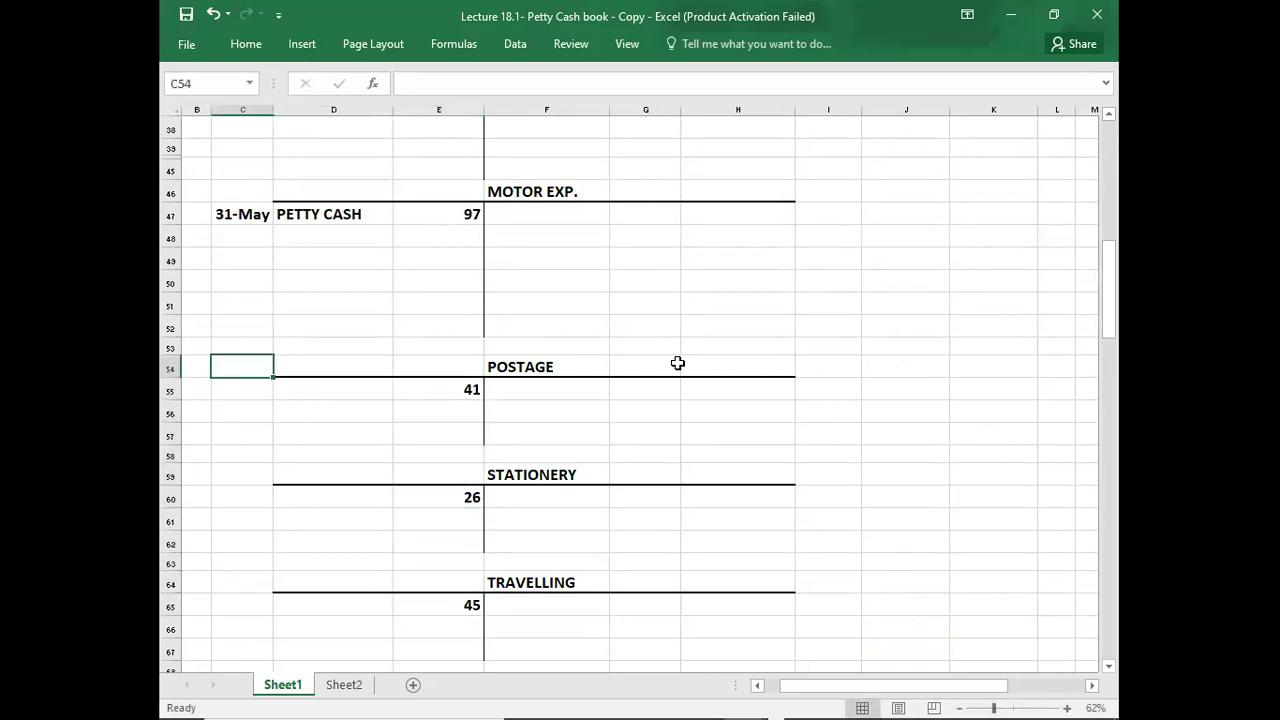
{"action": "key", "text": "Up"}
{"action": "key", "text": "Up"}
{"action": "key", "text": "Up"}
{"action": "key", "text": "Up"}
{"action": "key", "text": "shift+Right"}
{"action": "key", "text": "ctrl+c"}
{"action": "key", "text": "Down"}
{"action": "key", "text": "Down"}
{"action": "key", "text": "Down"}
{"action": "key", "text": "Down"}
{"action": "key", "text": "Down"}
{"action": "key", "text": "Down"}
{"action": "key", "text": "Down"}
{"action": "key", "text": "Down"}
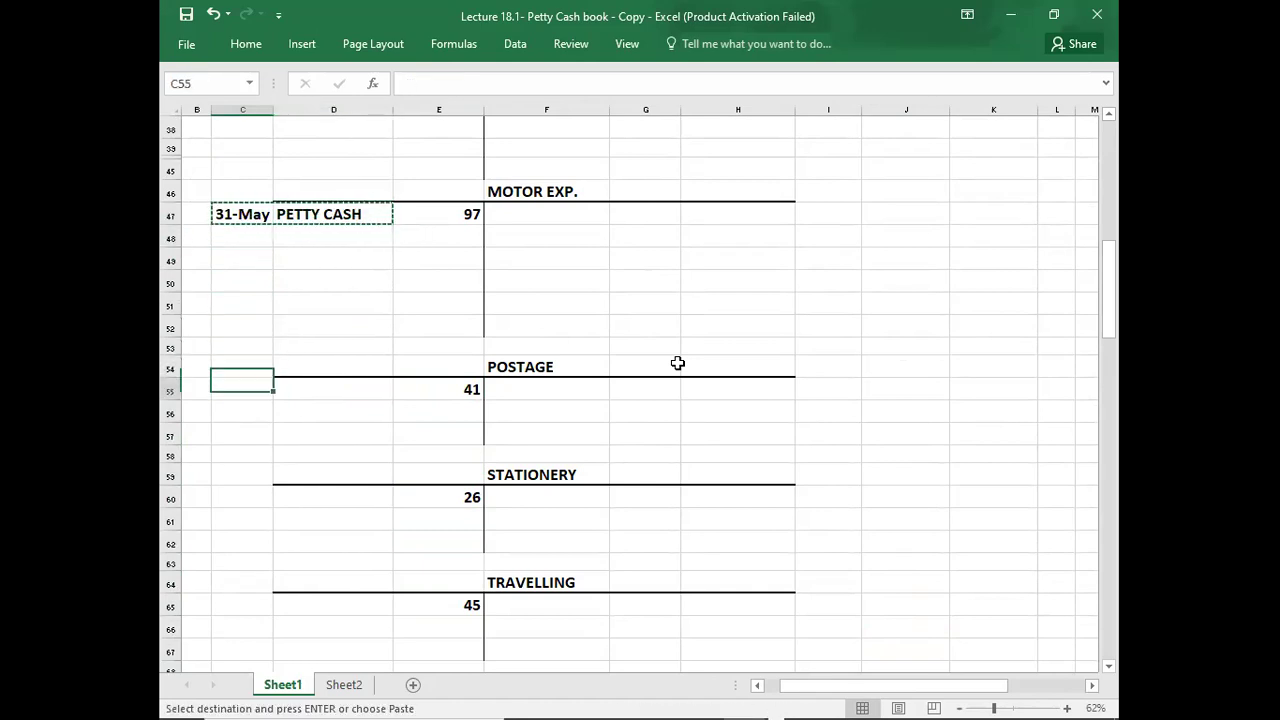
{"action": "key", "text": "ctrl+v"}
Paste the copied 31-May PETTY CASH entry into the STATIONERY account at C60 and the TRAVELLING account at C65.
{"action": "key", "text": "Down"}
{"action": "key", "text": "Down"}
{"action": "key", "text": "Down"}
{"action": "key", "text": "Down"}
{"action": "key", "text": "Down"}
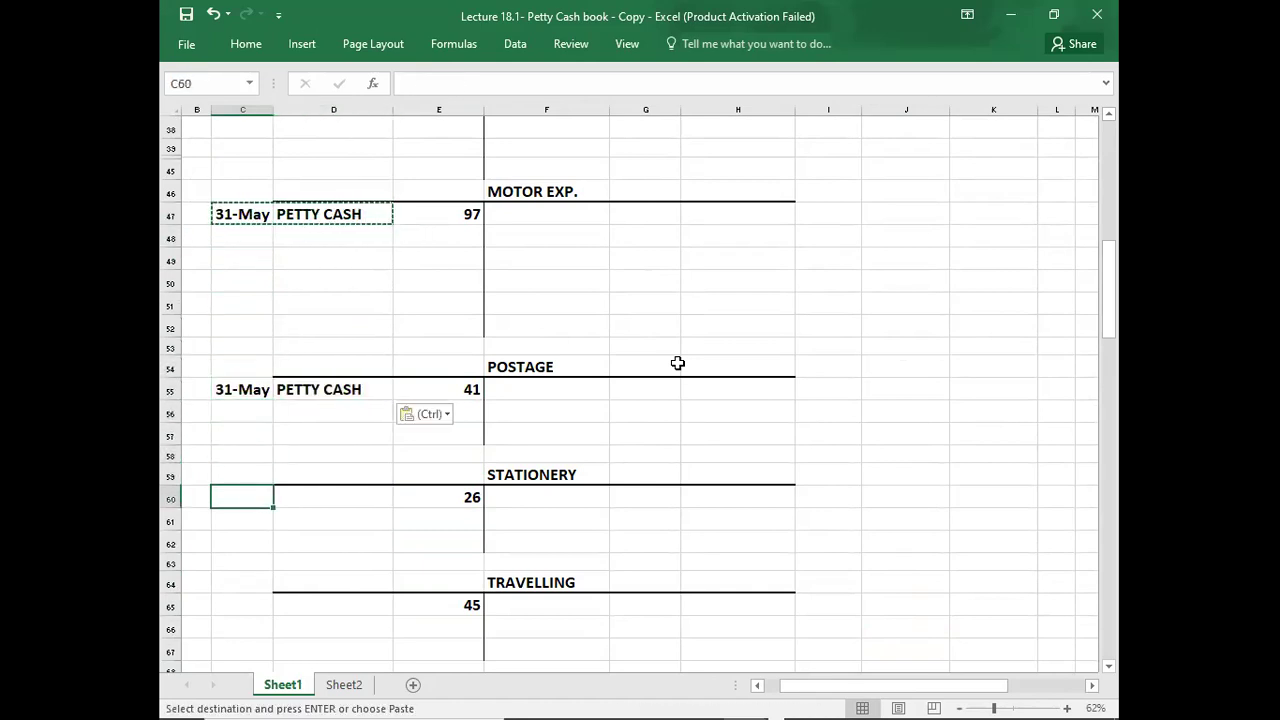
{"action": "key", "text": "ctrl+v"}
{"action": "key", "text": "Down"}
{"action": "key", "text": "Down"}
{"action": "key", "text": "Down"}
{"action": "key", "text": "Down"}
{"action": "key", "text": "Down"}
{"action": "key", "text": "ctrl+v"}
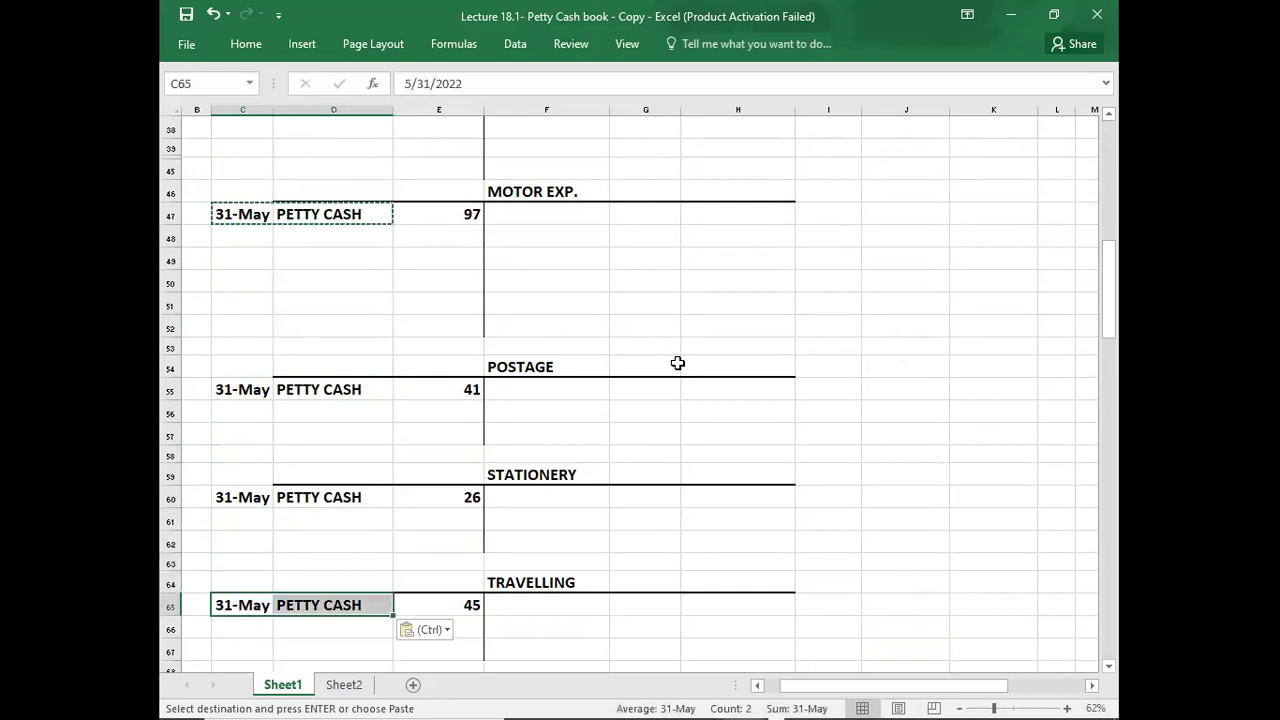
Delete the empty rows 50 to 52 between the MOTOR EXP. and POSTAGE accounts as entire rows.
{"action": "key", "text": "Up"}
{"action": "key", "text": "Up"}
{"action": "key", "text": "Up"}
{"action": "key", "text": "Up"}
{"action": "key", "text": "Up"}
{"action": "key", "text": "Up"}
{"action": "key", "text": "Up"}
{"action": "key", "text": "Up"}
{"action": "key", "text": "Up"}
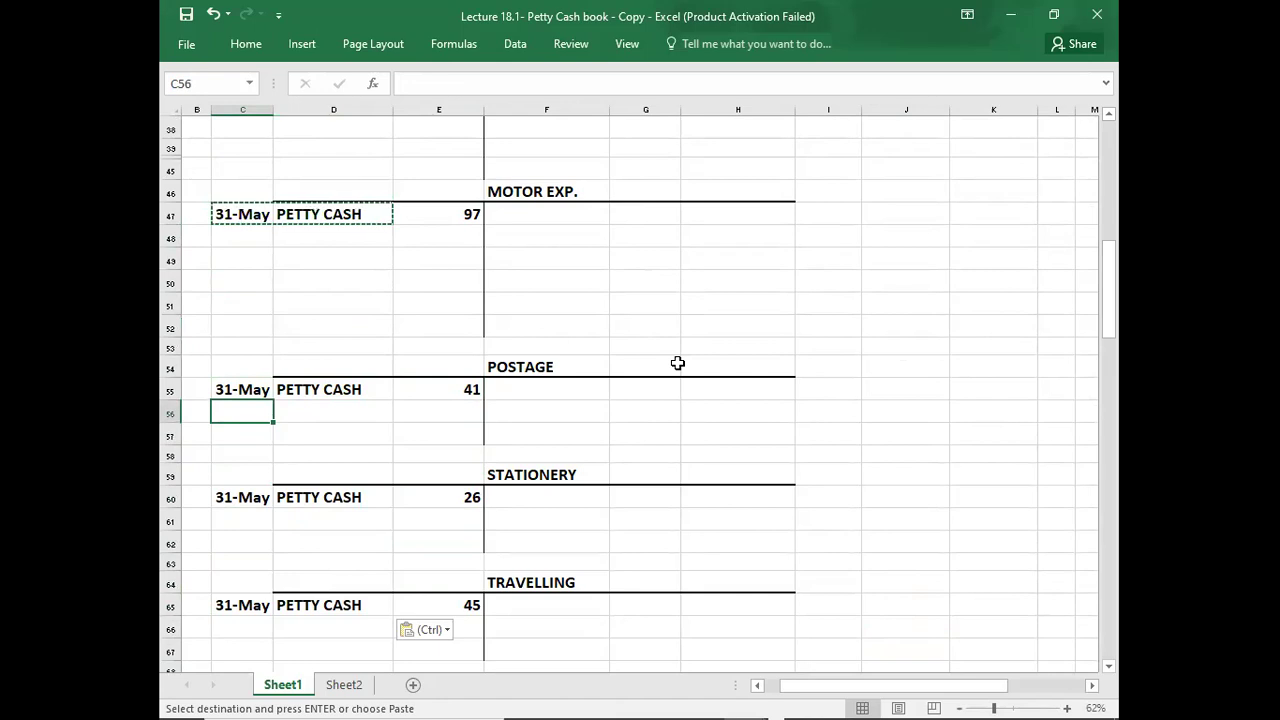
{"action": "left_click", "coordinate": [200, 258]}
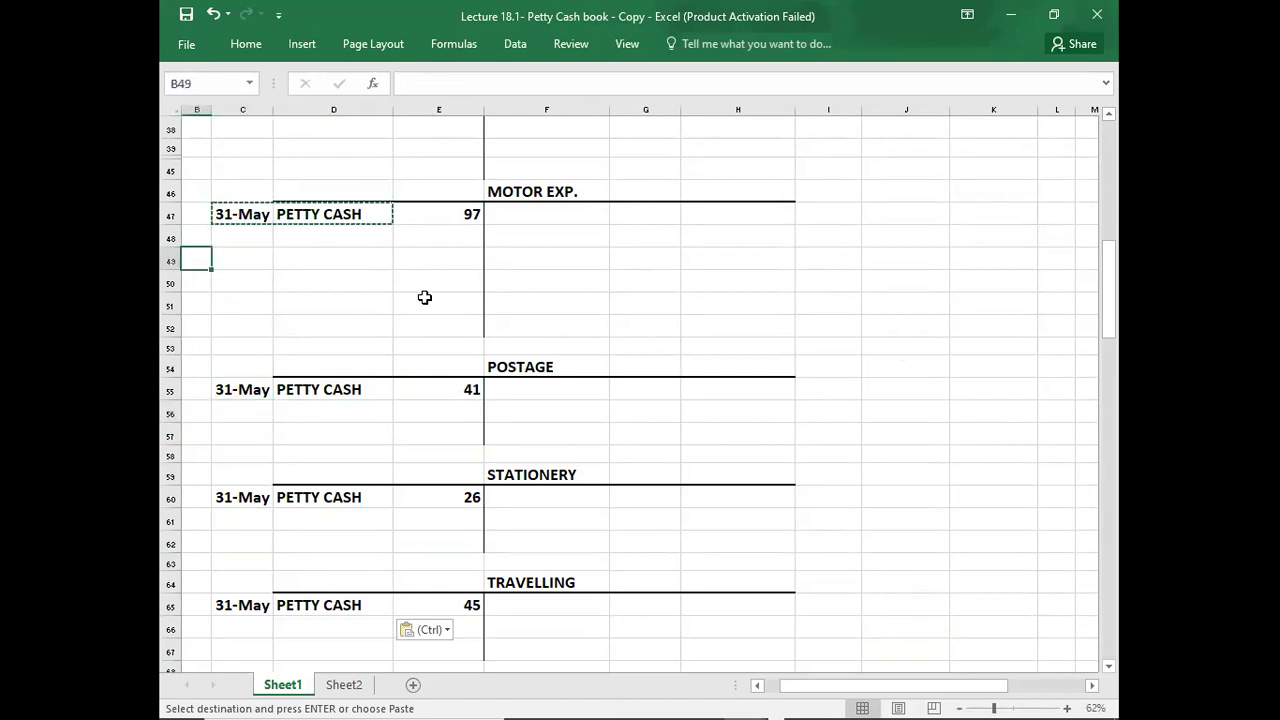
{"action": "key", "text": "Down"}
{"action": "key", "text": "shift+Down"}
{"action": "key", "text": "shift+Down"}
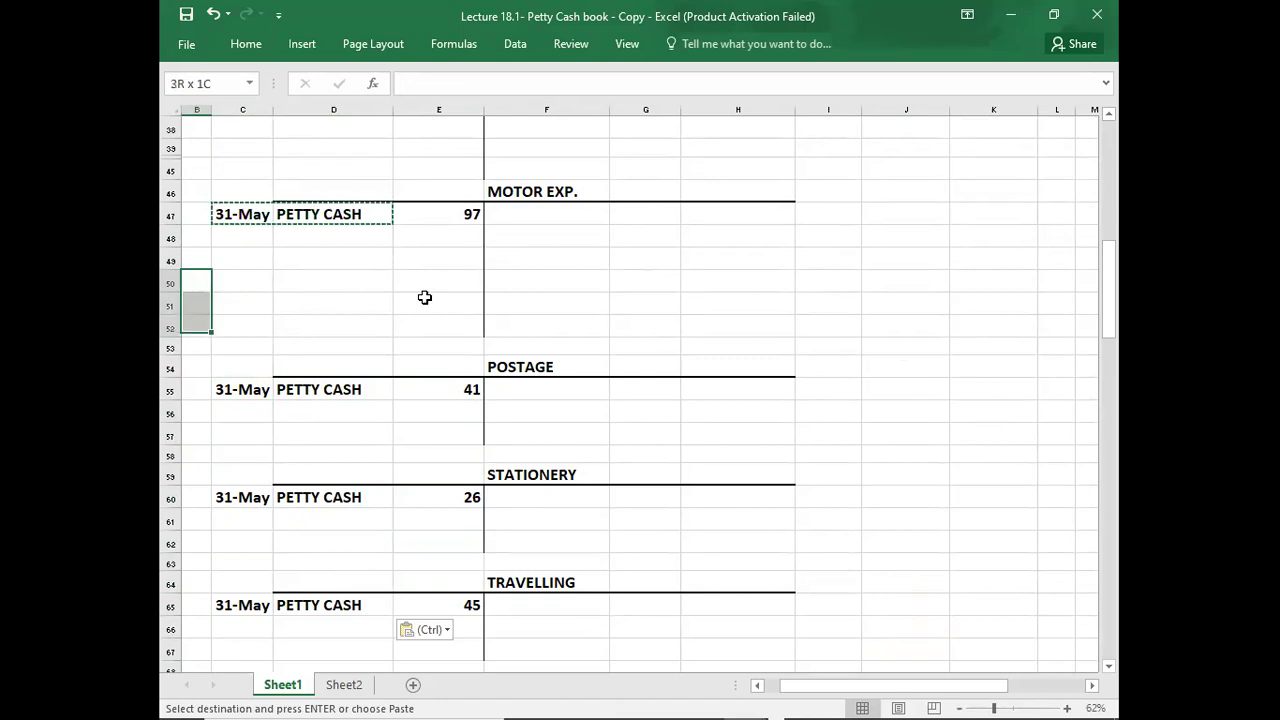
{"action": "left_click", "coordinate": [246, 45]}
{"action": "right_click", "coordinate": [192, 300]}
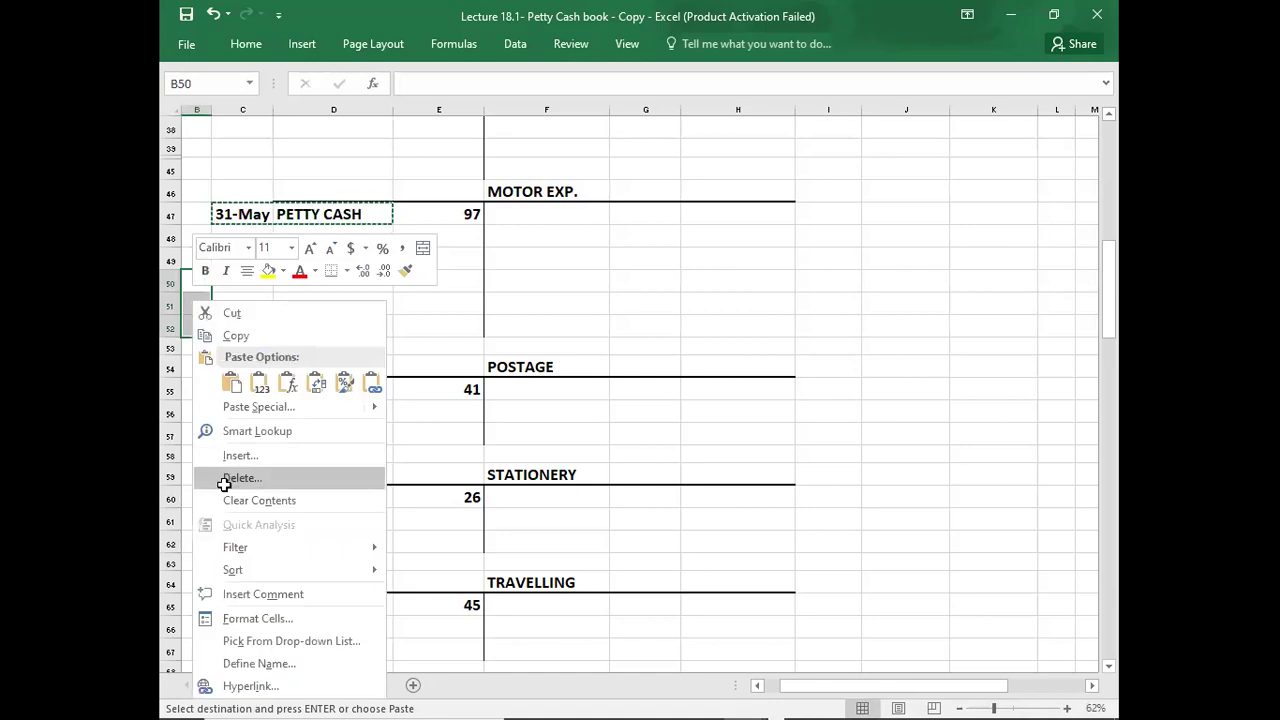
{"action": "left_click", "coordinate": [226, 480]}
{"action": "left_click", "coordinate": [210, 487]}
{"action": "left_click", "coordinate": [206, 538]}
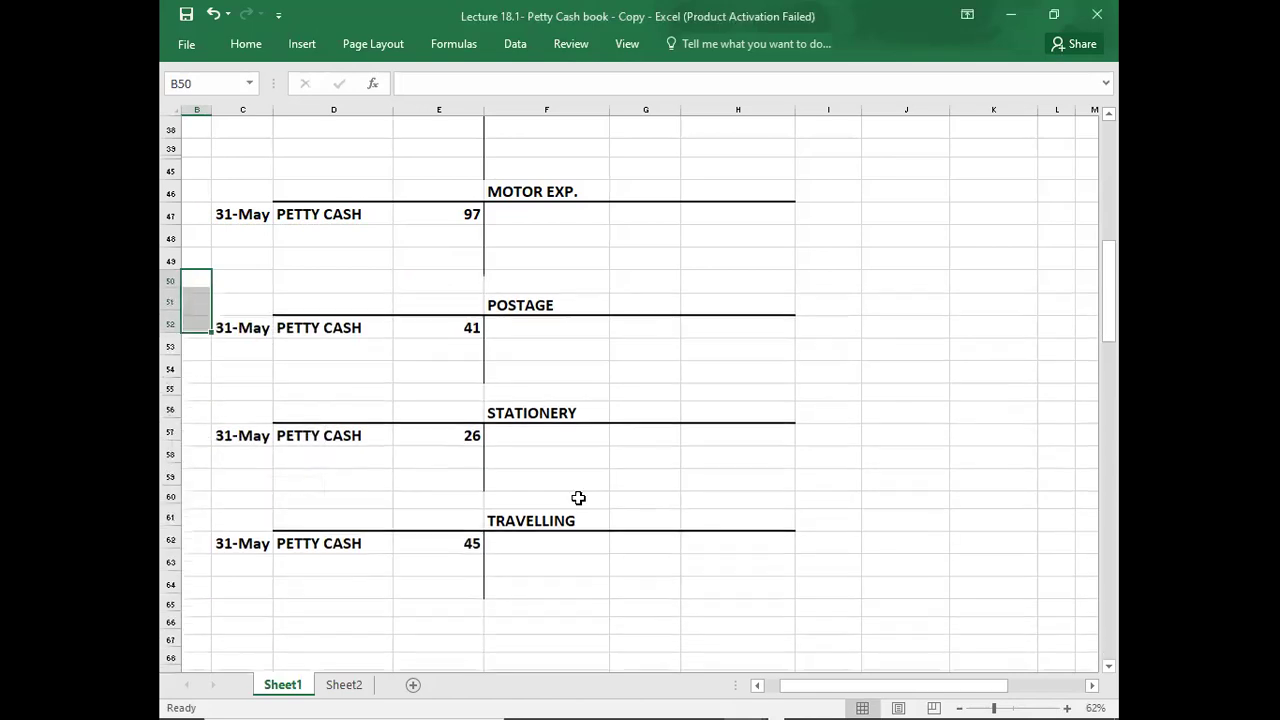
Delete the empty rows 39 to 45 between the CLEANING and MOTOR EXP. accounts as entire rows.
{"action": "left_click", "coordinate": [866, 406]}
{"action": "key", "text": "Up"}
{"action": "key", "text": "Up"}
{"action": "key", "text": "Up"}
{"action": "key", "text": "Up"}
{"action": "key", "text": "Up"}
{"action": "key", "text": "Up"}
{"action": "key", "text": "Up"}
{"action": "key", "text": "Up"}
{"action": "key", "text": "Up"}
{"action": "key", "text": "Up"}
{"action": "key", "text": "Up"}
{"action": "key", "text": "Up"}
{"action": "key", "text": "Up"}
{"action": "key", "text": "Up"}
{"action": "key", "text": "Up"}
{"action": "key", "text": "Up"}
{"action": "key", "text": "Up"}
{"action": "key", "text": "Up"}
{"action": "key", "text": "Up"}
{"action": "key", "text": "Up"}
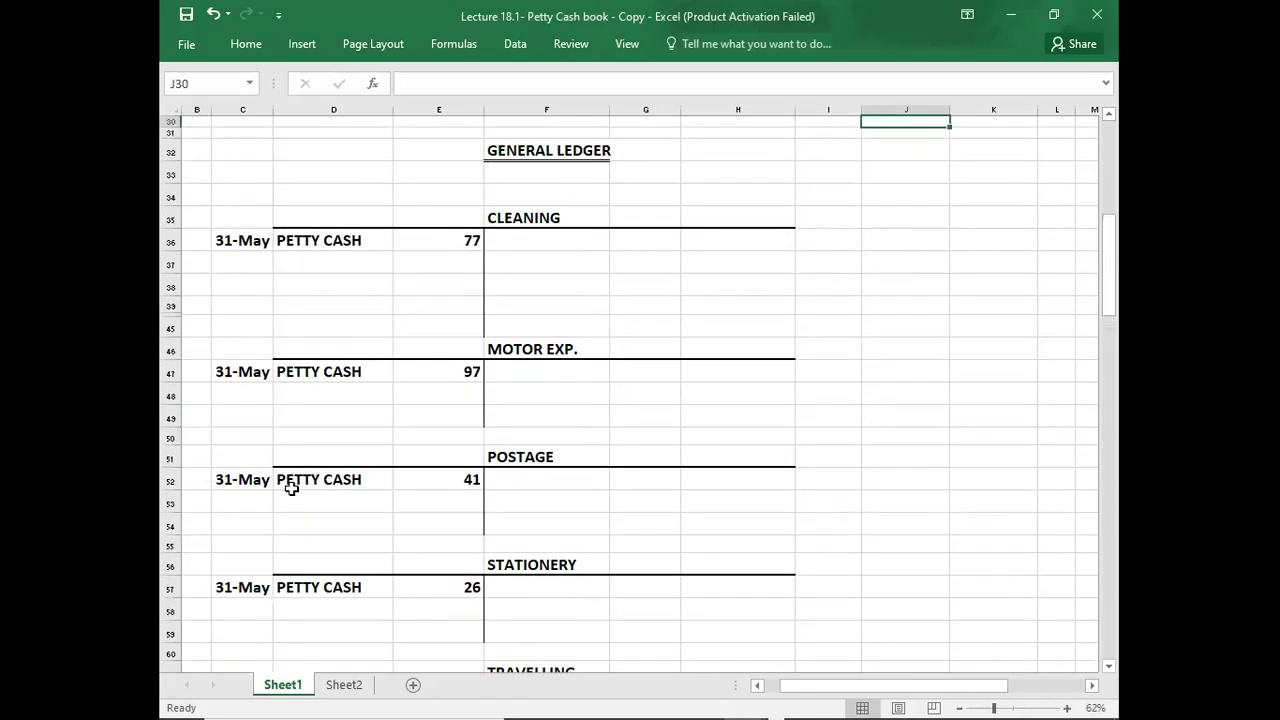
{"action": "left_click", "coordinate": [242, 305]}
{"action": "key", "text": "Up"}
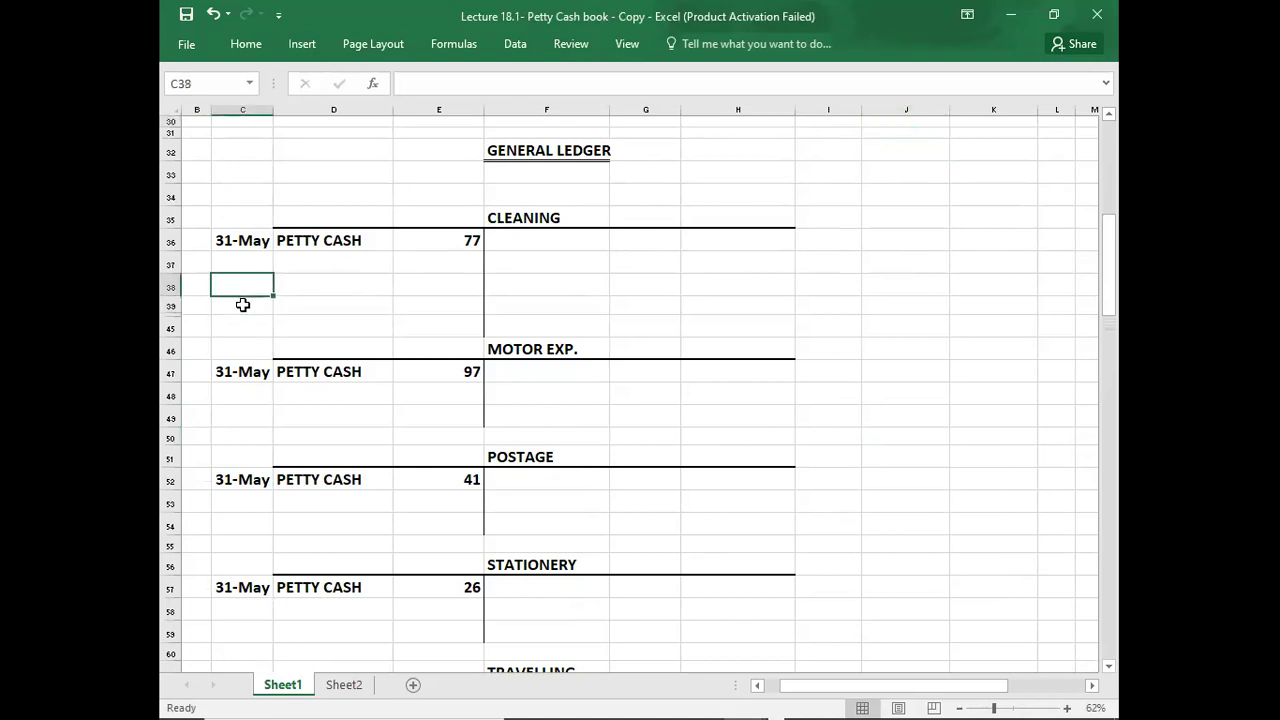
{"action": "left_click", "coordinate": [242, 305]}
{"action": "key", "text": "shift+Down"}
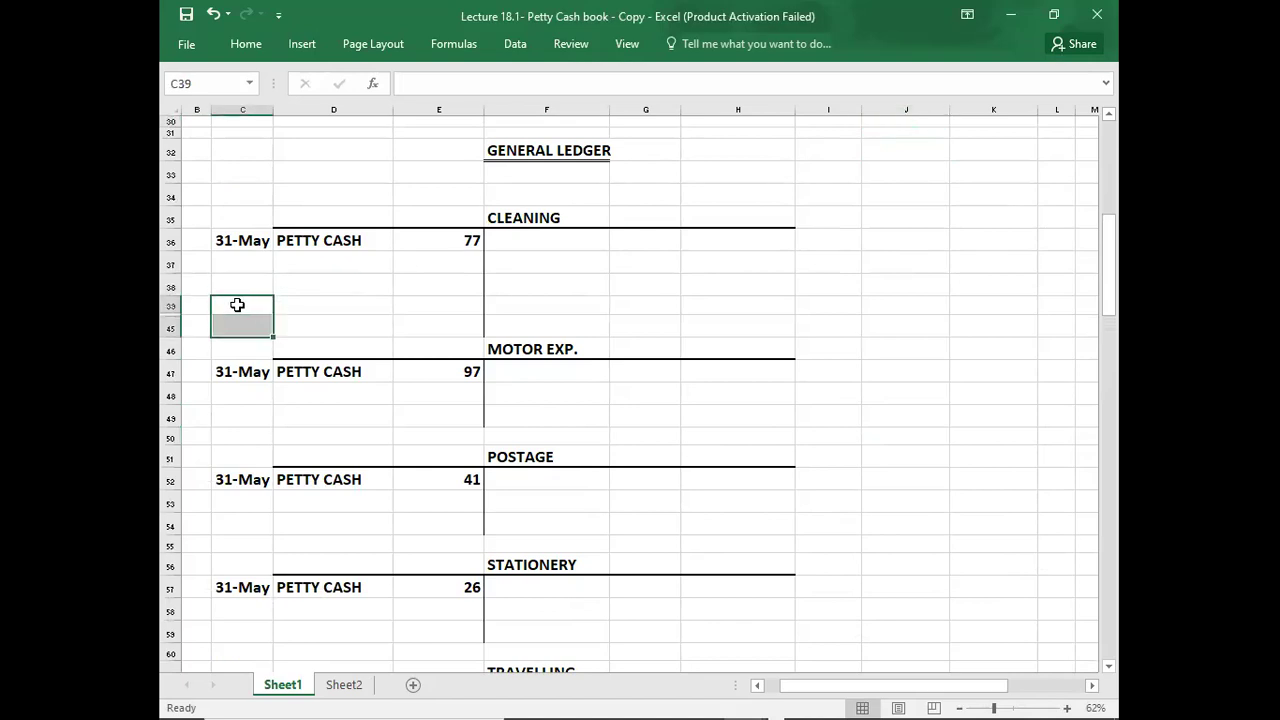
{"action": "right_click", "coordinate": [237, 305]}
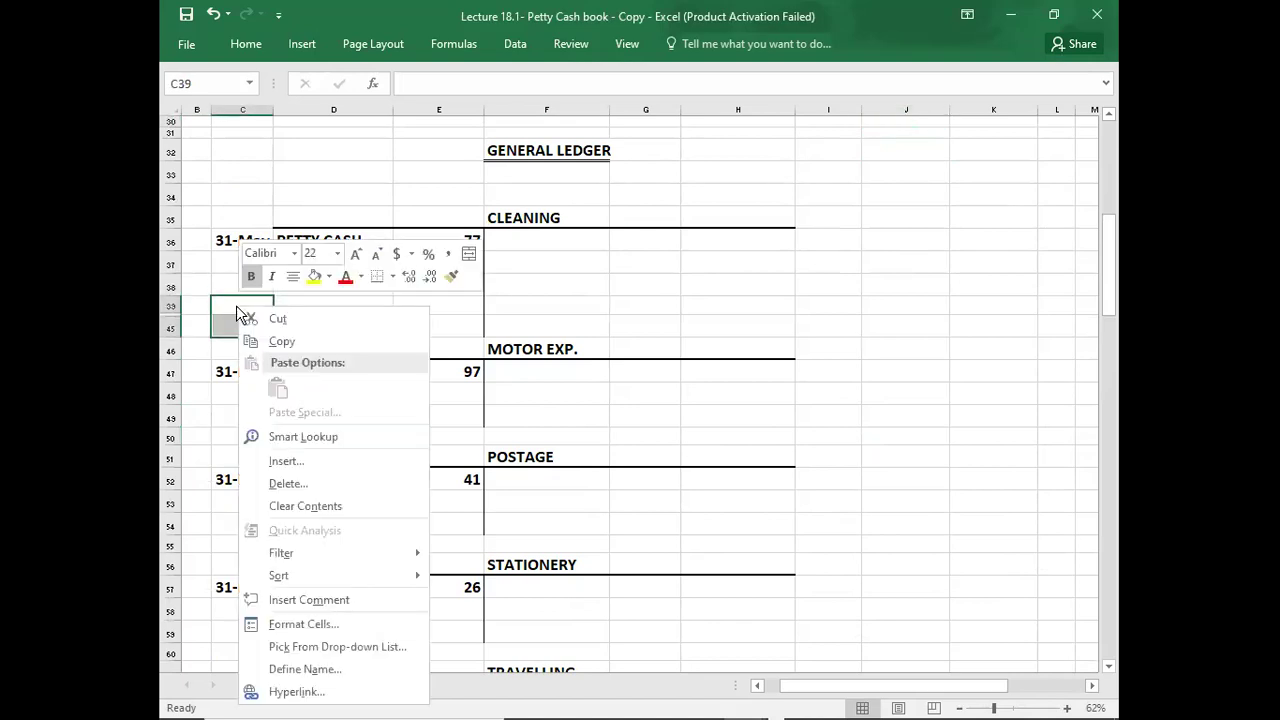
{"action": "left_click", "coordinate": [280, 482]}
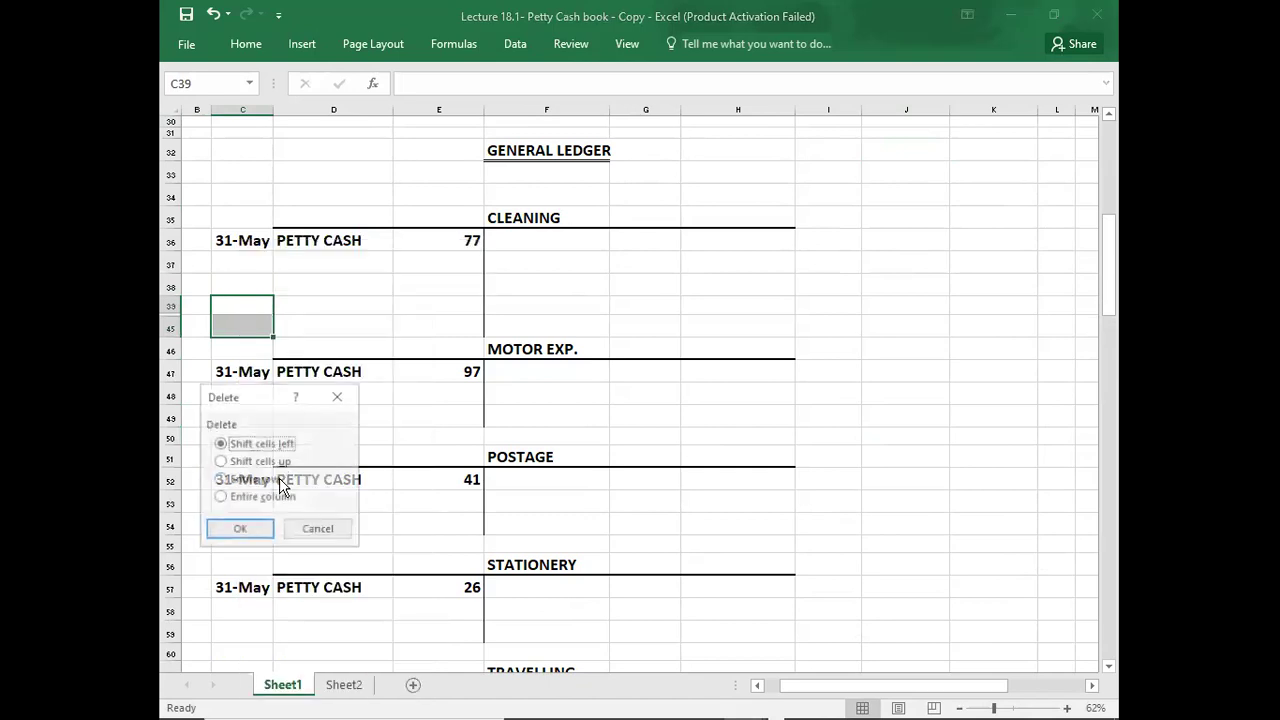
{"action": "left_click", "coordinate": [238, 481]}
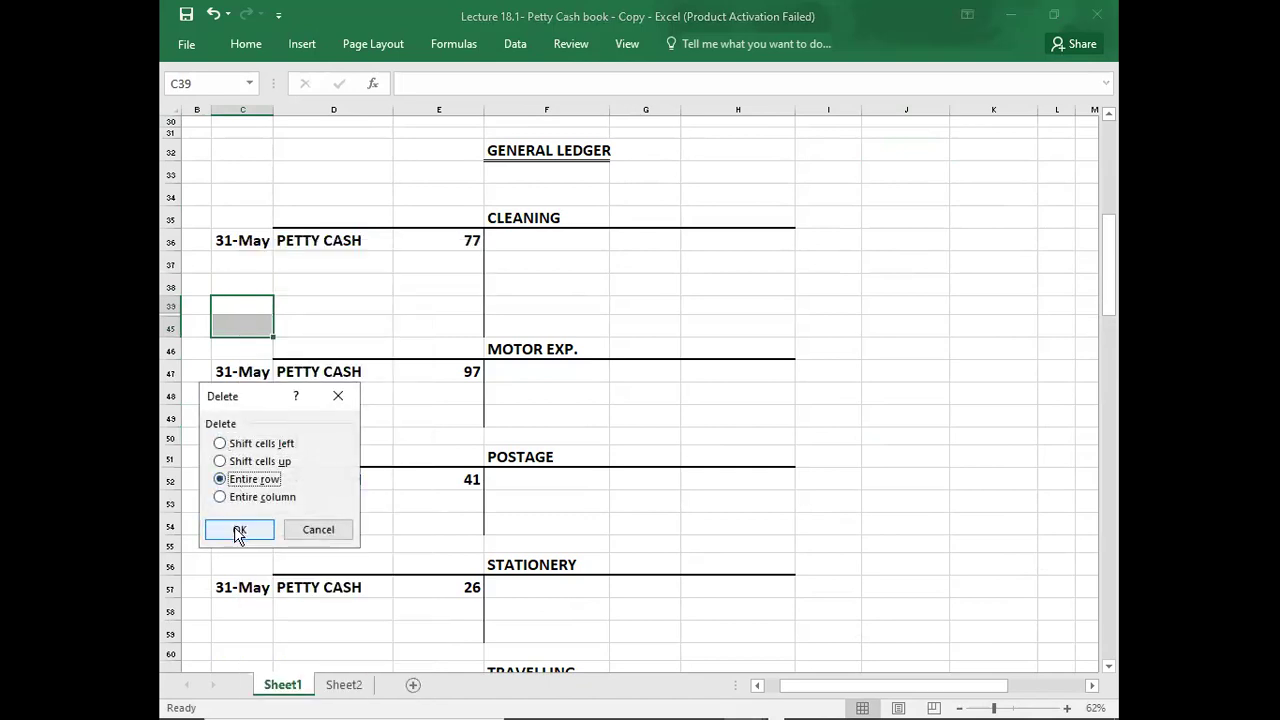
{"action": "left_click", "coordinate": [240, 529]}
{"action": "left_click", "coordinate": [805, 279]}
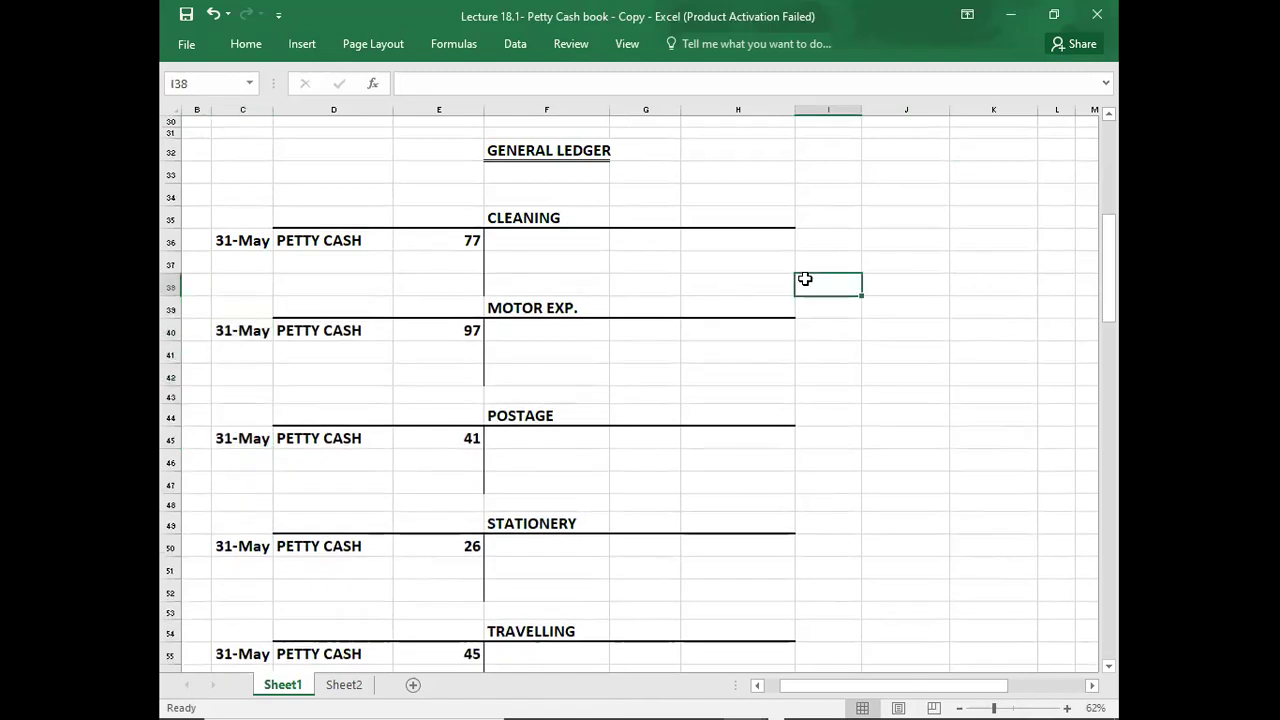
Review the petty cash book's closing rows, including the column totals, the balance carried down and the 1-Jun lines.
{"action": "key", "text": "Up"}
{"action": "key", "text": "Up"}
{"action": "key", "text": "Up"}
{"action": "key", "text": "Up"}
{"action": "key", "text": "Up"}
{"action": "key", "text": "Up"}
{"action": "key", "text": "Up"}
{"action": "key", "text": "Up"}
{"action": "key", "text": "Up"}
{"action": "key", "text": "Up"}
{"action": "key", "text": "Up"}
{"action": "key", "text": "Up"}
{"action": "key", "text": "Up"}
{"action": "key", "text": "Up"}
{"action": "key", "text": "Up"}
{"action": "key", "text": "Up"}
{"action": "key", "text": "Up"}
{"action": "key", "text": "Up"}
{"action": "key", "text": "Up"}
{"action": "key", "text": "Up"}
{"action": "key", "text": "Up"}
{"action": "key", "text": "Up"}
{"action": "key", "text": "Up"}
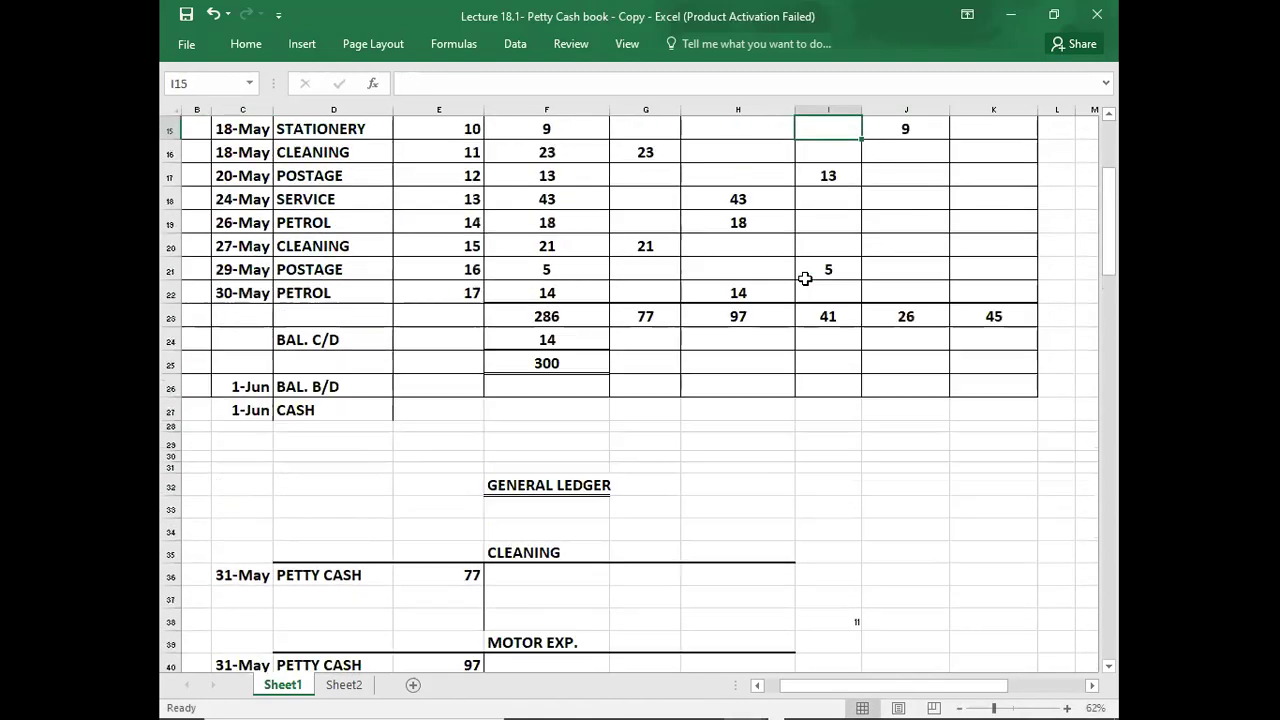
{"action": "left_click", "coordinate": [516, 334]}
{"action": "left_click", "coordinate": [250, 392]}
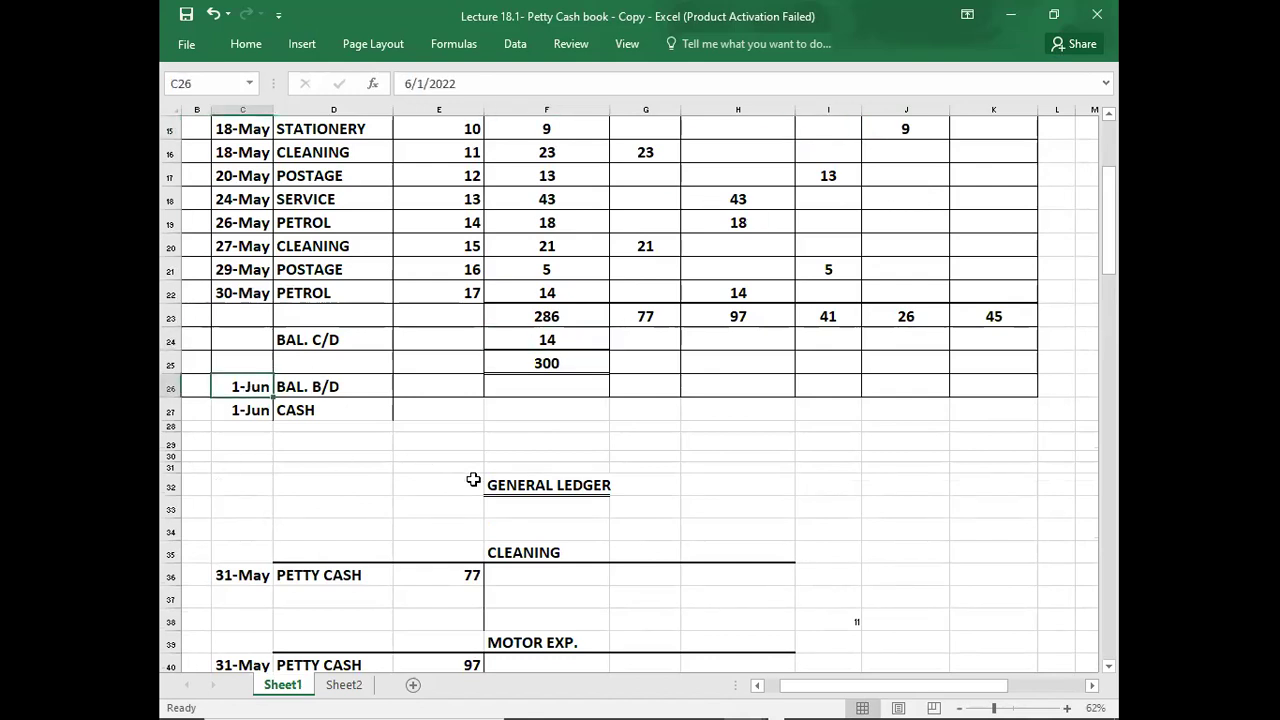
{"action": "left_click", "coordinate": [642, 436]}
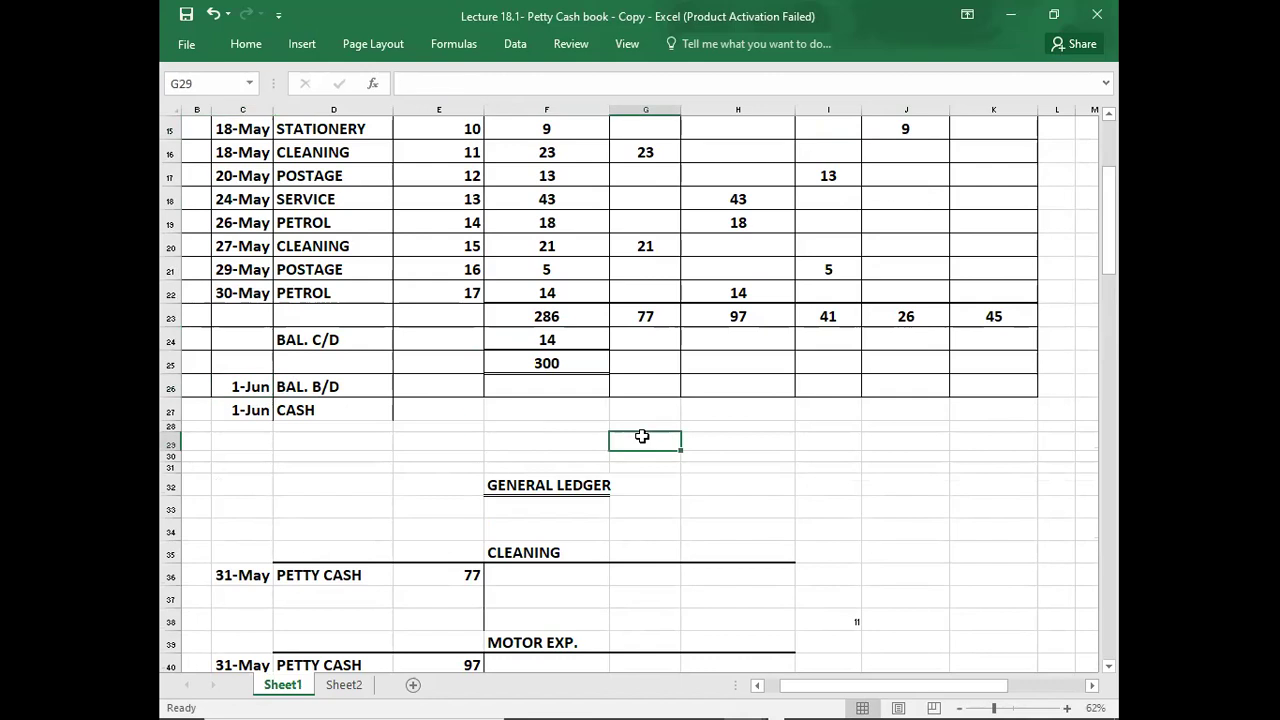
{"action": "key", "text": "Up"}
{"action": "key", "text": "Up"}
{"action": "key", "text": "Up"}
{"action": "key", "text": "Up"}
{"action": "key", "text": "Up"}
{"action": "key", "text": "Up"}
{"action": "key", "text": "Up"}
{"action": "key", "text": "Up"}
{"action": "key", "text": "Up"}
{"action": "key", "text": "Down"}
{"action": "key", "text": "Down"}
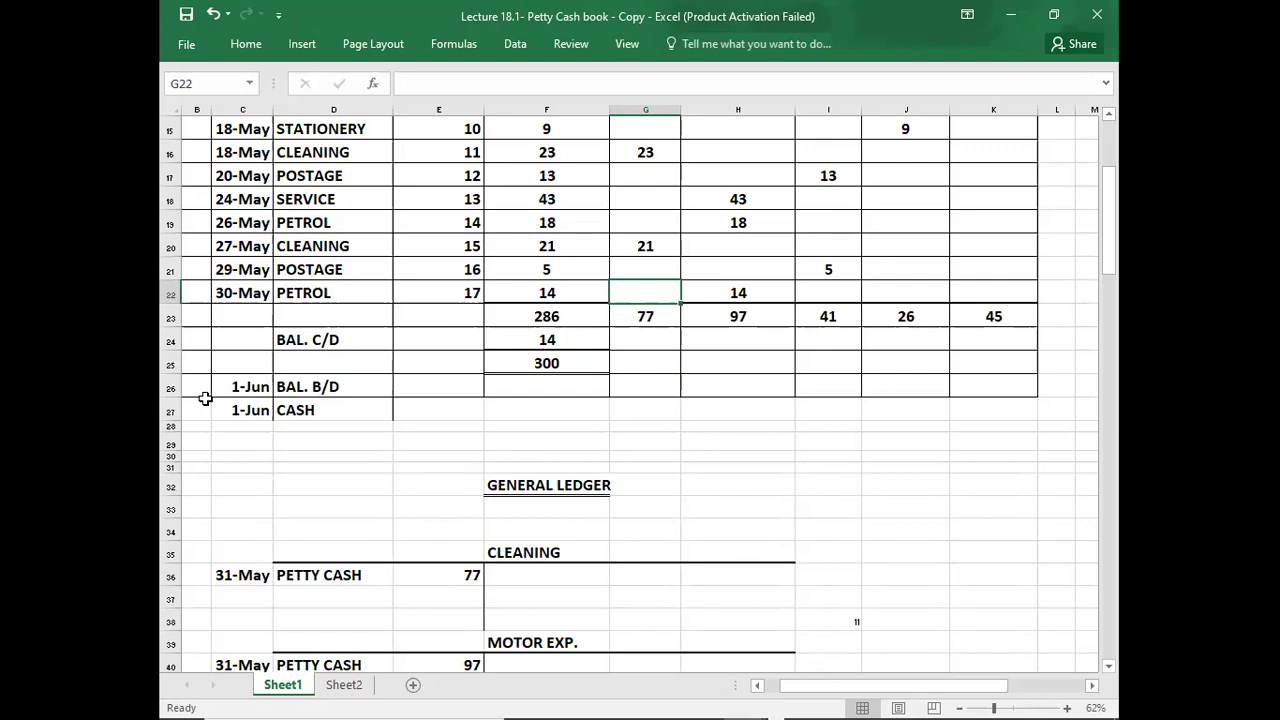
{"action": "key", "text": "Down"}
{"action": "key", "text": "Down"}
{"action": "key", "text": "Down"}
{"action": "key", "text": "Down"}
{"action": "key", "text": "Down"}
{"action": "key", "text": "Down"}
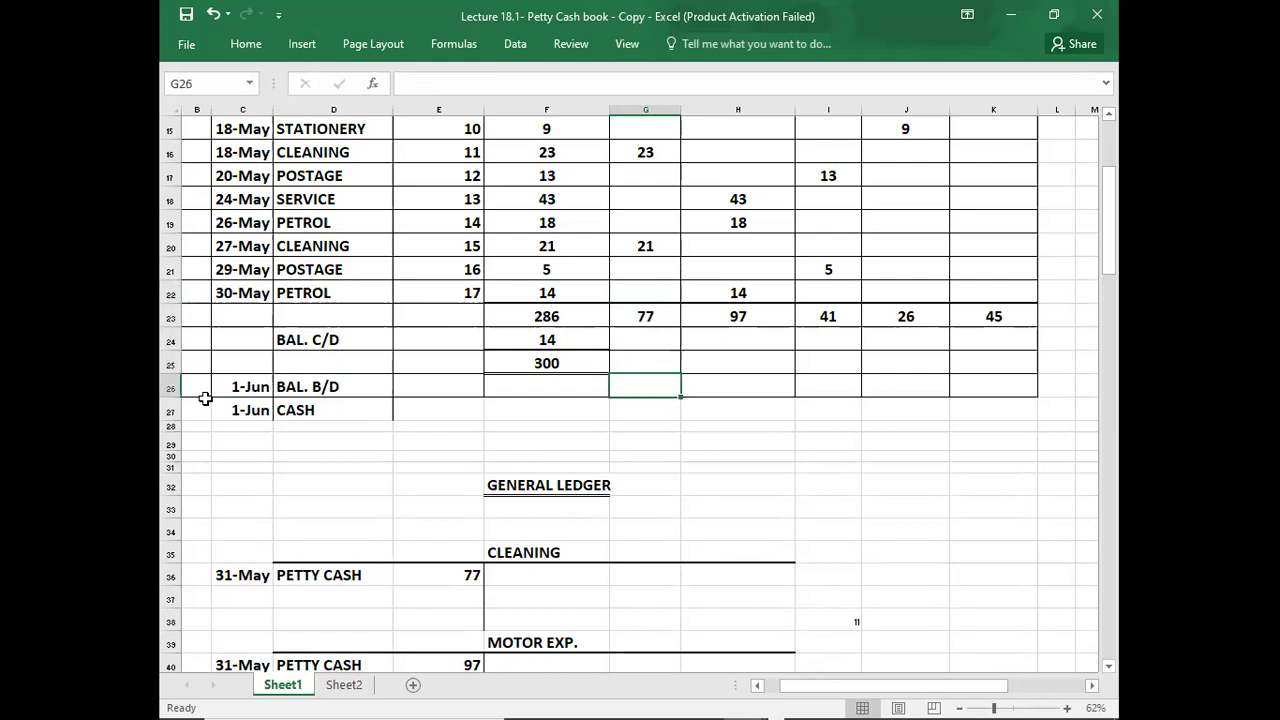
Apply a Top and Thick Bottom Border to the analysis column totals in G23:K23.
{"action": "key", "text": "Up"}
{"action": "key", "text": "Up"}
{"action": "key", "text": "Up"}
{"action": "key", "text": "Up"}
{"action": "key", "text": "Up"}
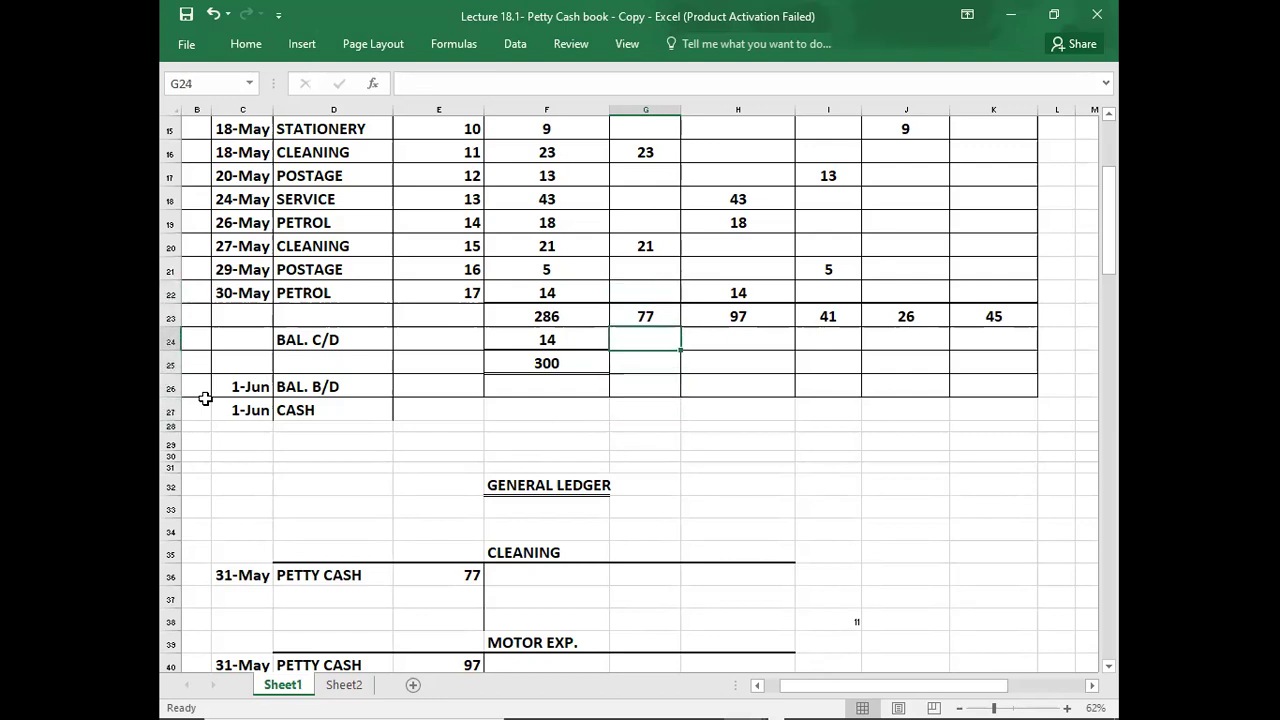
{"action": "key", "text": "shift+Right"}
{"action": "key", "text": "shift+Right"}
{"action": "key", "text": "shift+Right"}
{"action": "key", "text": "shift+Right"}
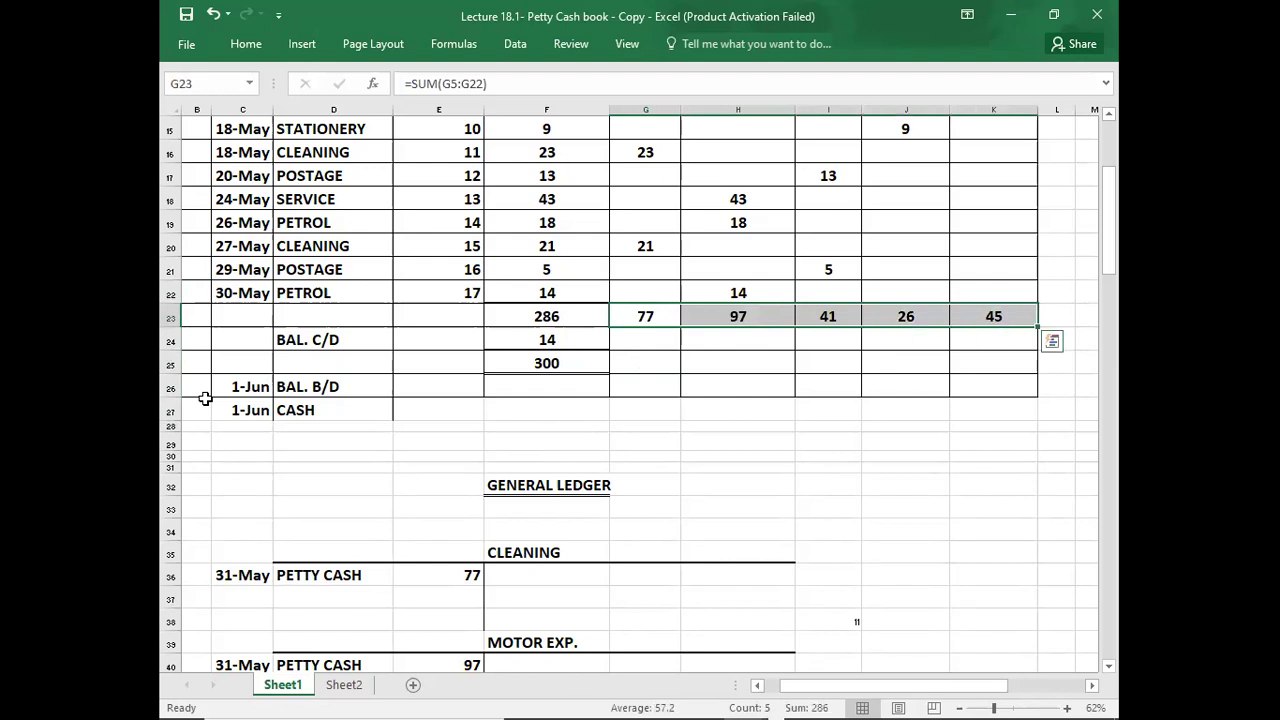
{"action": "left_click", "coordinate": [246, 52]}
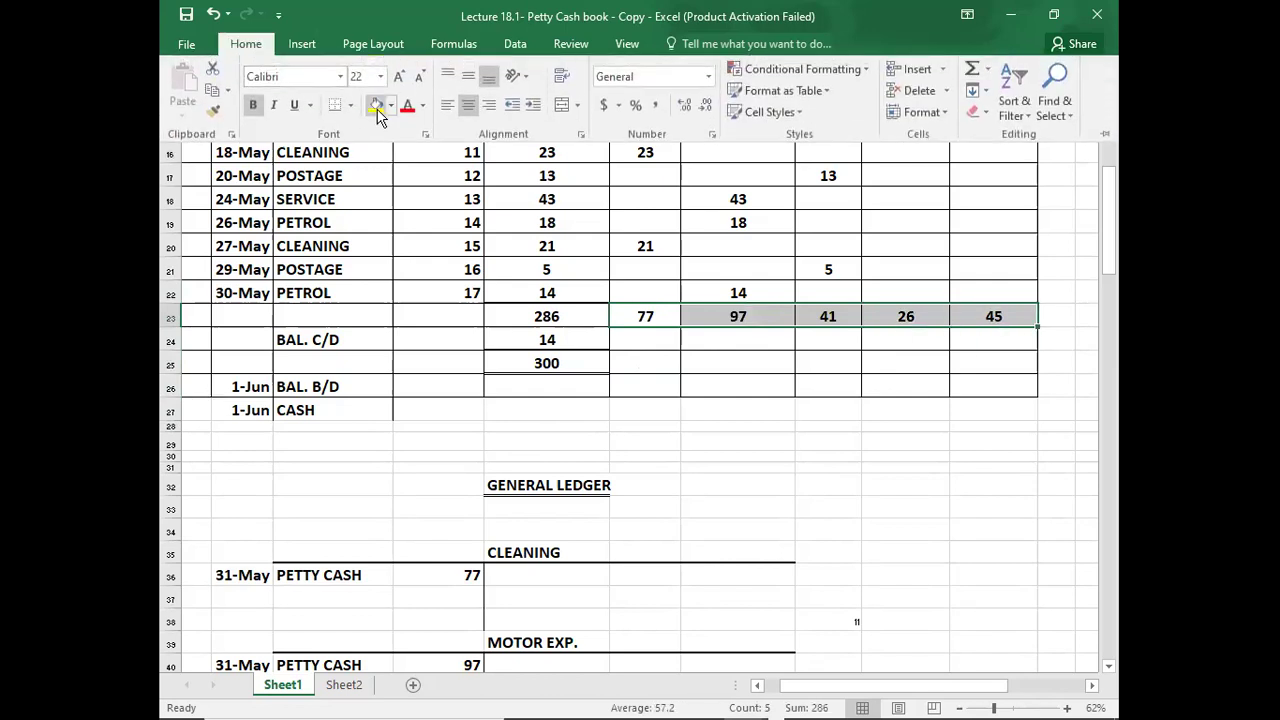
{"action": "left_click", "coordinate": [351, 107]}
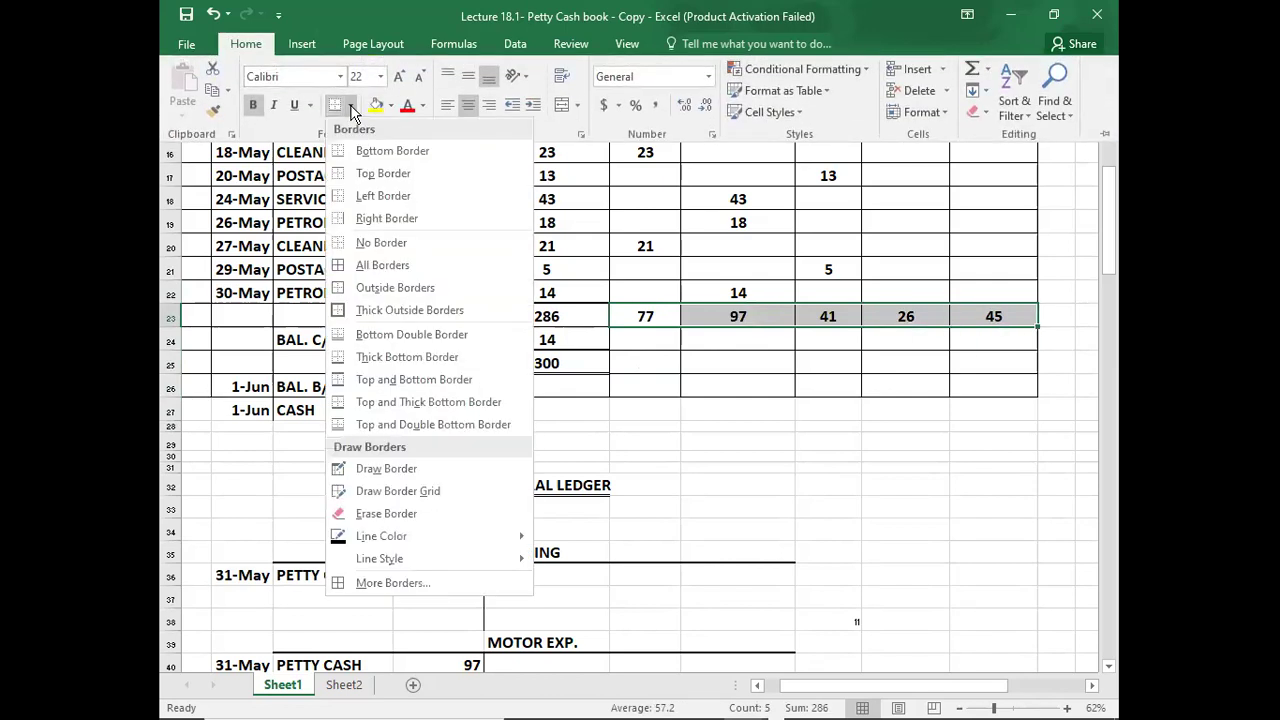
{"action": "left_click", "coordinate": [344, 409]}
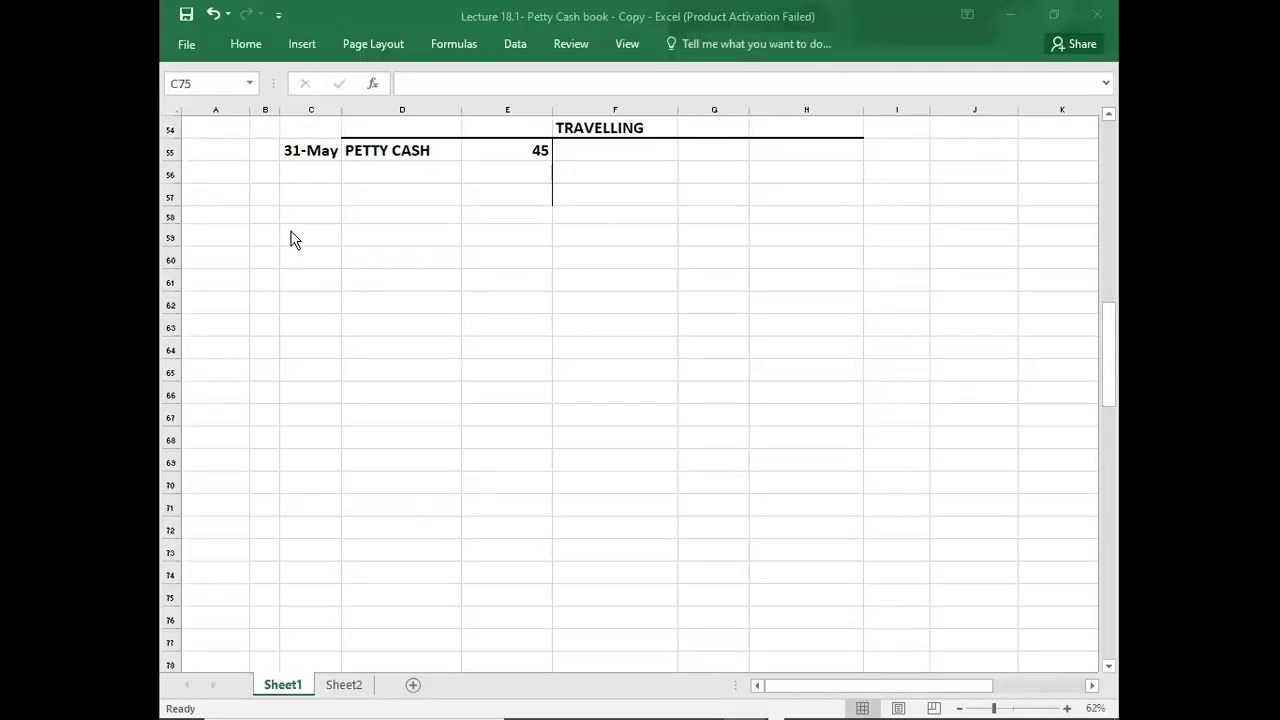
Enter the journal headings DATE in C59 and DESCRIPTION in D59, below the TRAVELLING account.
{"action": "key", "text": "Up"}
{"action": "key", "text": "Up"}
{"action": "key", "text": "Up"}
{"action": "key", "text": "Up"}
{"action": "key", "text": "Up"}
{"action": "key", "text": "Up"}
{"action": "key", "text": "Up"}
{"action": "key", "text": "Up"}
{"action": "key", "text": "Up"}
{"action": "key", "text": "Up"}
{"action": "key", "text": "Up"}
{"action": "key", "text": "Up"}
{"action": "key", "text": "Up"}
{"action": "key", "text": "Up"}
{"action": "key", "text": "Up"}
{"action": "key", "text": "Up"}
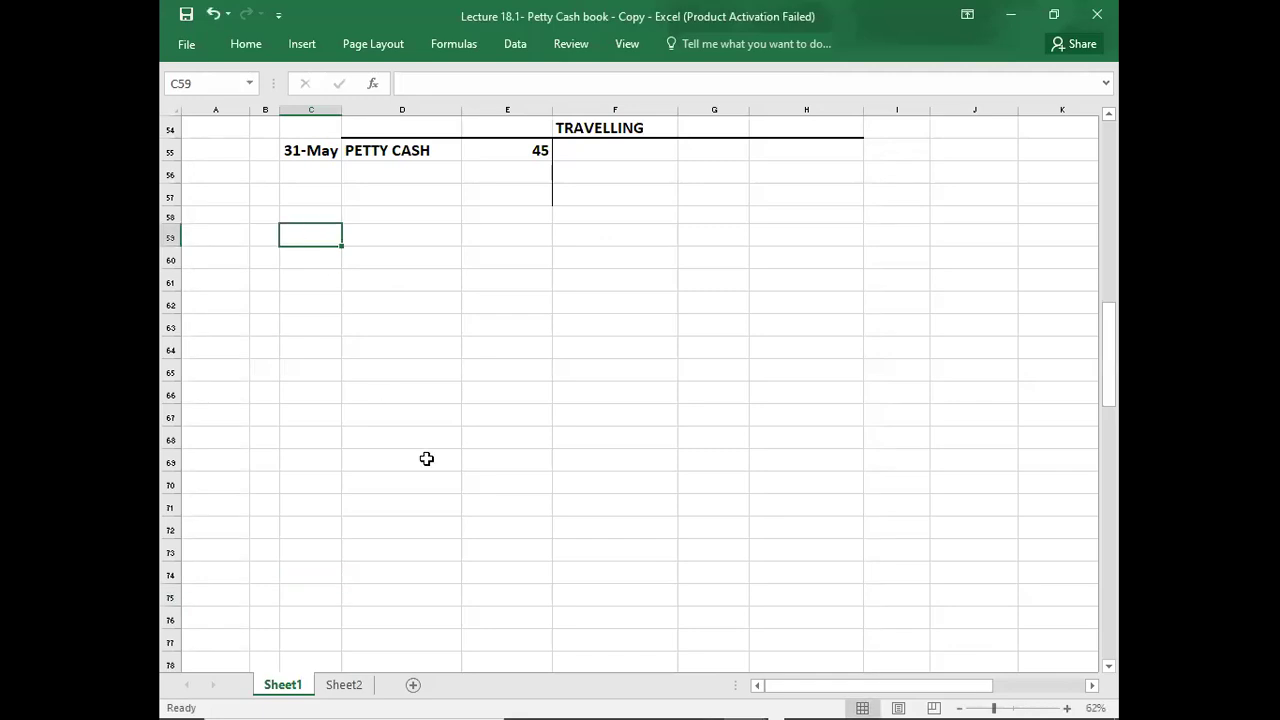
{"action": "type", "text": "DATE"}
{"action": "key", "text": "Return"}
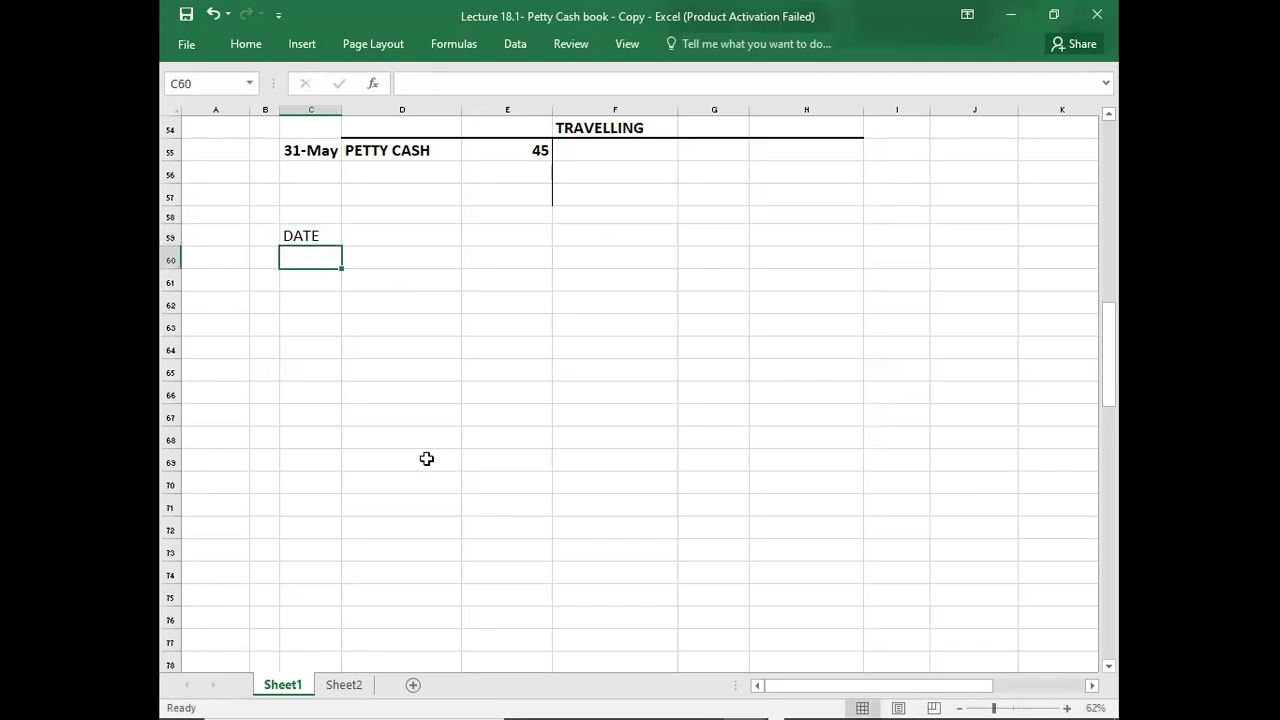
{"action": "key", "text": "Up"}
{"action": "key", "text": "Right"}
{"action": "type", "text": "DE"}
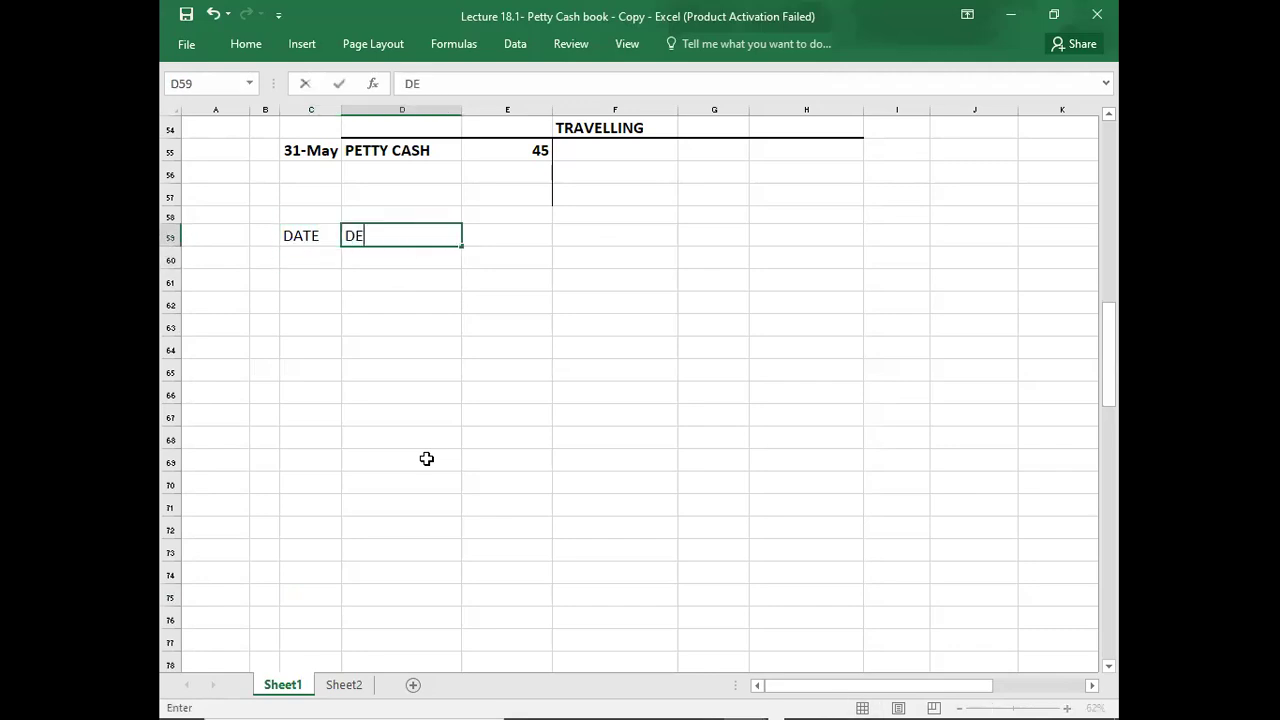
{"action": "type", "text": "SCRIPTION"}
{"action": "key", "text": "Tab"}
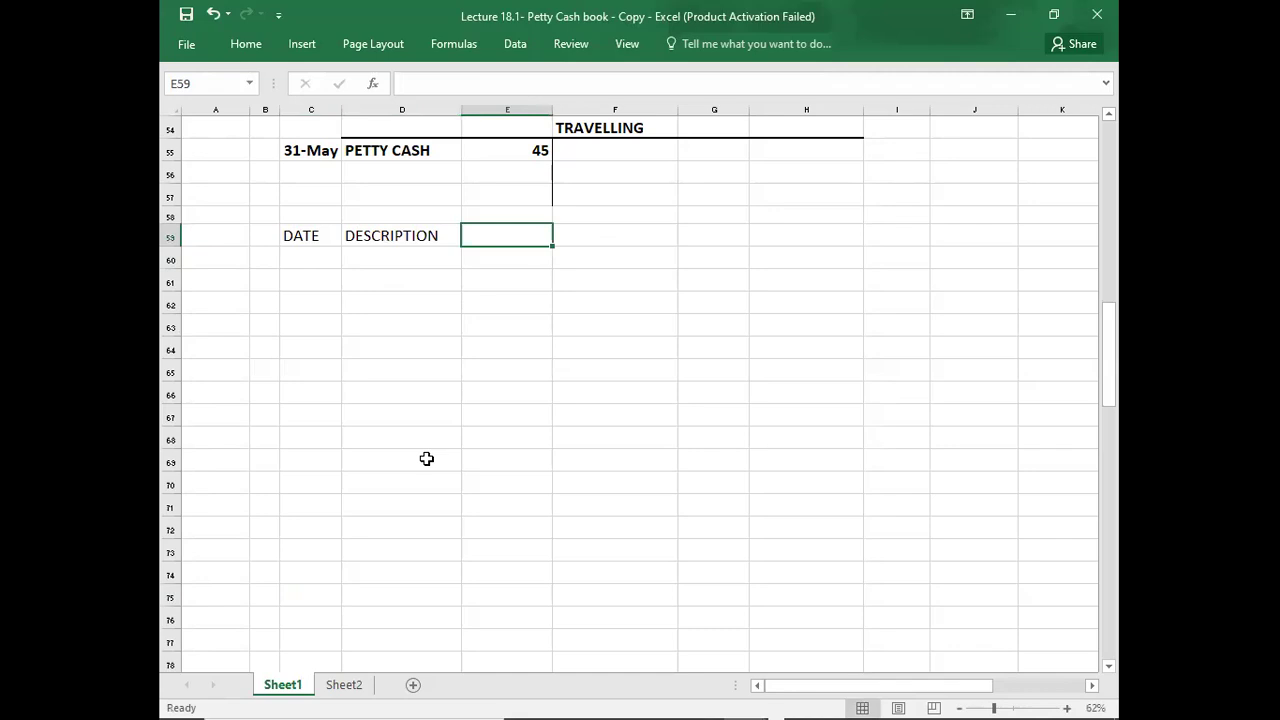
Add the remaining journal headings P/R, DEBIT and CREDIT in E59:G59.
{"action": "type", "text": "P/"}
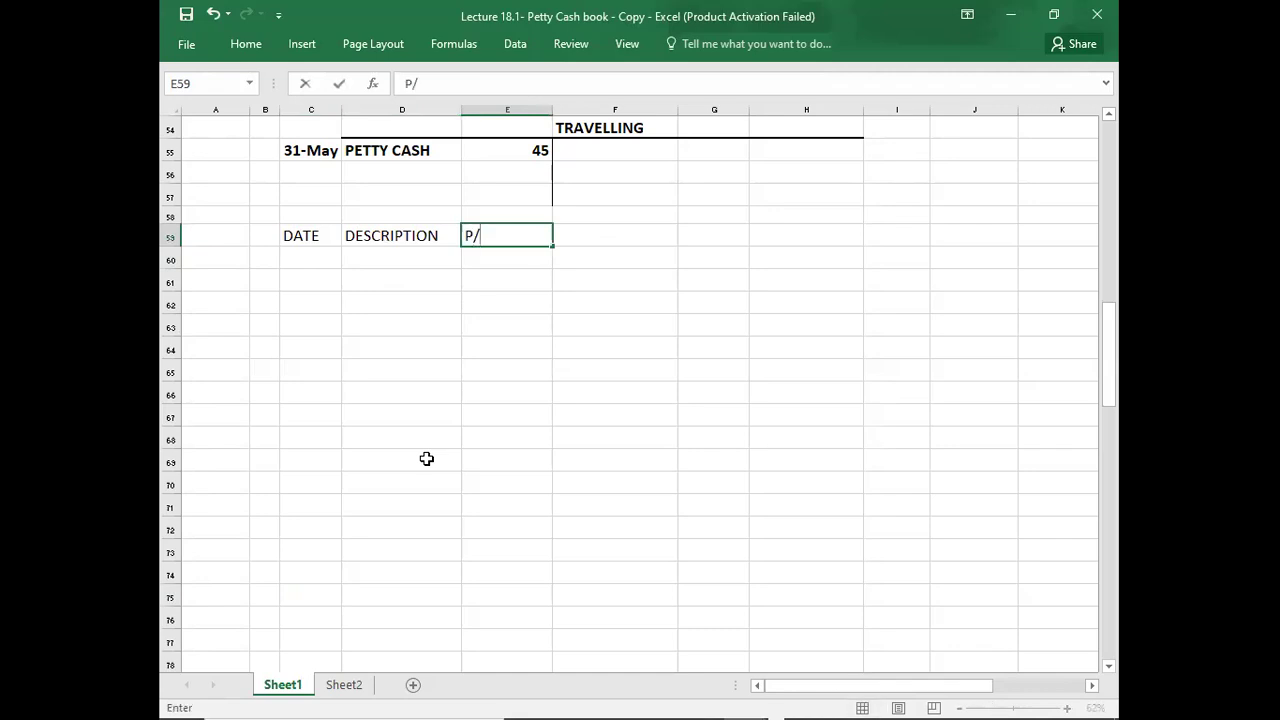
{"action": "type", "text": "R"}
{"action": "key", "text": "Tab"}
{"action": "type", "text": "DEB"}
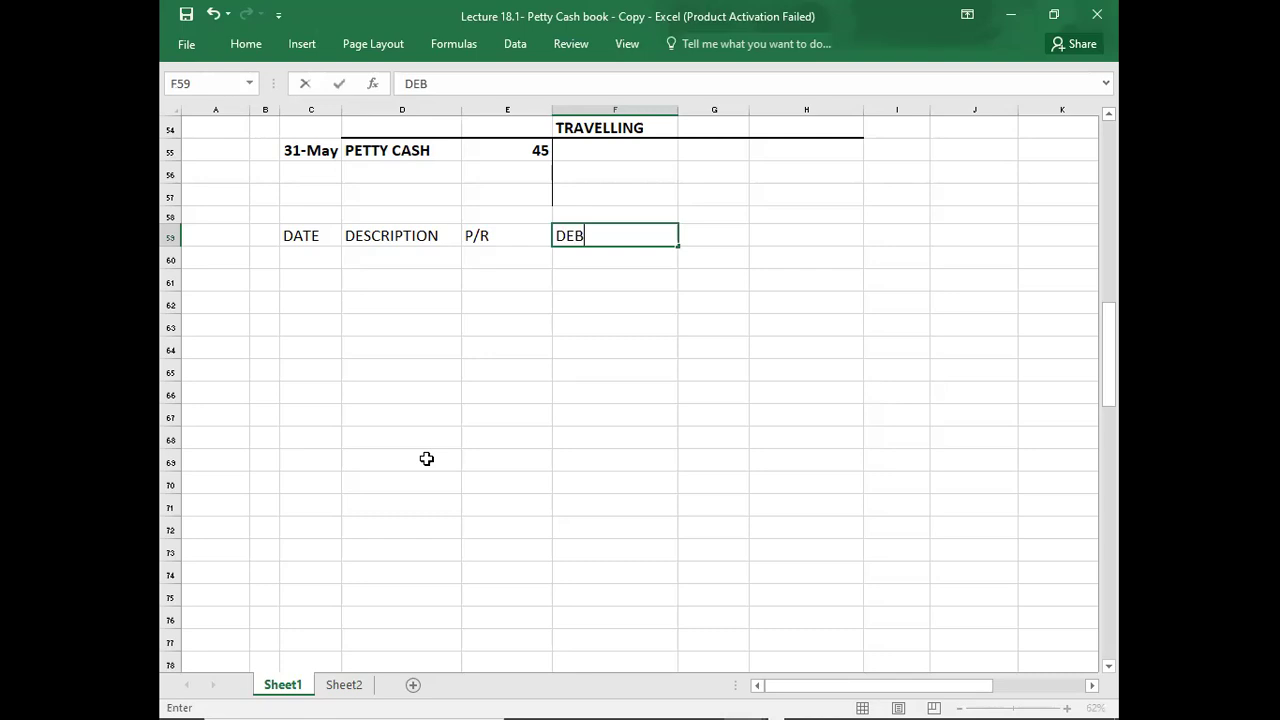
{"action": "type", "text": "IT"}
{"action": "key", "text": "Tab"}
{"action": "type", "text": "C"}
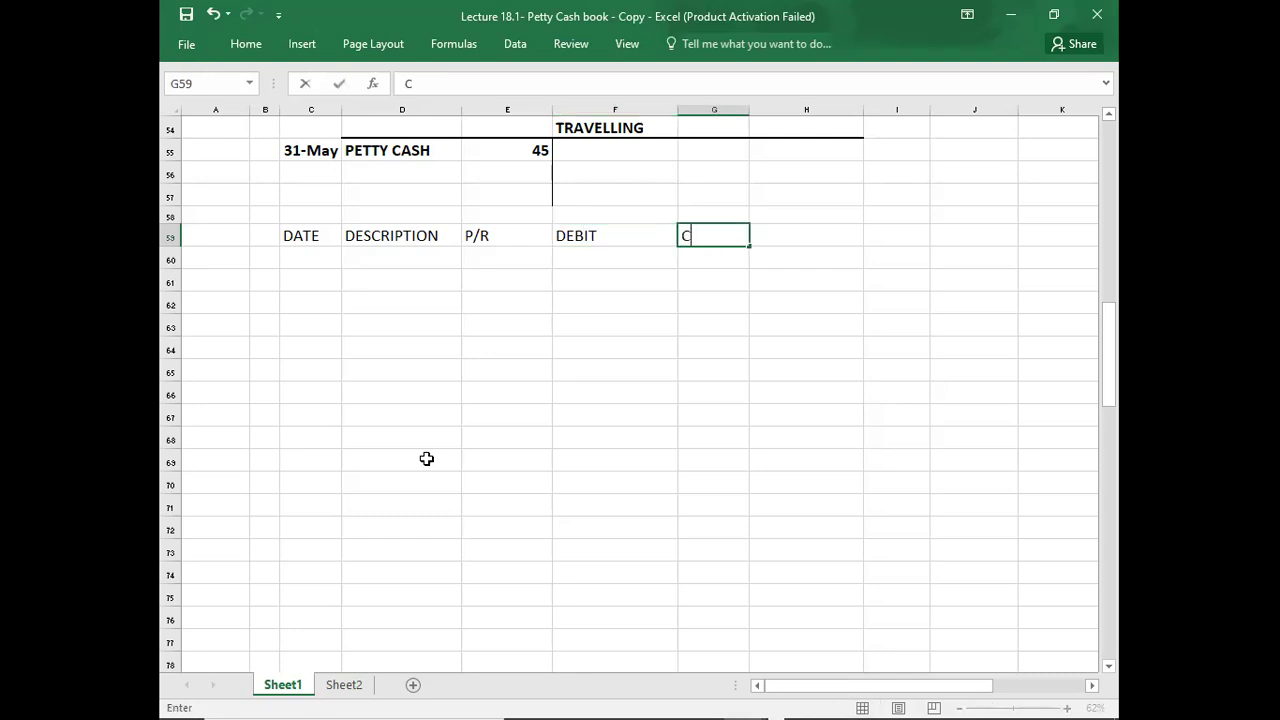
{"action": "type", "text": "REDIT"}
{"action": "key", "text": "Return"}
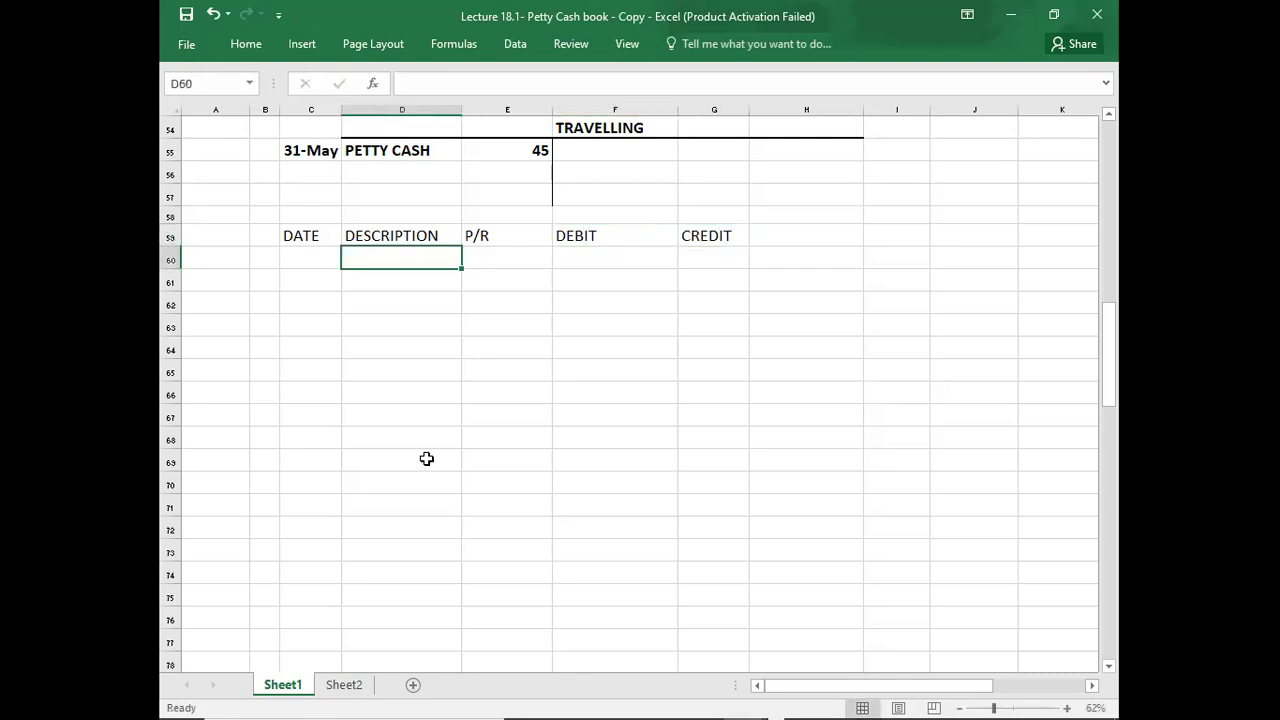
Make the journal headings in C59:G59 bold.
{"action": "key", "text": "Up"}
{"action": "key", "text": "Left"}
{"action": "key", "text": "shift+Right"}
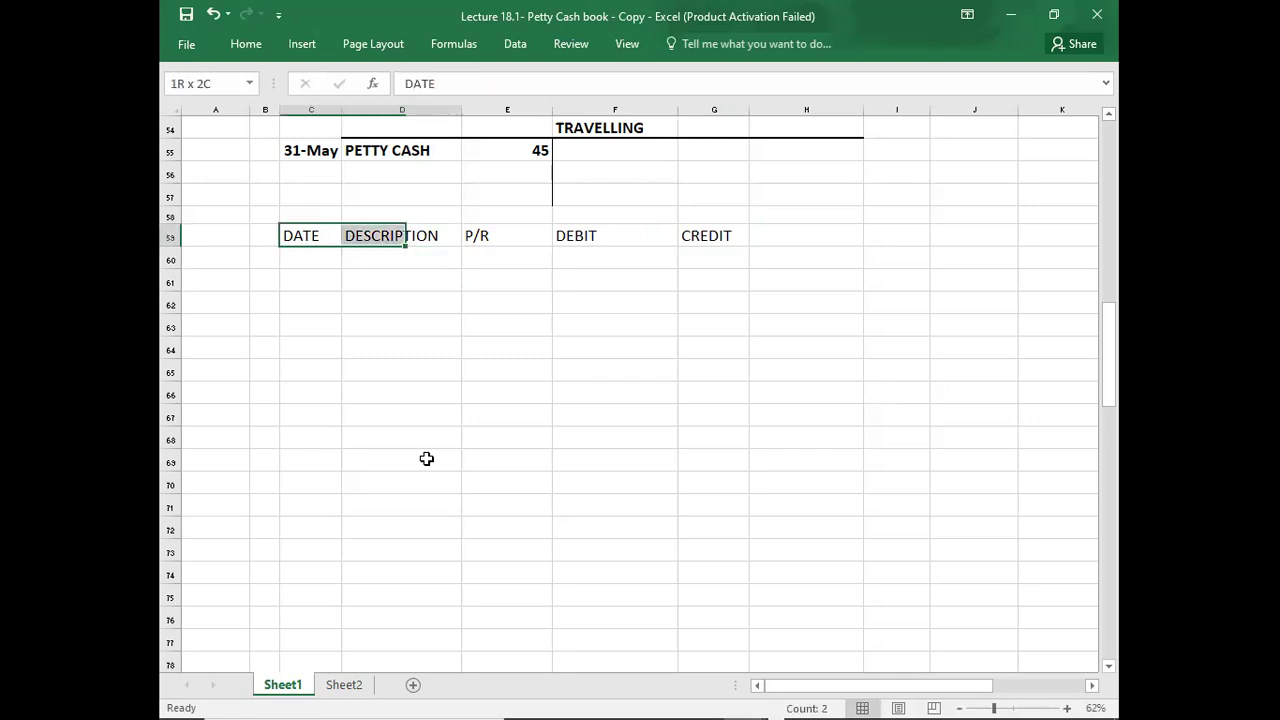
{"action": "key", "text": "shift+Right"}
{"action": "key", "text": "shift+Right"}
{"action": "key", "text": "shift+Right"}
{"action": "key", "text": "ctrl+b"}
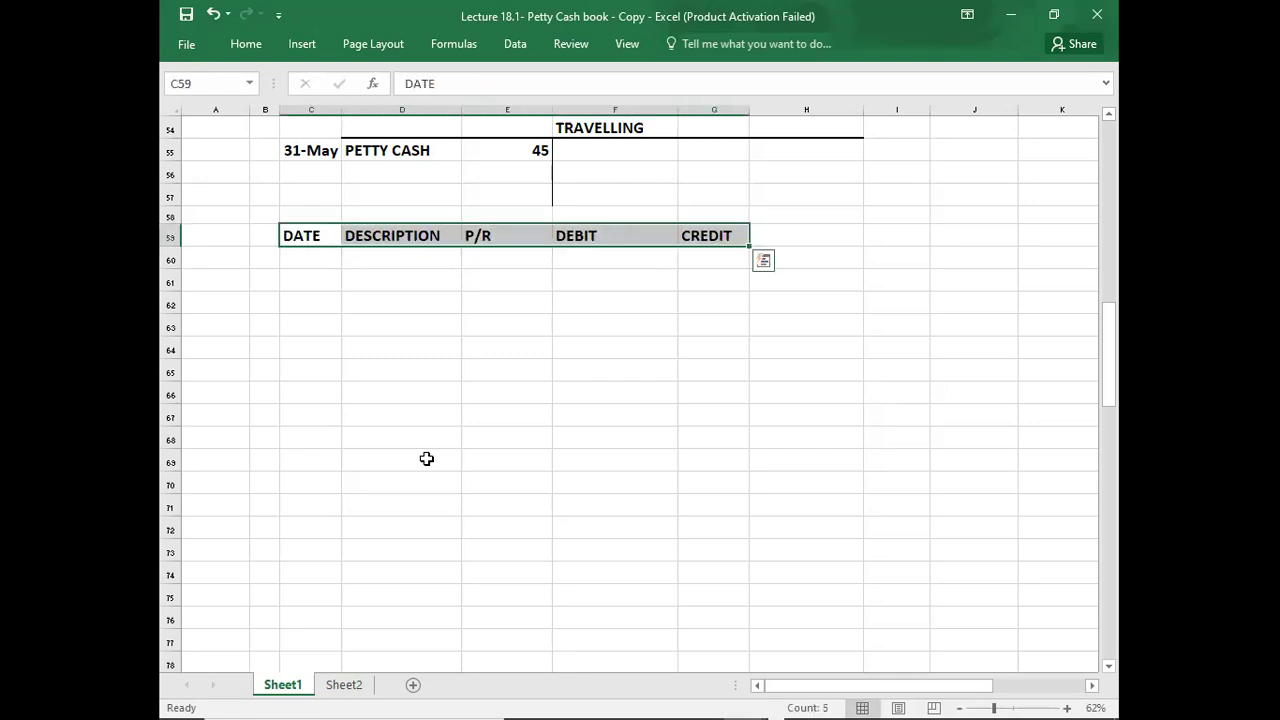
Start the 1-May journal entry in row 61 with PETTY CASH in D61 and CASH in E62.
{"action": "key", "text": "Down"}
{"action": "key", "text": "Left"}
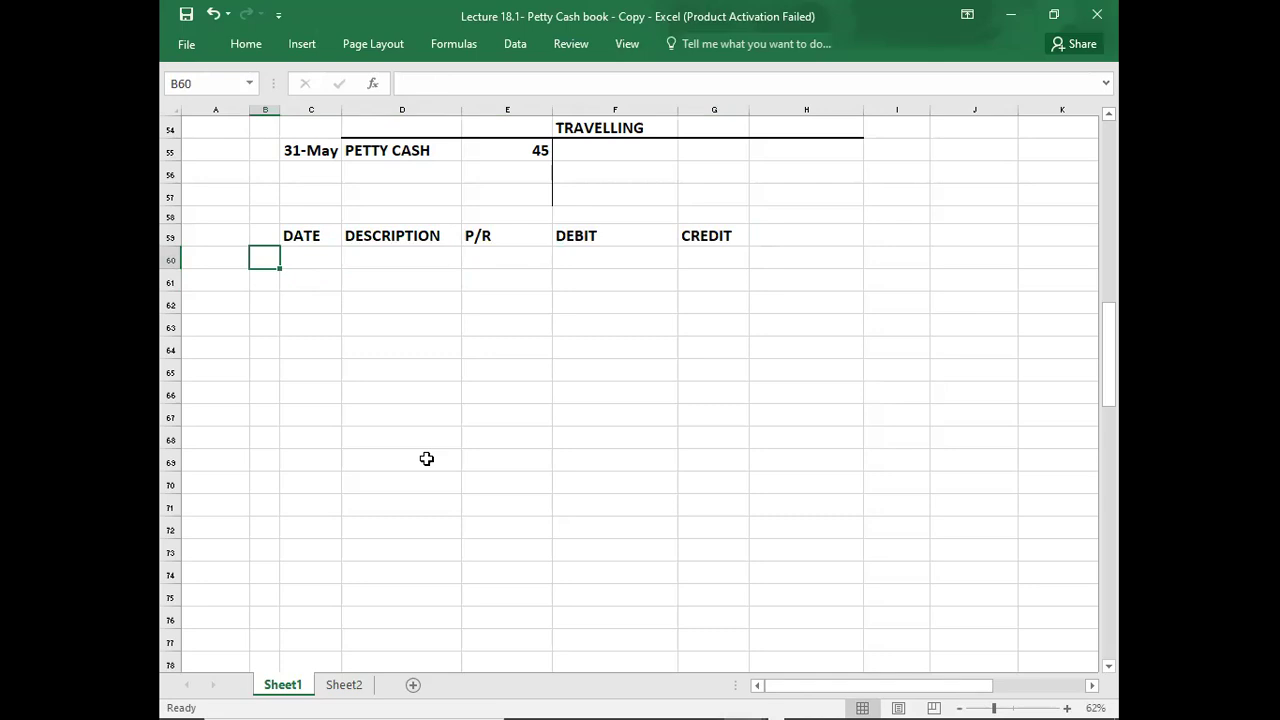
{"action": "key", "text": "Right"}
{"action": "key", "text": "Down"}
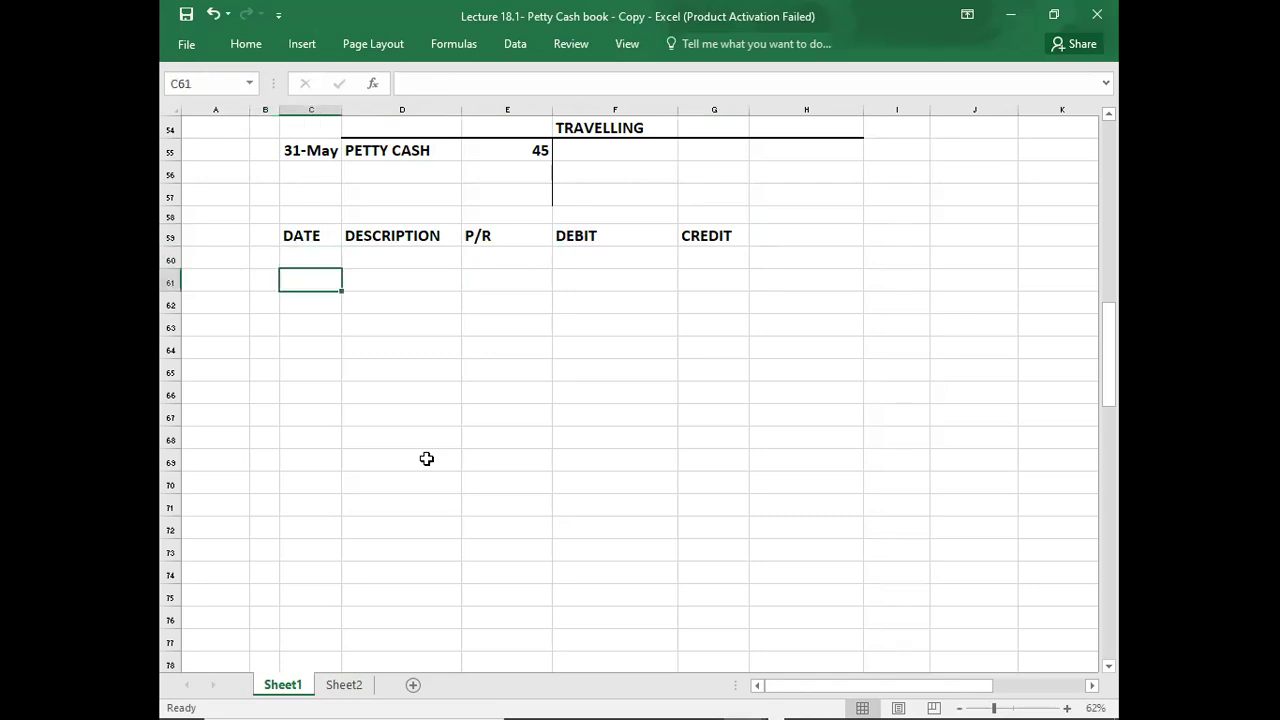
{"action": "type", "text": "5/1"}
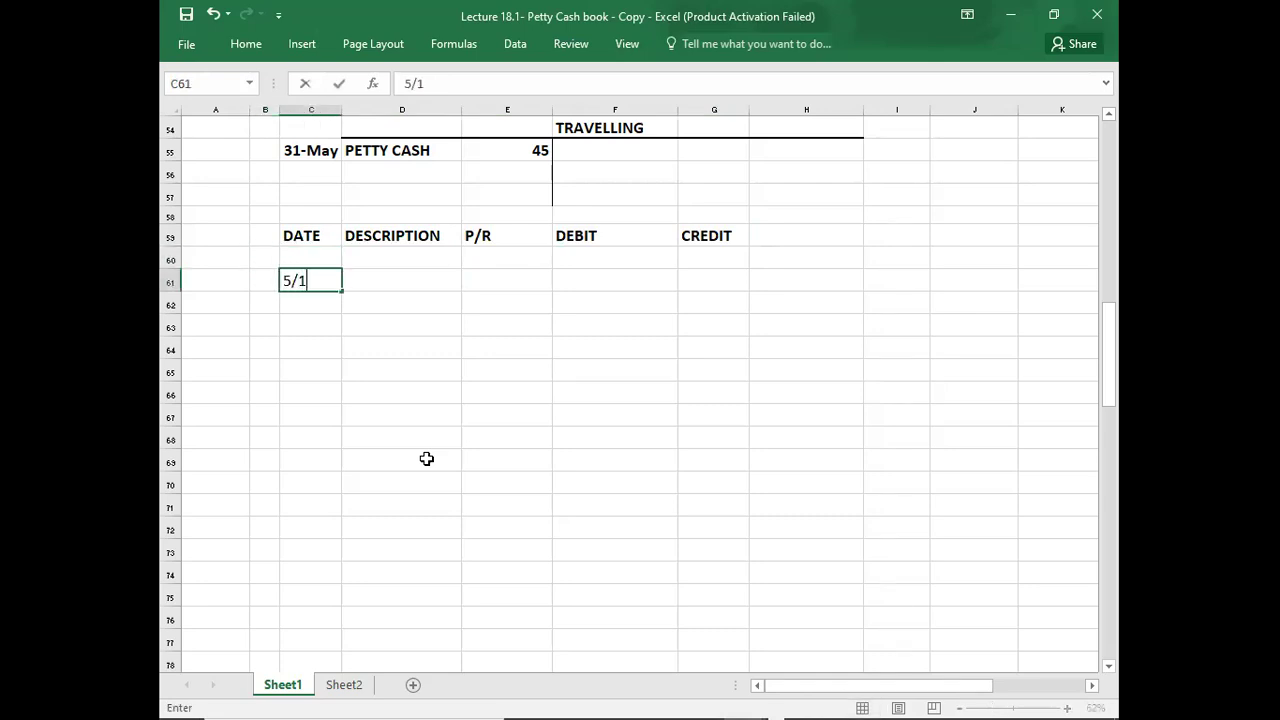
{"action": "key", "text": "Tab"}
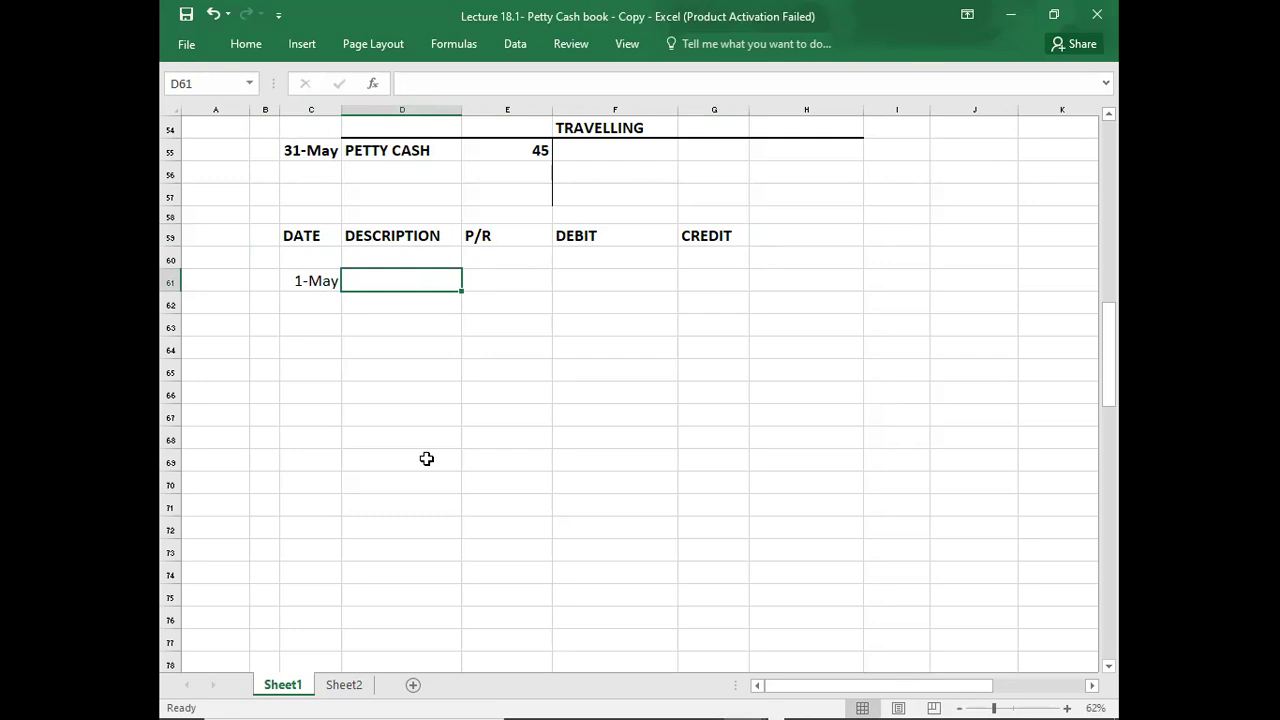
{"action": "type", "text": "PETTY CASH"}
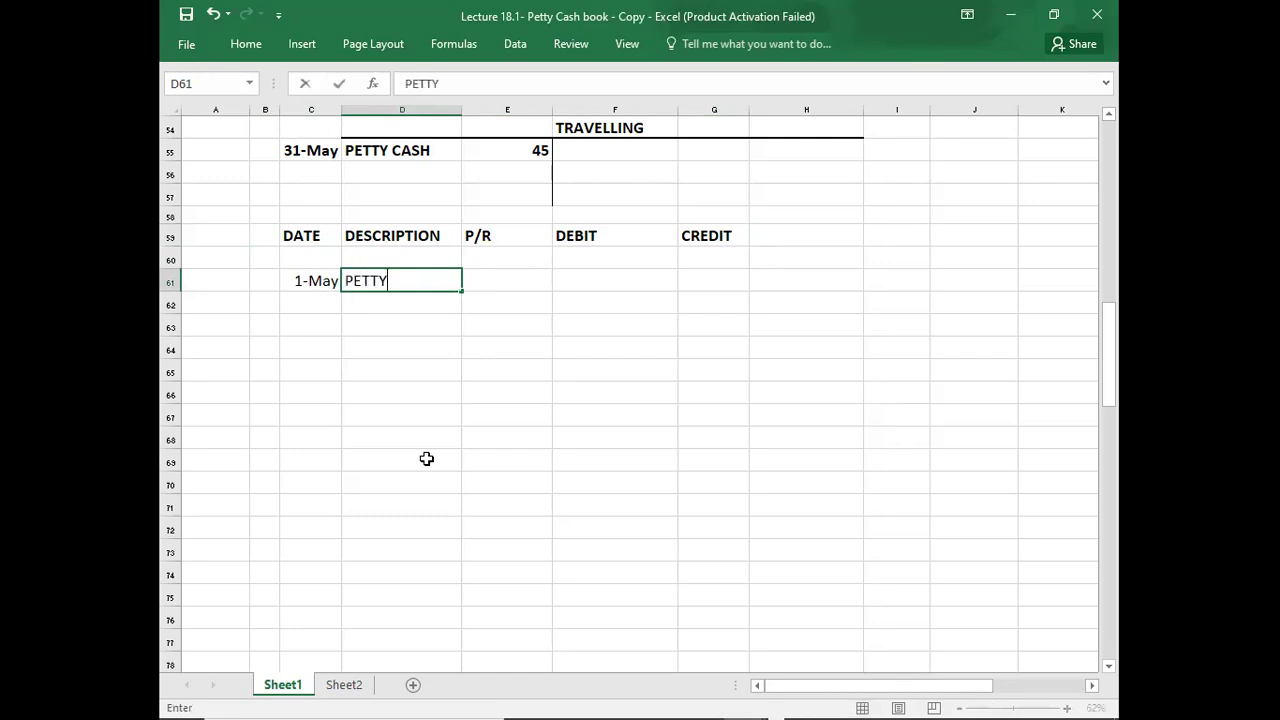
{"action": "key", "text": "Return"}
{"action": "key", "text": "Tab"}
{"action": "key", "text": "Tab"}
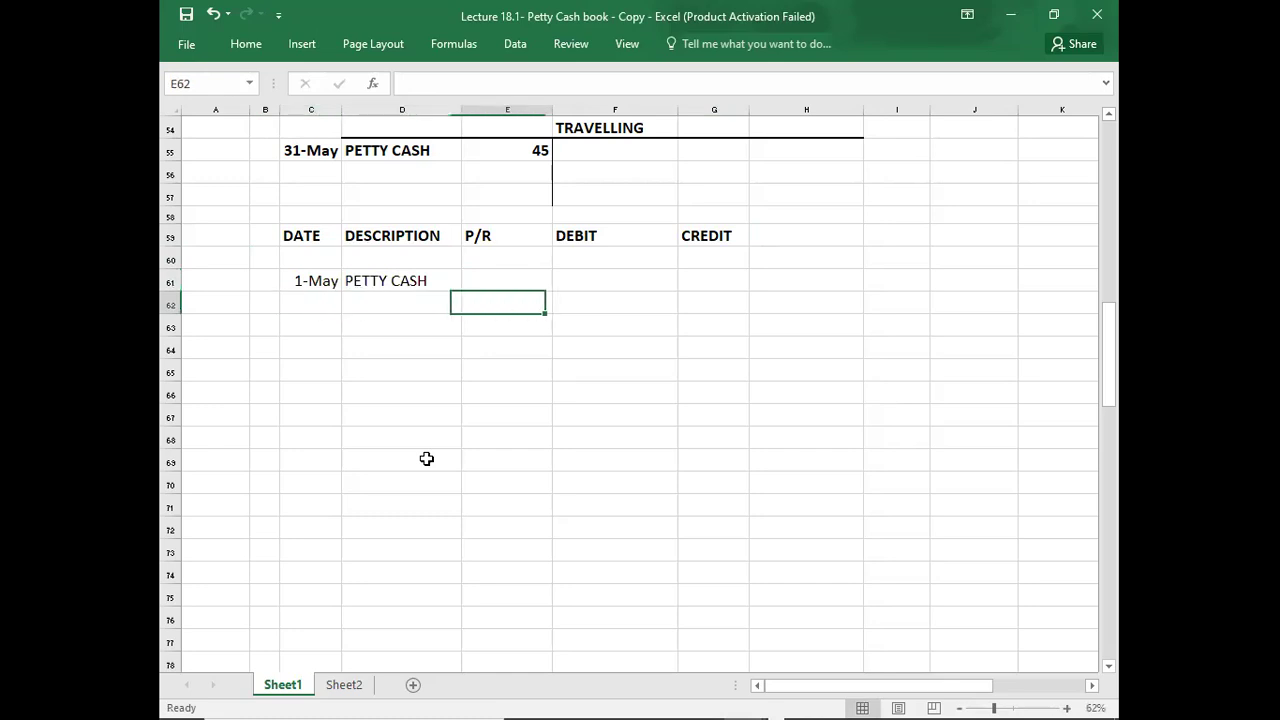
{"action": "type", "text": "CASH"}
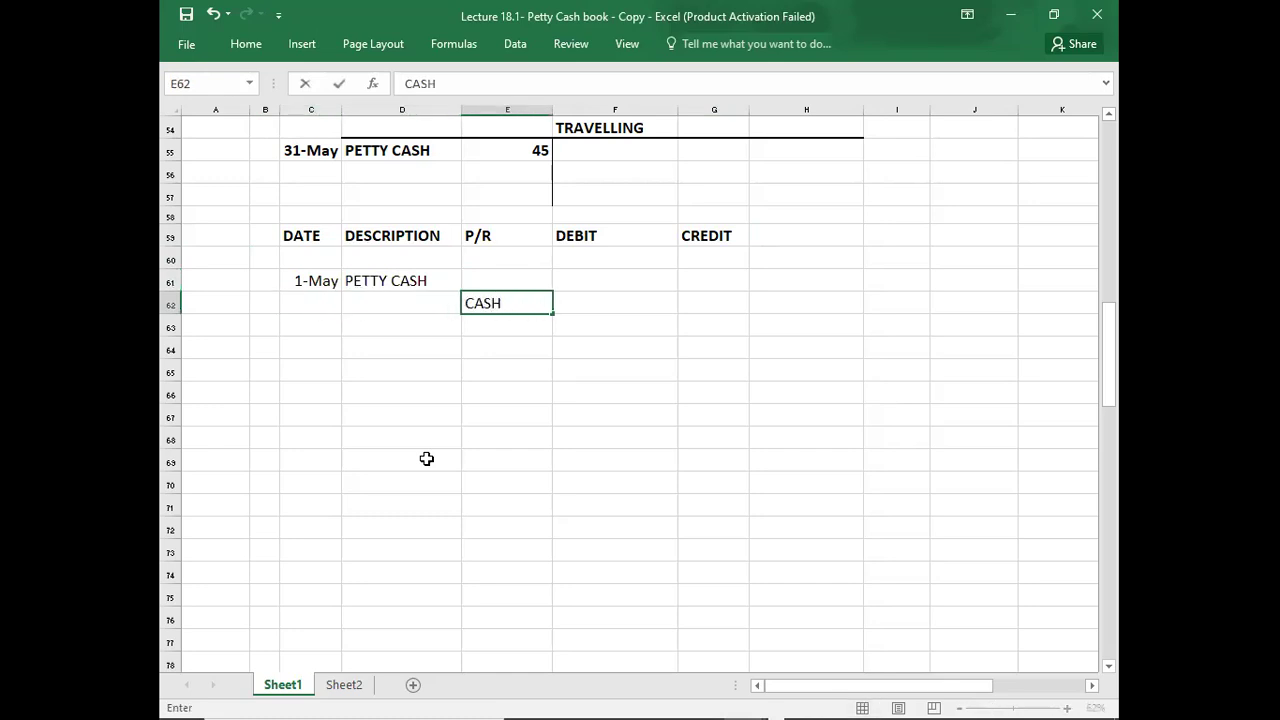
Enter 300 as the PETTY CASH debit in F61 and the CASH credit in G62, and narrow column D.
{"action": "key", "text": "Up"}
{"action": "key", "text": "Right"}
{"action": "type", "text": "300"}
{"action": "key", "text": "Return"}
{"action": "key", "text": "Tab"}
{"action": "type", "text": "300"}
{"action": "key", "text": "Return"}
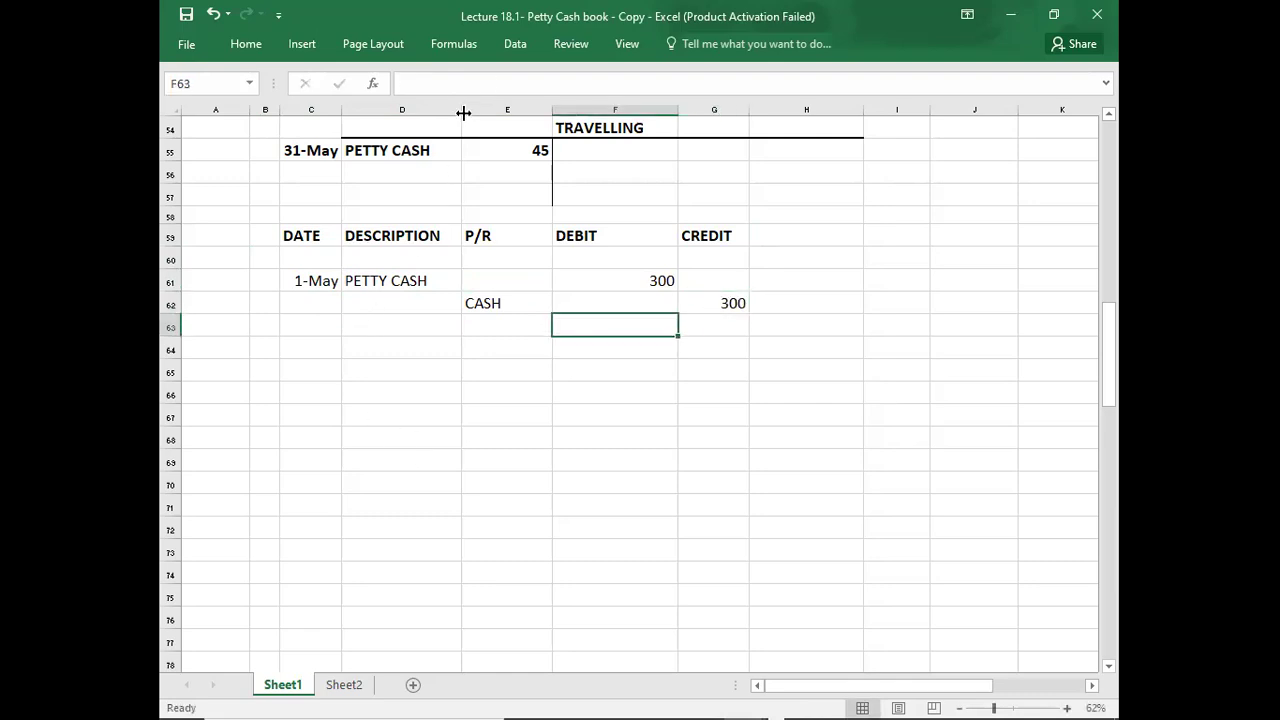
{"action": "left_click_drag", "start_coordinate": [462, 113], "coordinate": [417, 113]}
{"action": "left_click", "coordinate": [499, 451]}
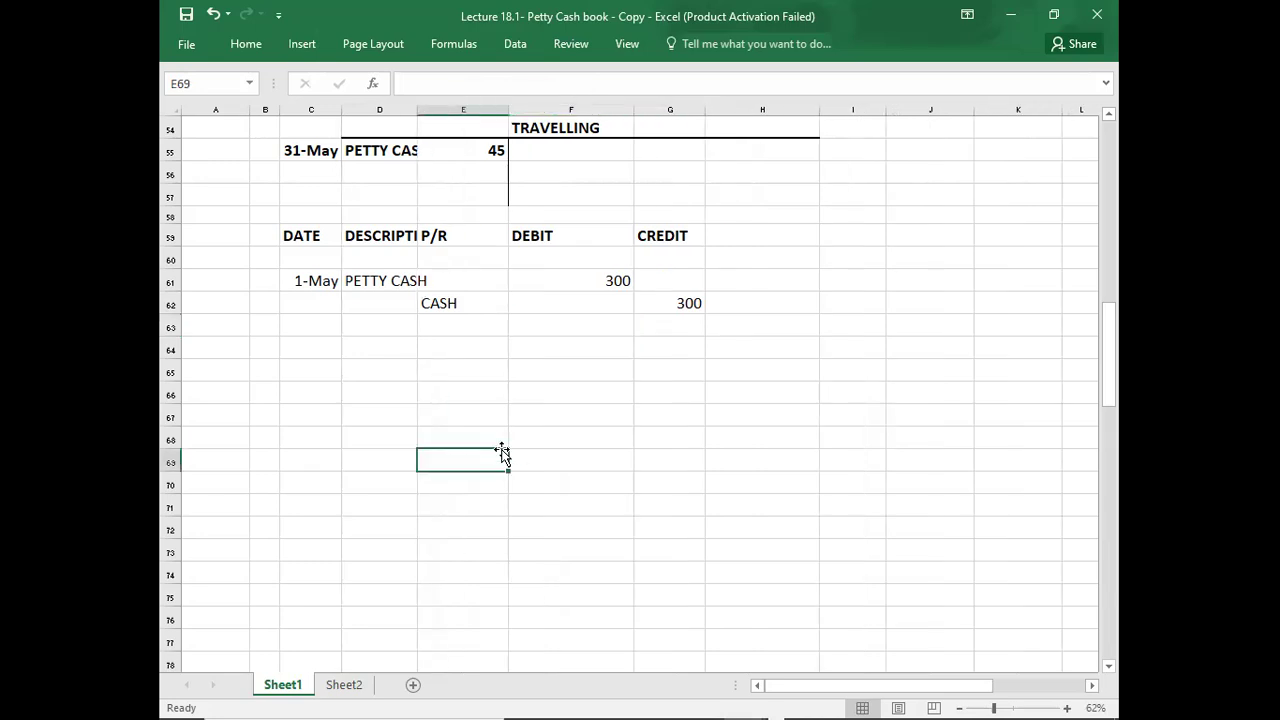
Start the 31-May journal entry in row 64 with CLEANIG in D64 as the first debited account.
{"action": "left_click", "coordinate": [323, 351]}
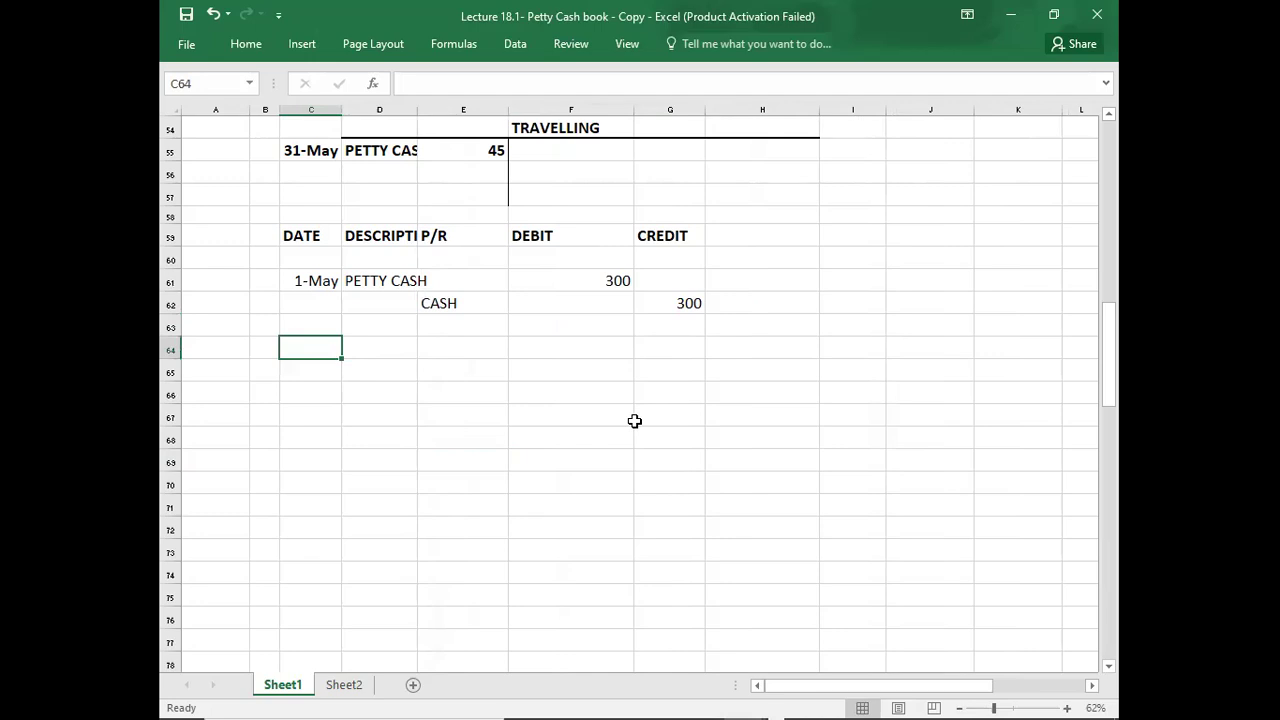
{"action": "type", "text": "5/31"}
{"action": "key", "text": "Return"}
{"action": "key", "text": "Up"}
{"action": "key", "text": "Right"}
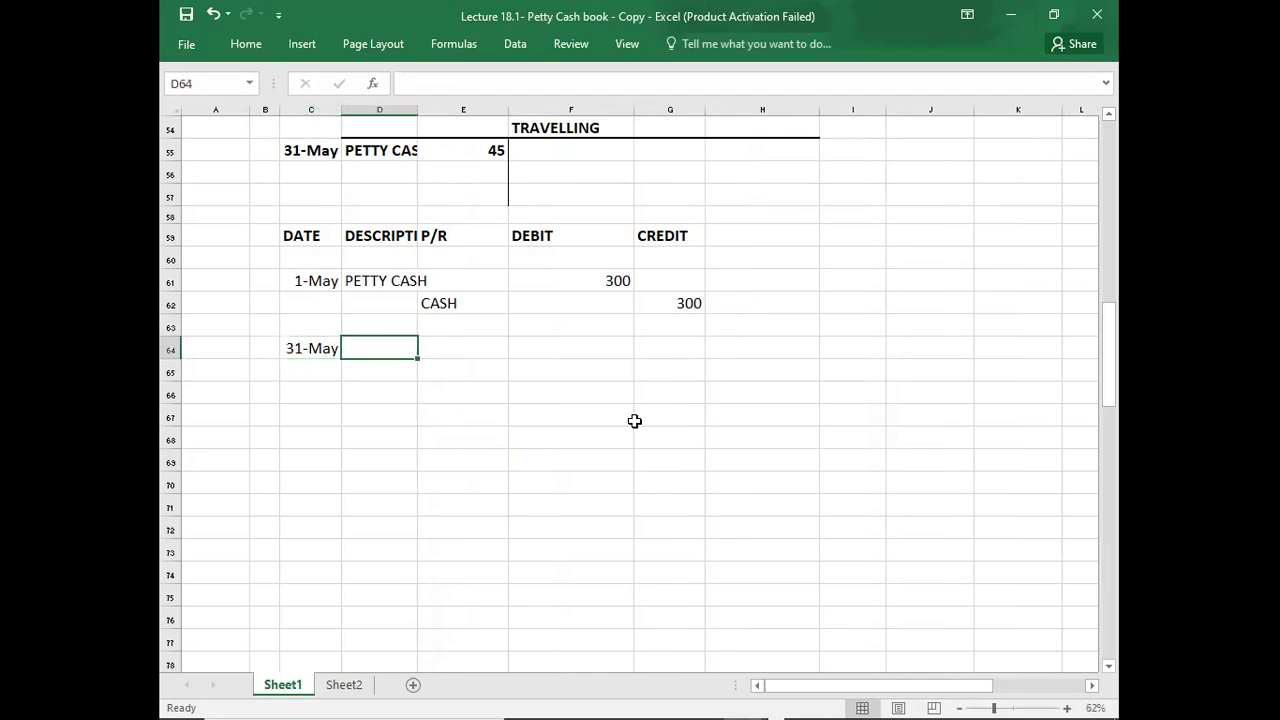
{"action": "type", "text": "CLEA"}
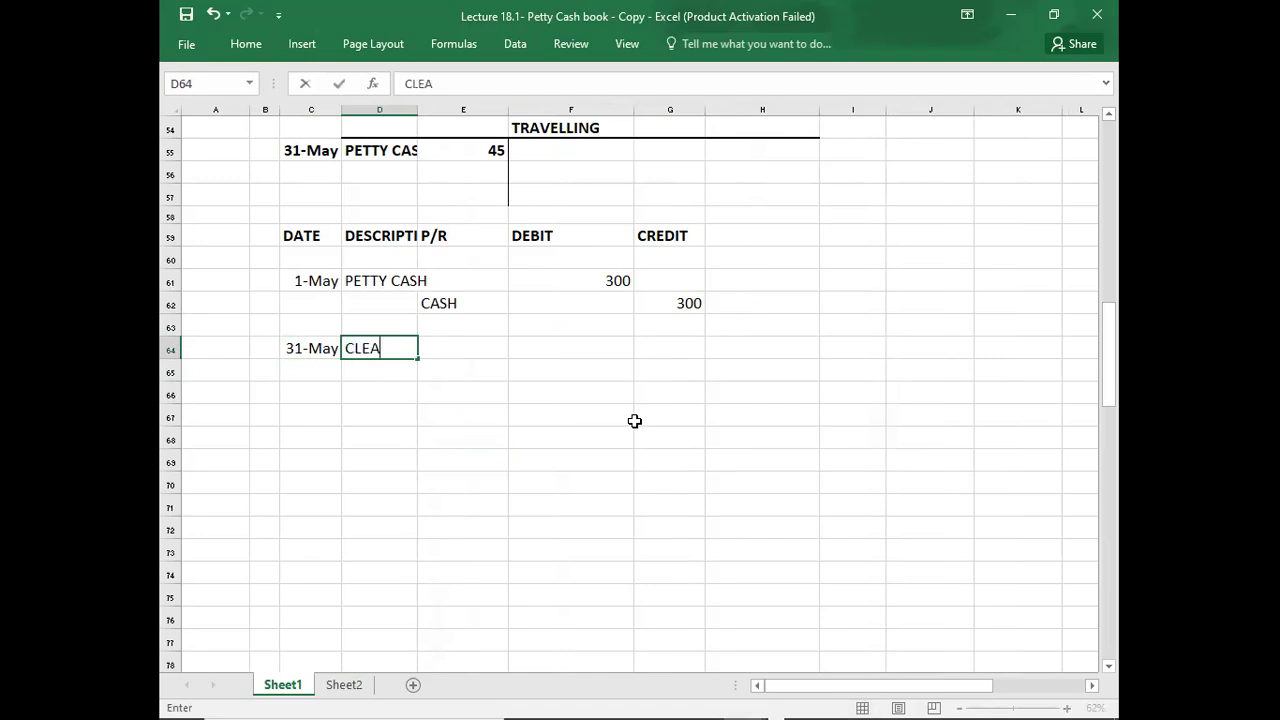
{"action": "type", "text": "NIG"}
{"action": "key", "text": "Return"}
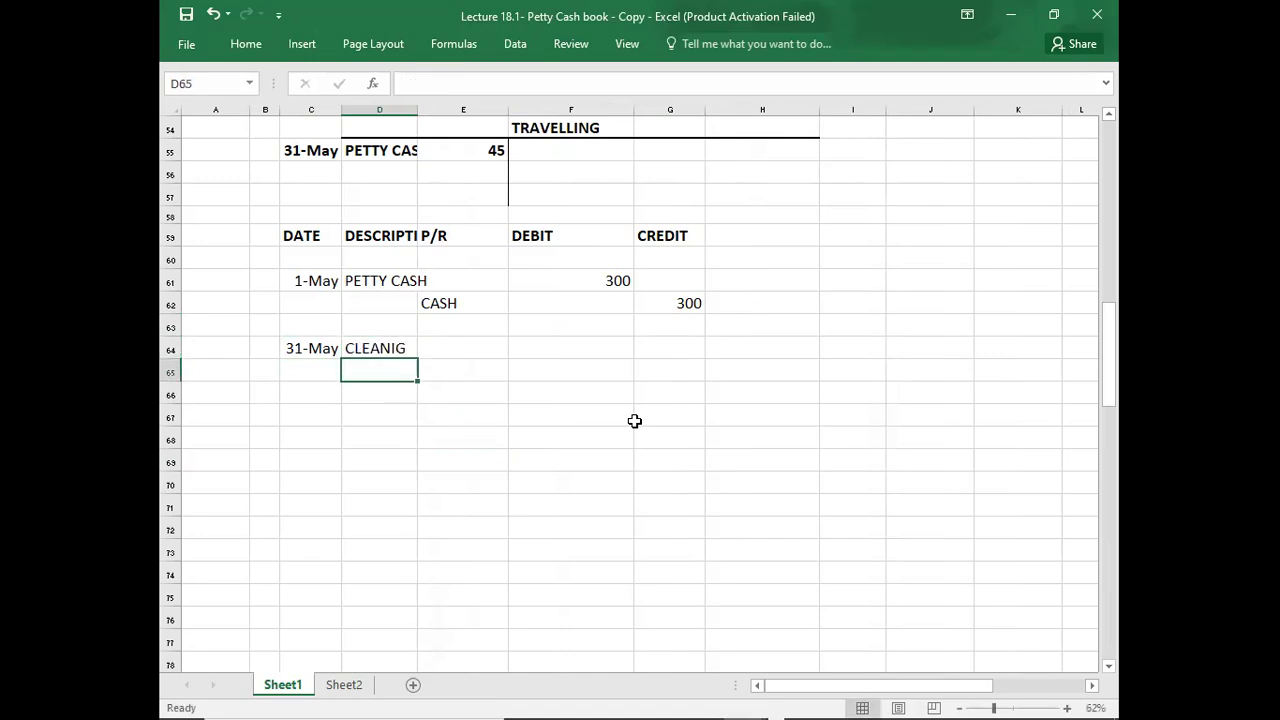
List MOTOR EXP., POSTAGE and TRAVELLING as further debited accounts in D65:D67.
{"action": "type", "text": "MP"}
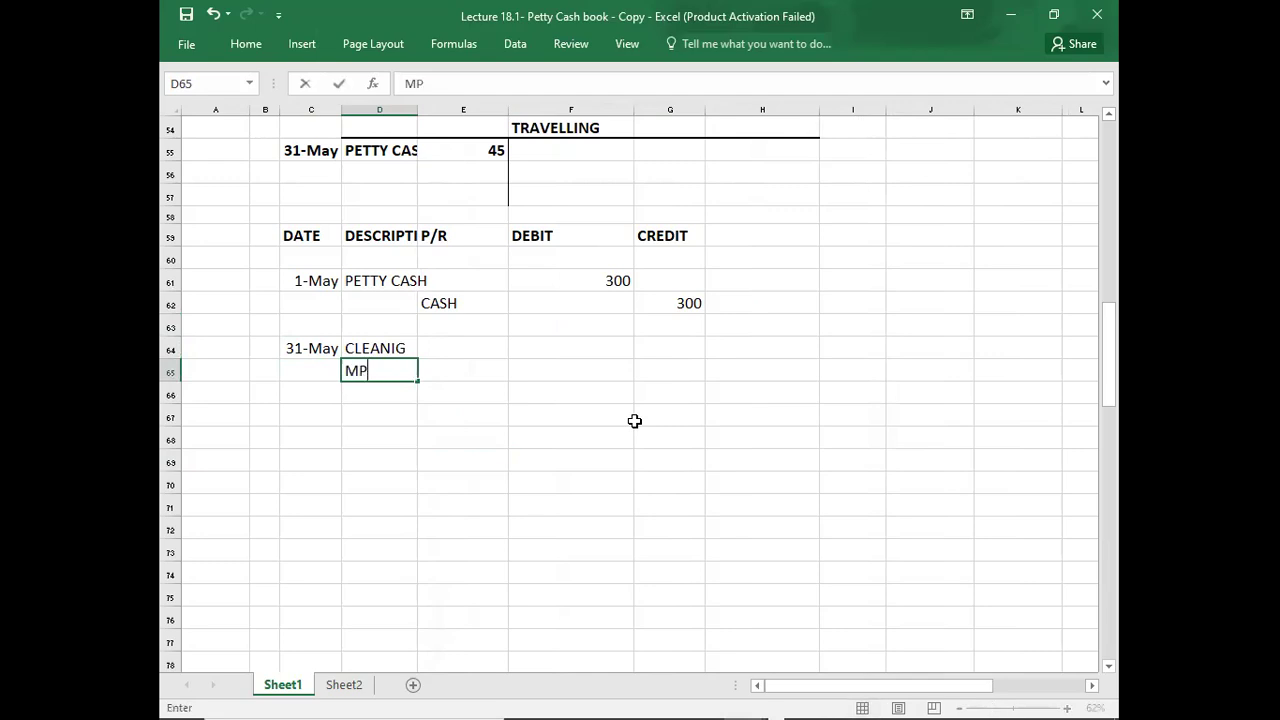
{"action": "type", "text": "TOR EXP."}
{"action": "key", "text": "Return"}
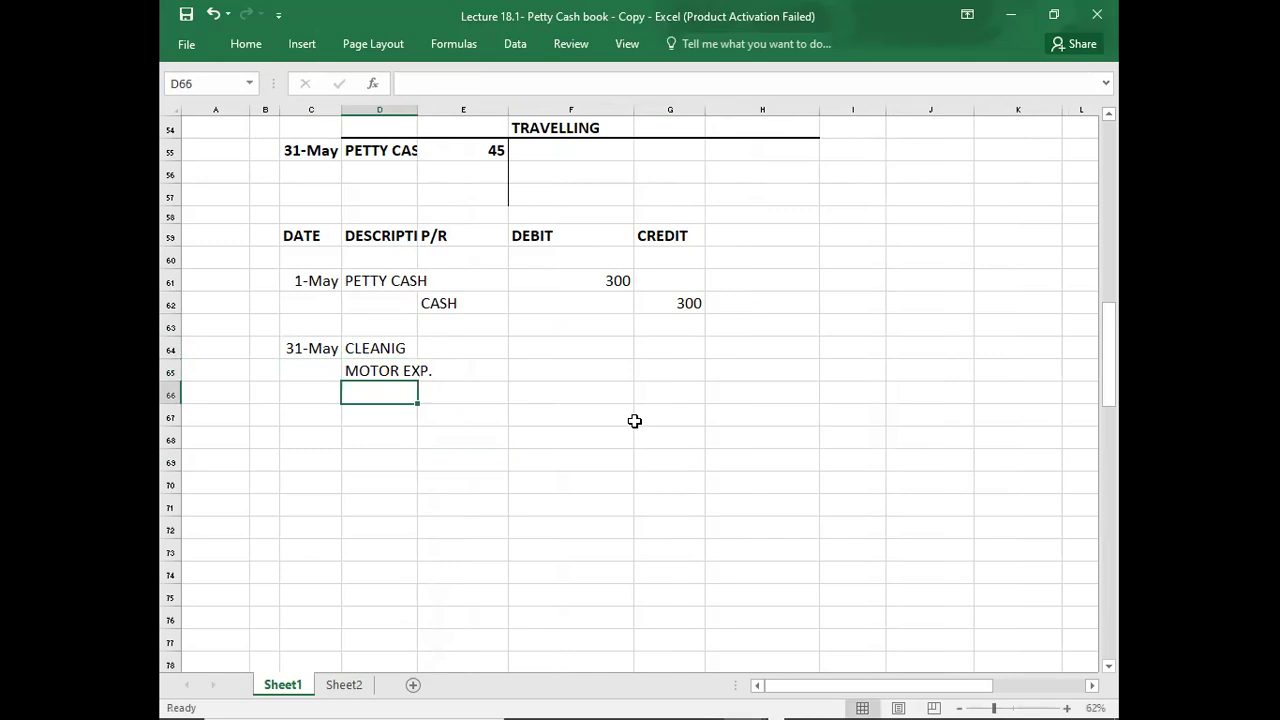
{"action": "type", "text": "POSTAGE"}
{"action": "key", "text": "Return"}
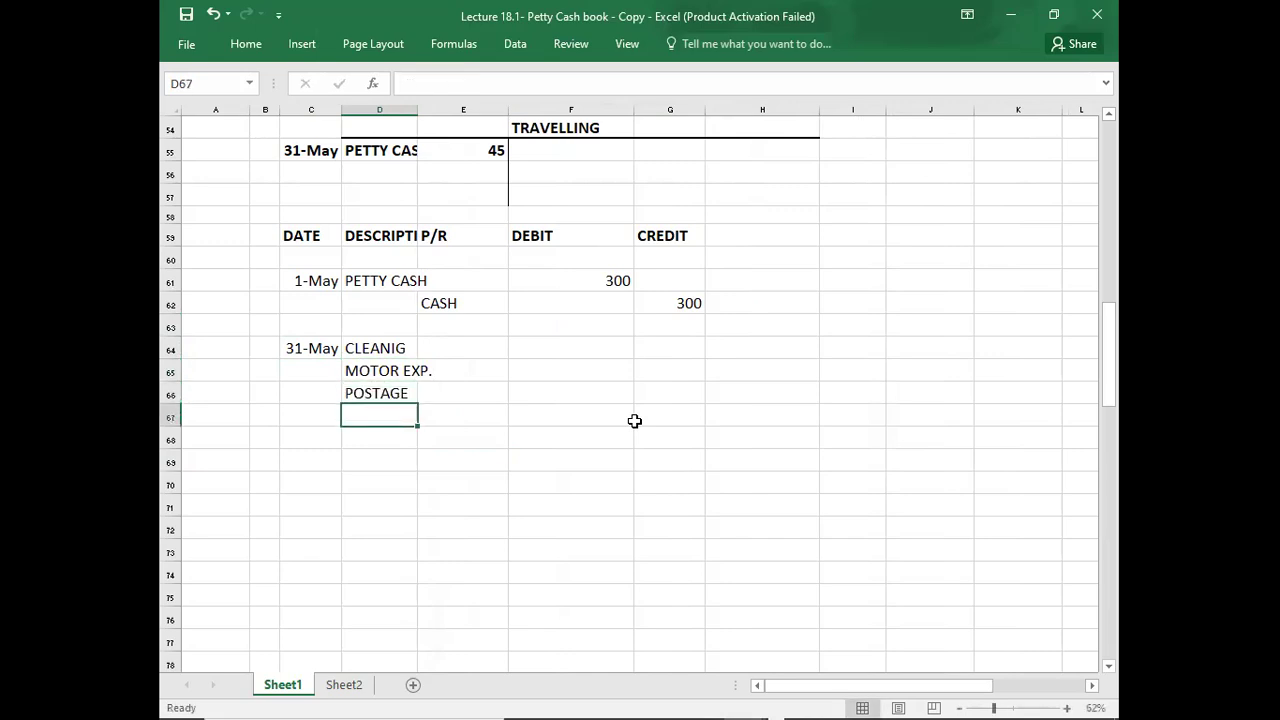
{"action": "type", "text": "TRAVELLING"}
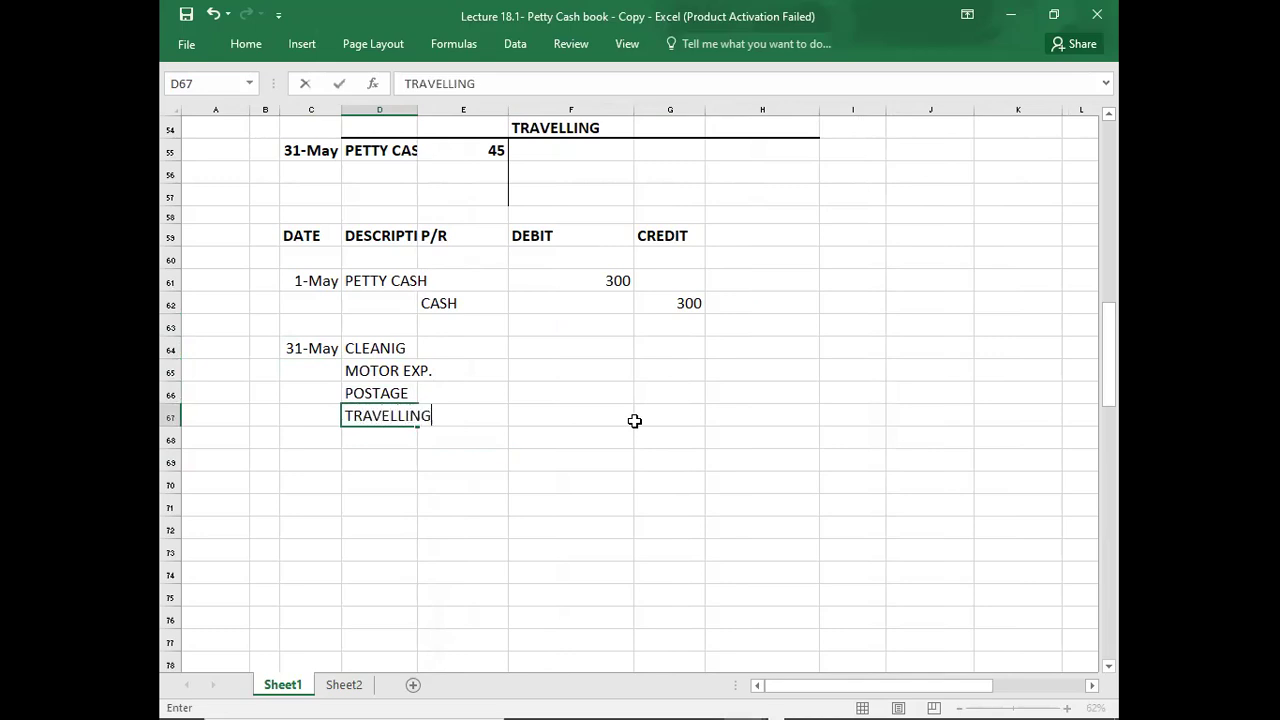
{"action": "key", "text": "Return"}
Enter STATIONERY in D68 as the last debited account of the 31-May entry.
{"action": "type", "text": "TSTAYIONER"}
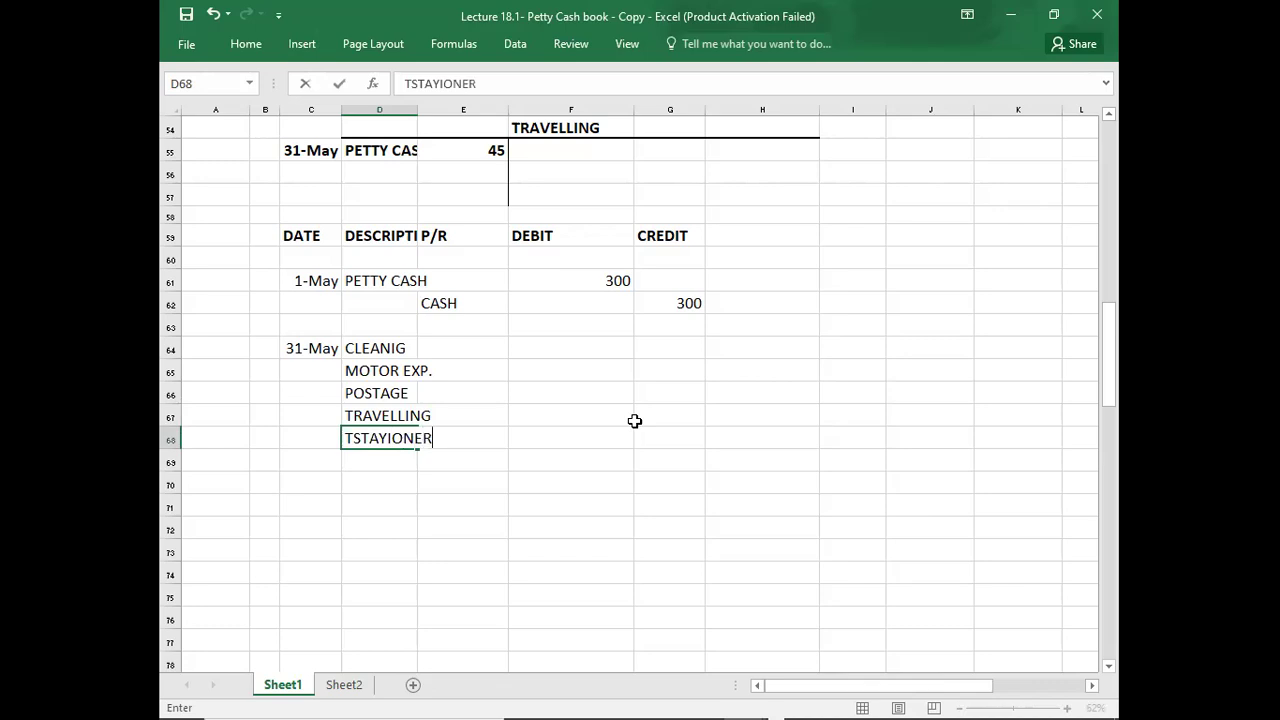
{"action": "type", "text": "Y"}
{"action": "key", "text": "Return"}
{"action": "key", "text": "Up"}
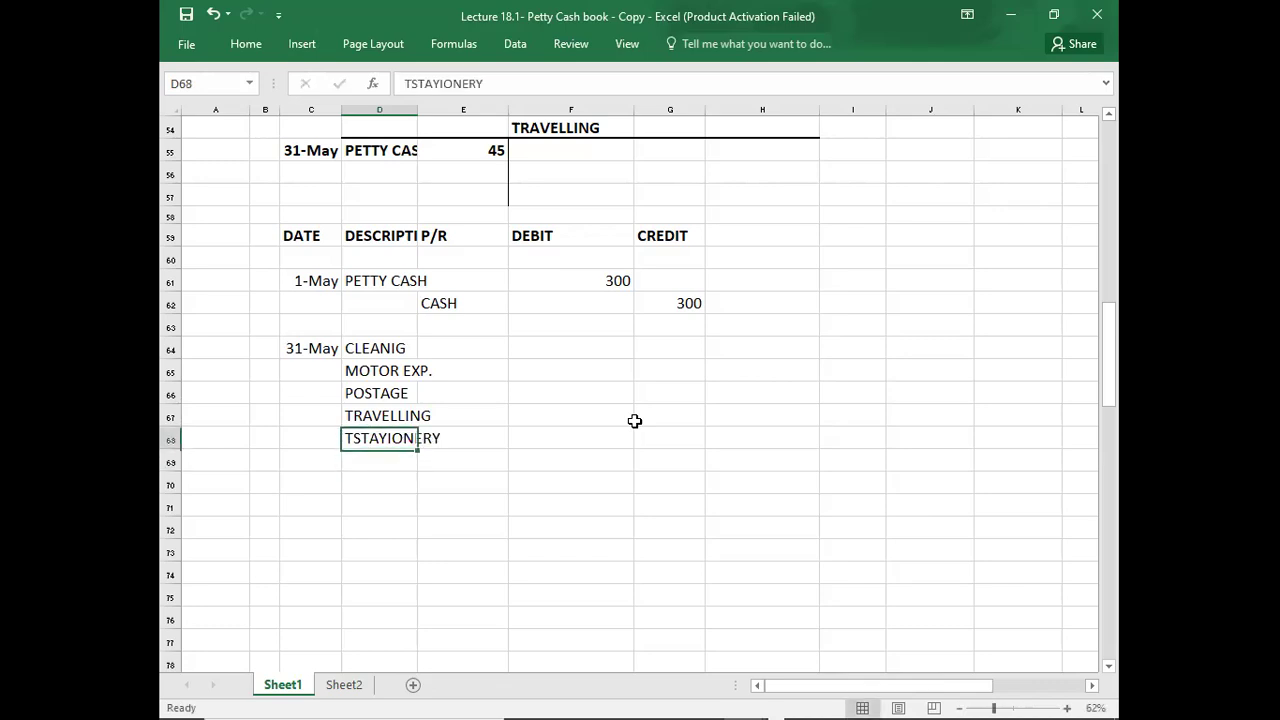
{"action": "type", "text": "STATION"}
{"action": "key", "text": "BackSpace"}
{"action": "key", "text": "BackSpace"}
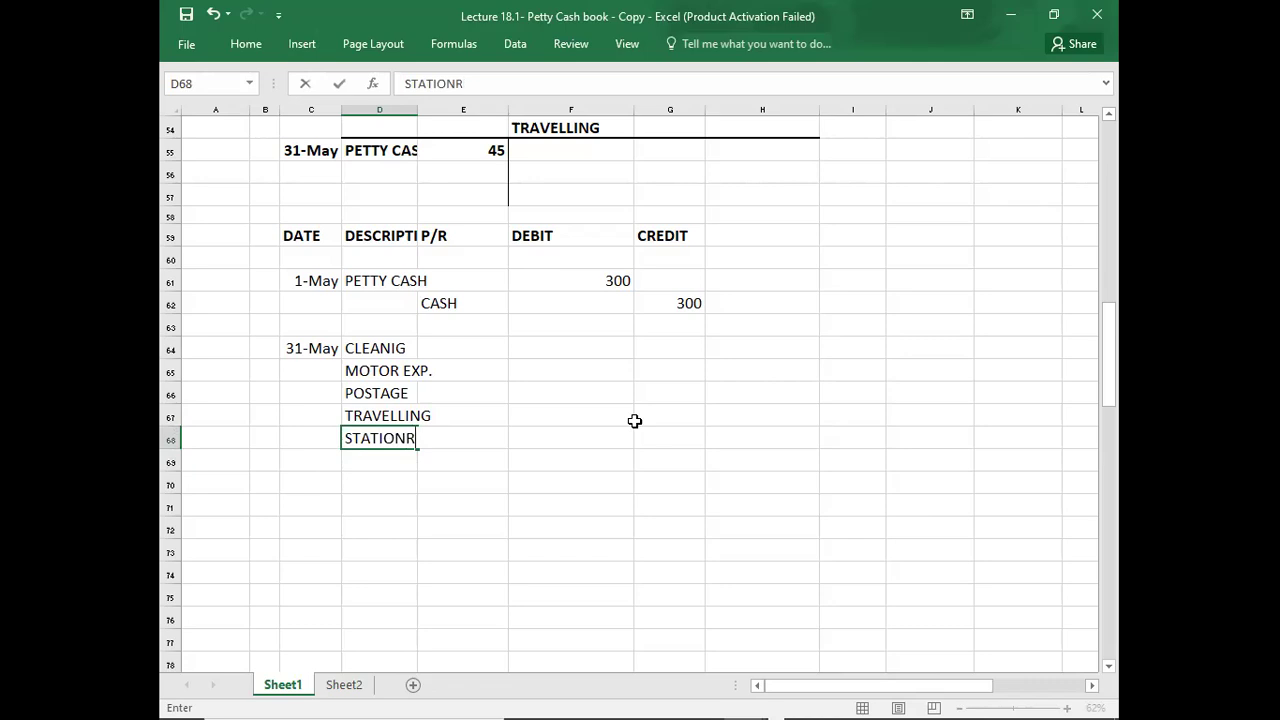
{"action": "type", "text": "ERY"}
{"action": "key", "text": "Return"}
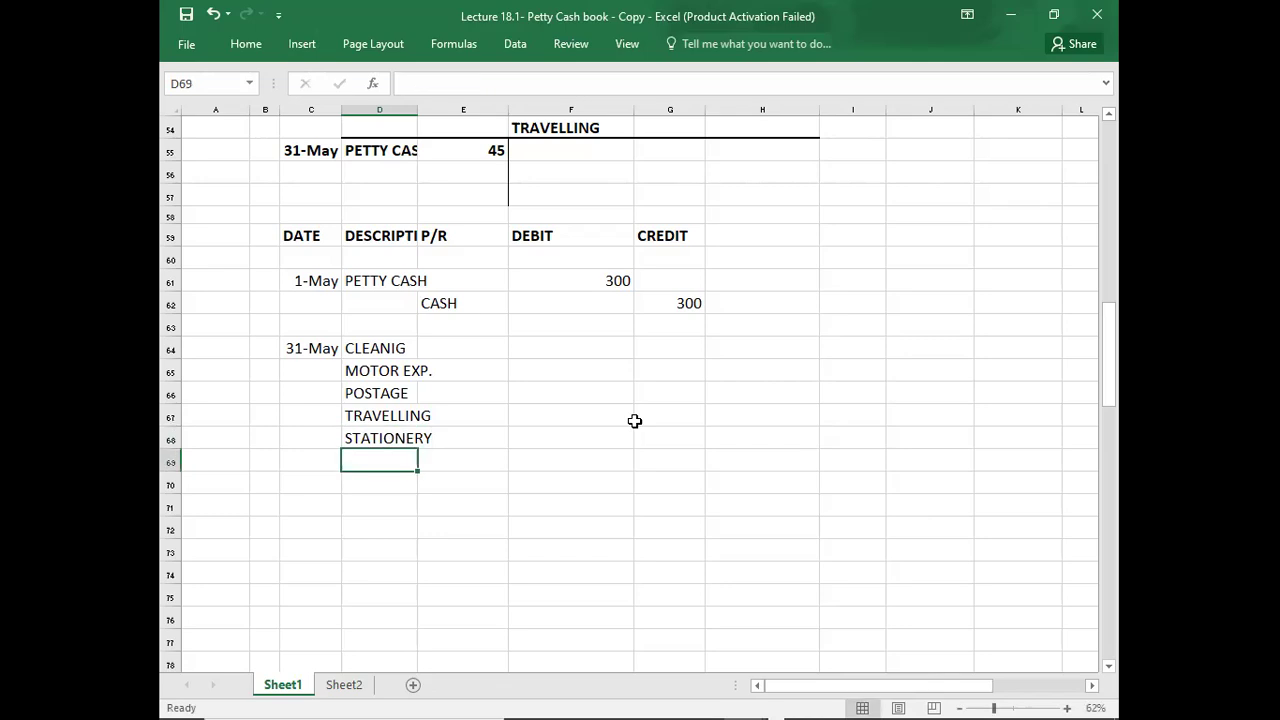
Enter PETTY CASH in E69 as the credited account of the 31-May entry.
{"action": "key", "text": "Right"}
{"action": "type", "text": "PE"}
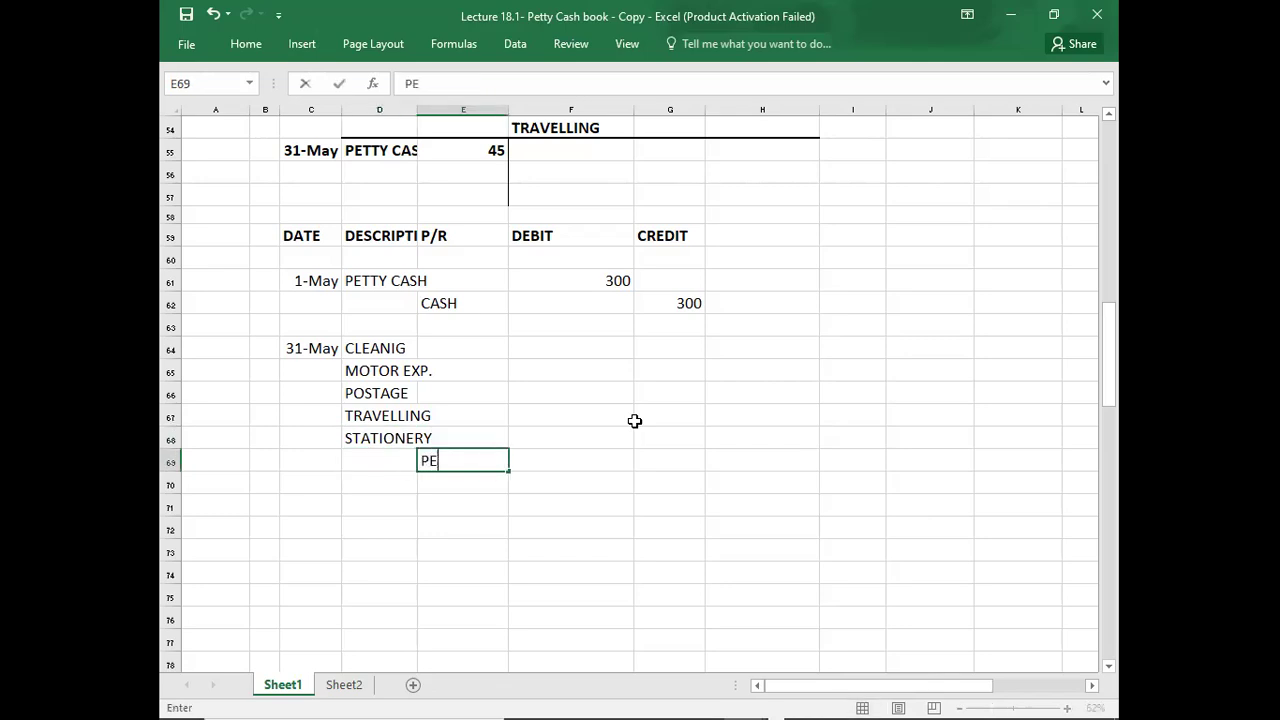
{"action": "type", "text": "TTY CASH"}
{"action": "key", "text": "Return"}
{"action": "key", "text": "Return"}
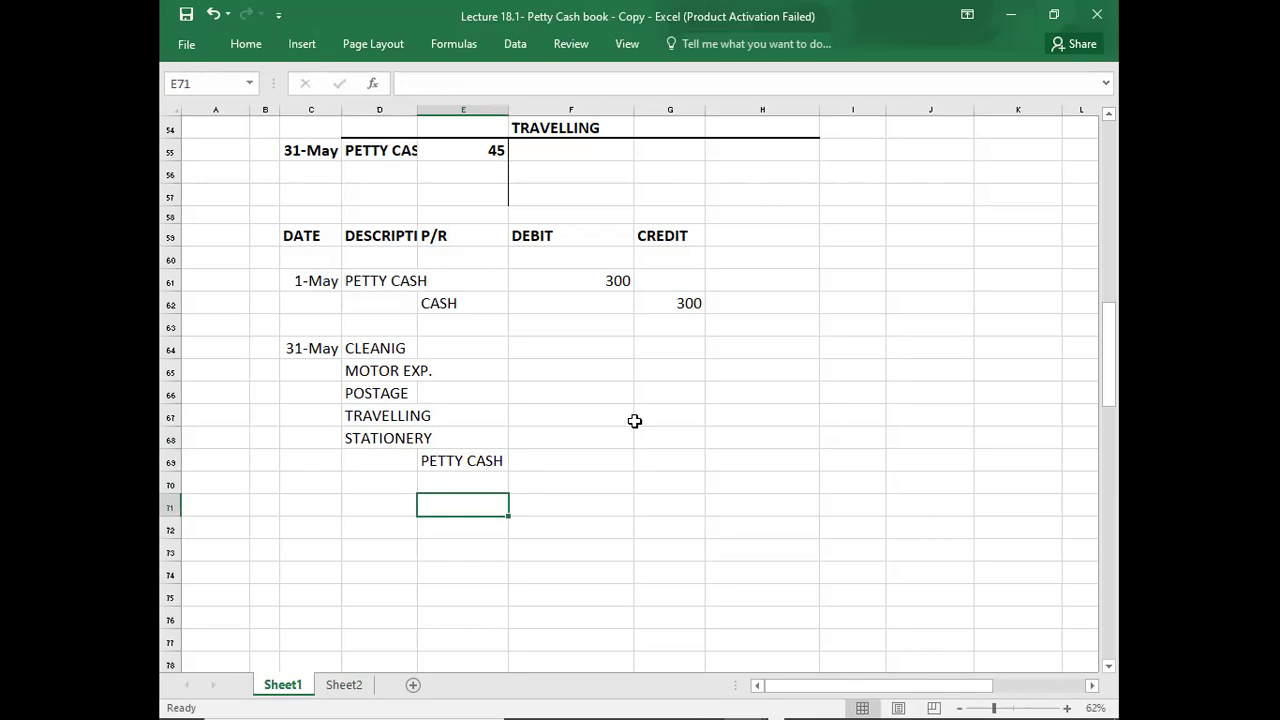
Add dashed separator lines in D63 and D70, below the 1-May and 31-May journal entries.
{"action": "left_click", "coordinate": [356, 326]}
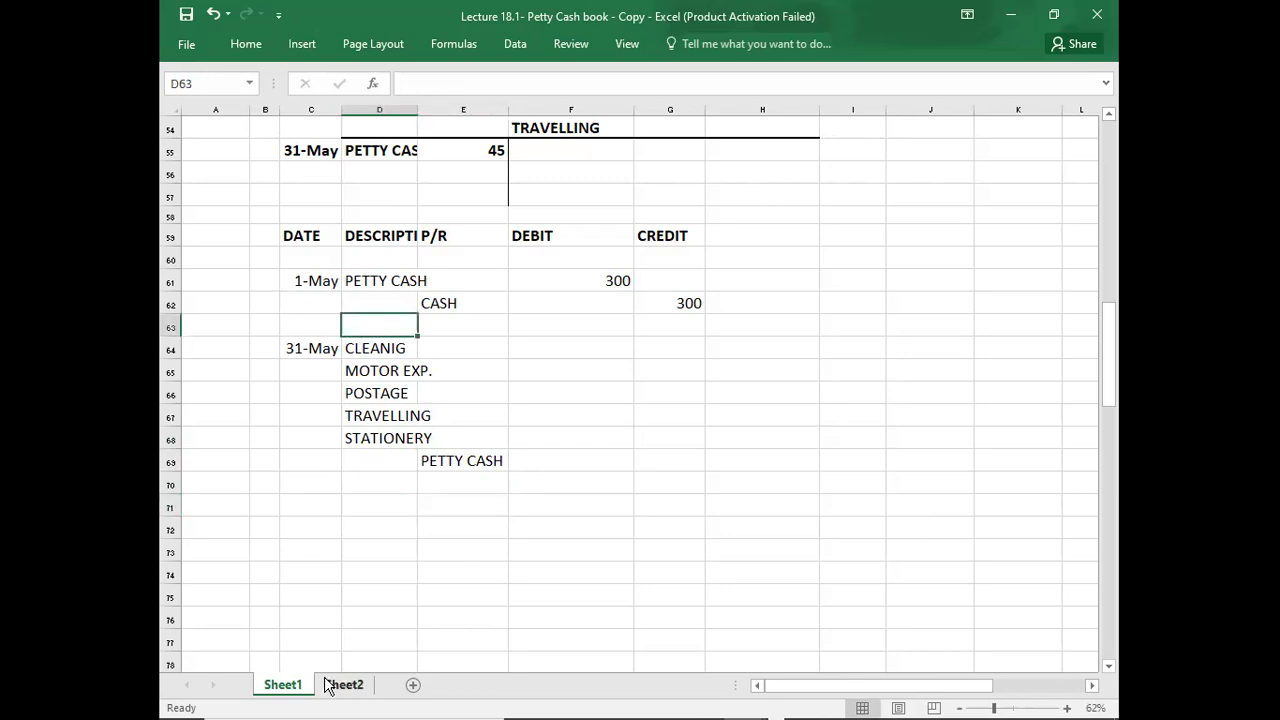
{"action": "type", "text": "----------------------------"}
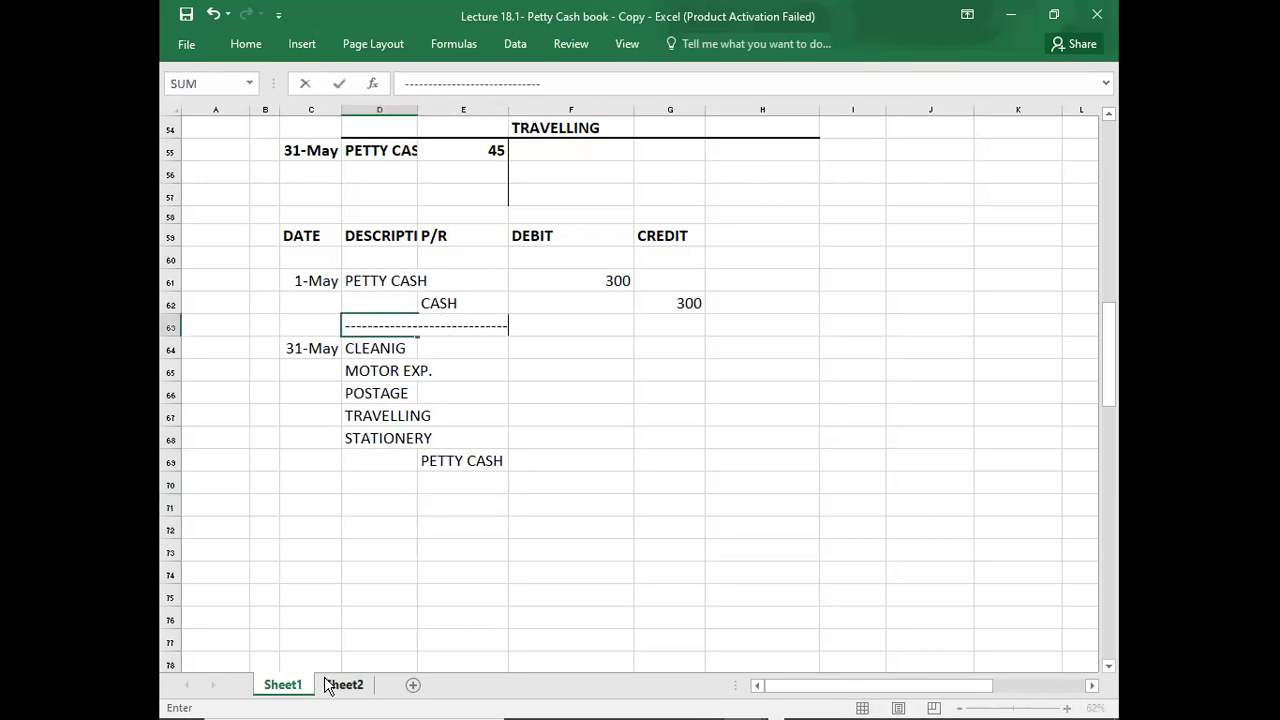
{"action": "key", "text": "Return"}
{"action": "key", "text": "Return"}
{"action": "key", "text": "Return"}
{"action": "key", "text": "Return"}
{"action": "key", "text": "Return"}
{"action": "key", "text": "Return"}
{"action": "key", "text": "Return"}
{"action": "key", "text": "Return"}
{"action": "type", "text": "---------------------------"}
{"action": "key", "text": "Return"}
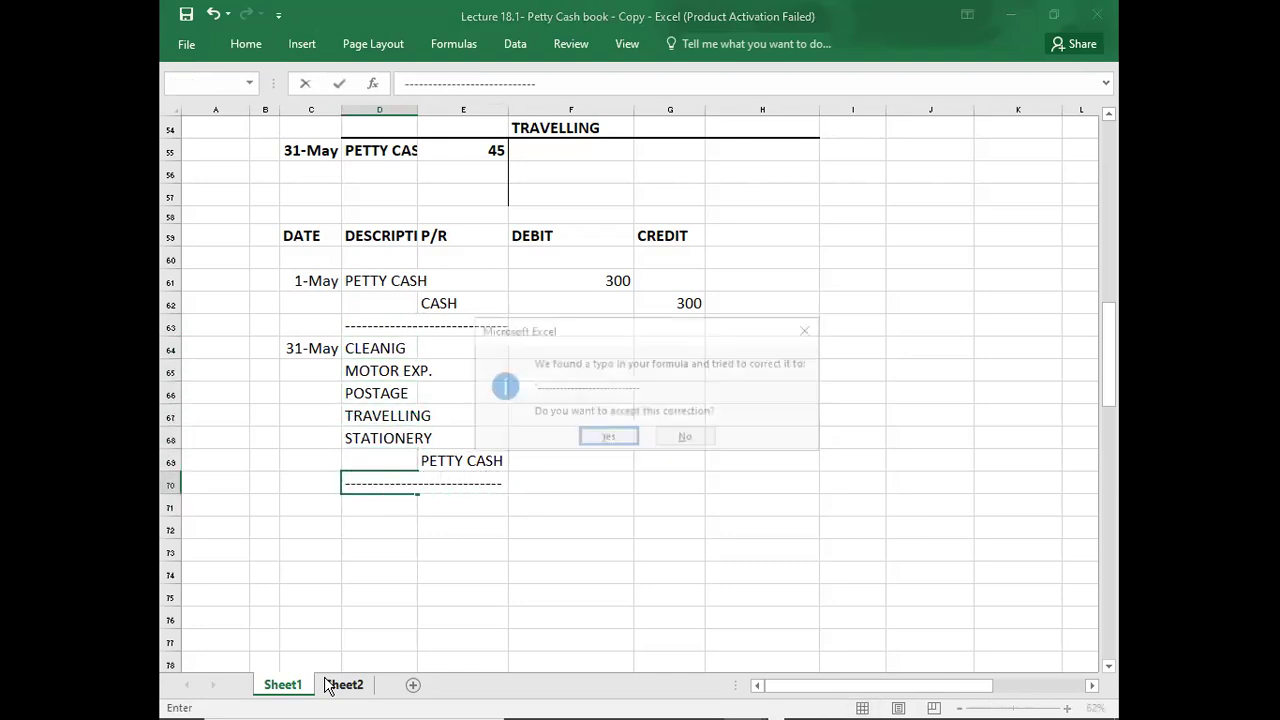
{"action": "key", "text": "Return"}
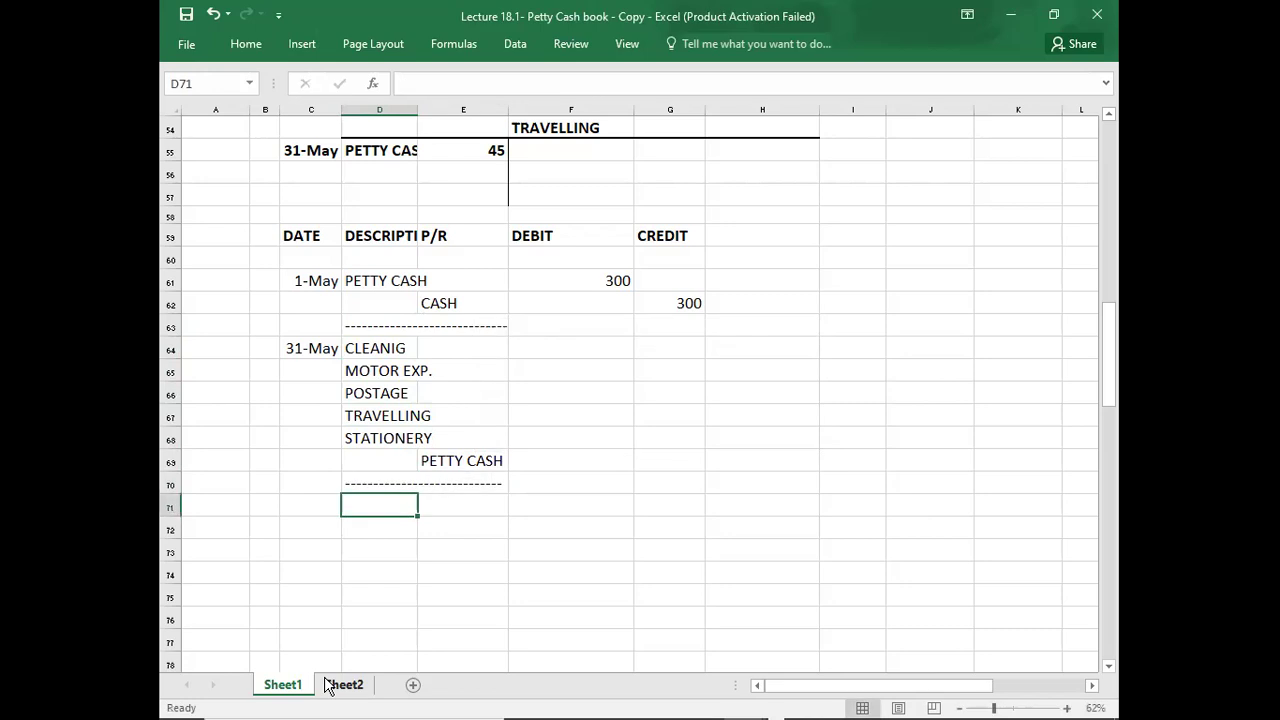
Widen column E and narrow the DEBIT column F.
{"action": "left_click", "coordinate": [600, 346]}
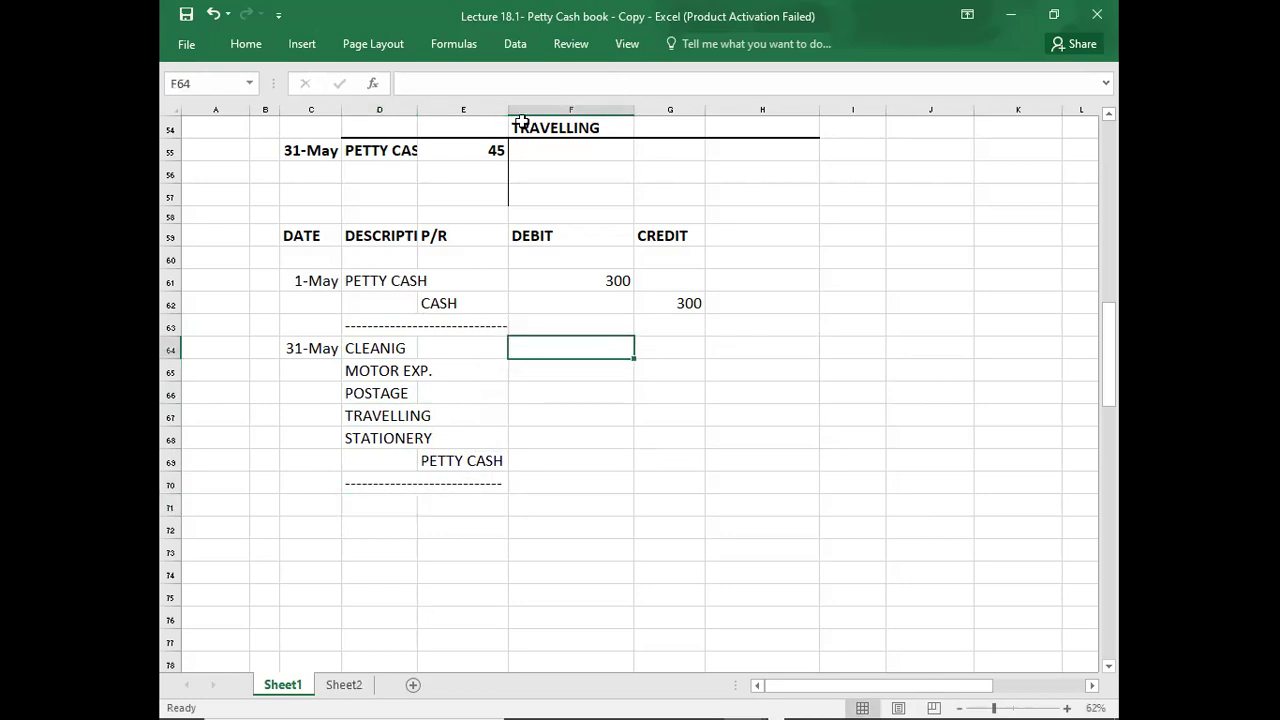
{"action": "left_click_drag", "start_coordinate": [508, 109], "coordinate": [538, 109]}
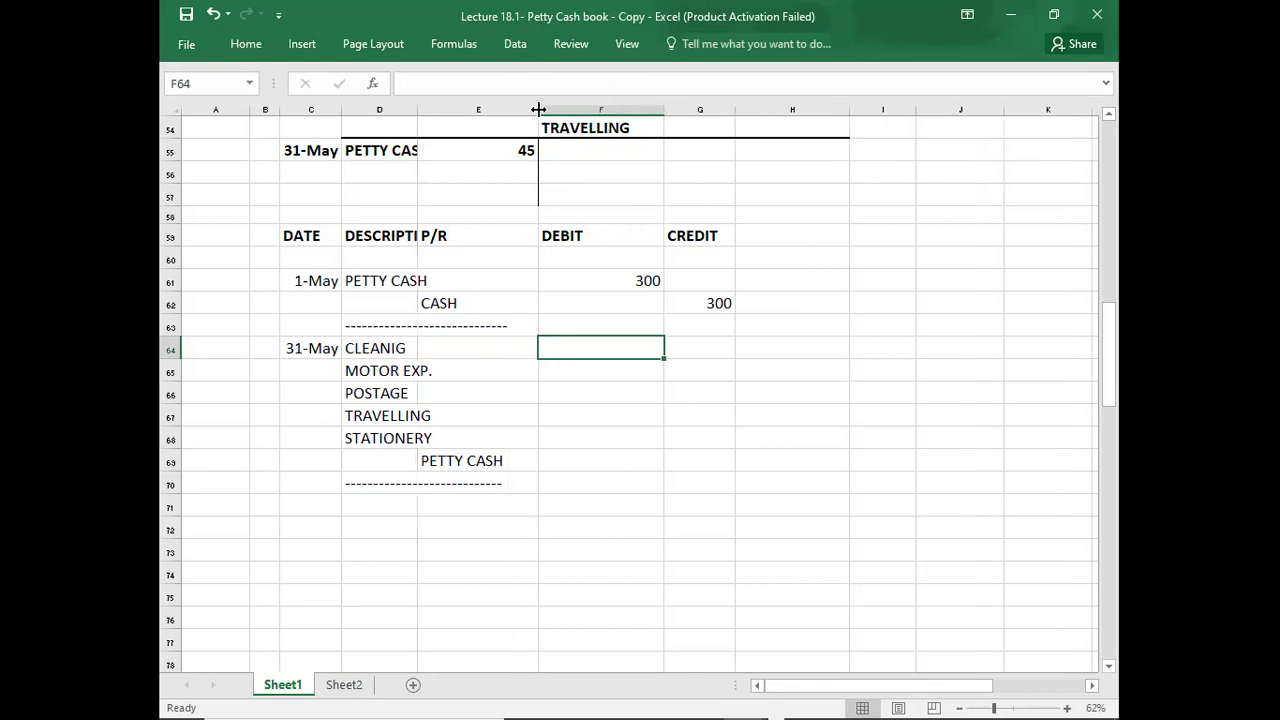
{"action": "left_click_drag", "start_coordinate": [665, 109], "coordinate": [611, 110]}
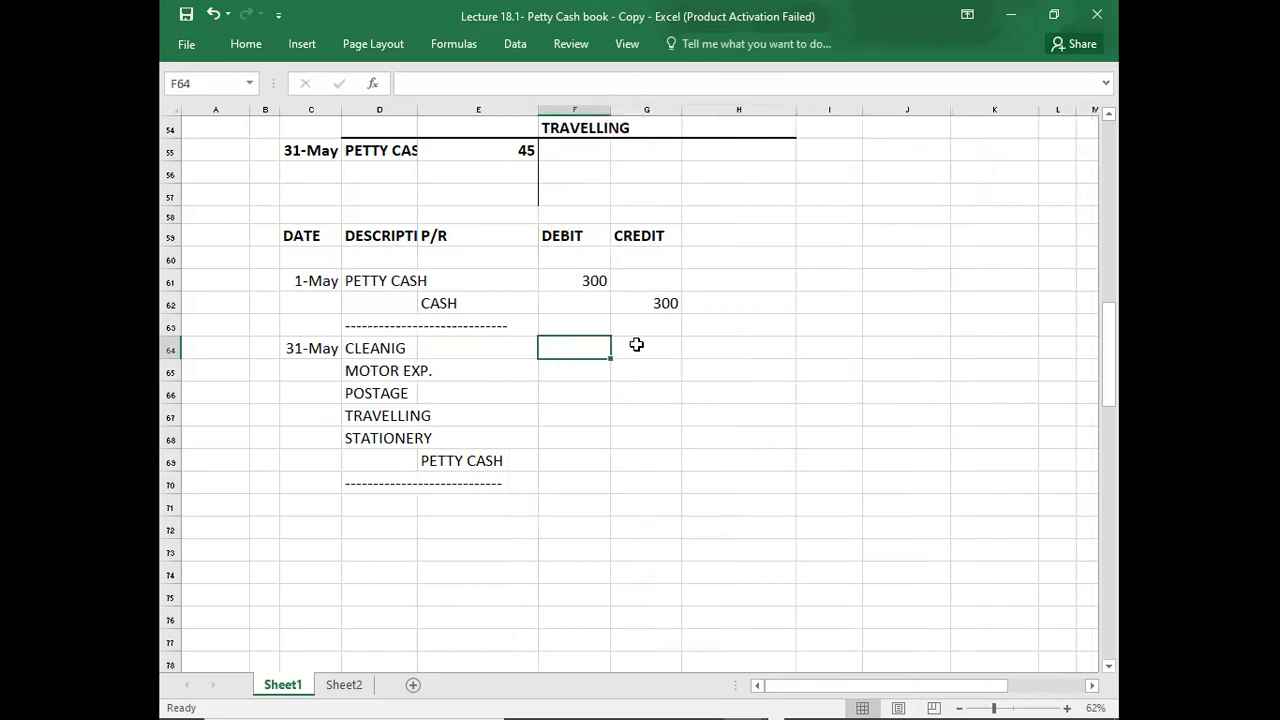
Enter the 31-May debit amounts 77, 97, 41, 45 and 26 in F64:F68, from CLEANIG to STATIONERY.
{"action": "type", "text": "77"}
{"action": "key", "text": "Return"}
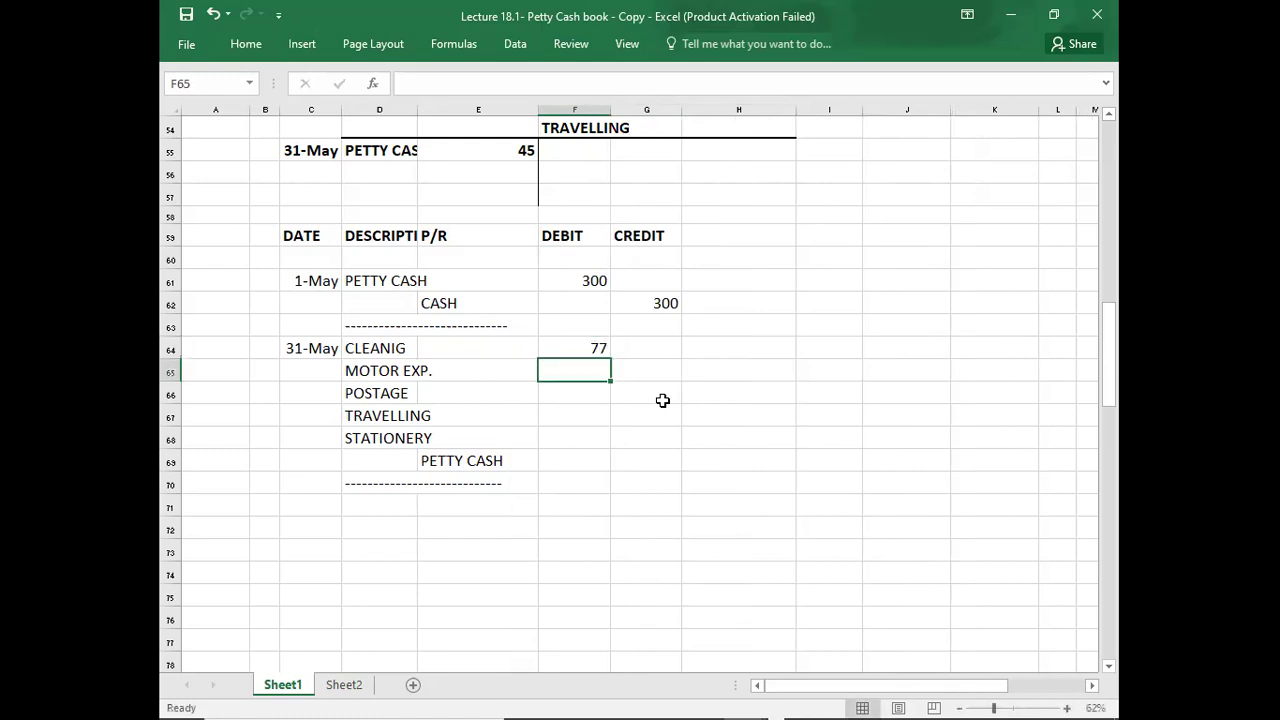
{"action": "type", "text": "97"}
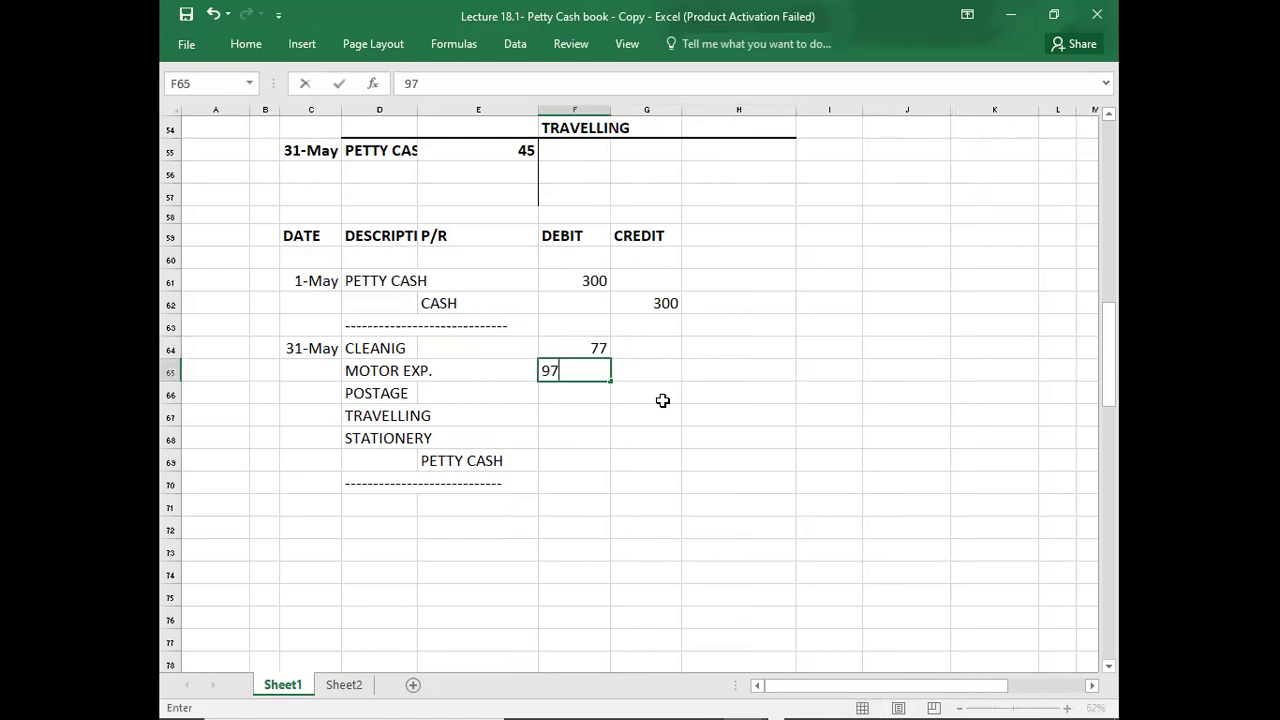
{"action": "key", "text": "Return"}
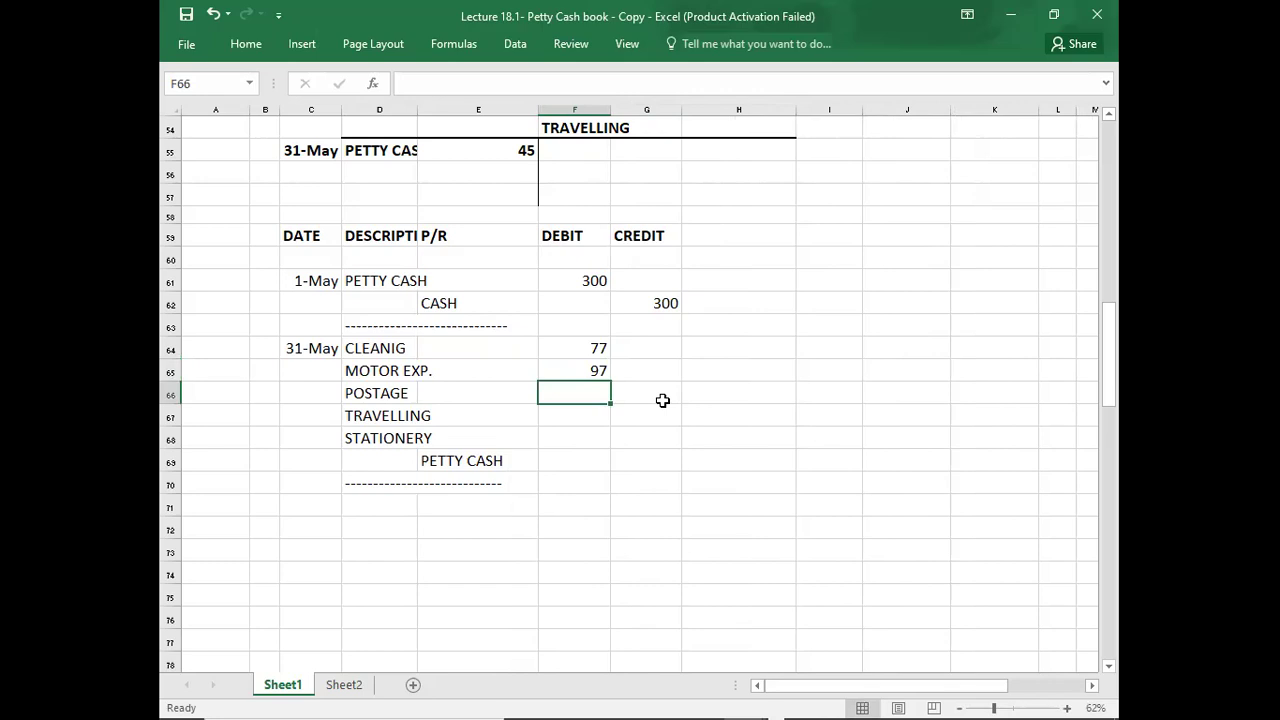
{"action": "type", "text": "44"}
{"action": "key", "text": "BackSpace"}
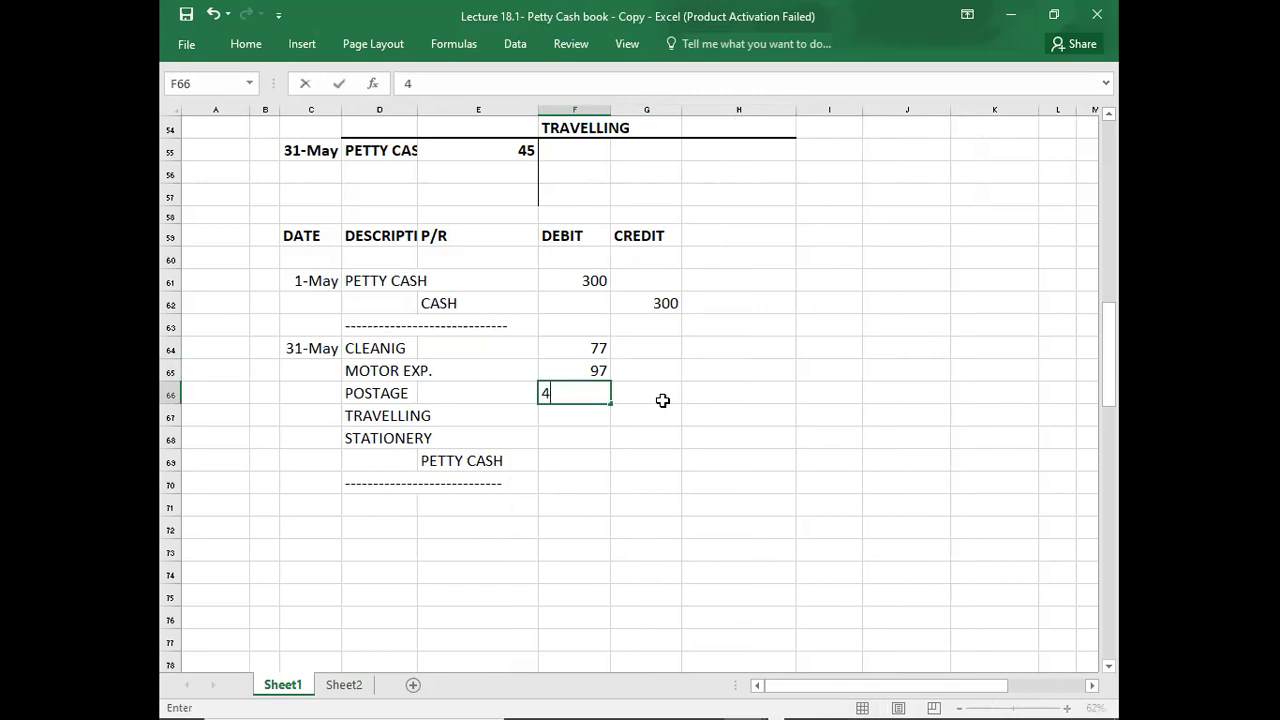
{"action": "type", "text": "1"}
{"action": "key", "text": "Return"}
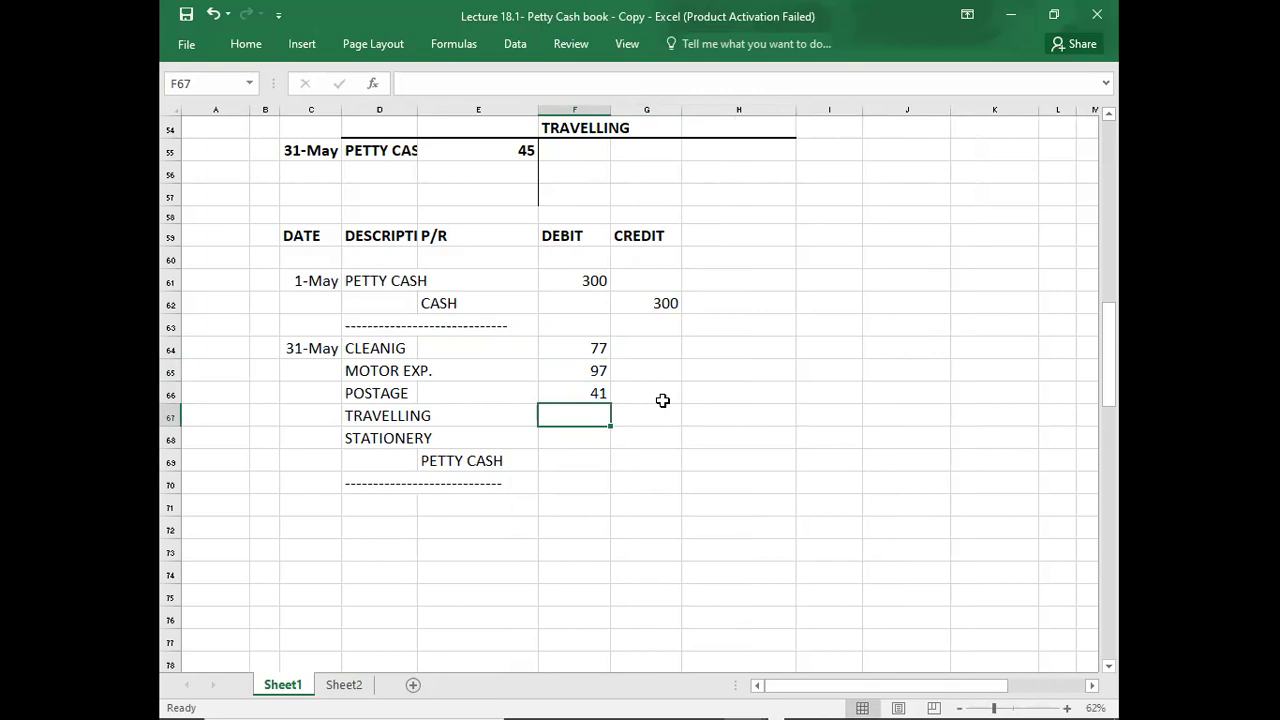
{"action": "type", "text": "45"}
{"action": "key", "text": "Return"}
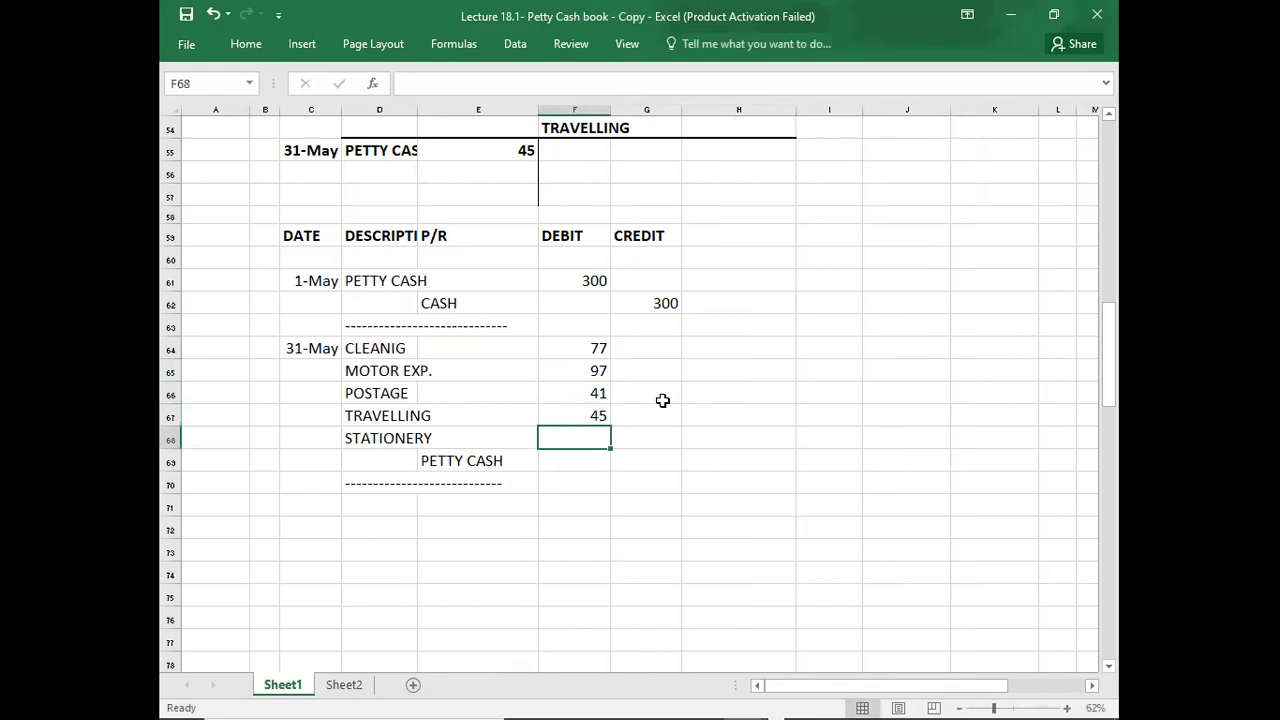
{"action": "type", "text": "26"}
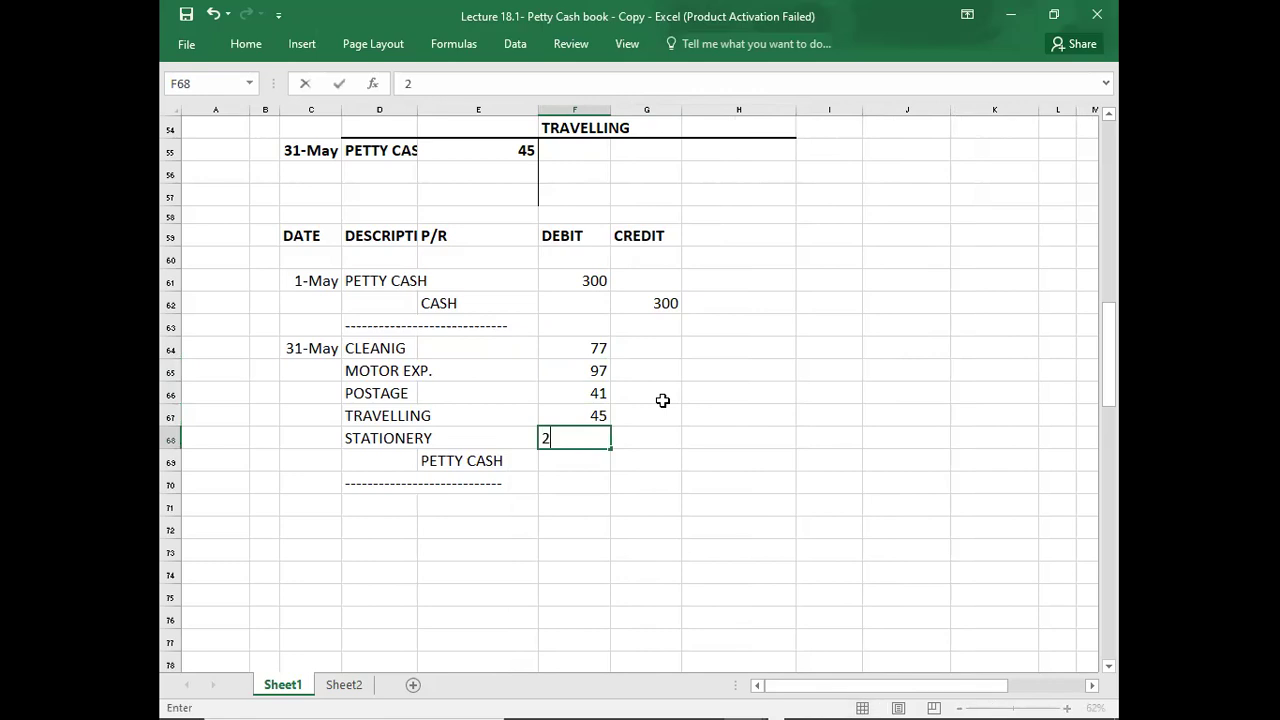
{"action": "key", "text": "Return"}
Enter 286 in G69 as the credit to PETTY CASH for the 31-May entry.
{"action": "key", "text": "Right"}
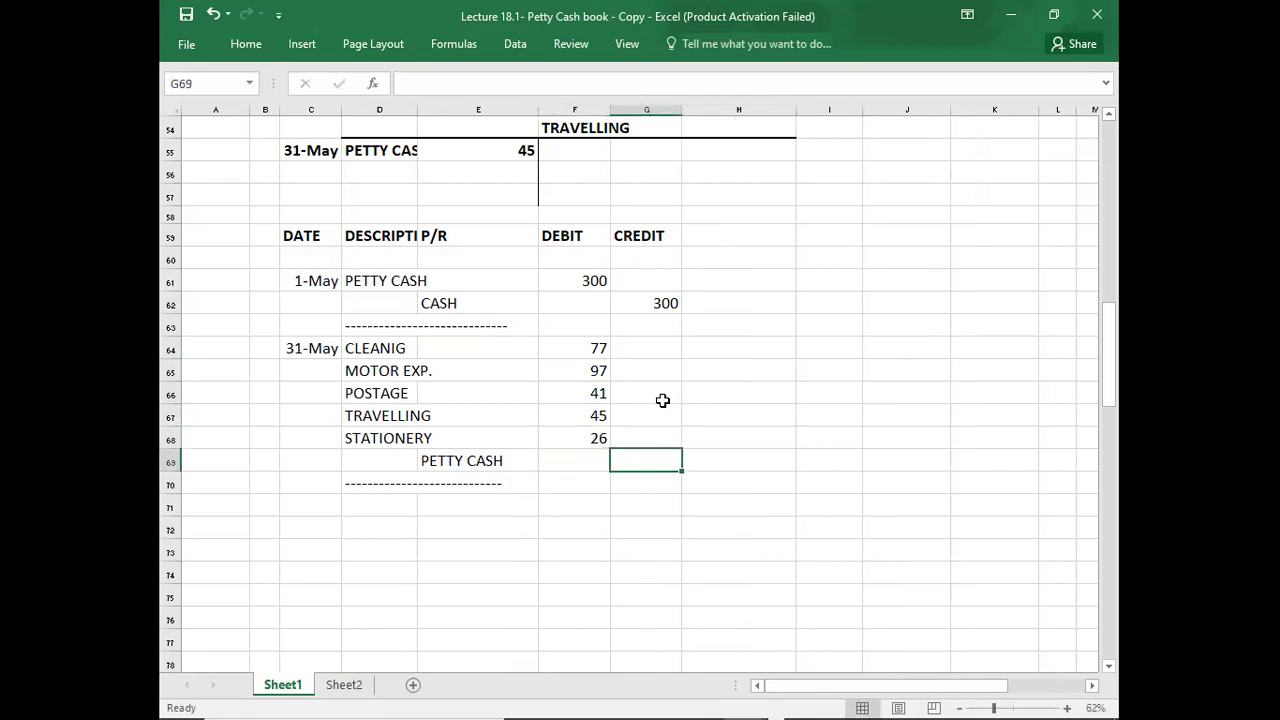
{"action": "type", "text": "286"}
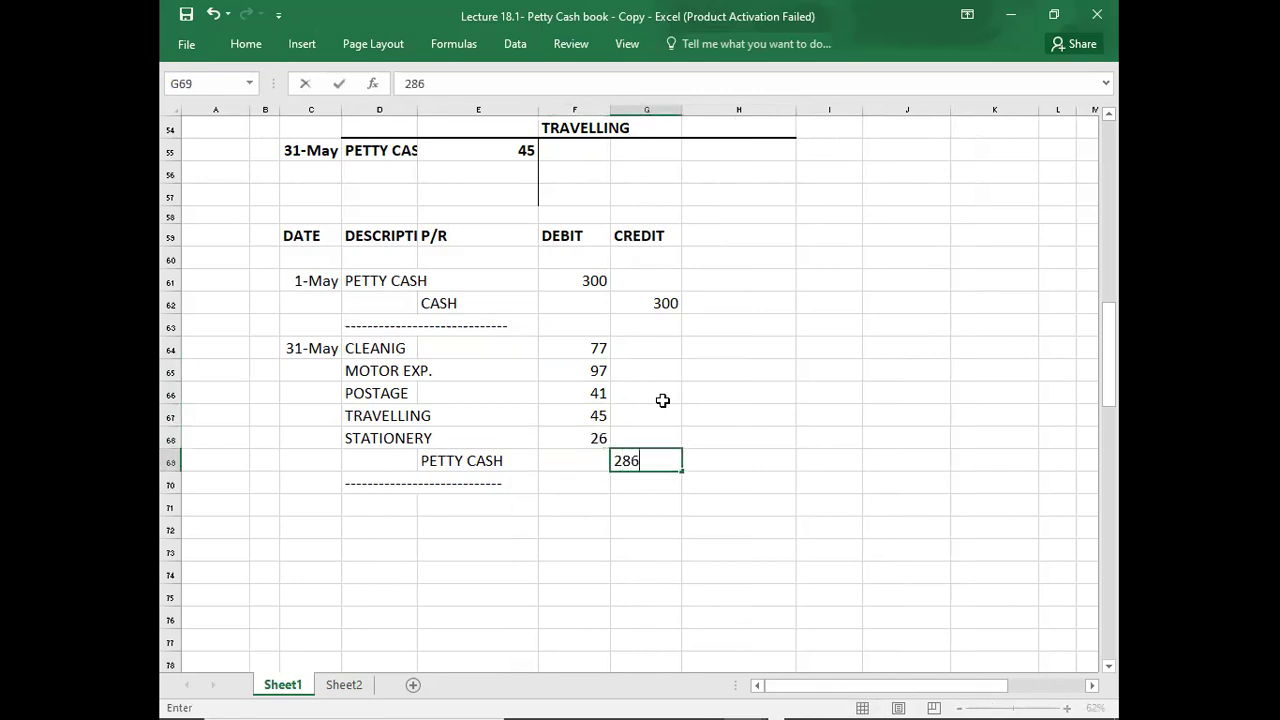
{"action": "key", "text": "Return"}
{"action": "key", "text": "Down"}
{"action": "key", "text": "Down"}
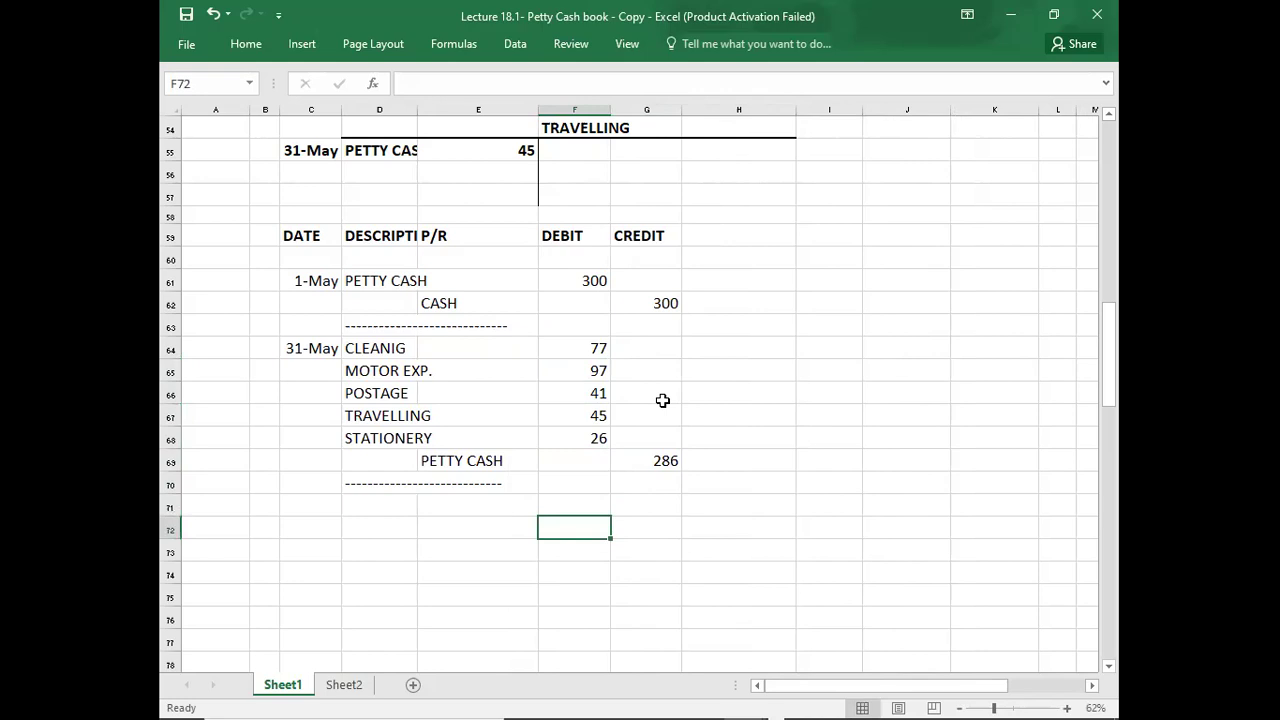
Start a 1-Jun journal entry in row 71 with PETTY CASH debited in D71 and CASH credited in E72.
{"action": "left_click", "coordinate": [314, 503]}
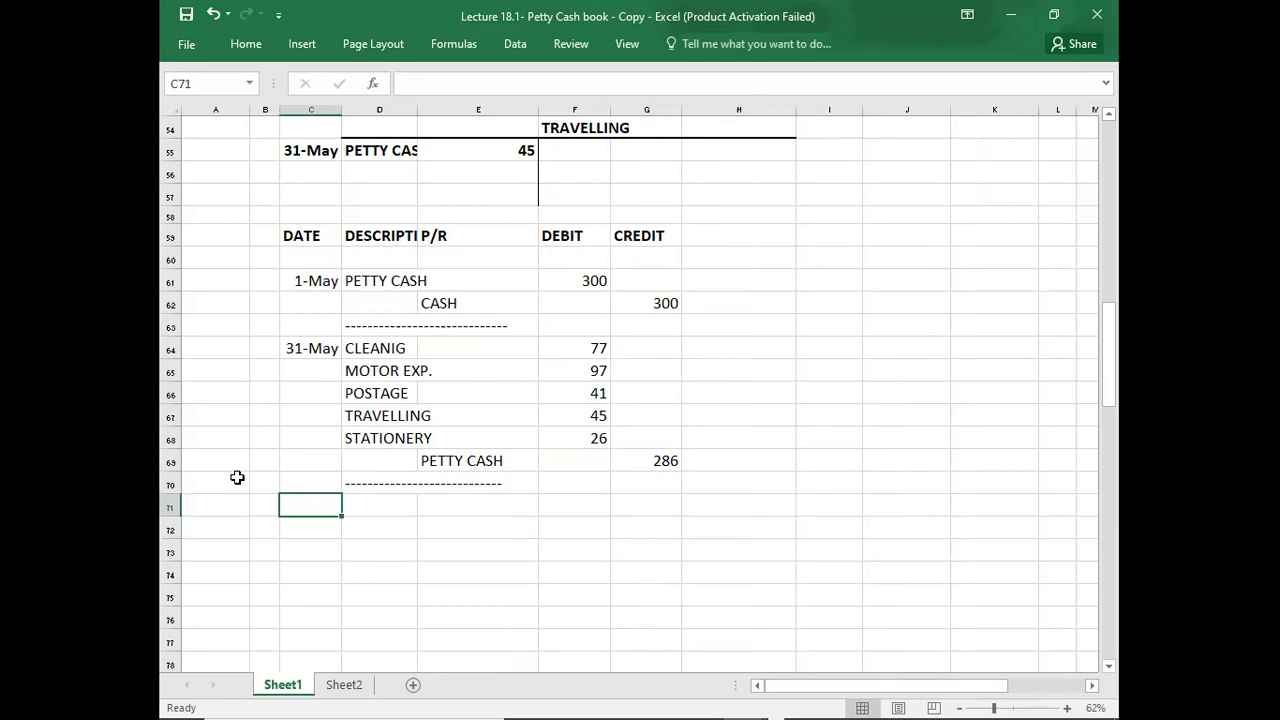
{"action": "type", "text": "6/1"}
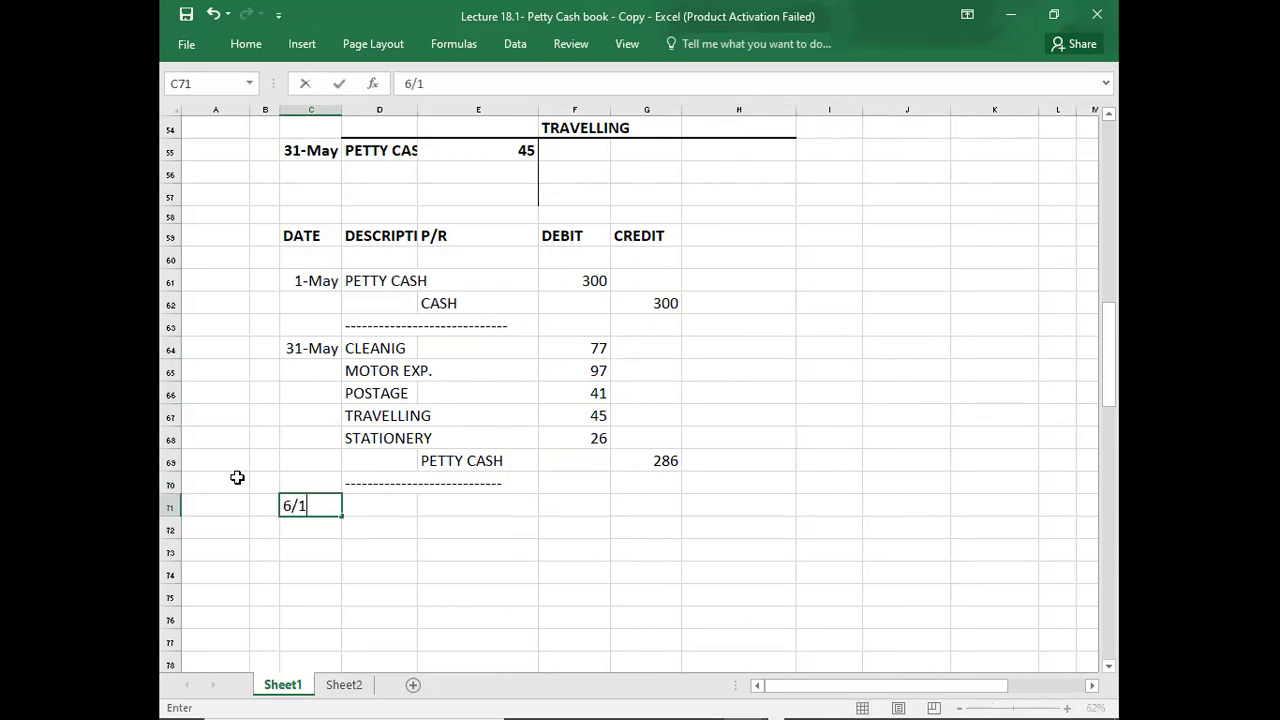
{"action": "key", "text": "Tab"}
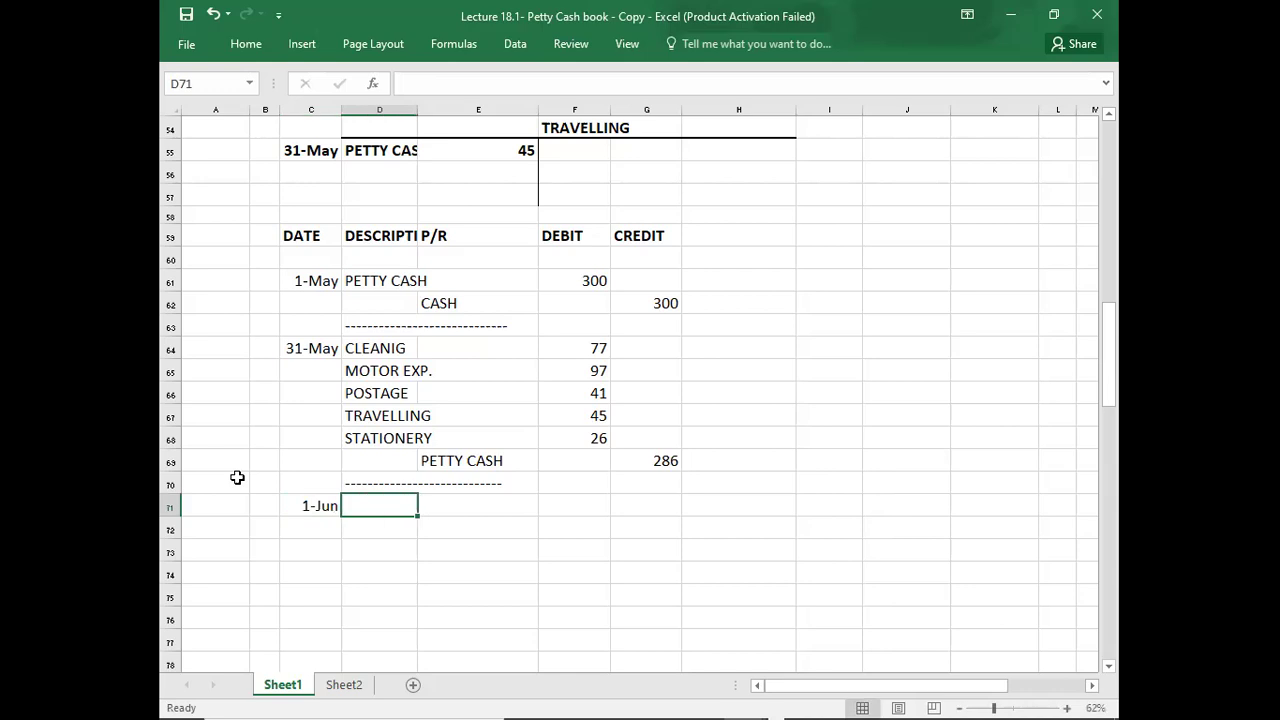
{"action": "type", "text": "PETTY CASH"}
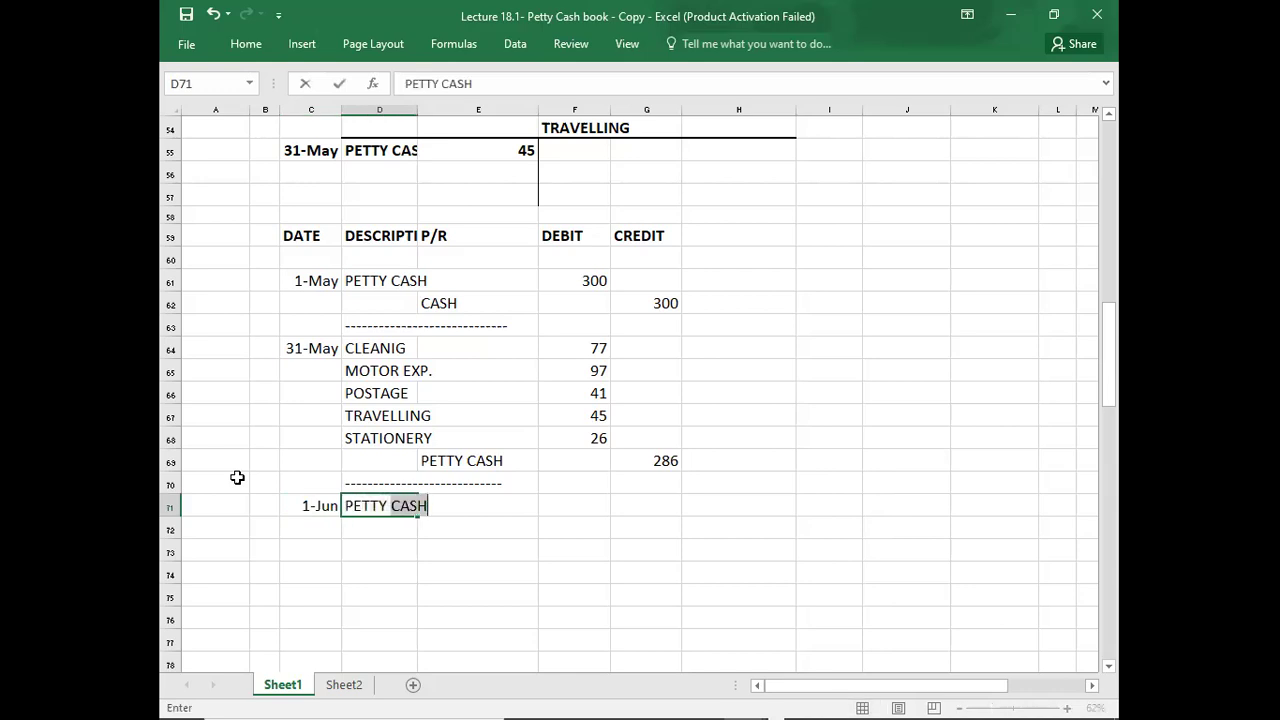
{"action": "key", "text": "Return"}
{"action": "key", "text": "Tab"}
{"action": "key", "text": "Tab"}
{"action": "type", "text": "CASH"}
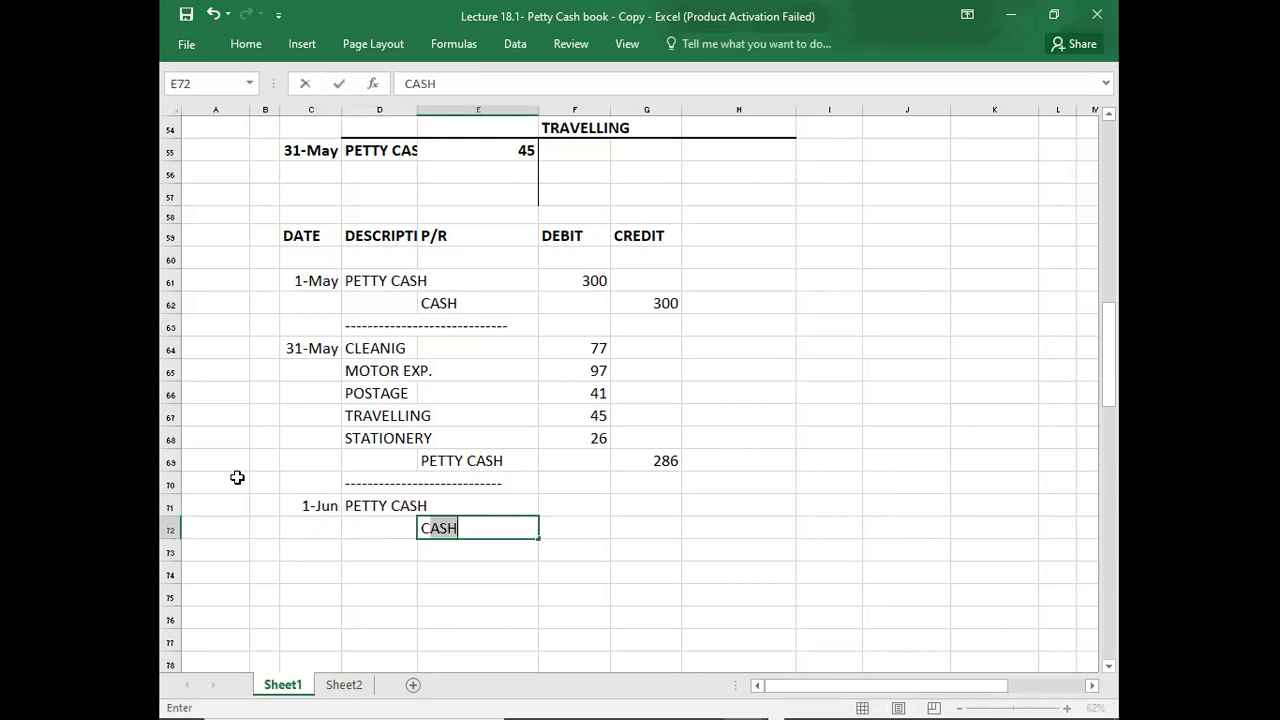
{"action": "key", "text": "Tab"}
Enter 286 as the 1-Jun debit in F71 and 286 as the credit in G72.
{"action": "key", "text": "Up"}
{"action": "type", "text": "286"}
{"action": "key", "text": "Return"}
{"action": "key", "text": "Right"}
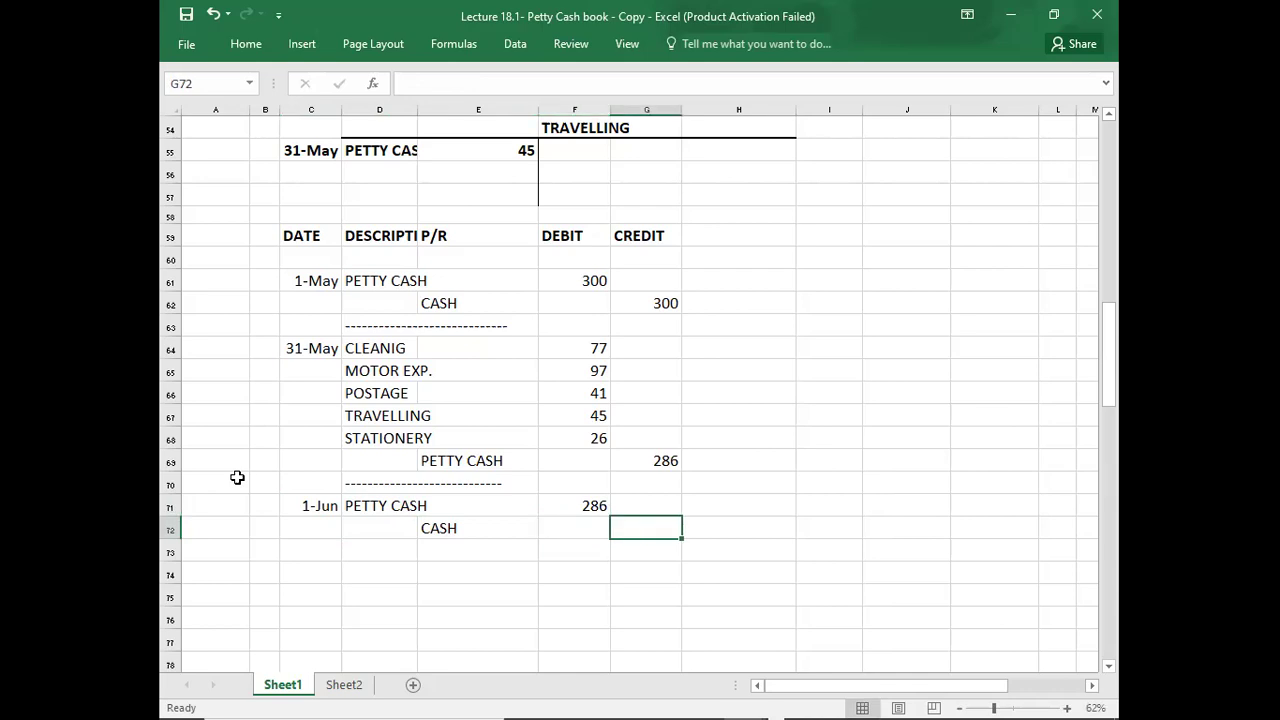
{"action": "type", "text": "286"}
{"action": "key", "text": "Return"}
{"action": "key", "text": "Left"}
{"action": "key", "text": "Down"}
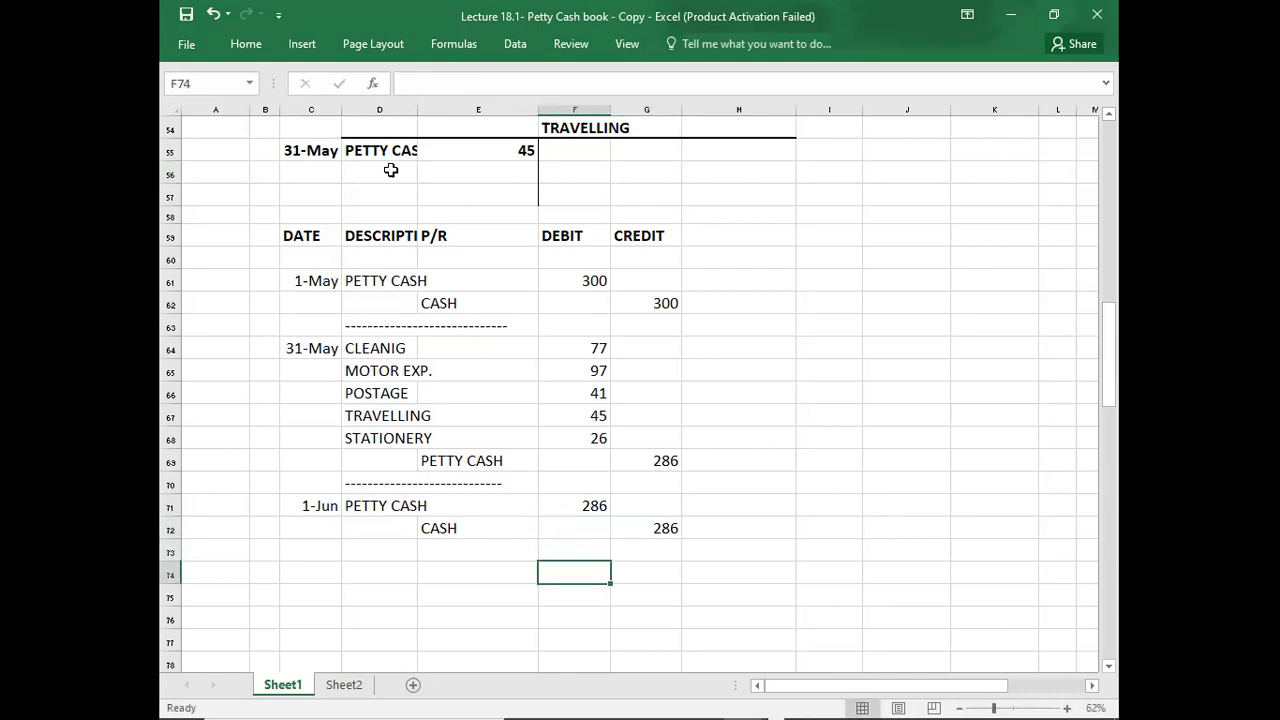
Widen column D until the DESCRIPTION heading and account names fit inside it.
{"action": "left_click_drag", "start_coordinate": [418, 110], "coordinate": [501, 109]}
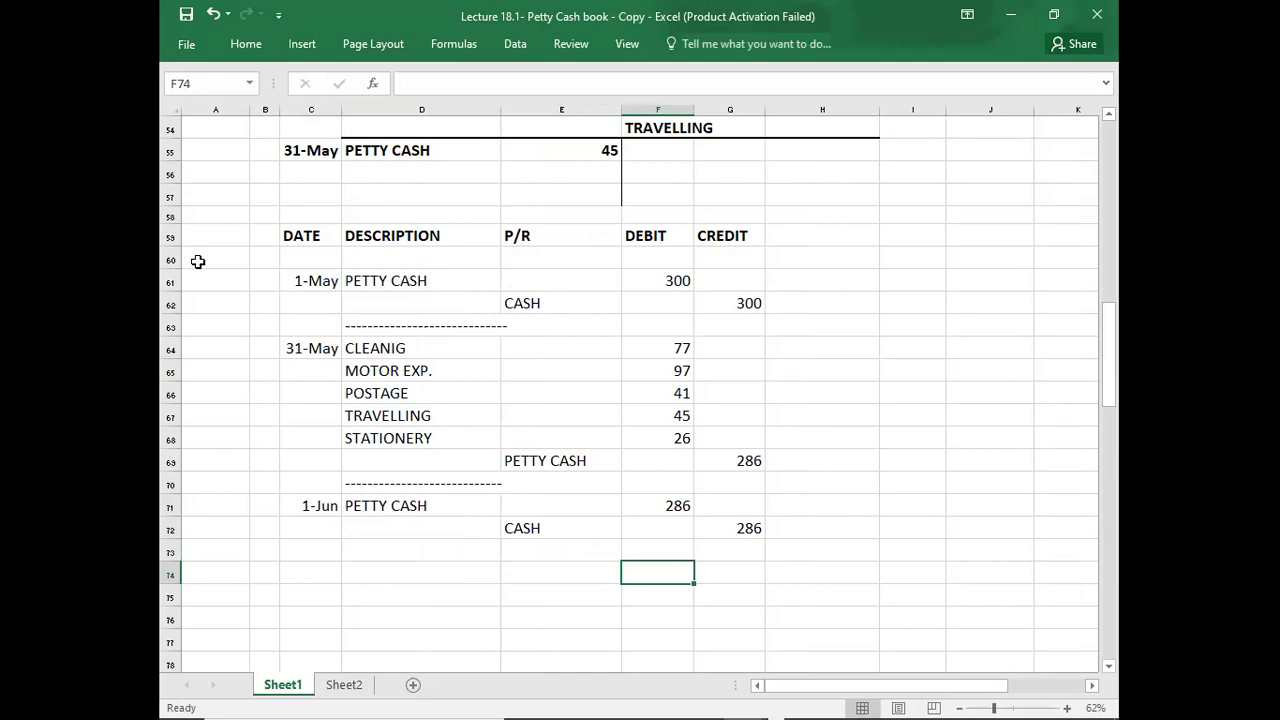
{"action": "left_click", "coordinate": [229, 235]}
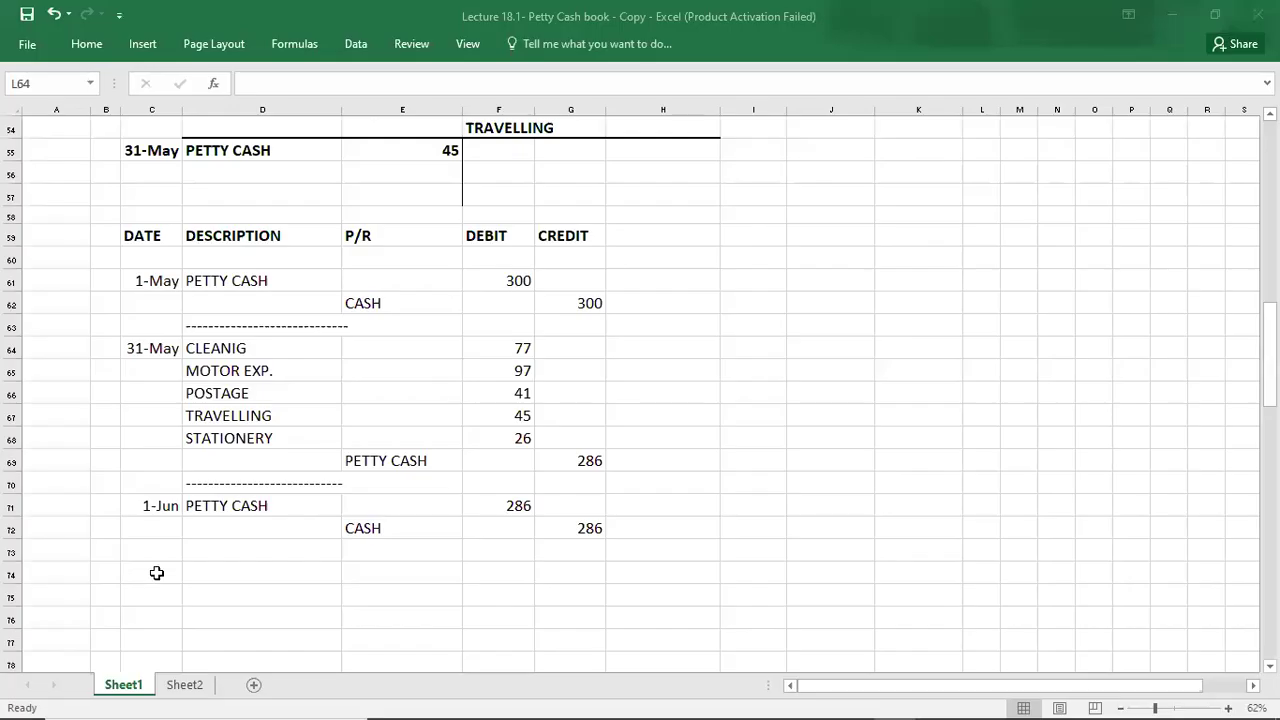
Add the note "IOU : I OWE YOU" in D76, in the blank area below the journal entries.
{"action": "key", "text": "Down"}
{"action": "key", "text": "Down"}
{"action": "key", "text": "Down"}
{"action": "key", "text": "Down"}
{"action": "key", "text": "Down"}
{"action": "key", "text": "Down"}
{"action": "key", "text": "Down"}
{"action": "key", "text": "Down"}
{"action": "key", "text": "Down"}
{"action": "key", "text": "Down"}
{"action": "key", "text": "Down"}
{"action": "key", "text": "Down"}
{"action": "key", "text": "Down"}
{"action": "key", "text": "Down"}
{"action": "key", "text": "Down"}
{"action": "key", "text": "Down"}
{"action": "key", "text": "Down"}
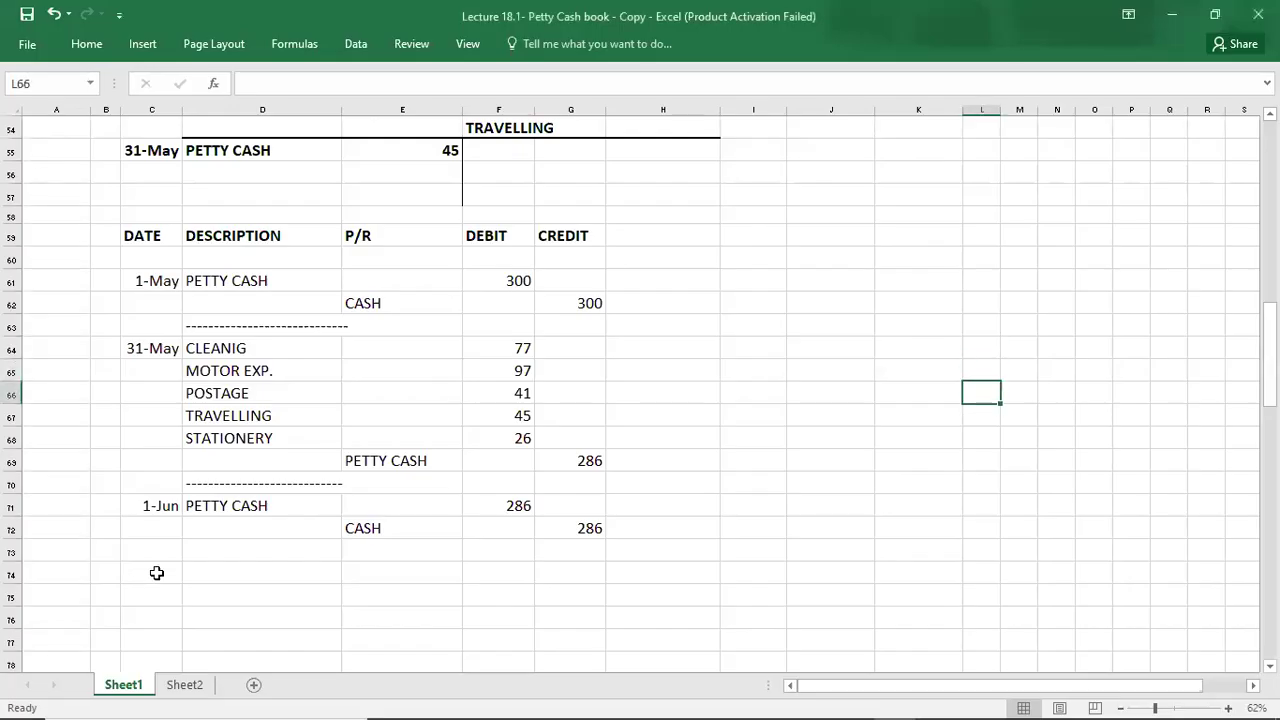
{"action": "key", "text": "Down"}
{"action": "key", "text": "Down"}
{"action": "key", "text": "Down"}
{"action": "key", "text": "Down"}
{"action": "key", "text": "Down"}
{"action": "key", "text": "Down"}
{"action": "key", "text": "Down"}
{"action": "key", "text": "Down"}
{"action": "key", "text": "Down"}
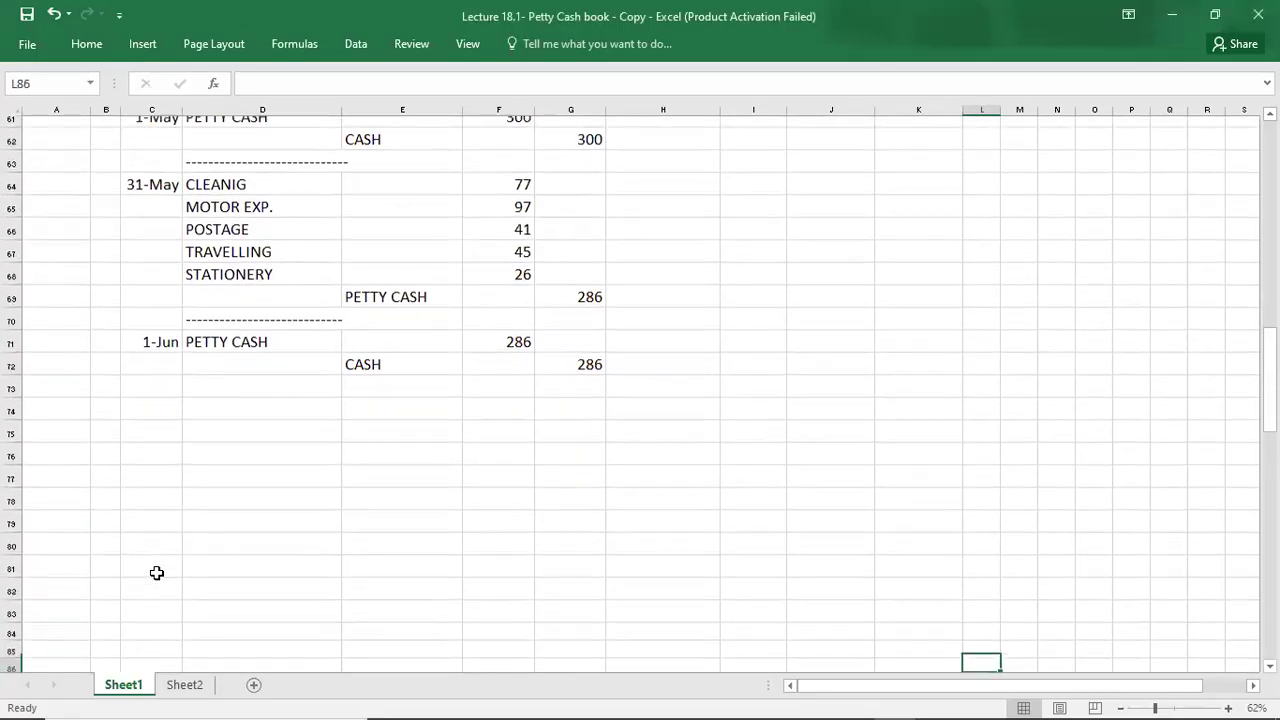
{"action": "key", "text": "Down"}
{"action": "key", "text": "Down"}
{"action": "key", "text": "Down"}
{"action": "key", "text": "Down"}
{"action": "key", "text": "Down"}
{"action": "key", "text": "Down"}
{"action": "key", "text": "Down"}
{"action": "key", "text": "Down"}
{"action": "key", "text": "Down"}
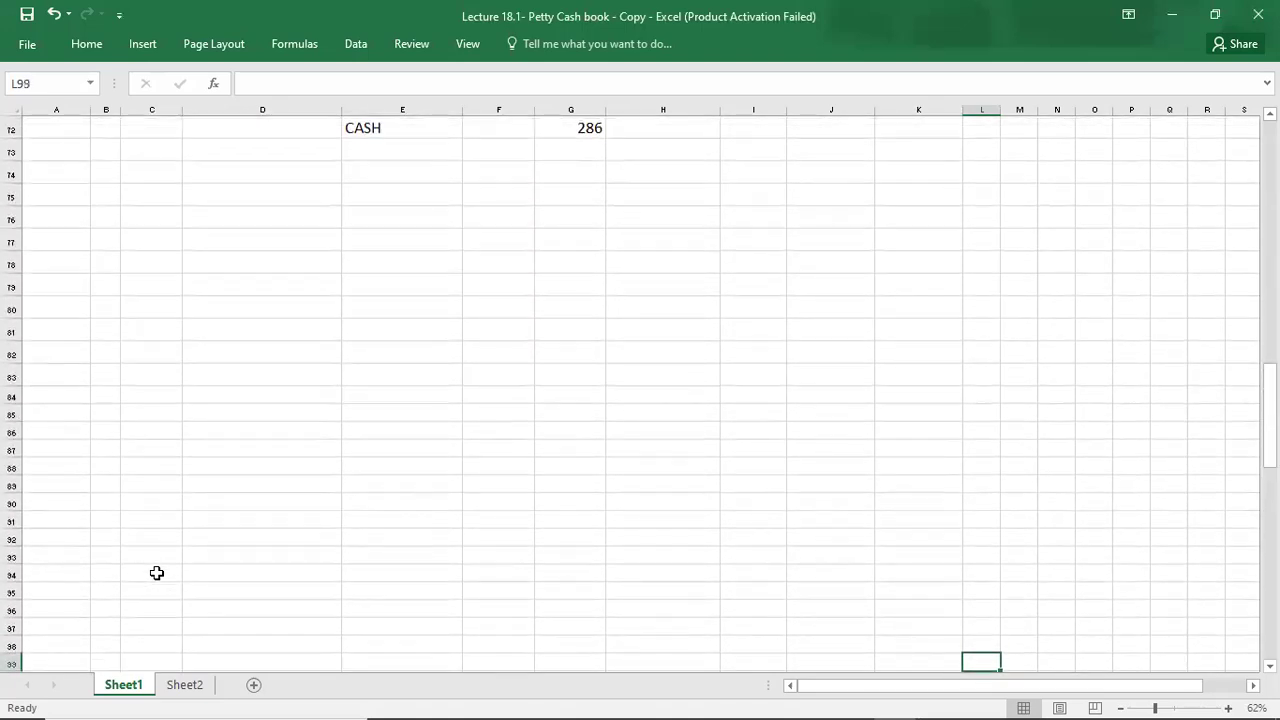
{"action": "key", "text": "Down"}
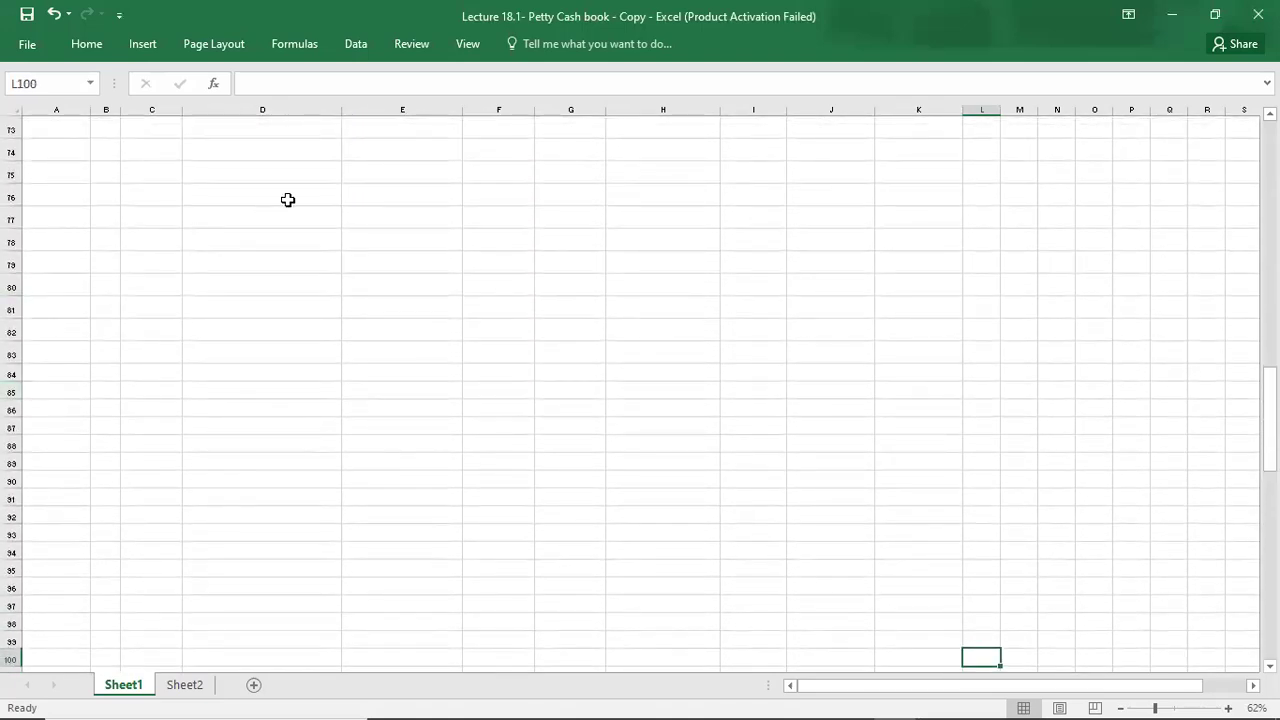
{"action": "left_click", "coordinate": [192, 200]}
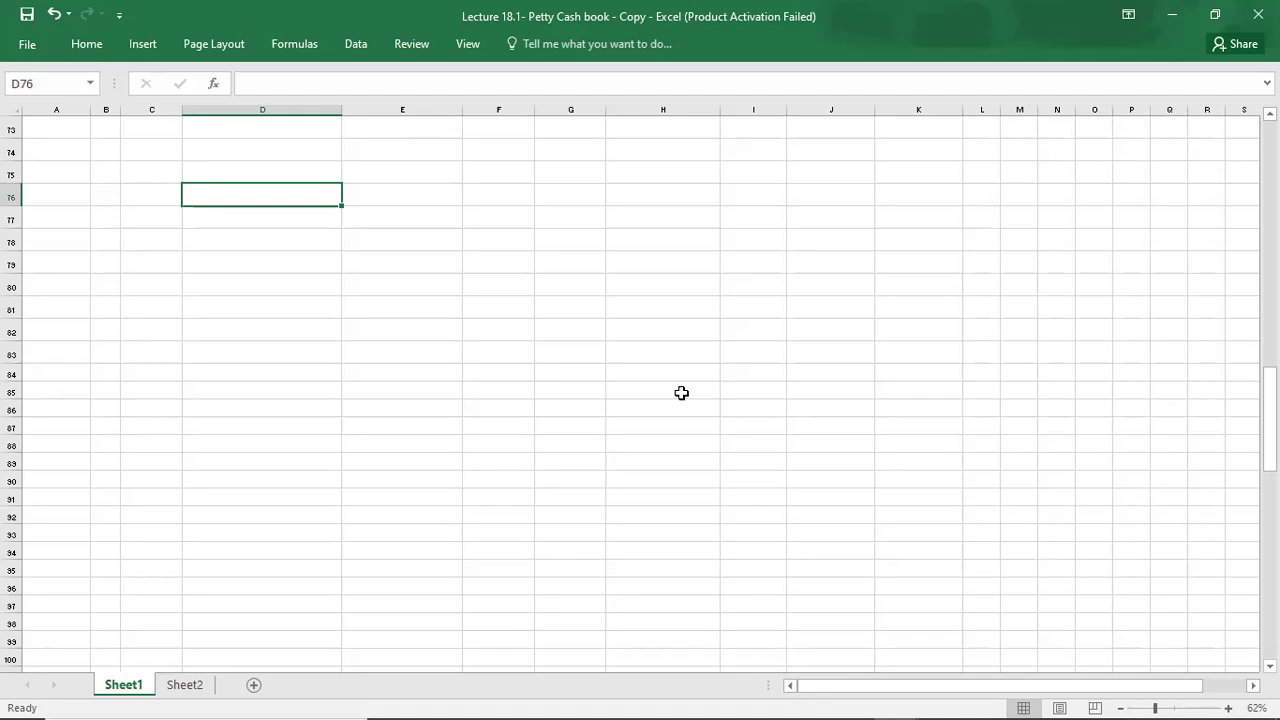
{"action": "type", "text": "IOU"}
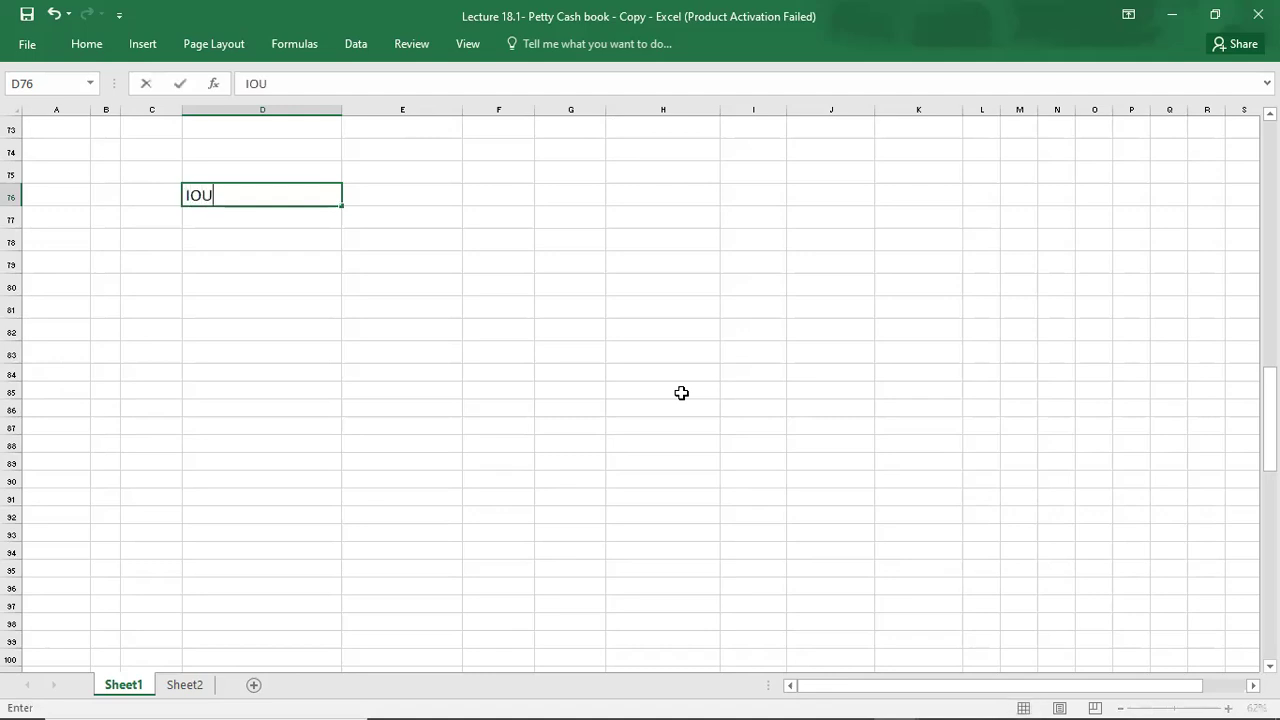
{"action": "type", "text": " : I OWE YOU"}
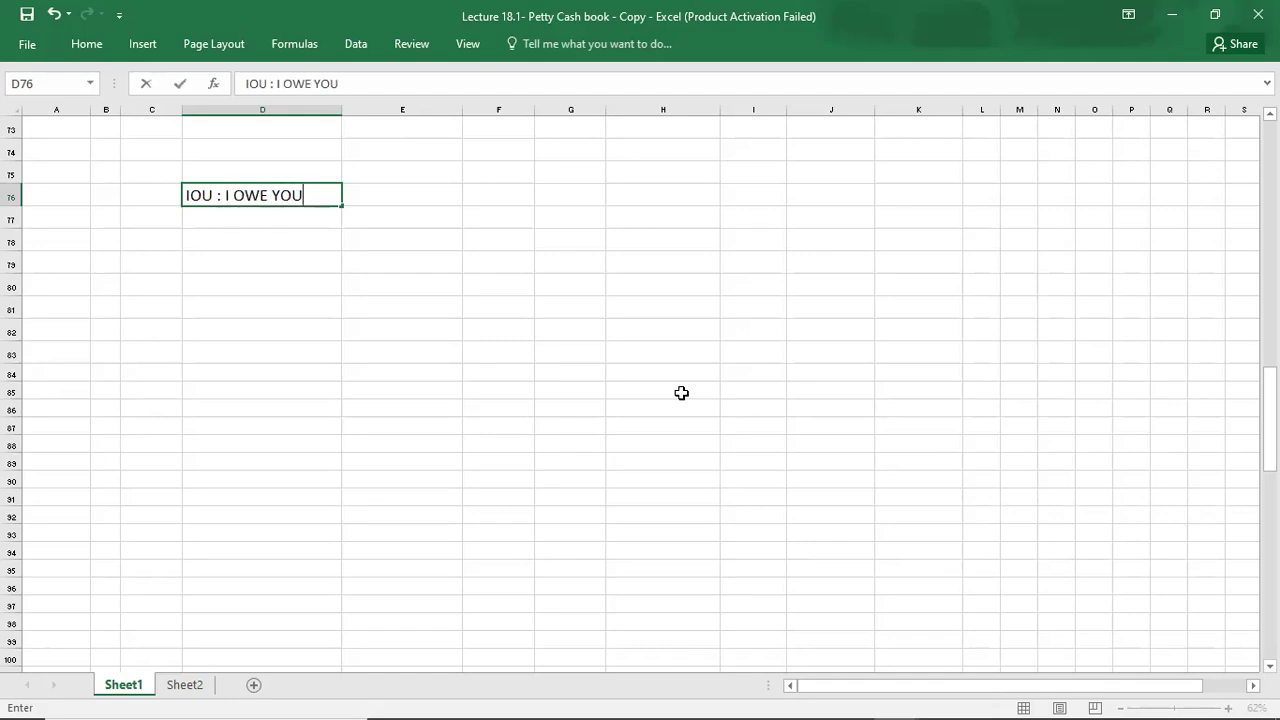
{"action": "key", "text": "Return"}
{"action": "key", "text": "Return"}
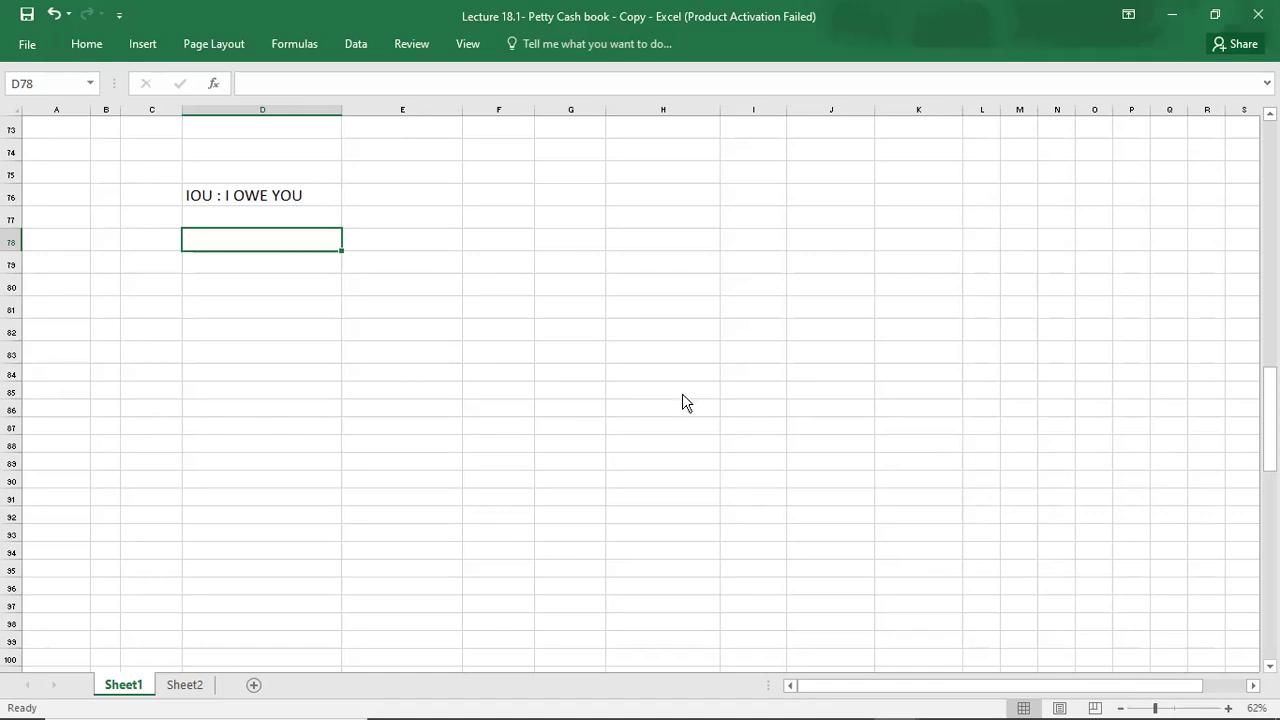
{"action": "key", "text": "super+p"}
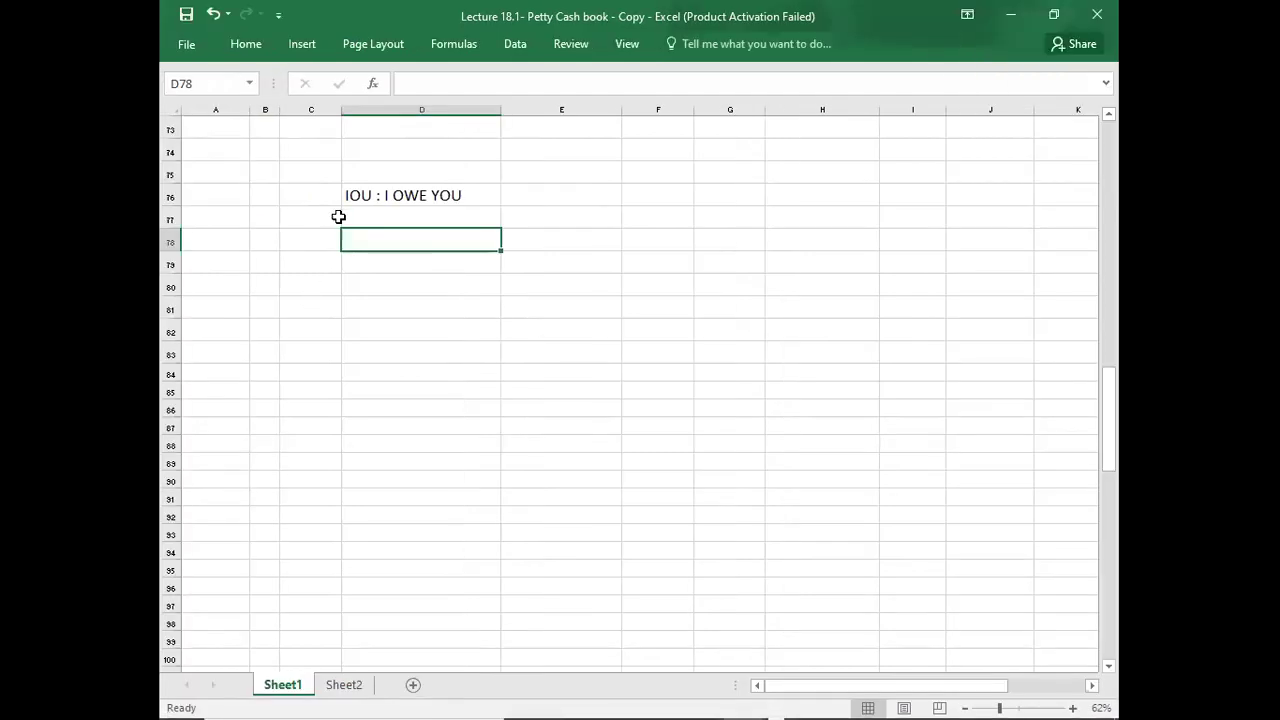
Make the "IOU : I OWE YOU" note in D76 bold.
{"action": "left_click", "coordinate": [349, 203]}
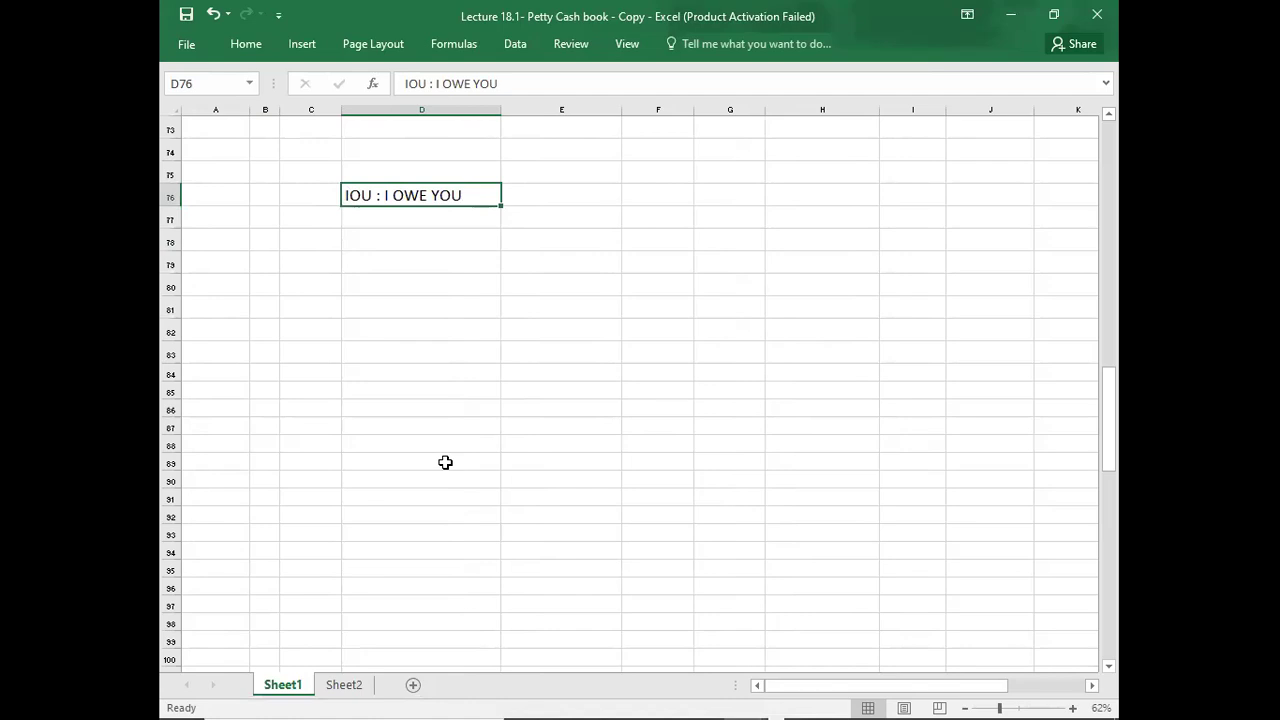
{"action": "key", "text": "ctrl+b"}
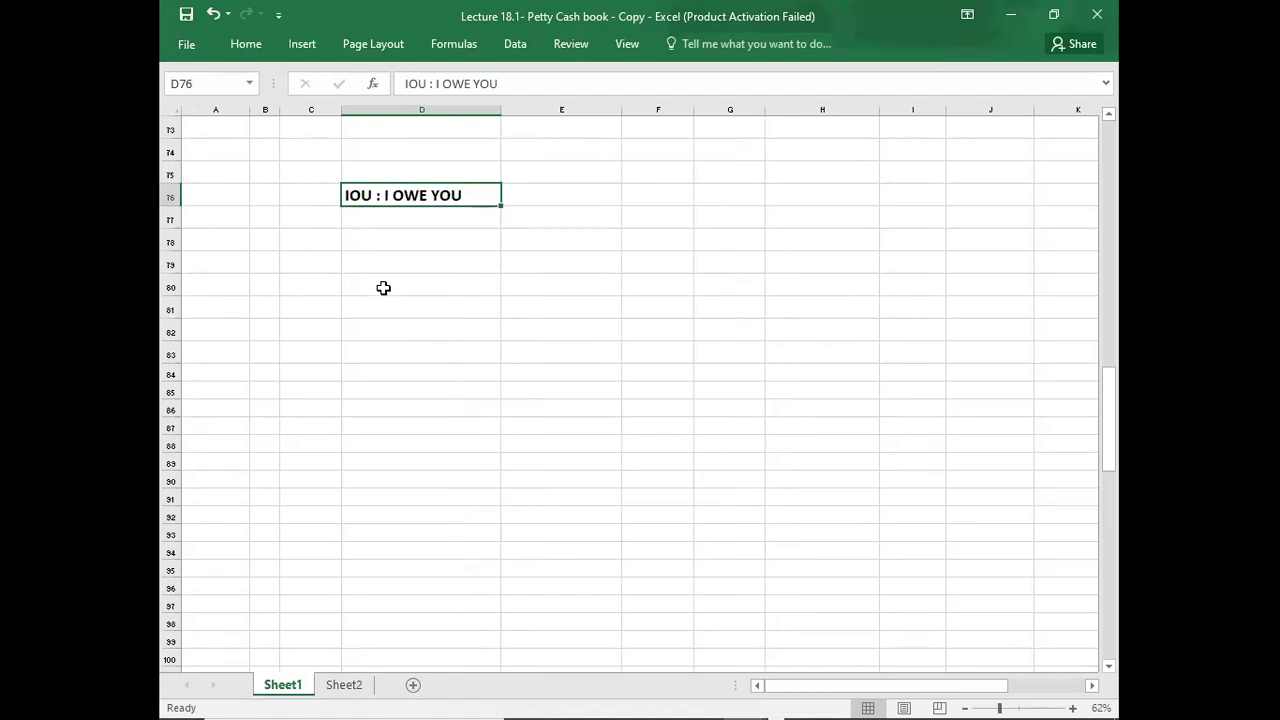
{"action": "left_click", "coordinate": [362, 246]}
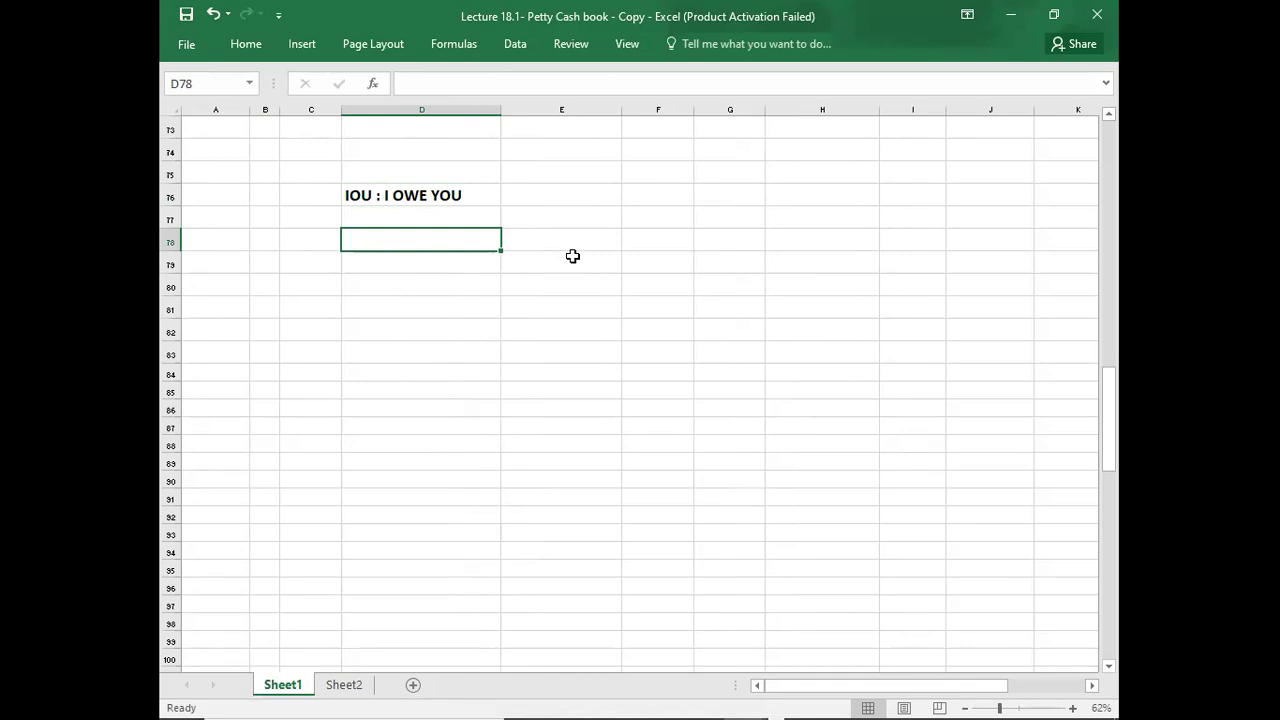
Start an example below the IOU note with FLOAT in D79 and its amount 5000 in F79.
{"action": "key", "text": "Down"}
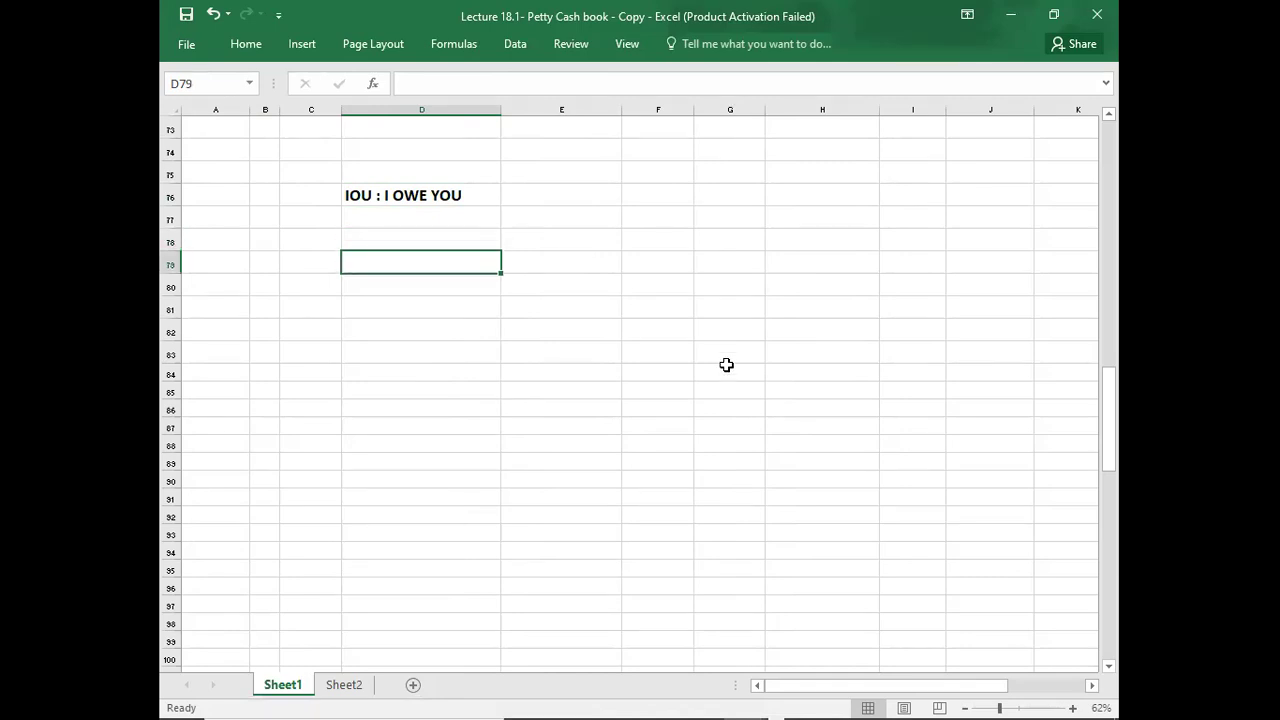
{"action": "type", "text": "FLOS"}
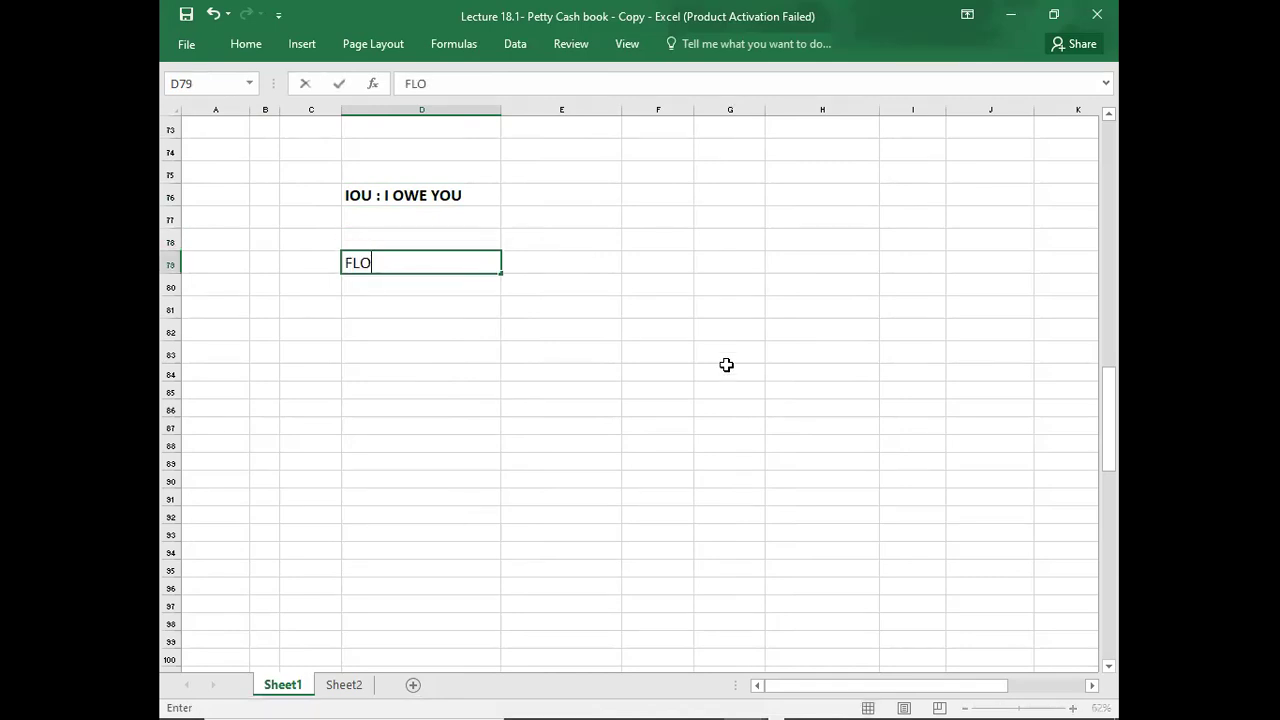
{"action": "key", "text": "BackSpace"}
{"action": "type", "text": "AT"}
{"action": "key", "text": "Tab"}
{"action": "key", "text": "Tab"}
{"action": "type", "text": "5000"}
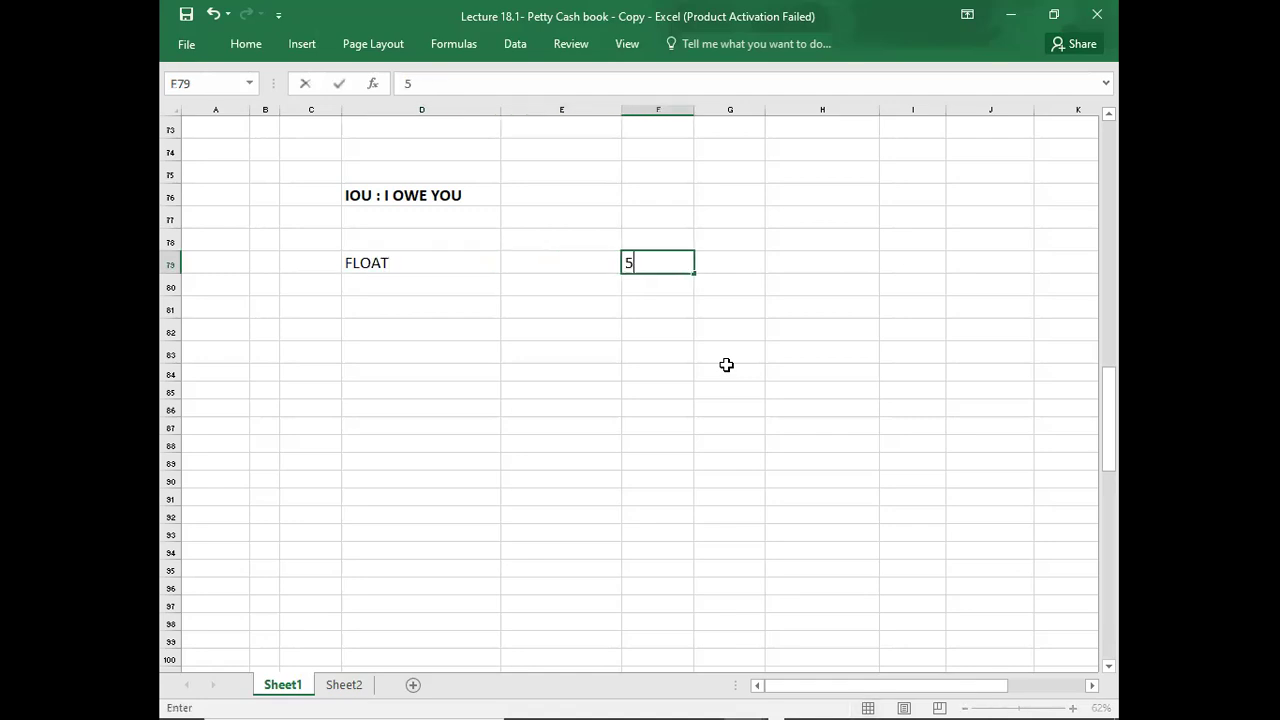
{"action": "key", "text": "Return"}
Add the label EXPENSE in D80 with the amount 4000 in F80.
{"action": "key", "text": "Left"}
{"action": "key", "text": "Left"}
{"action": "key", "text": "Left"}
{"action": "key", "text": "Right"}
{"action": "type", "text": "EXPENSE"}
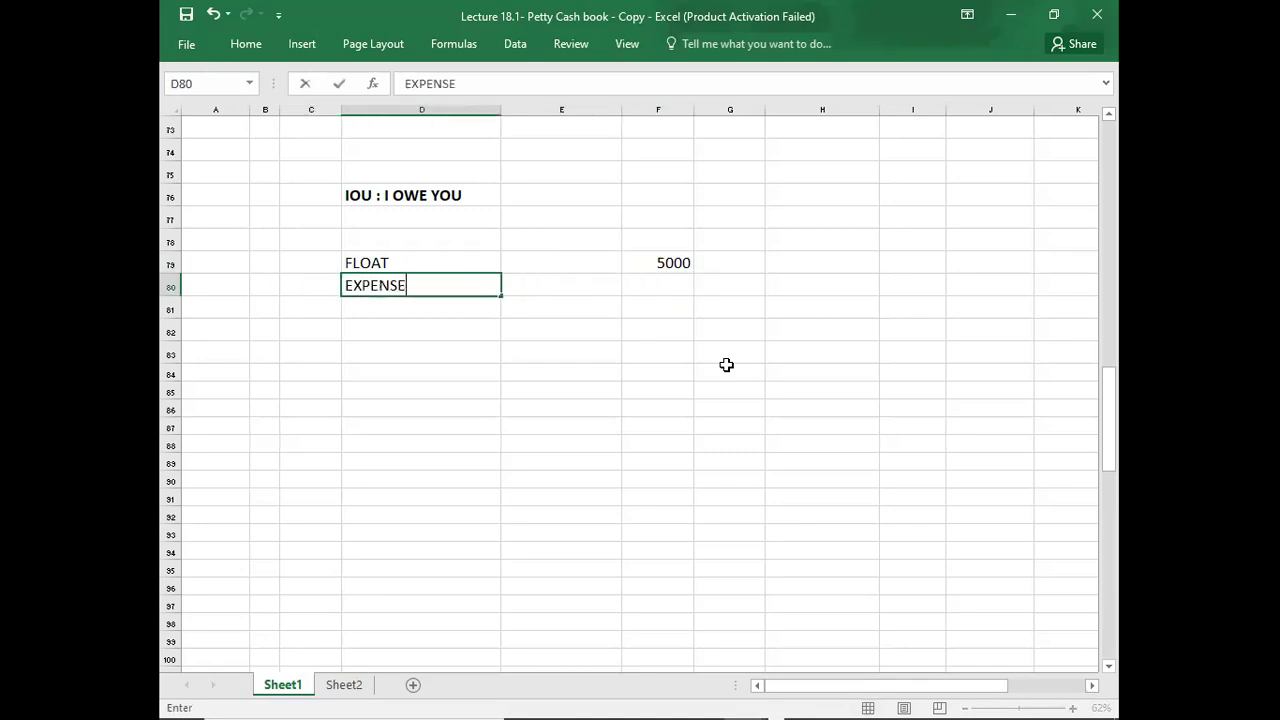
{"action": "key", "text": "Tab"}
{"action": "key", "text": "Tab"}
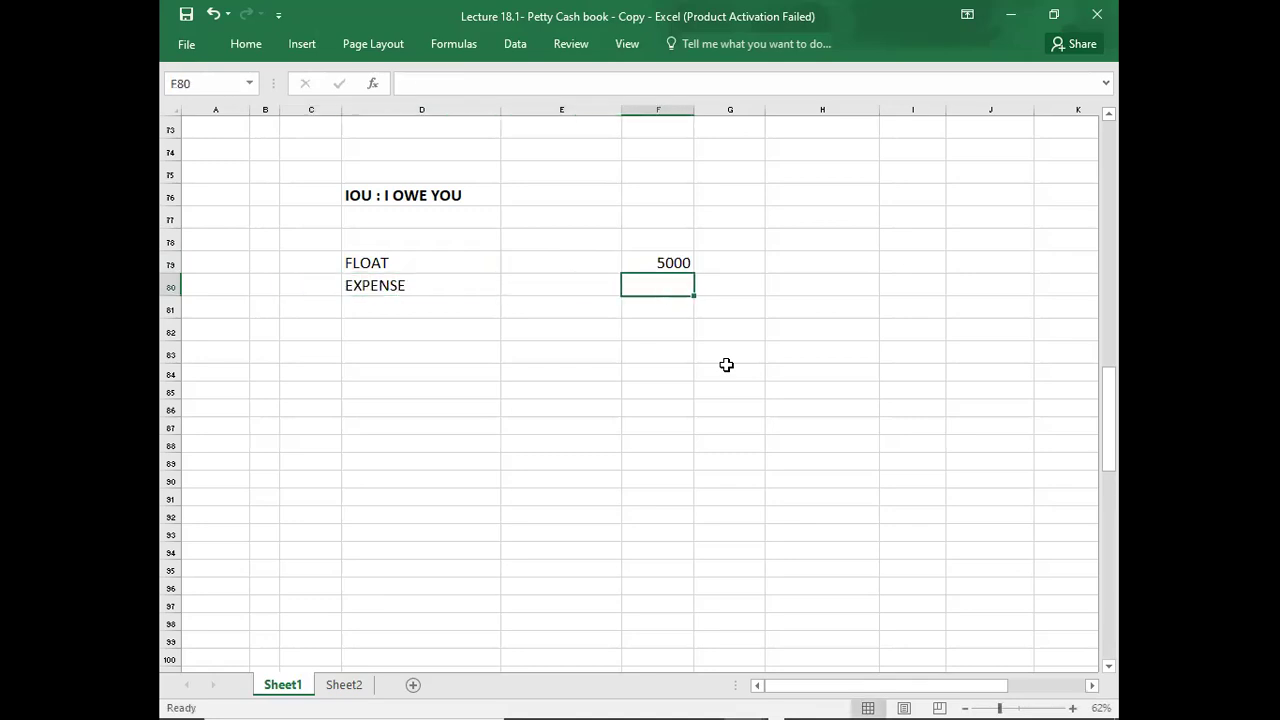
{"action": "type", "text": "4000"}
{"action": "key", "text": "Return"}
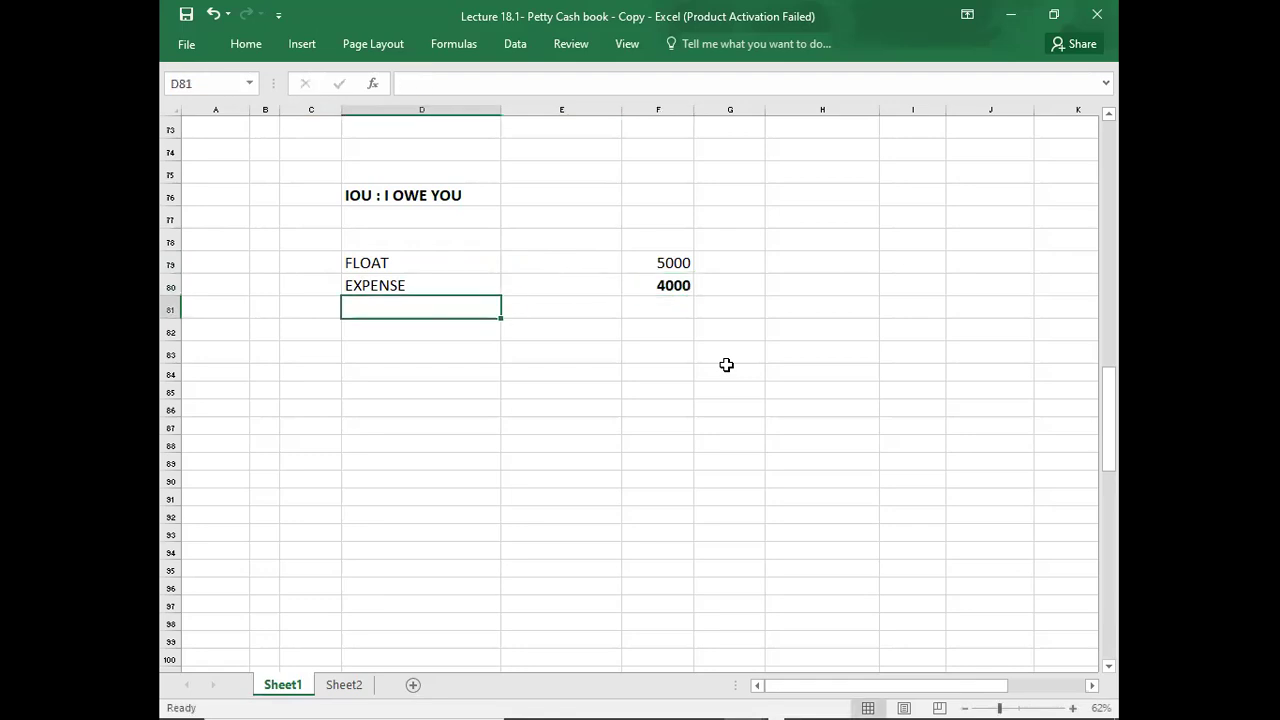
Add the label IOU in D81 with the amount 500 in F81.
{"action": "type", "text": "IOU"}
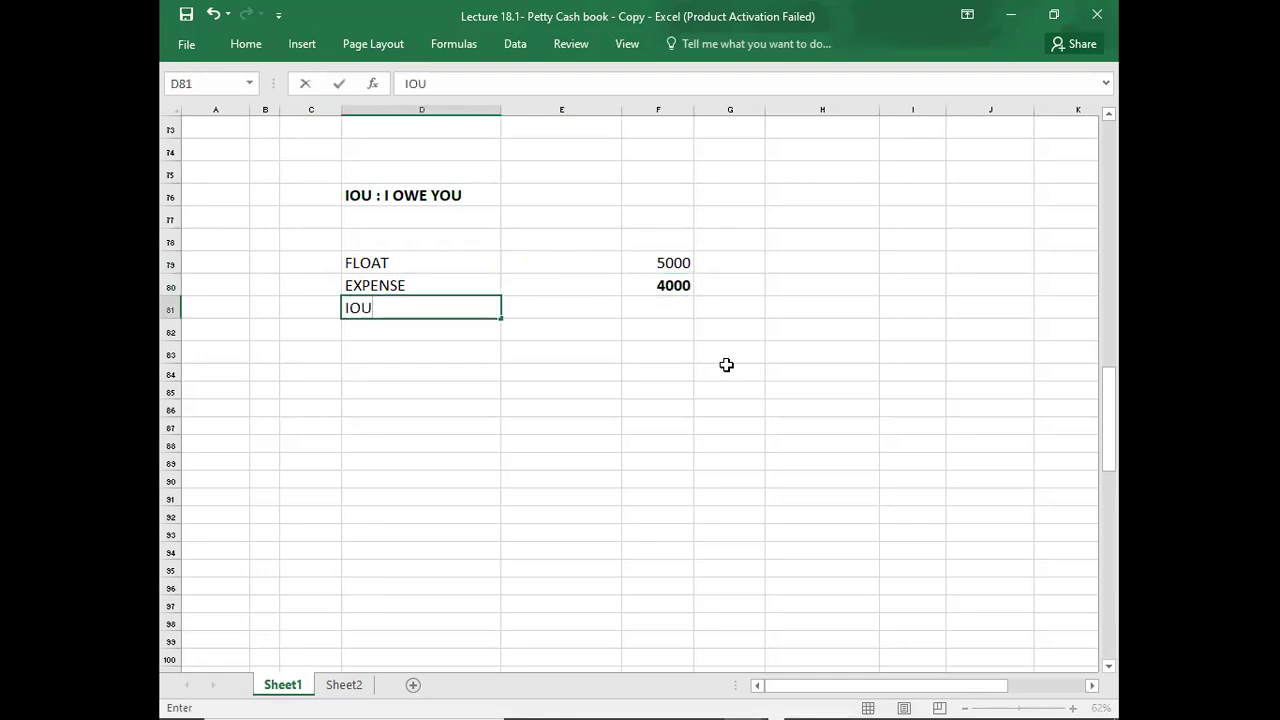
{"action": "key", "text": "Tab"}
{"action": "key", "text": "Tab"}
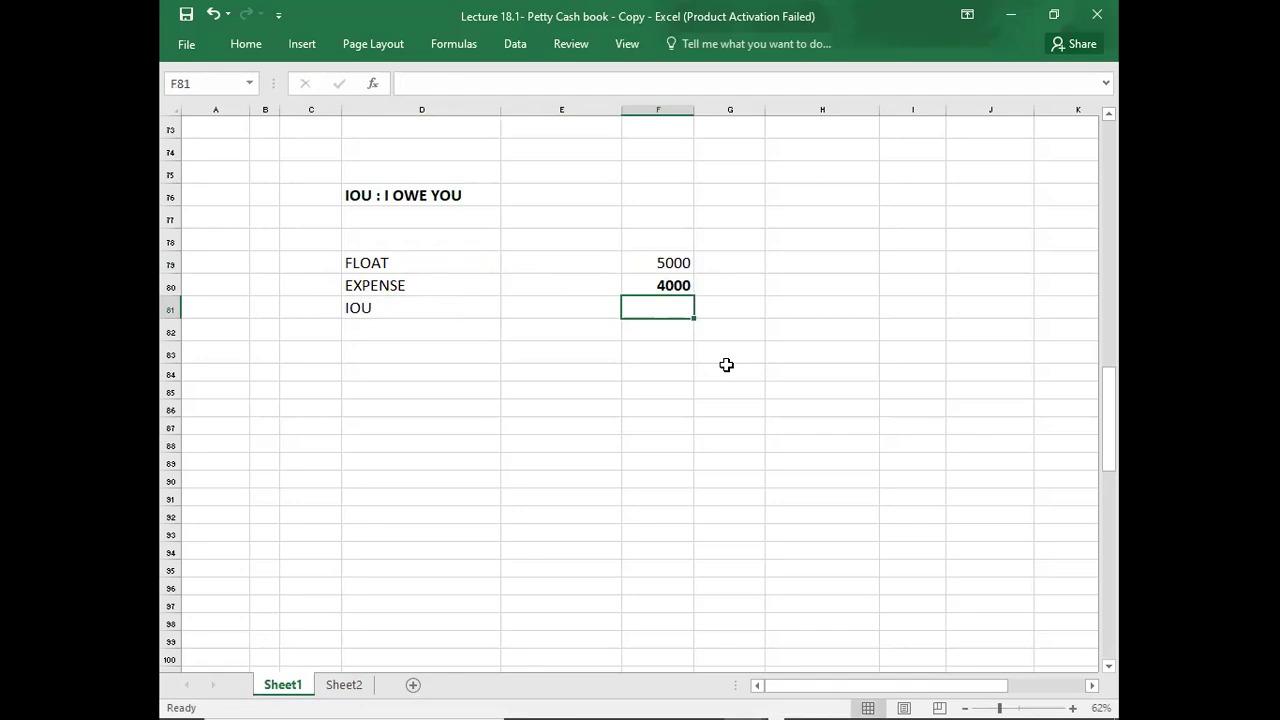
{"action": "type", "text": "5"}
{"action": "key", "text": "Return"}
{"action": "key", "text": "Up"}
{"action": "key", "text": "Right"}
{"action": "key", "text": "Right"}
{"action": "type", "text": "500"}
{"action": "key", "text": "Return"}
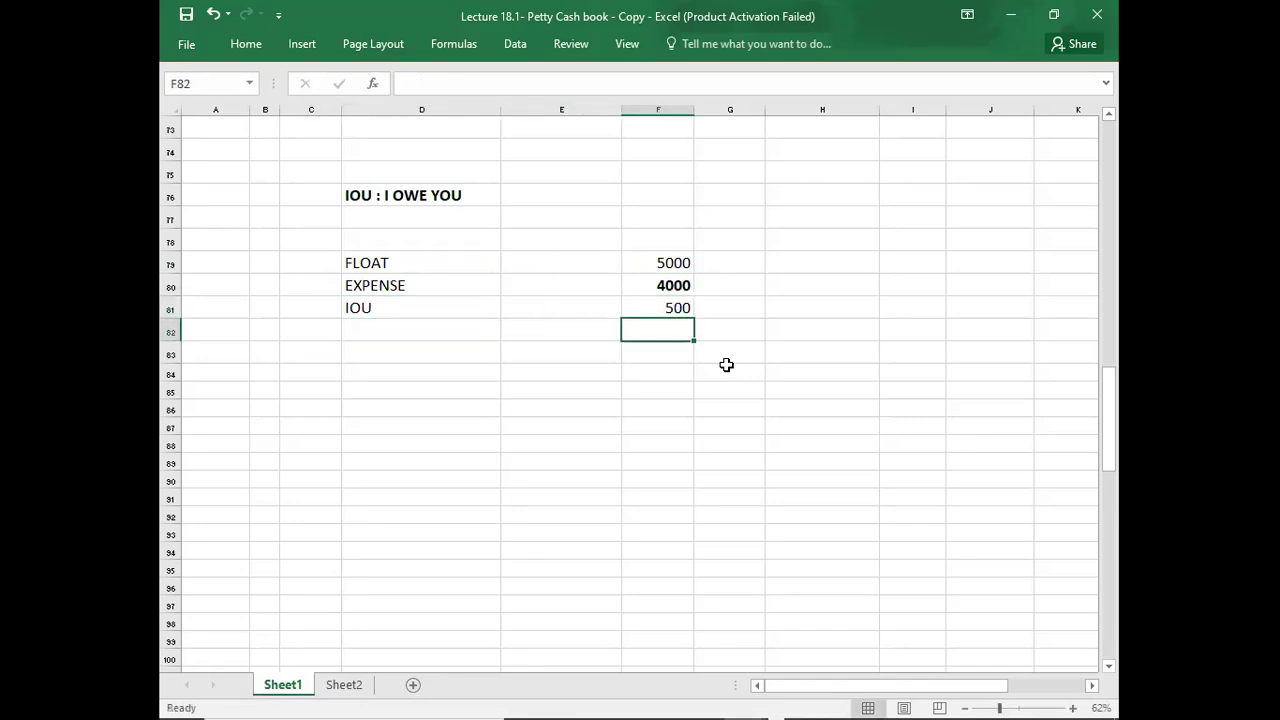
Add the label BALANCE in D82 with the amount 500 in F82.
{"action": "key", "text": "Left"}
{"action": "key", "text": "Left"}
{"action": "key", "text": "Left"}
{"action": "key", "text": "Right"}
{"action": "type", "text": "BALANCE"}
{"action": "key", "text": "Right"}
{"action": "key", "text": "Right"}
{"action": "type", "text": "500"}
{"action": "key", "text": "Return"}
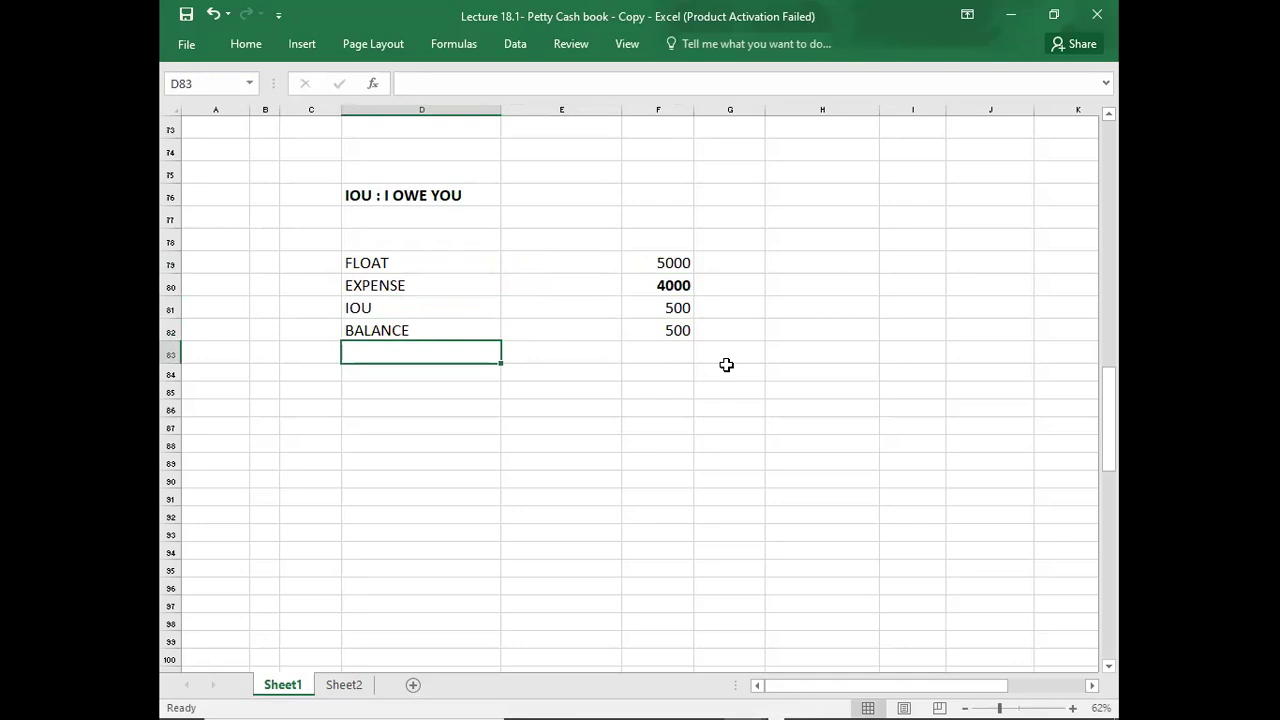
{"action": "left_click", "coordinate": [649, 306]}
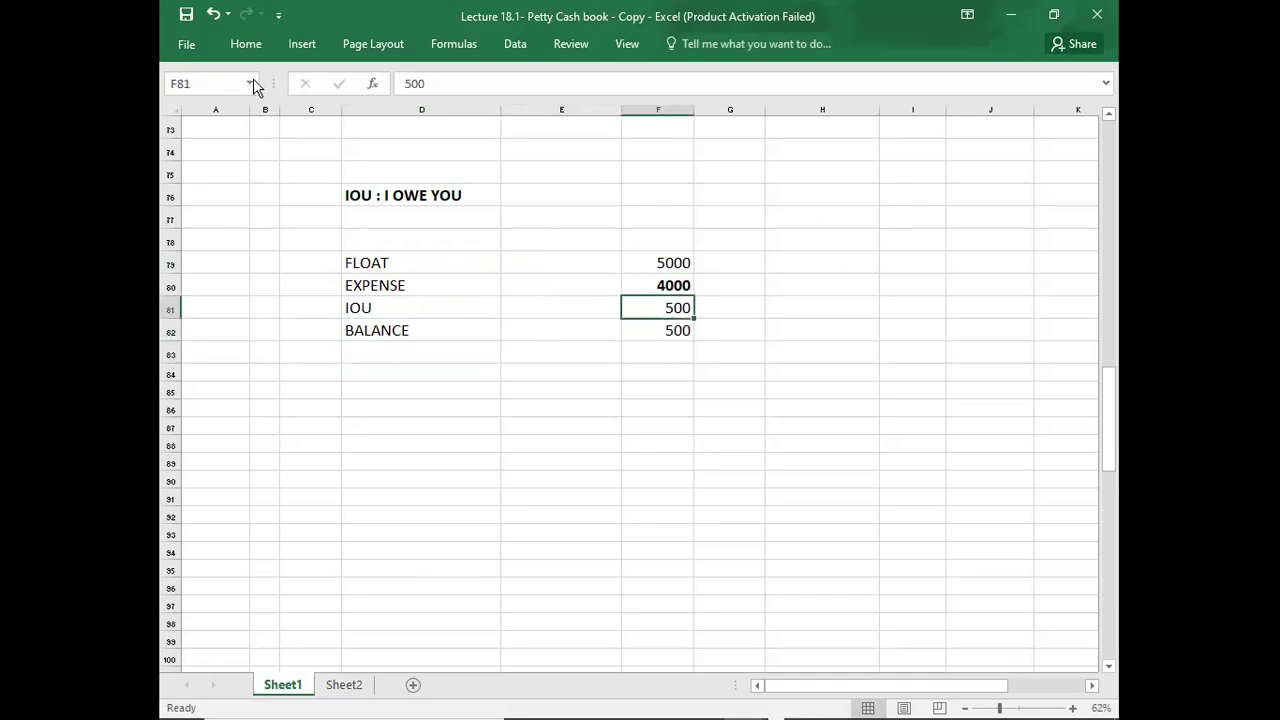
{"action": "double_click", "coordinate": [246, 44]}
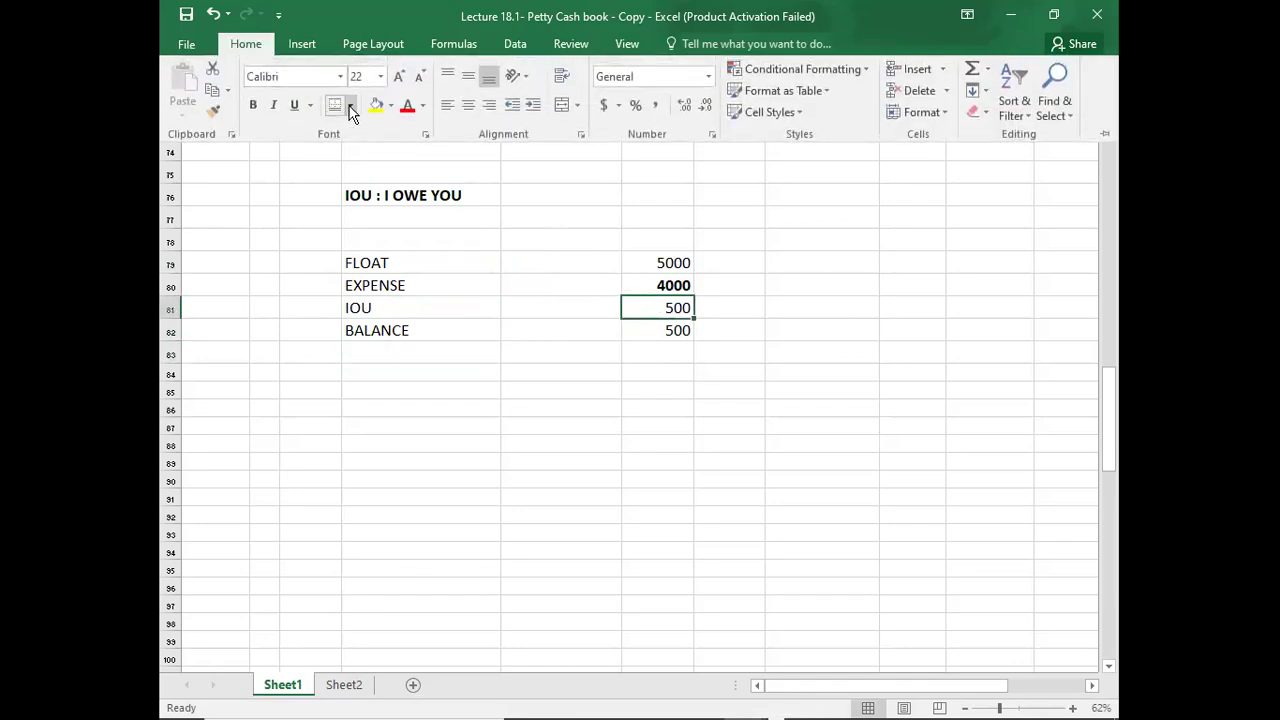
{"action": "left_click", "coordinate": [350, 105]}
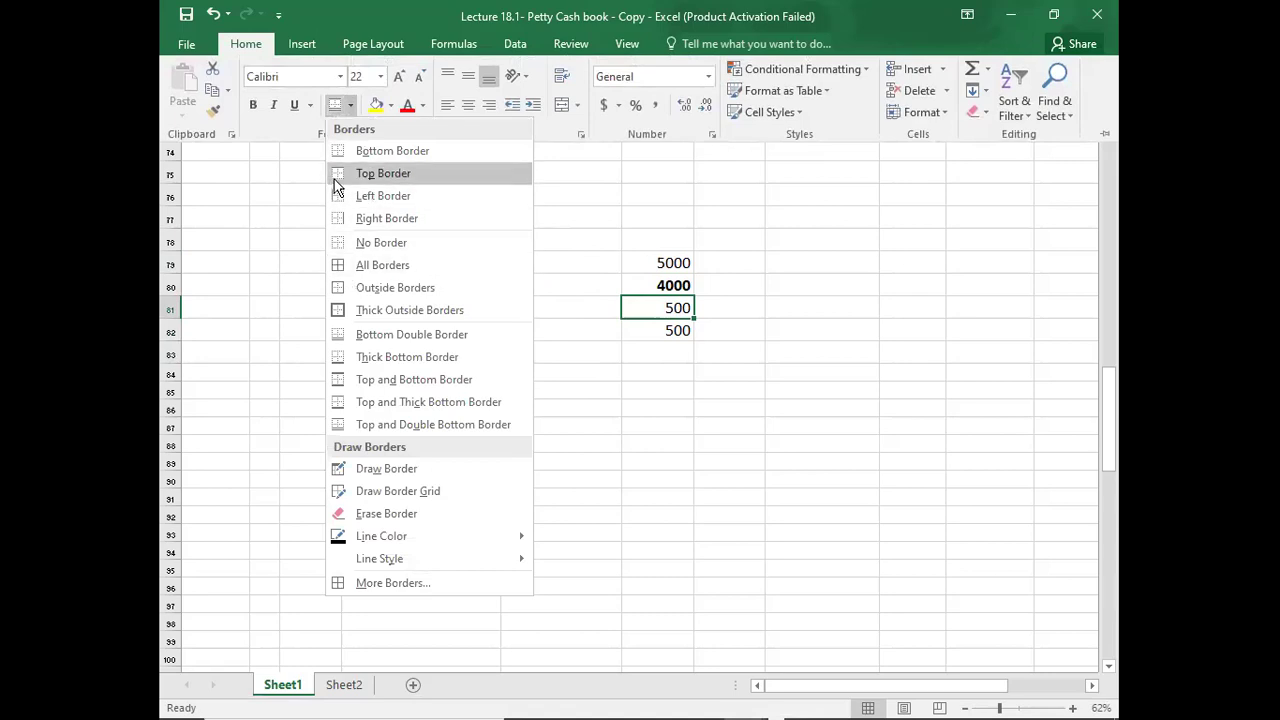
{"action": "left_click", "coordinate": [445, 490]}
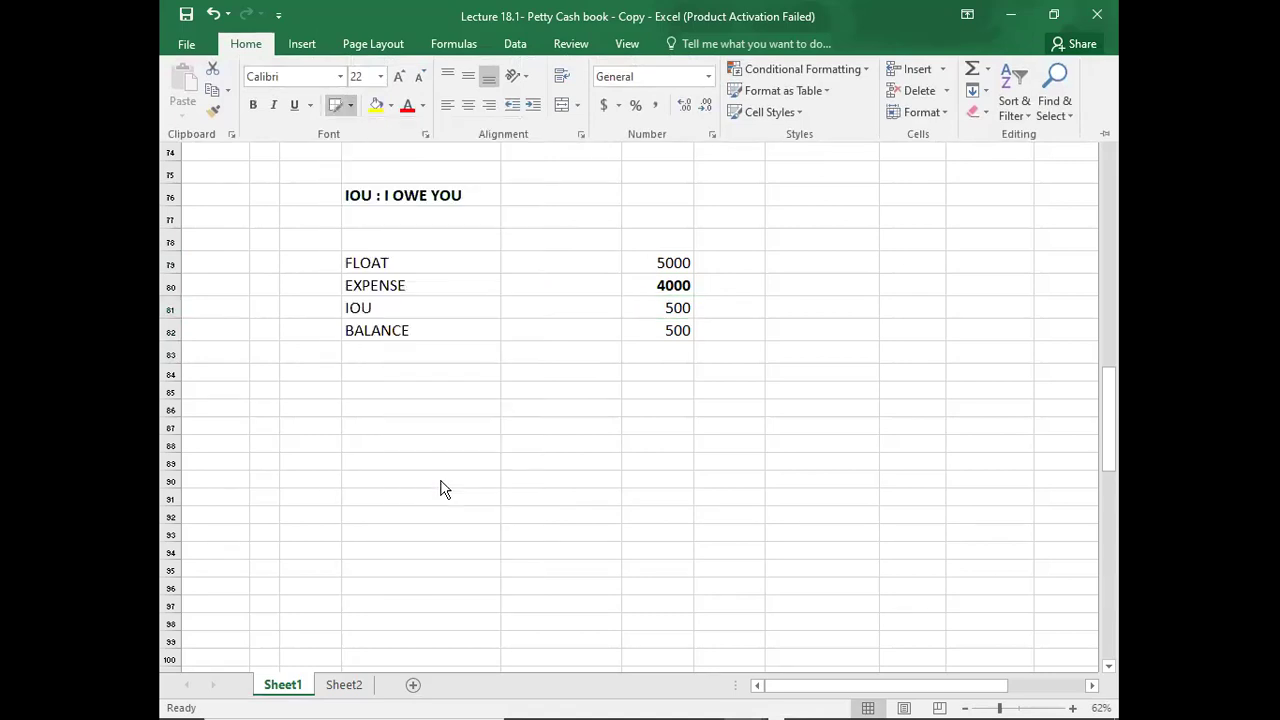
{"action": "left_click", "coordinate": [358, 350]}
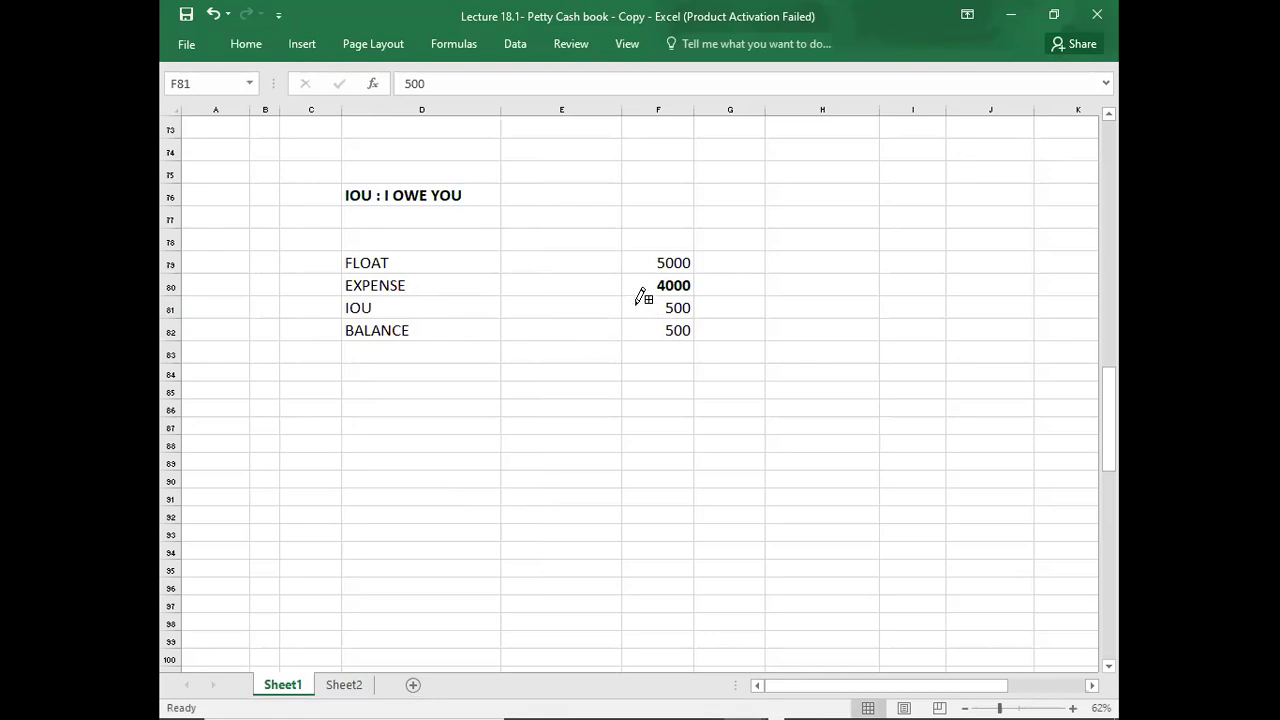
{"action": "left_click", "coordinate": [248, 46]}
{"action": "left_click", "coordinate": [350, 105]}
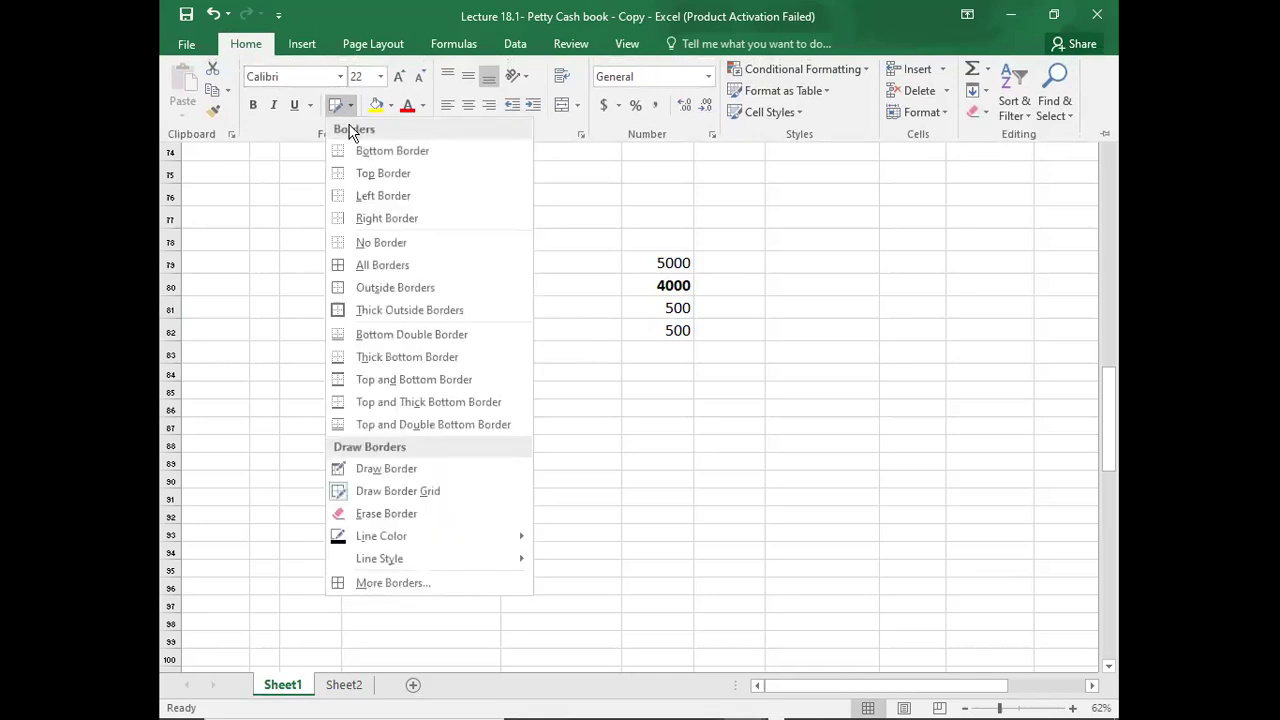
{"action": "left_click", "coordinate": [383, 173]}
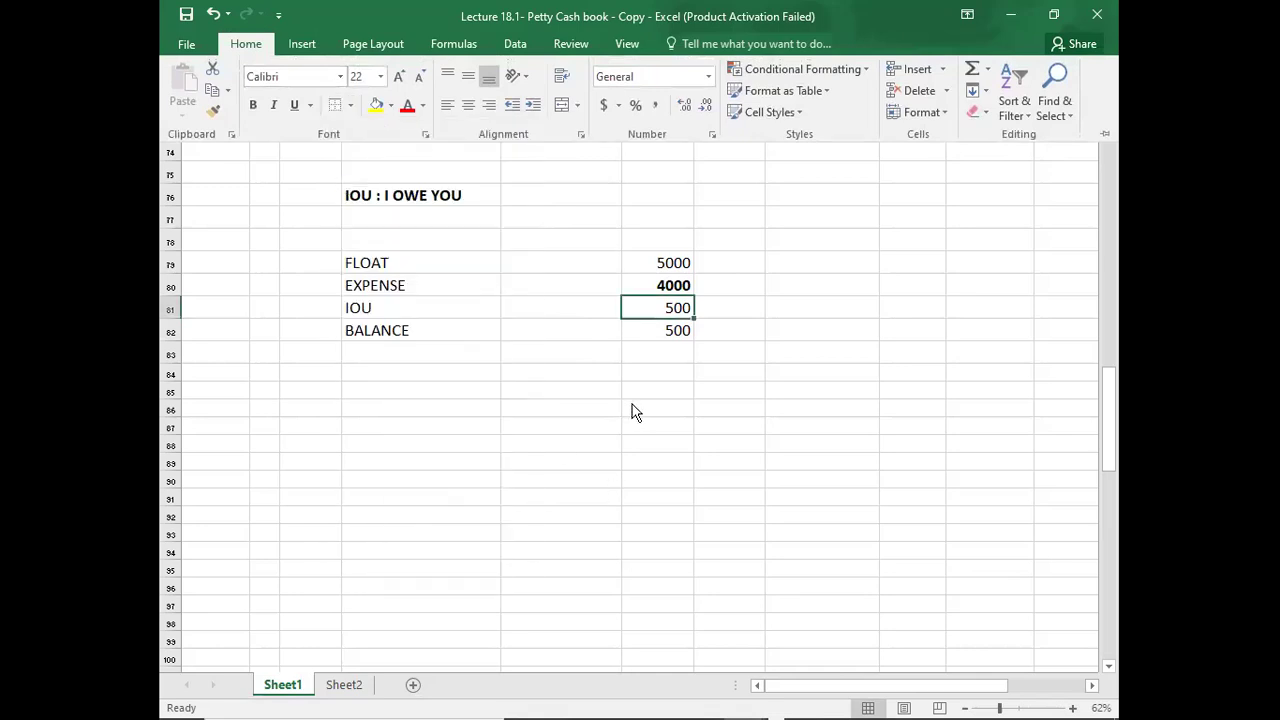
{"action": "key", "text": "ctrl+z"}
Add the label REIMBURSE in D83 with the amount 4000 in F83.
{"action": "left_click", "coordinate": [358, 356]}
{"action": "left_click", "coordinate": [358, 356]}
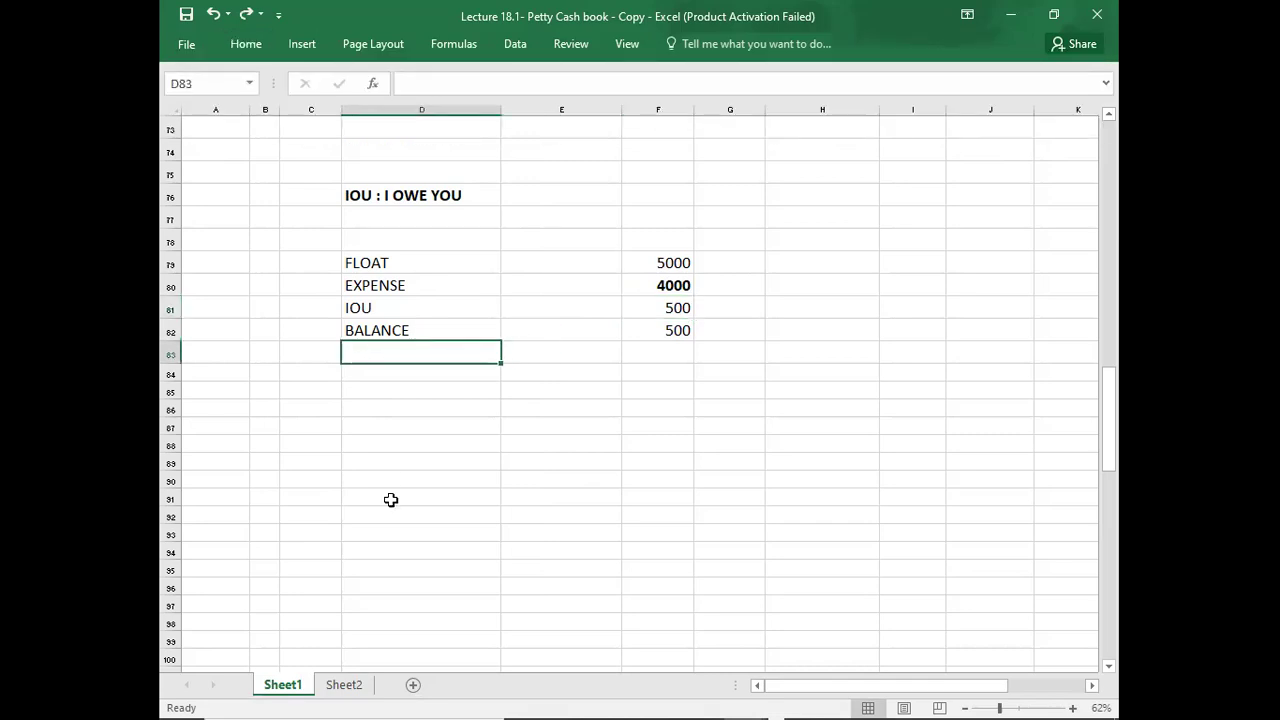
{"action": "type", "text": "REIMBURSE"}
{"action": "key", "text": "Tab"}
{"action": "key", "text": "Tab"}
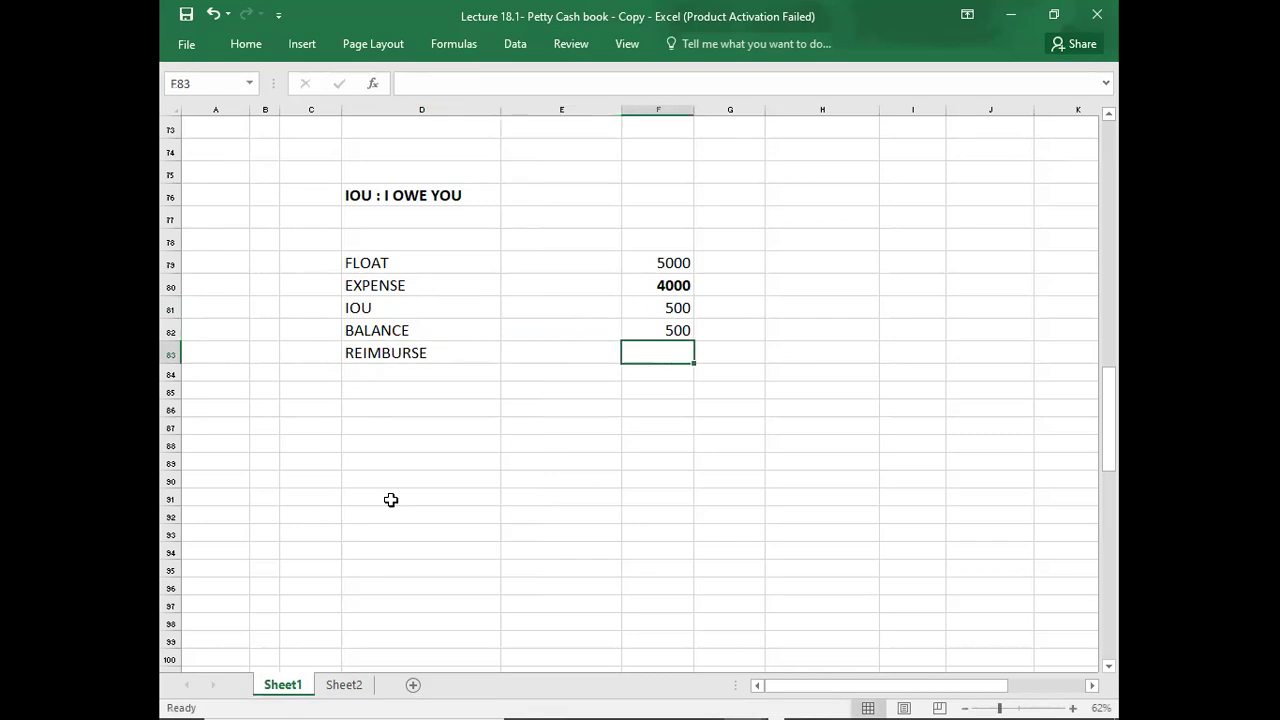
{"action": "type", "text": "4000"}
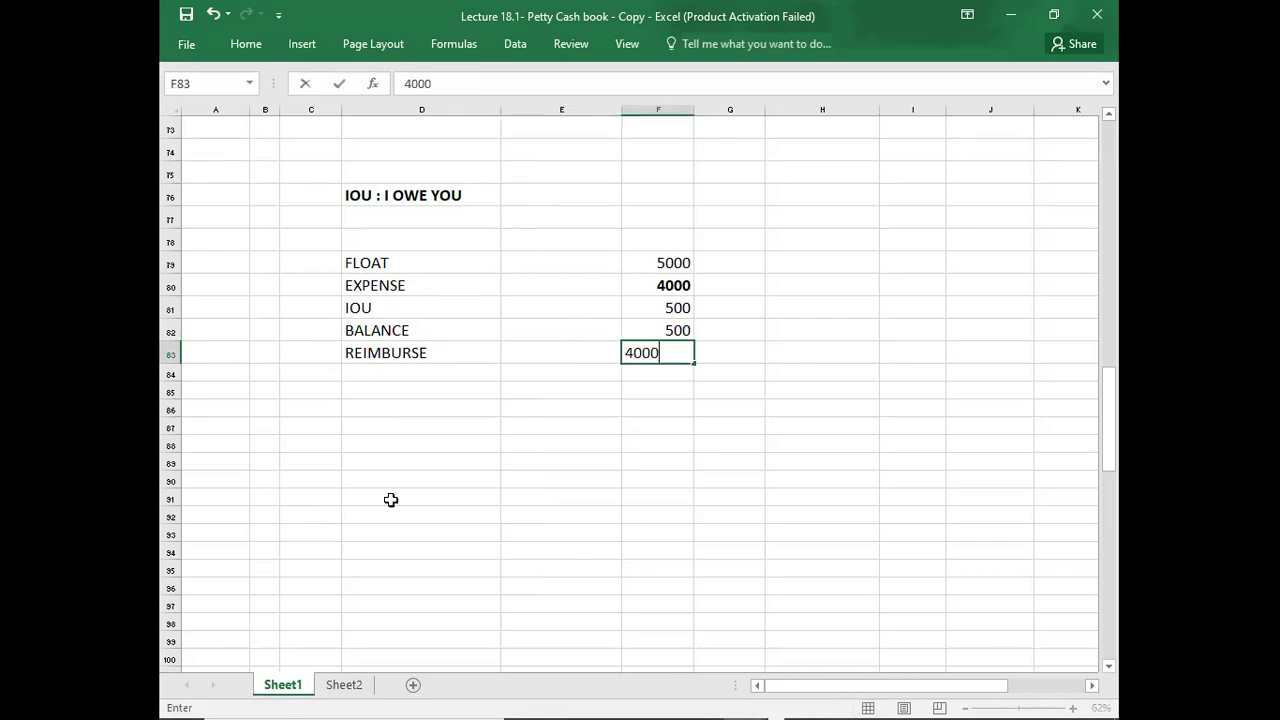
{"action": "key", "text": "Return"}
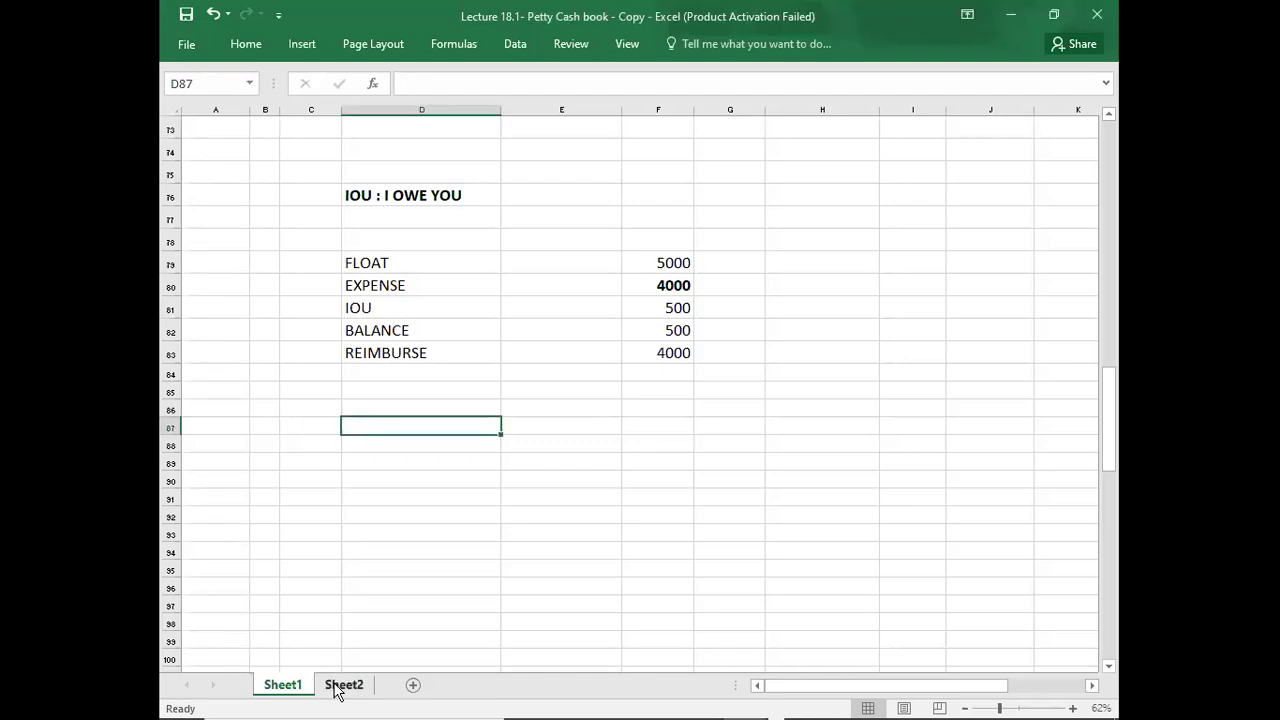
View the EXAM KIT section on Sheet2, and switch to MULTIPLE CHOICE QUESTIONS.pdf in Adobe Acrobat Reader.
{"action": "left_click", "coordinate": [343, 685]}
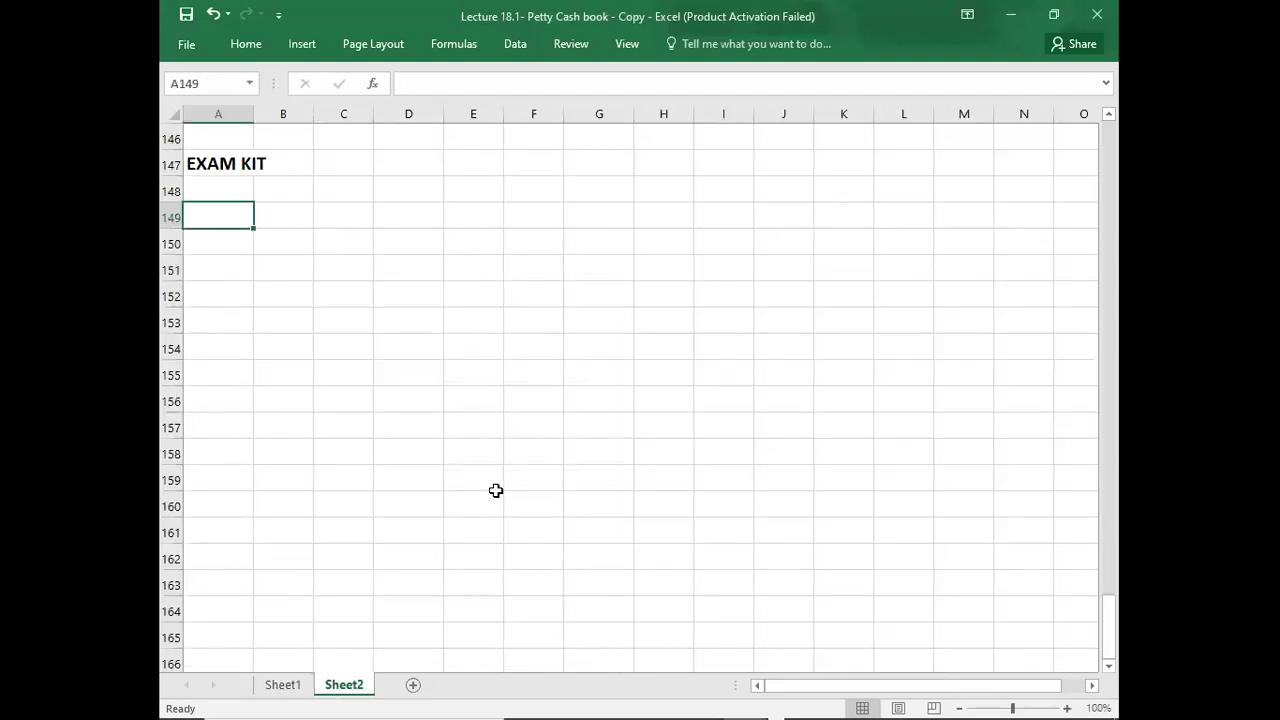
{"action": "key", "text": "alt+Tab"}
{"action": "key", "text": "alt+Tab"}
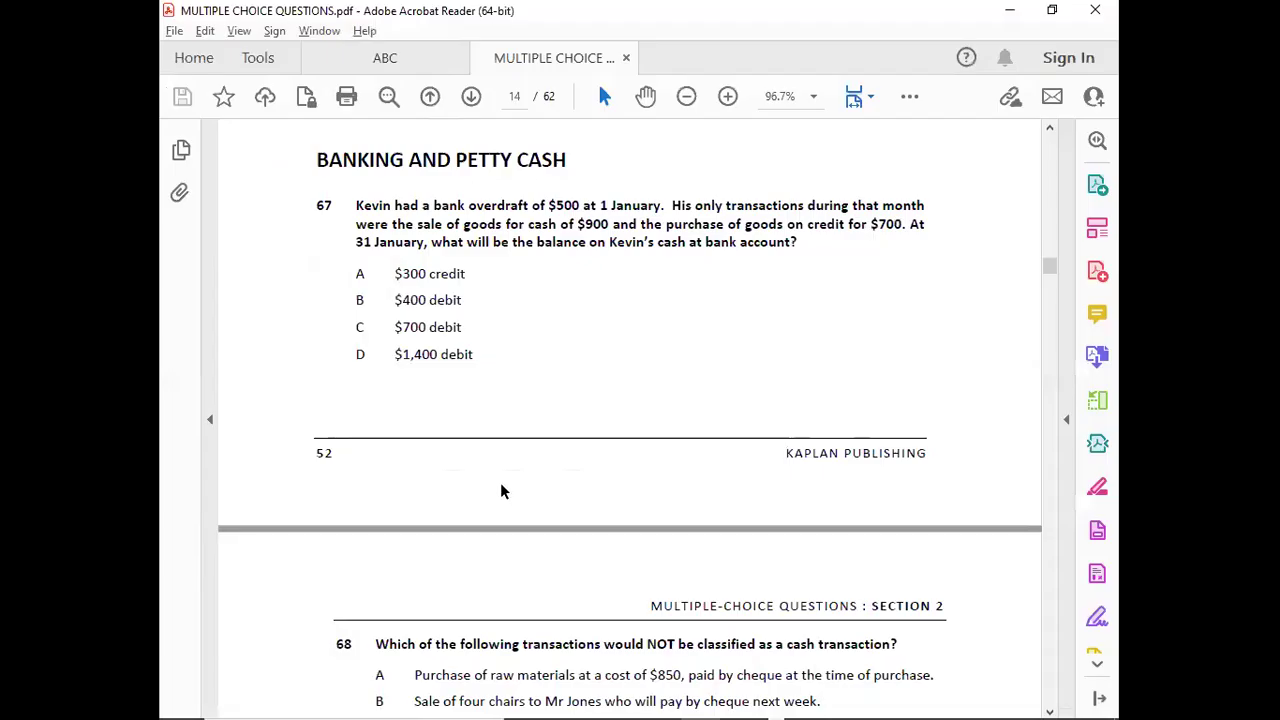
Set the PDF zoom to 130% and show question 67 on banking and petty cash in Read Mode.
{"action": "left_click", "coordinate": [785, 95]}
{"action": "type", "text": "115"}
{"action": "key", "text": "BackSpace"}
{"action": "key", "text": "BackSpace"}
{"action": "type", "text": "30%"}
{"action": "key", "text": "Return"}
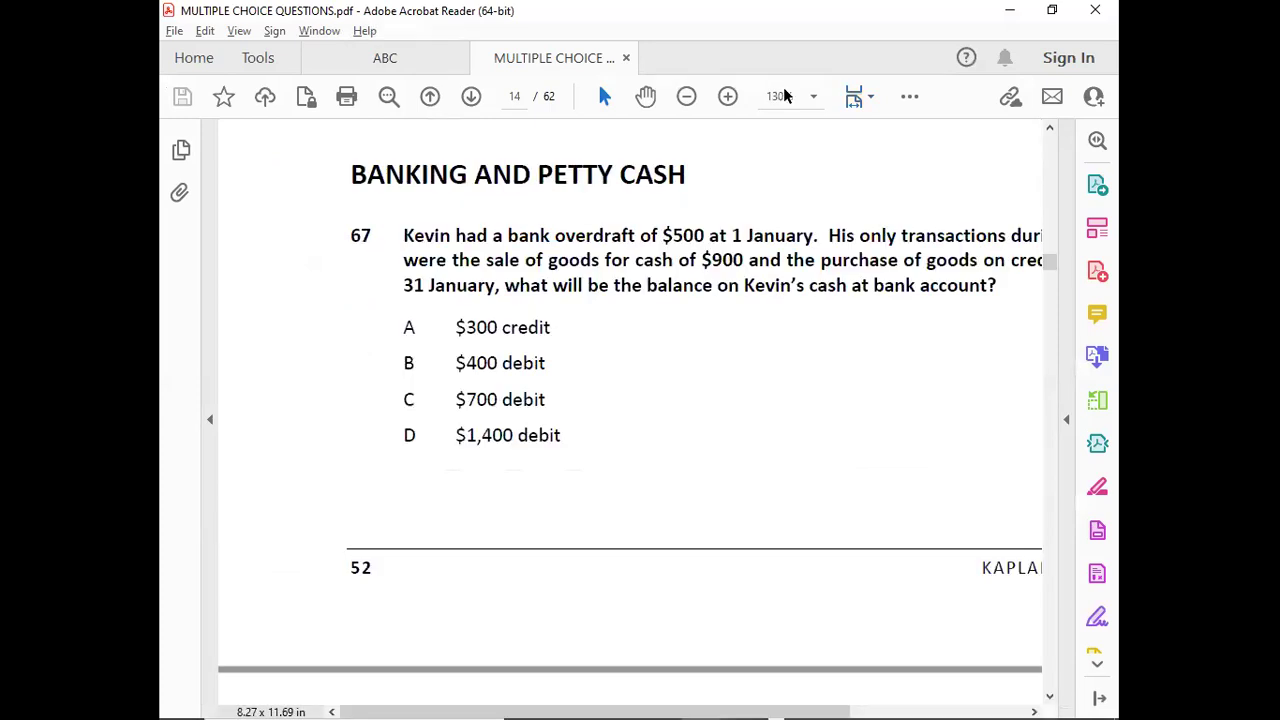
{"action": "key", "text": "ctrl+h"}
{"action": "scroll", "coordinate": [783, 95], "scroll_direction": "right", "scroll_amount": 5}
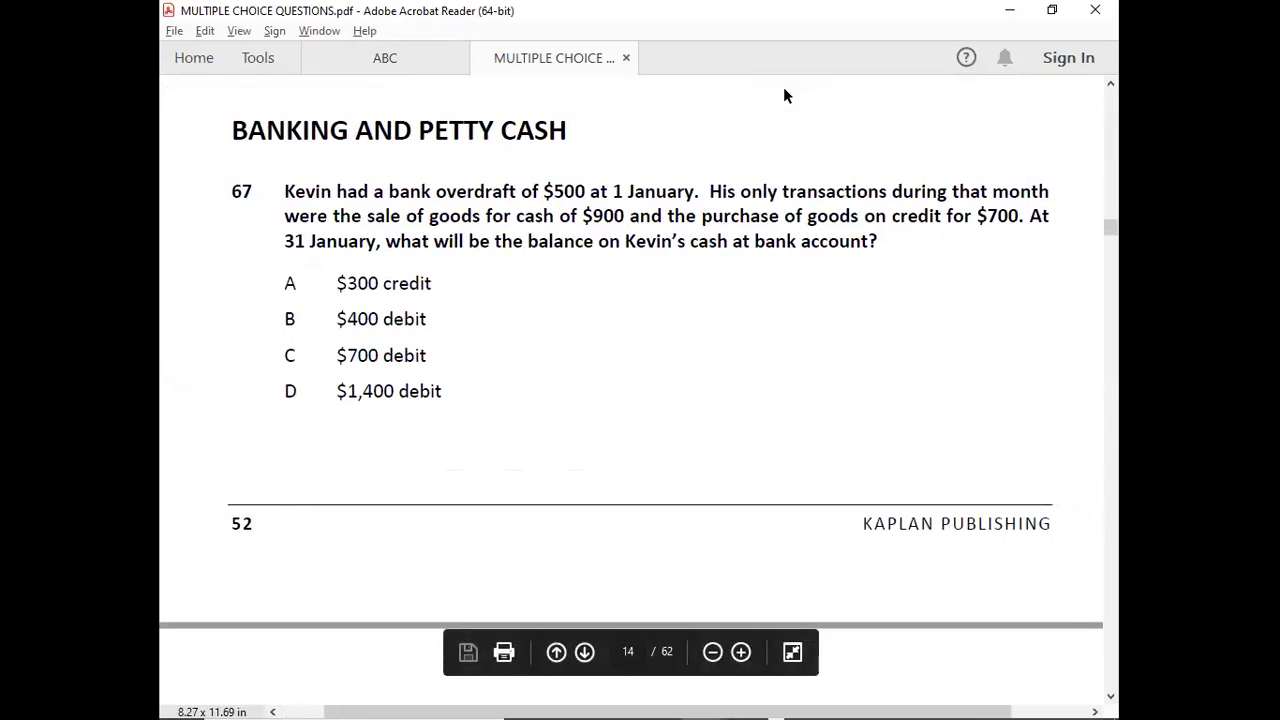